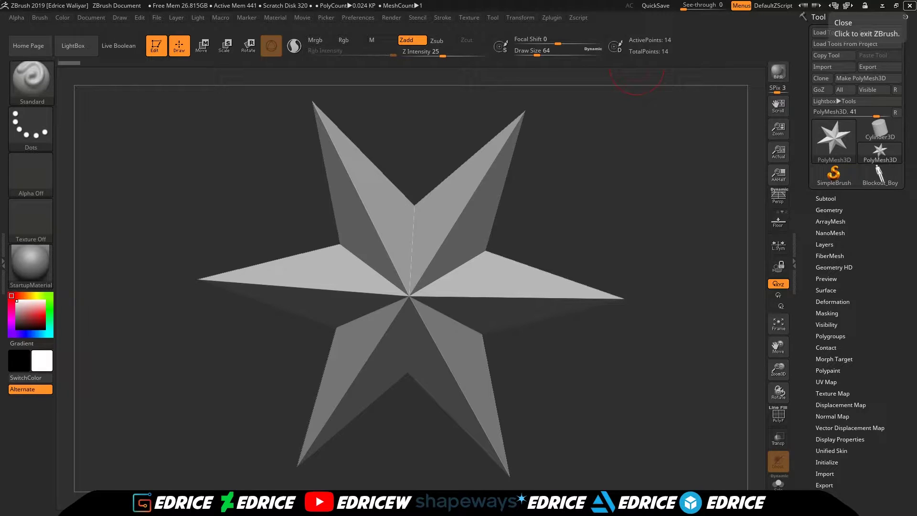
- Switch to the Blockout_Boy mannequin and view its polygroups from several sides with the polyframe displayed
click(880, 176)
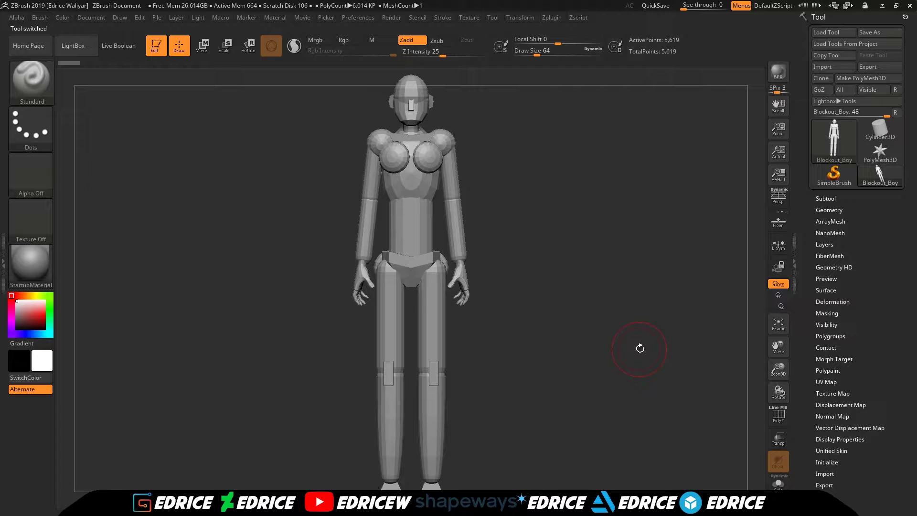
click(778, 415)
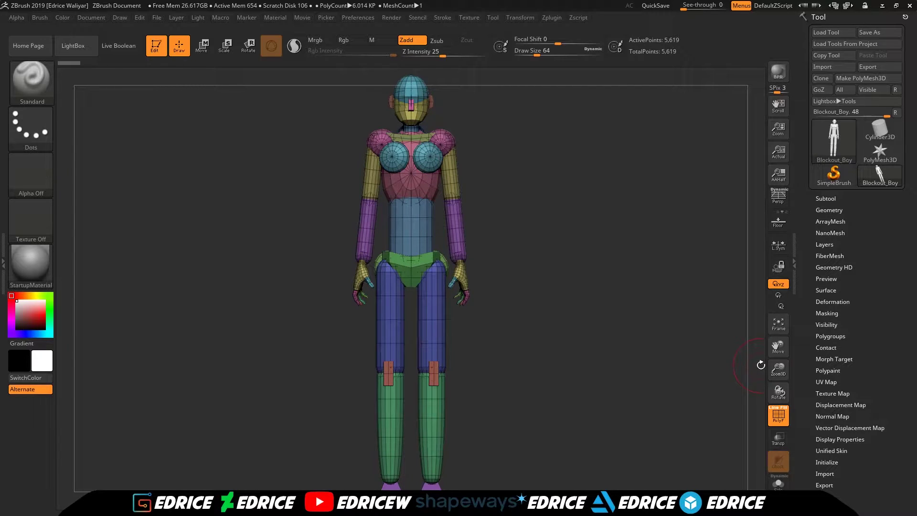
drag(696, 397, 671, 385)
drag(555, 364, 489, 357)
drag(570, 373, 510, 357)
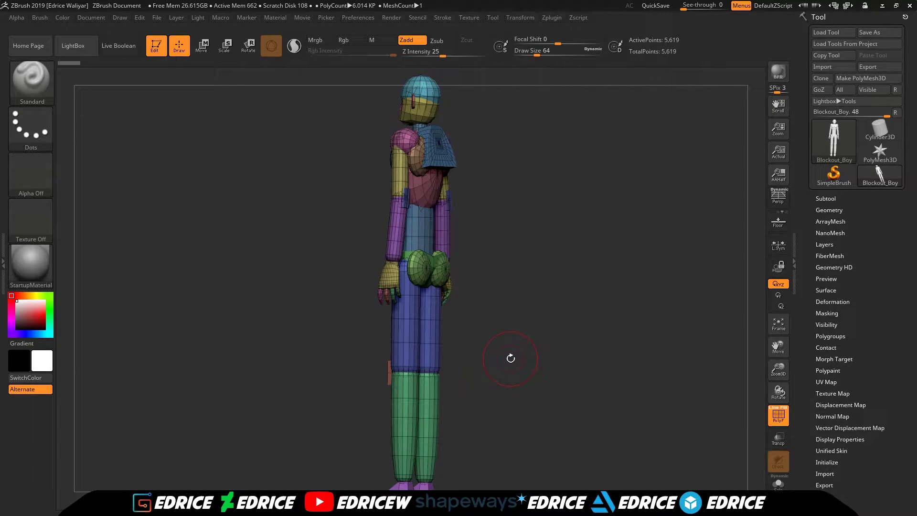
drag(575, 348, 608, 364)
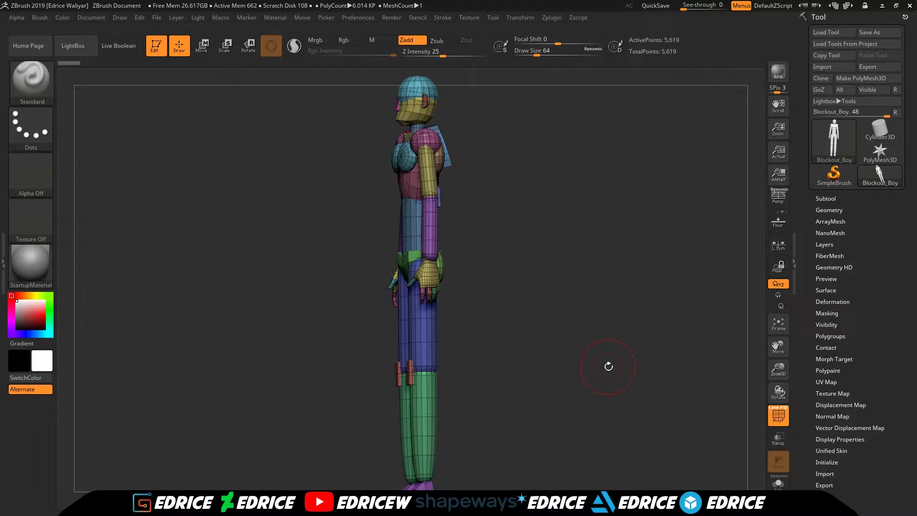
drag(608, 366, 656, 373)
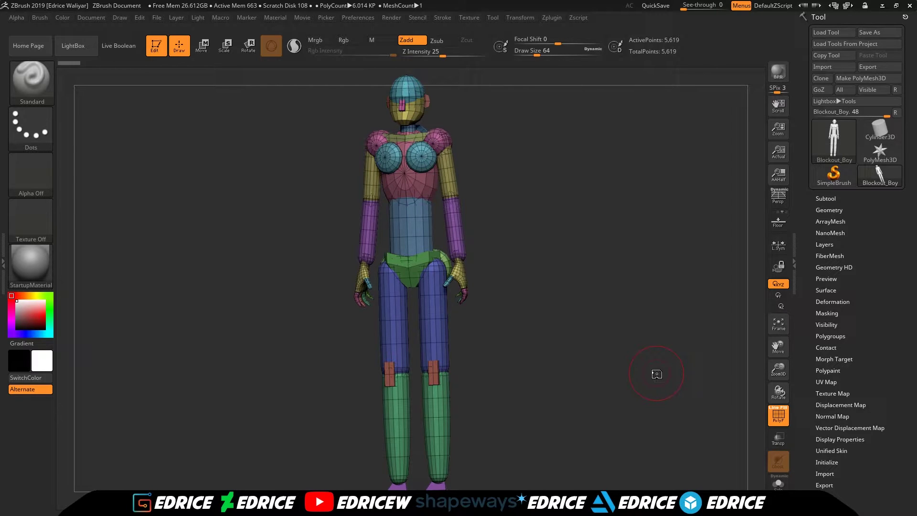
drag(633, 411, 657, 410)
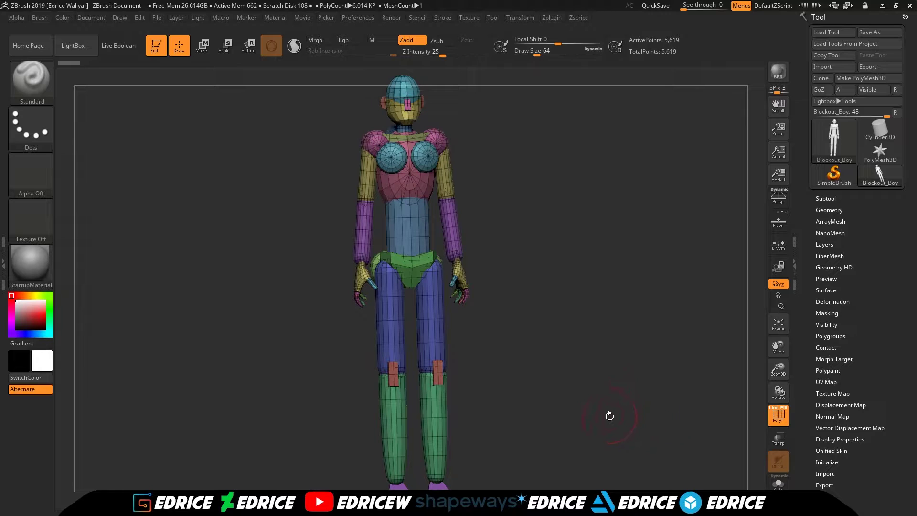
drag(608, 416, 594, 415)
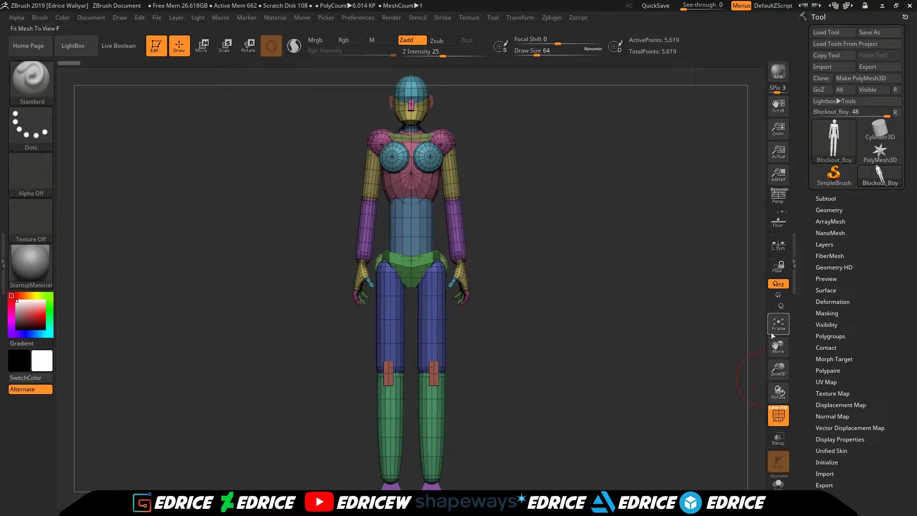
- Turn off the polyframe display on the mannequin
click(778, 416)
click(778, 415)
click(779, 415)
- Isolate the mannequin's upper-leg polygroup and restore the visibility of the whole figure
shift+drag(620, 337, 524, 320)
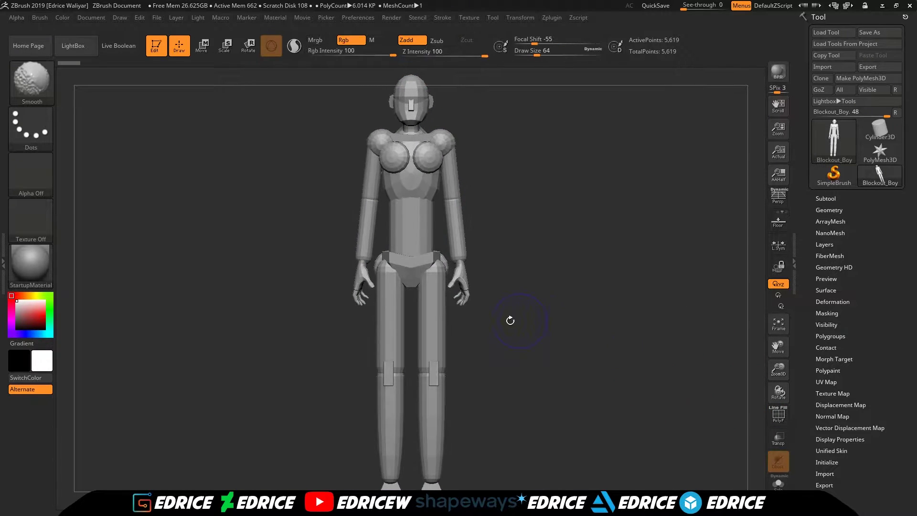
ctrl+shift+click(437, 330)
ctrl+shift+click(437, 332)
ctrl+shift+click(530, 330)
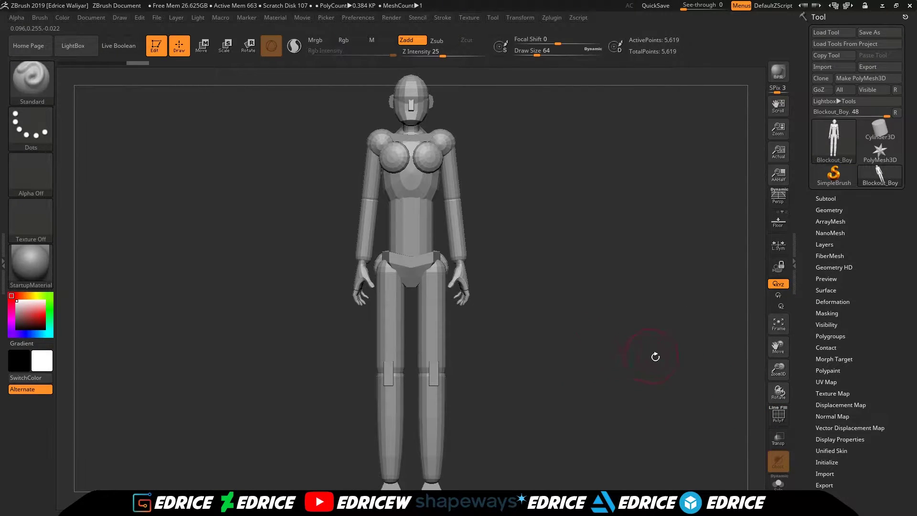
- Isolate the pelvis block, inspect its shape from the side and front, and unhide the rest of the figure
drag(778, 370, 737, 391)
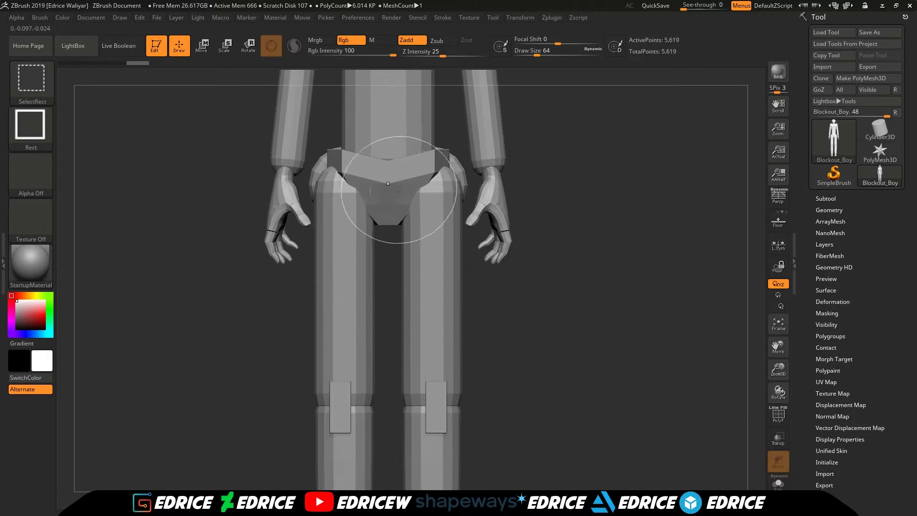
ctrl+shift+click(395, 189)
drag(780, 347, 804, 427)
shift+drag(642, 343, 582, 342)
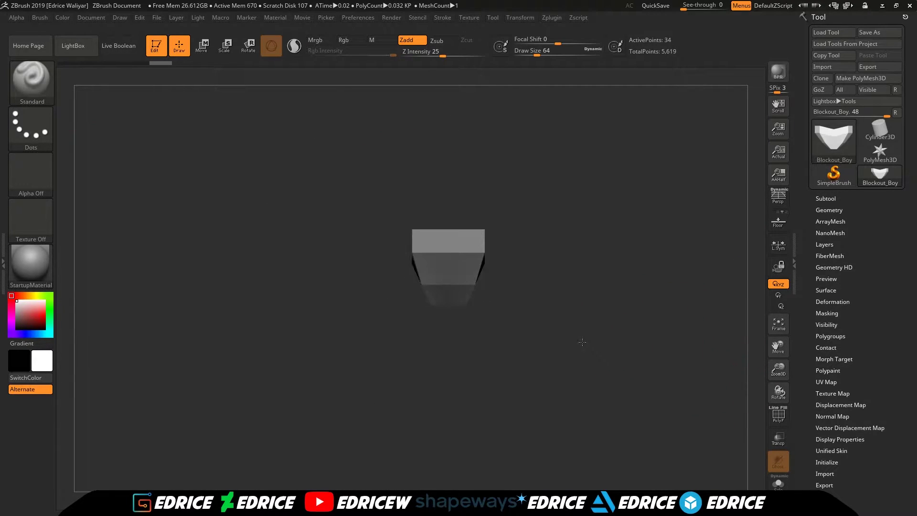
shift+drag(549, 296, 658, 293)
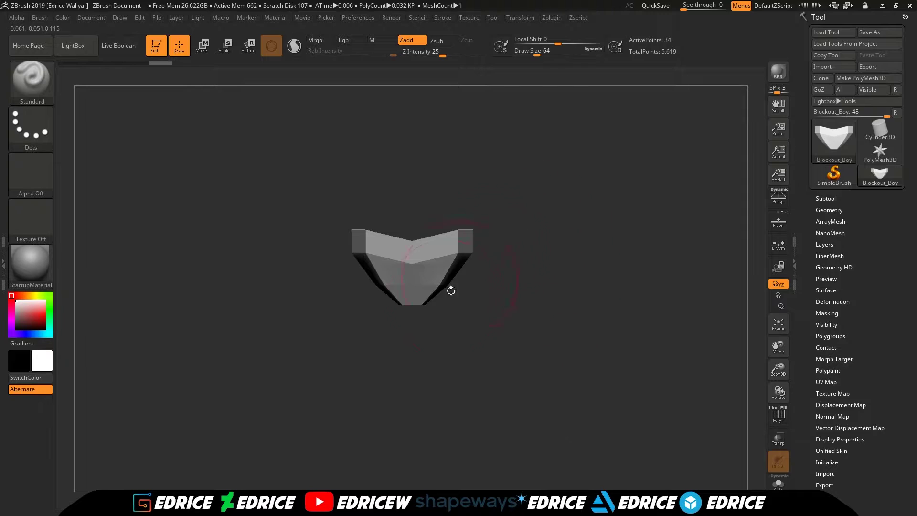
ctrl+shift+click(616, 314)
- Isolate the abdomen cylinder to inspect it and bring back the full mannequin
drag(779, 369, 803, 427)
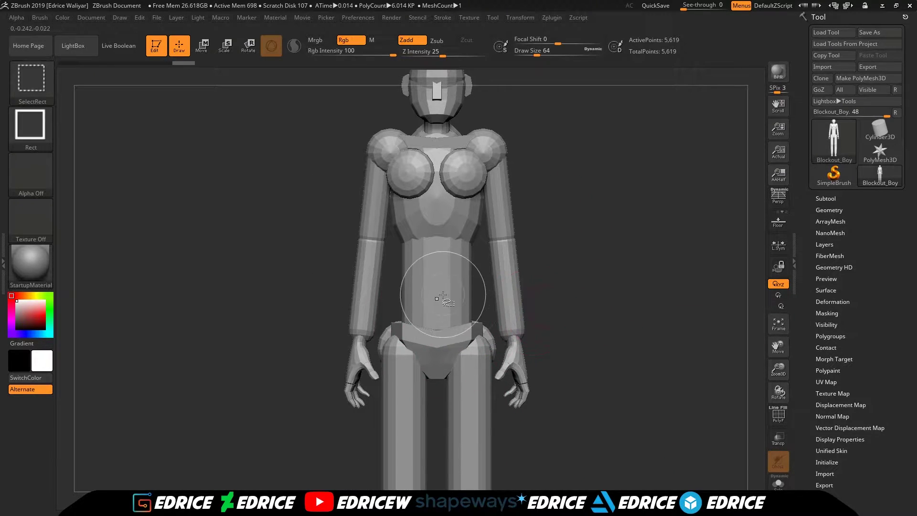
ctrl+shift+click(439, 307)
shift+drag(597, 301, 673, 319)
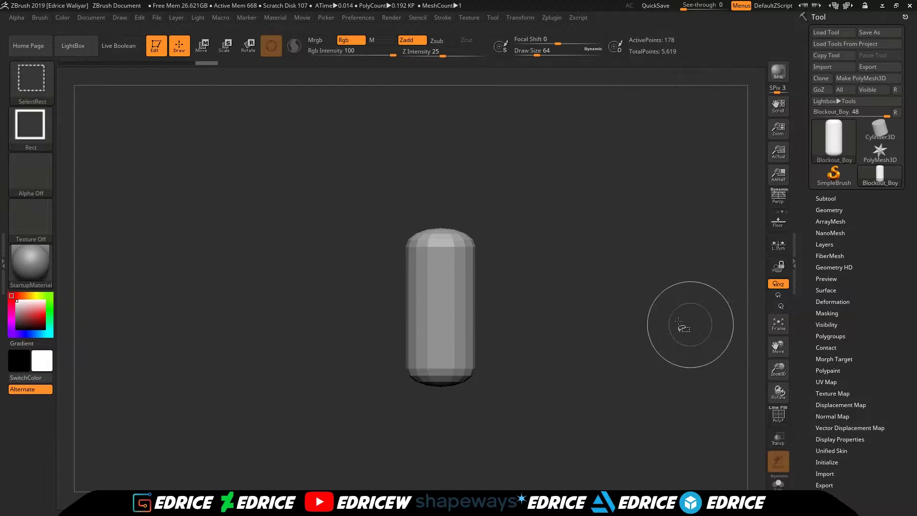
ctrl+shift+click(634, 334)
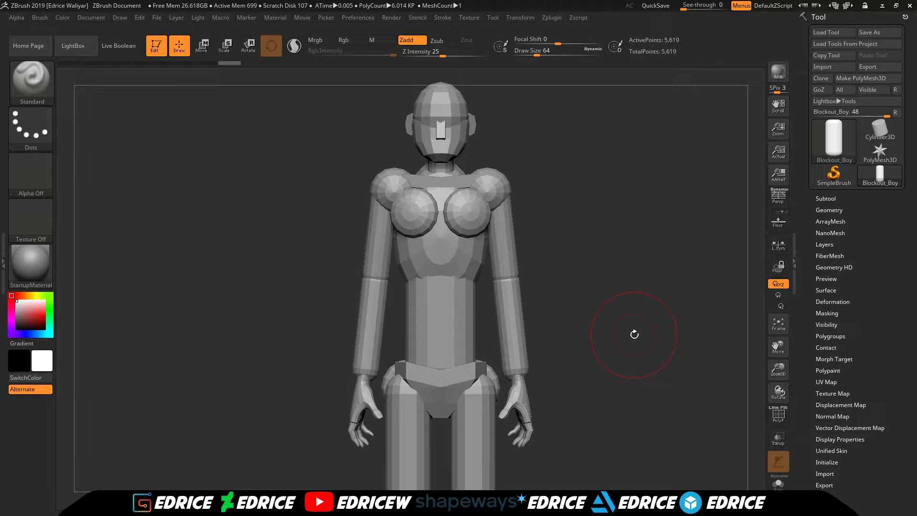
- Isolate the egg-shaped ribcage to inspect it and unhide the remaining body parts
shift+drag(632, 323, 545, 310)
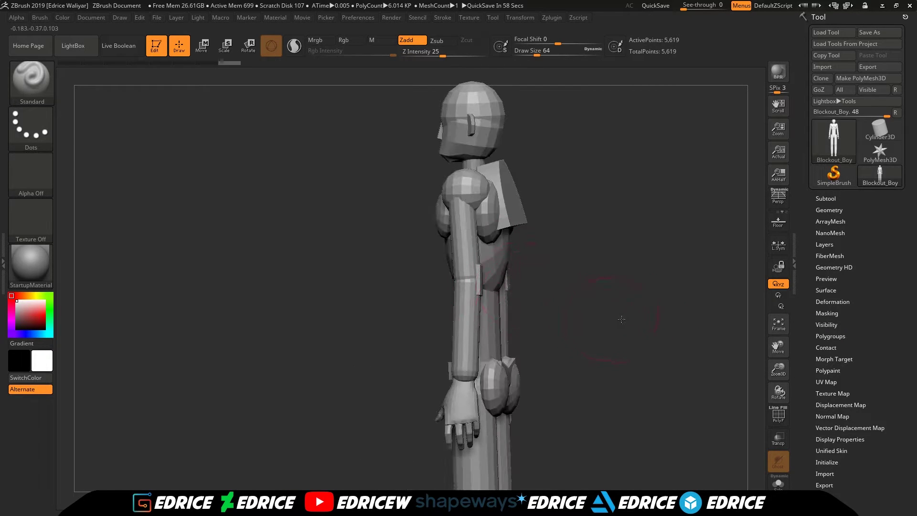
shift+drag(615, 319, 652, 304)
drag(778, 347, 792, 392)
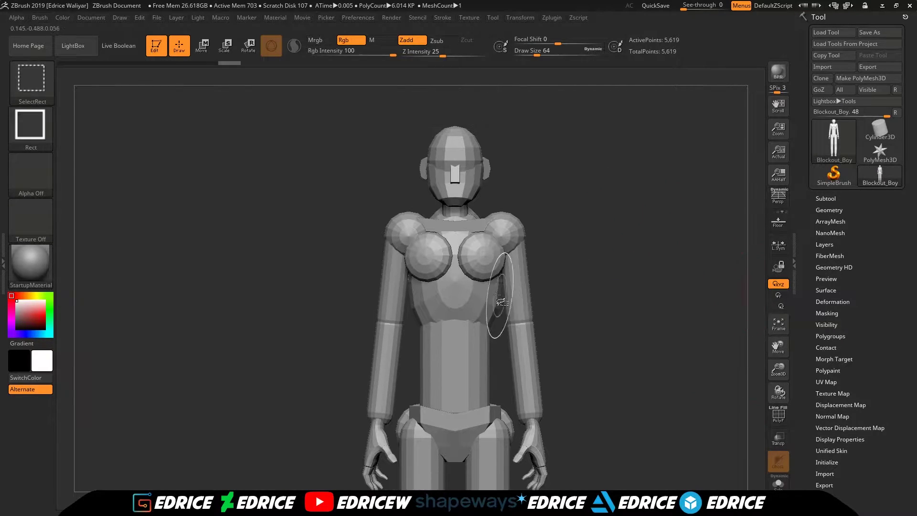
ctrl+shift+click(490, 308)
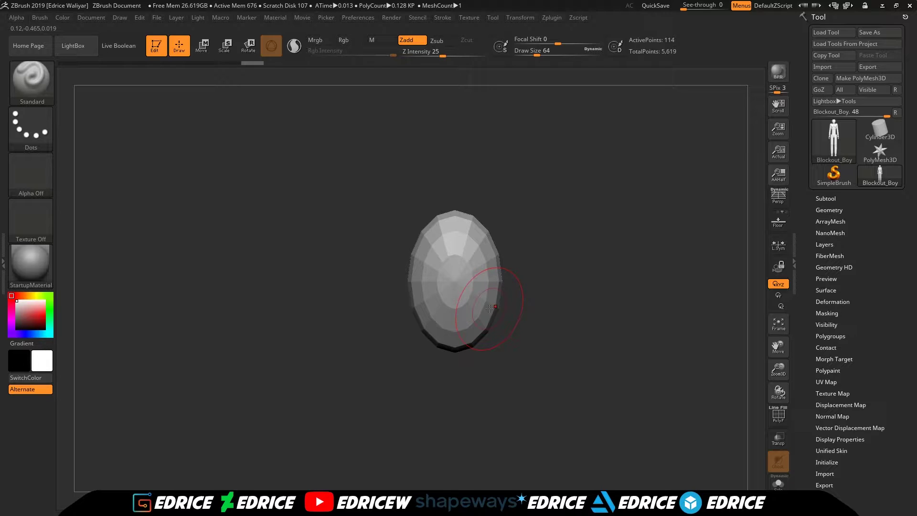
ctrl+shift+click(602, 300)
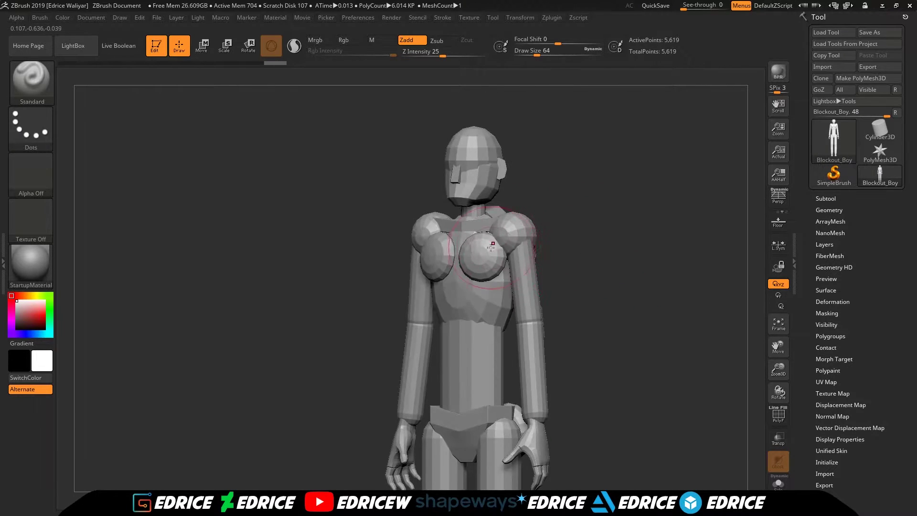
- Examine the mannequin's chest, shoulders, upper back, arms and head from the front, side and back
drag(598, 236, 565, 238)
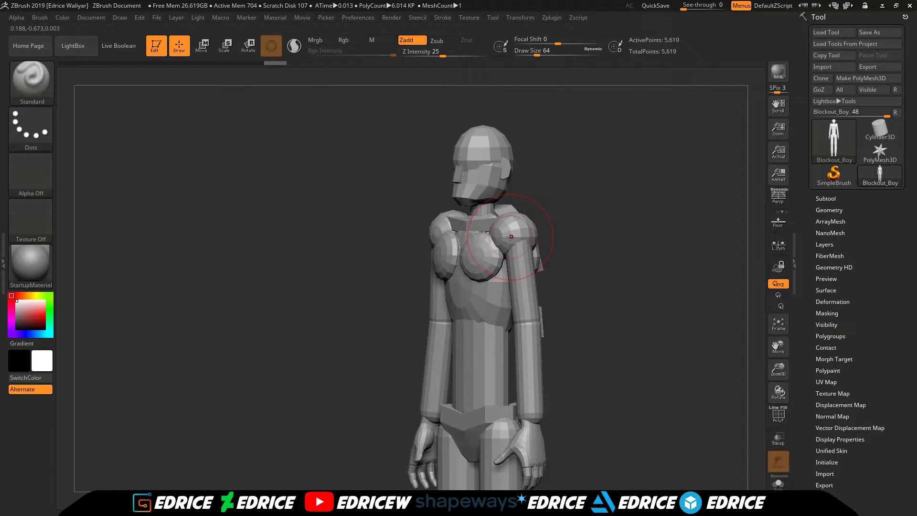
drag(640, 309, 572, 312)
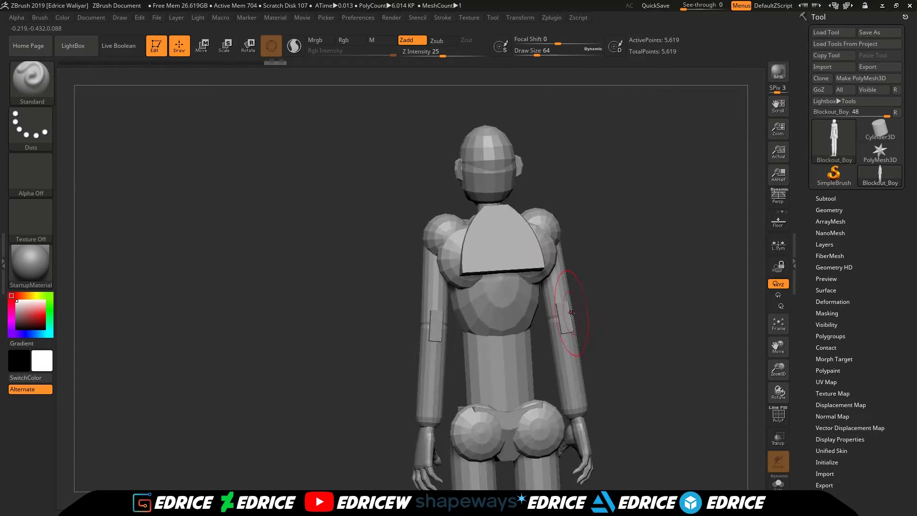
drag(622, 263, 606, 269)
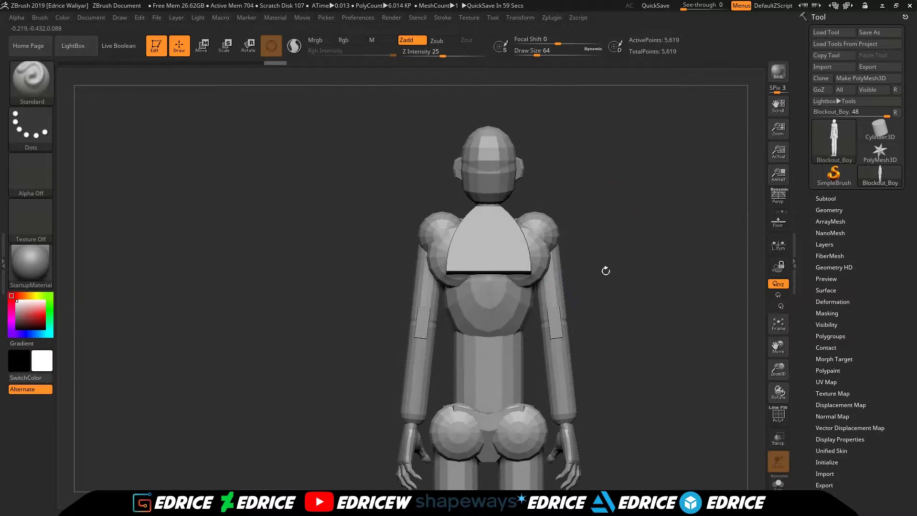
drag(633, 235, 660, 241)
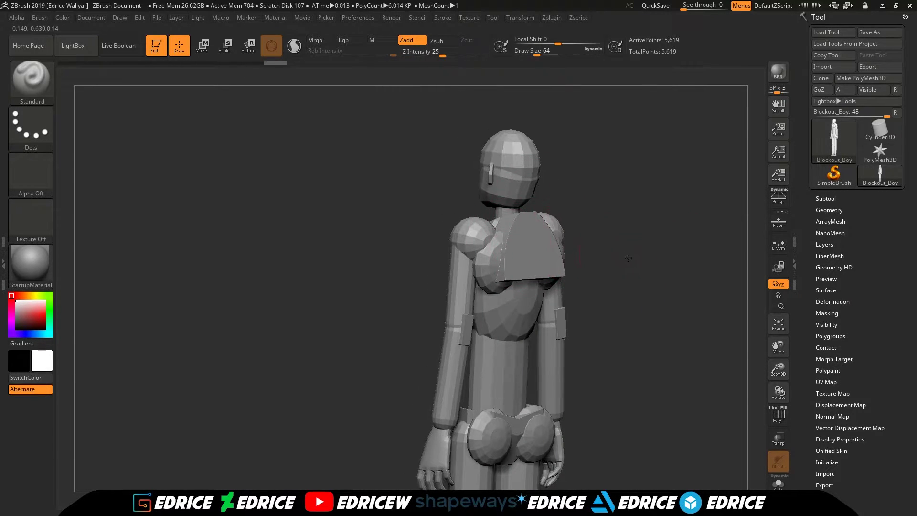
drag(569, 217, 542, 236)
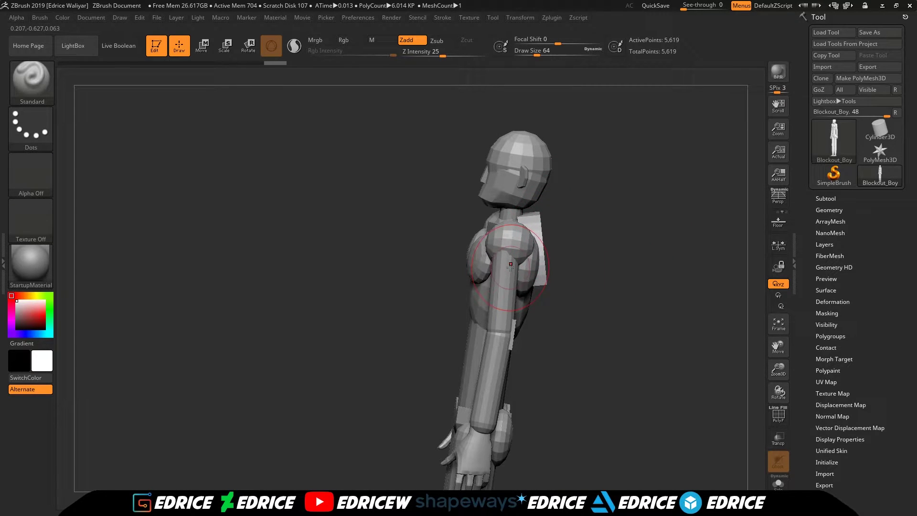
drag(606, 231, 545, 210)
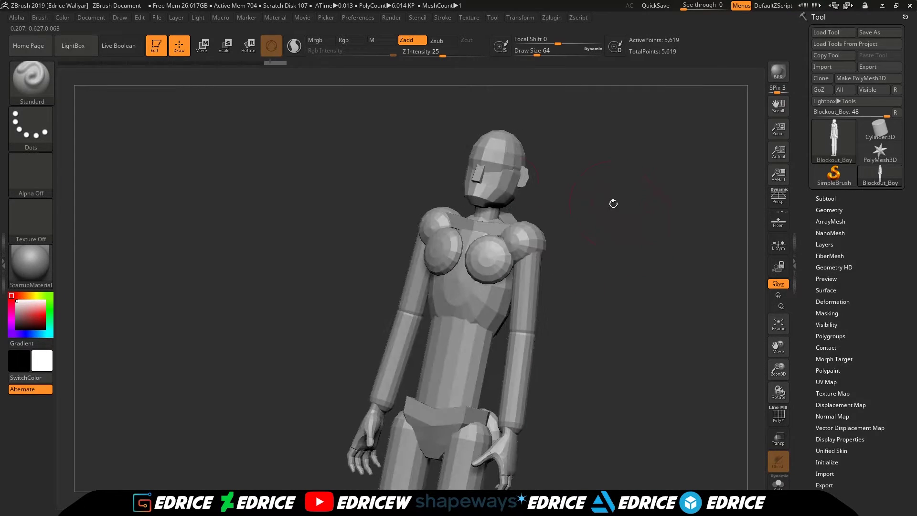
ctrl+shift+click(514, 153)
ctrl+shift+click(531, 218)
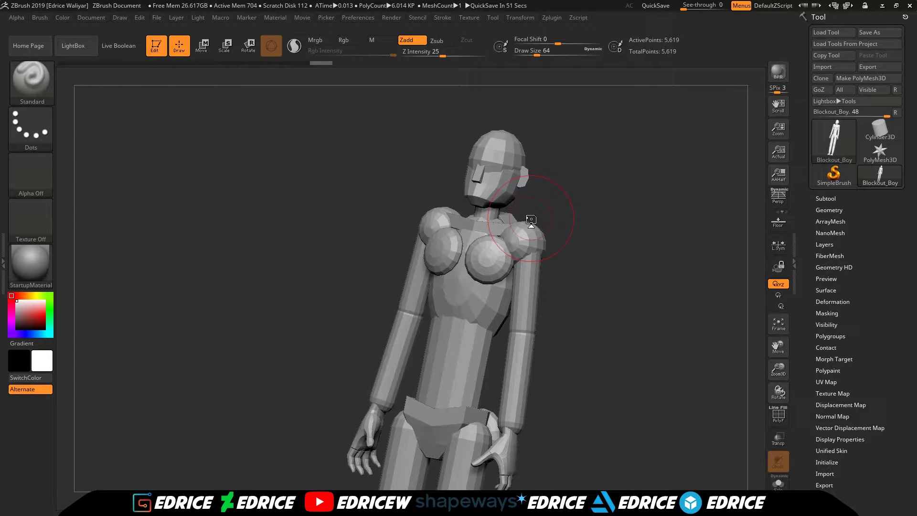
drag(596, 274, 615, 260)
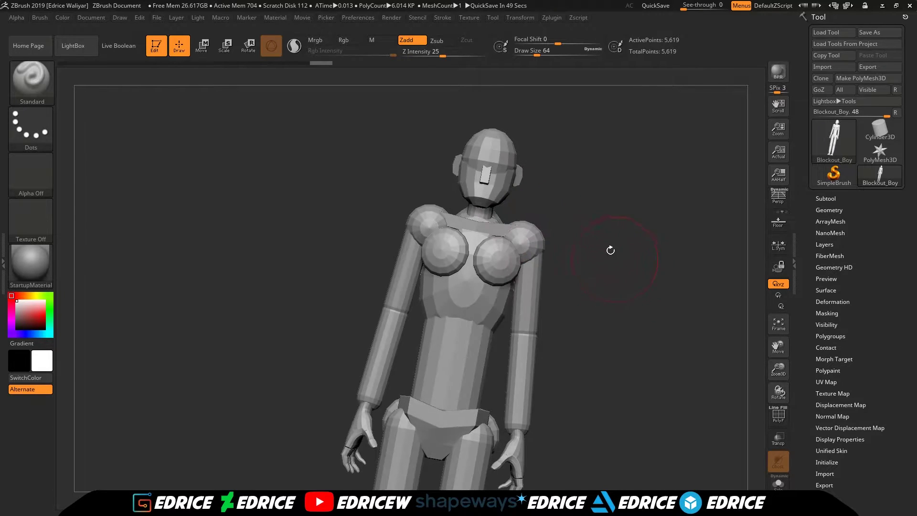
mouse_move(540, 190)
mouse_down()
mouse_move(545, 202)
mouse_move(543, 172)
mouse_up()
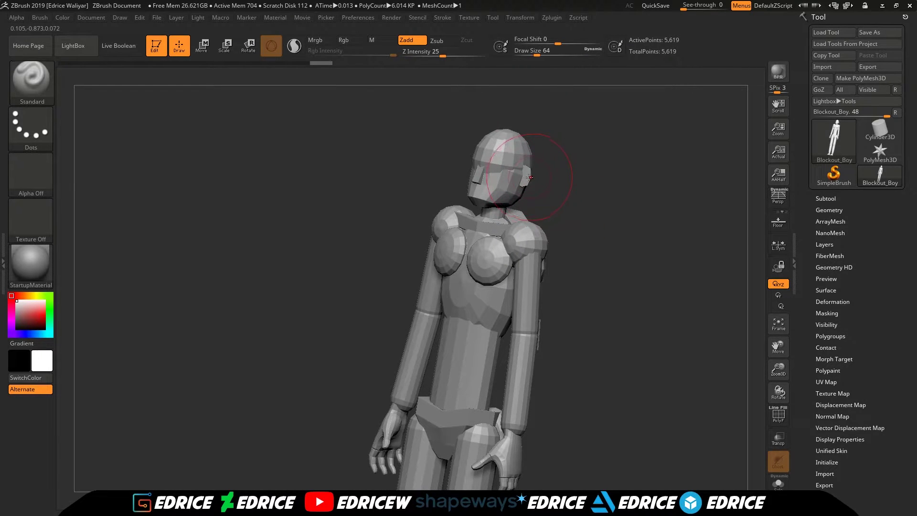
shift+drag(573, 205, 530, 296)
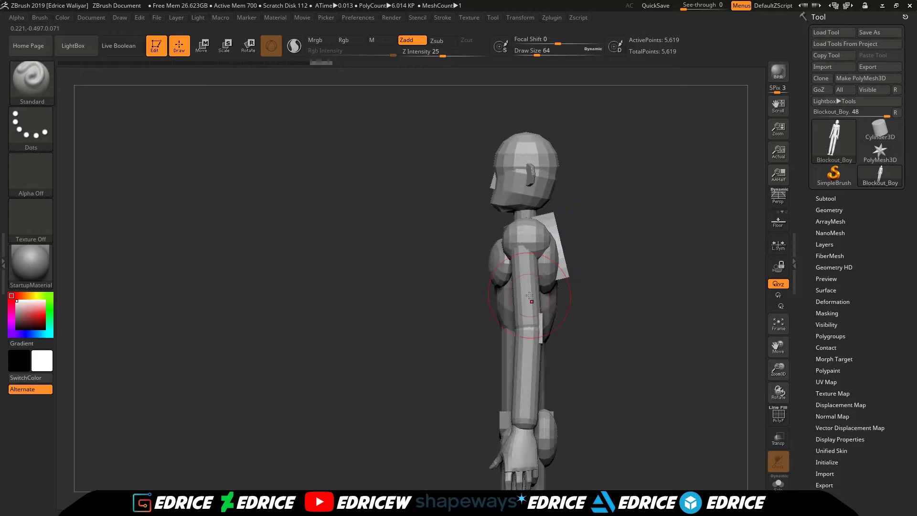
- Examine the mannequin's hips, legs, knee blocks and feet, and how they relate to the overall proportions
drag(659, 341, 494, 330)
drag(779, 370, 778, 352)
drag(778, 347, 757, 227)
click(779, 325)
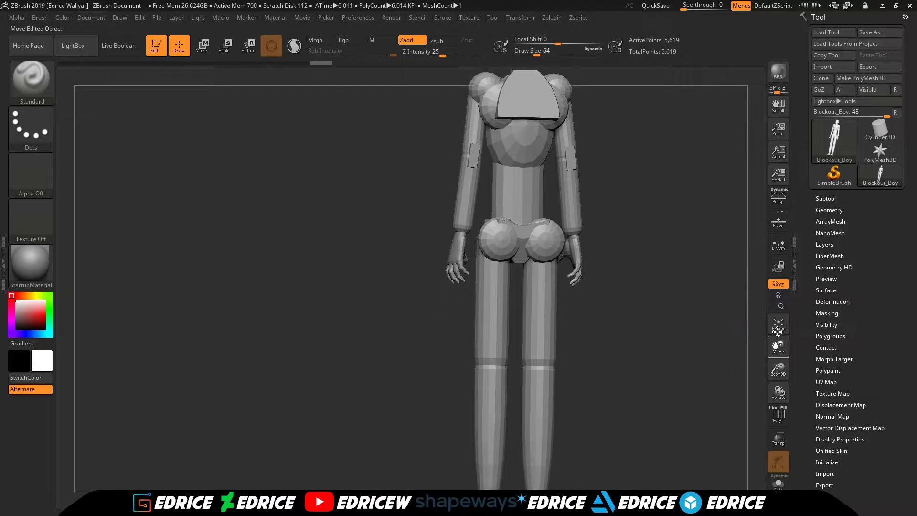
drag(729, 378, 626, 360)
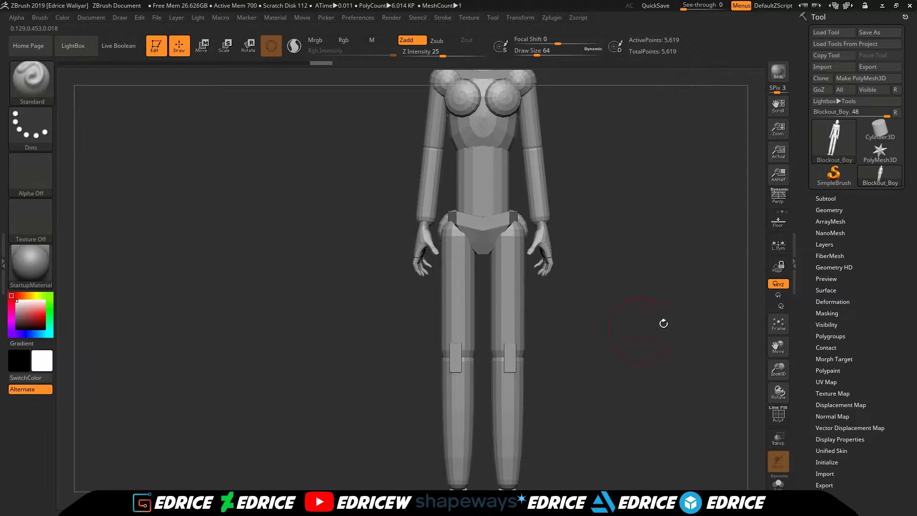
mouse_move(778, 371)
mouse_down()
mouse_move(778, 356)
mouse_move(782, 385)
mouse_up()
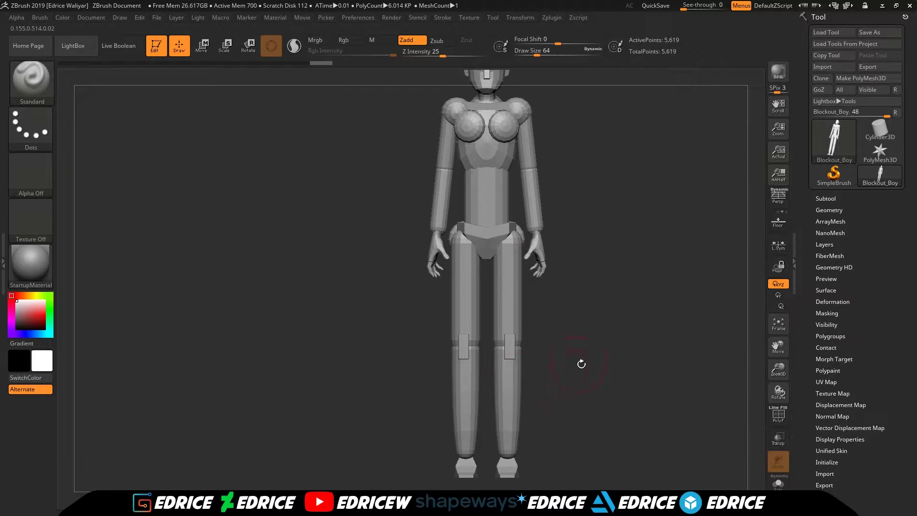
drag(579, 365, 566, 379)
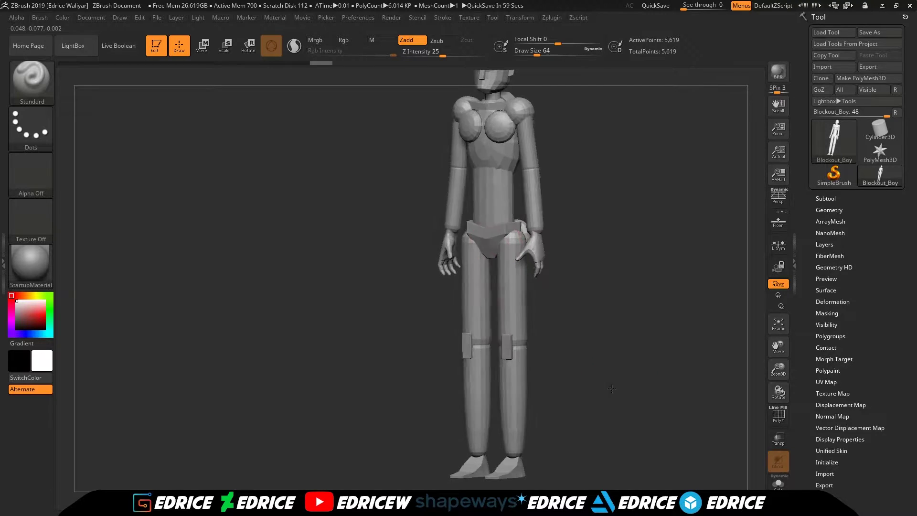
drag(585, 406, 608, 432)
shift+drag(438, 314, 534, 319)
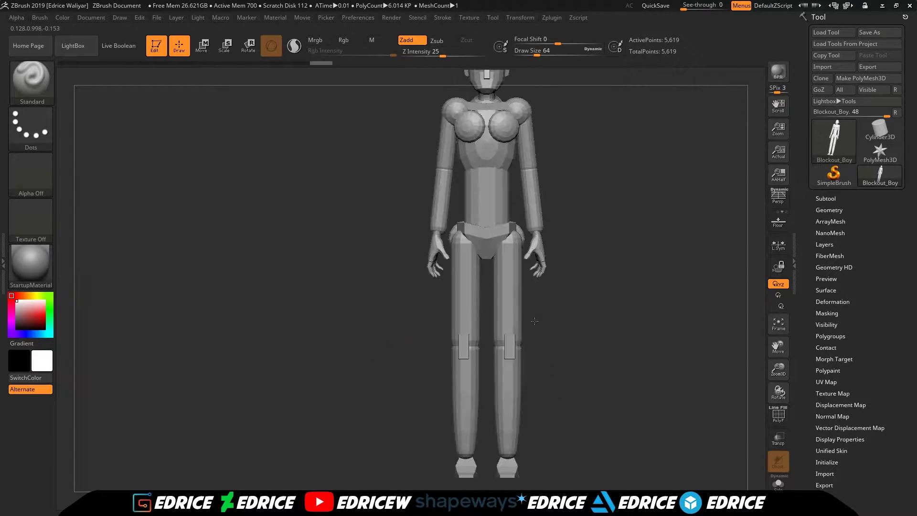
drag(778, 370, 781, 363)
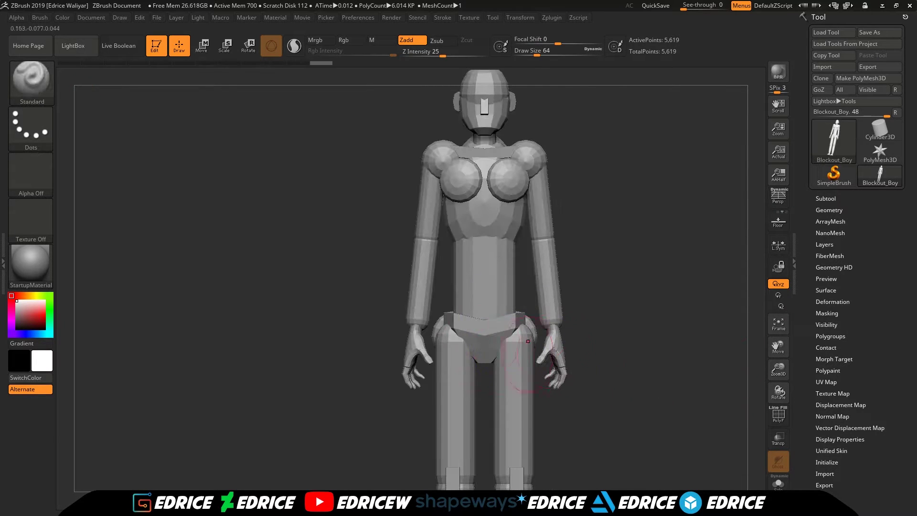
- Examine the whole mannequin's stance and proportions from the front and from a raised three-quarter angle
drag(601, 381, 573, 382)
mouse_move(684, 333)
shift+mouse_down()
mouse_move(664, 361)
mouse_move(725, 347)
mouse_move(696, 365)
mouse_move(723, 345)
shift+mouse_up()
drag(778, 347, 719, 366)
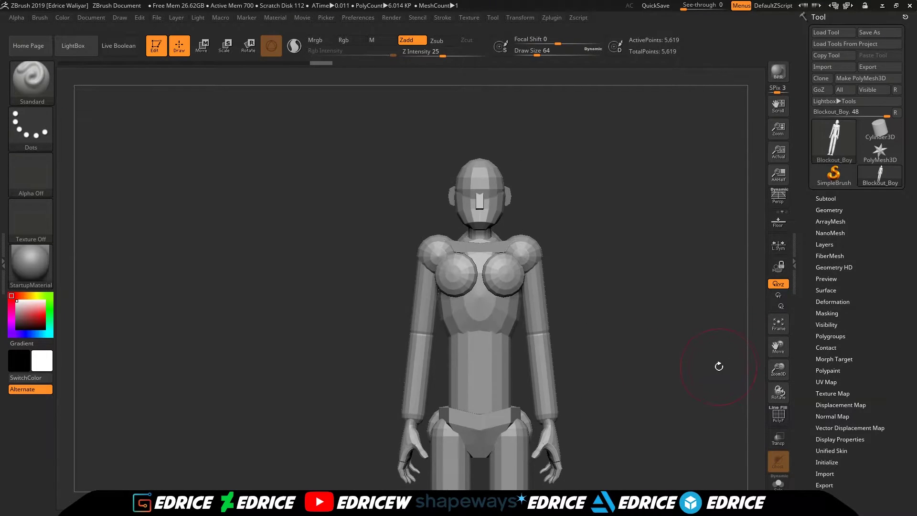
drag(674, 295, 424, 258)
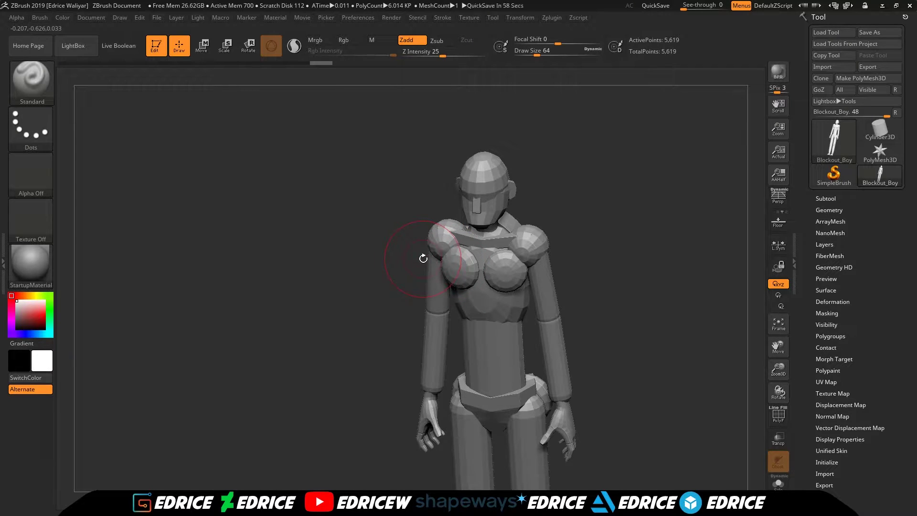
drag(779, 369, 778, 359)
drag(779, 350, 751, 344)
shift+drag(730, 356, 713, 359)
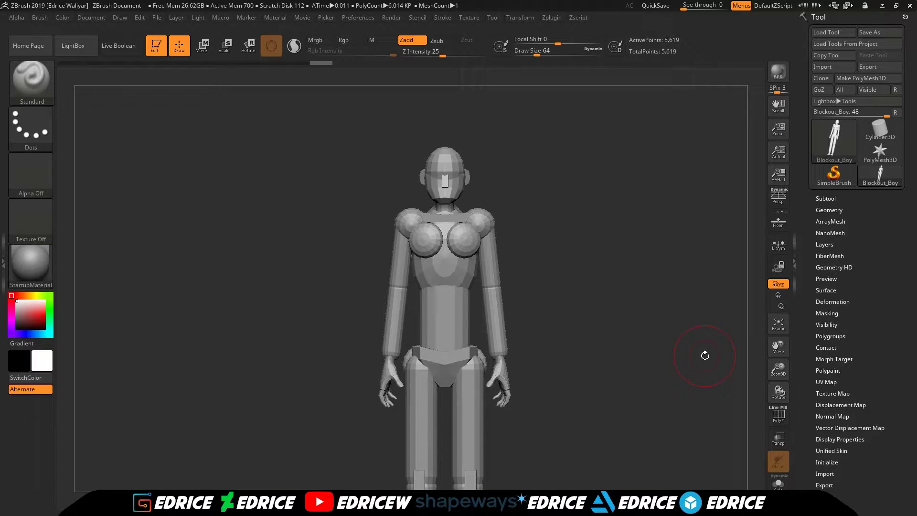
drag(779, 347, 699, 307)
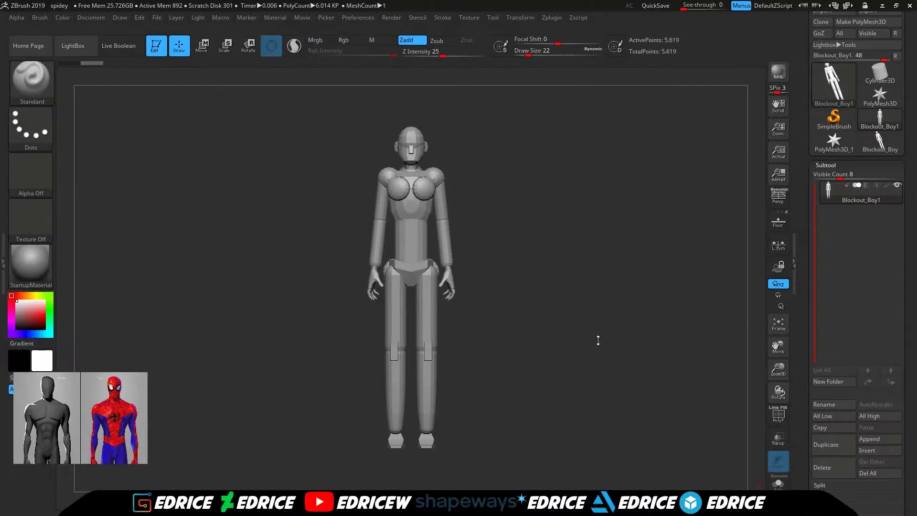
- Turn on the floor grid so the Spider-Man reference image shows over the front view of the mannequin
drag(596, 338, 578, 347)
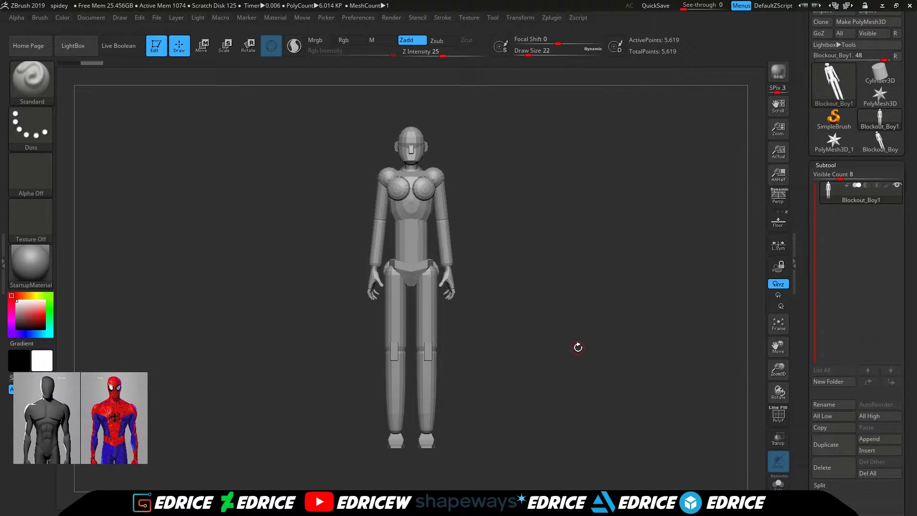
click(778, 223)
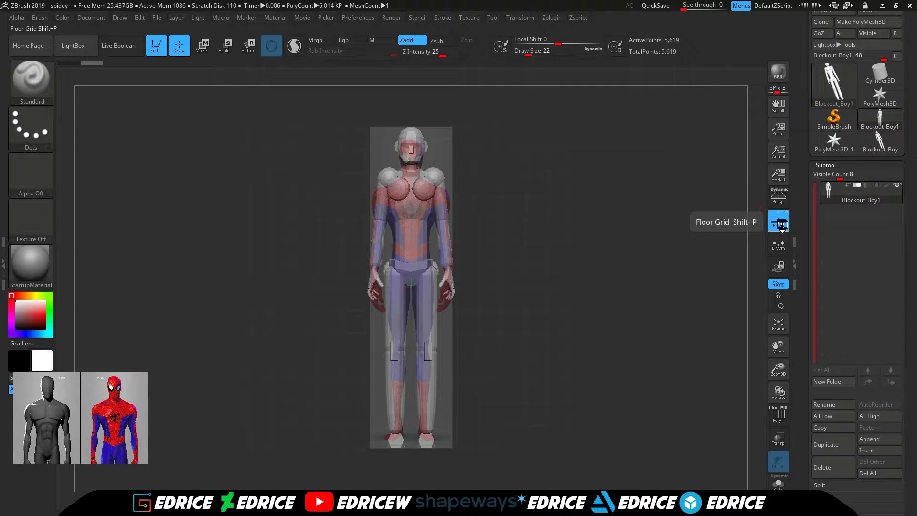
mouse_move(779, 364)
mouse_down()
mouse_move(779, 387)
mouse_move(744, 394)
mouse_up()
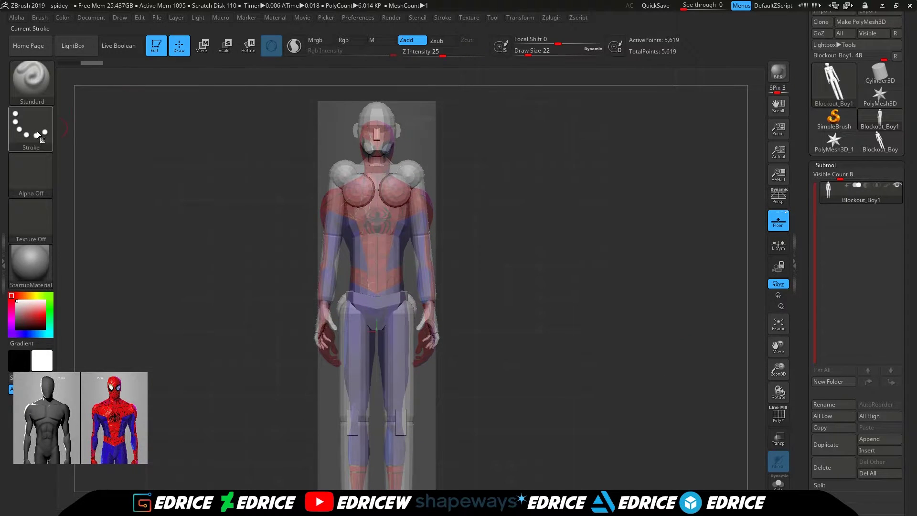
- Choose the Move Topological brush and compare the full mannequin with the front reference image
key(b)
key(m)
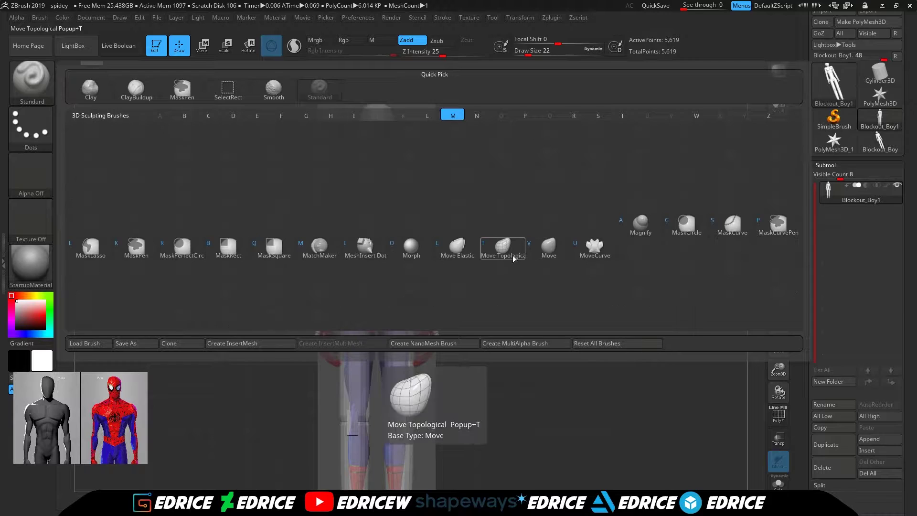
key(t)
click(778, 414)
click(778, 413)
drag(779, 370, 779, 357)
drag(779, 353, 772, 294)
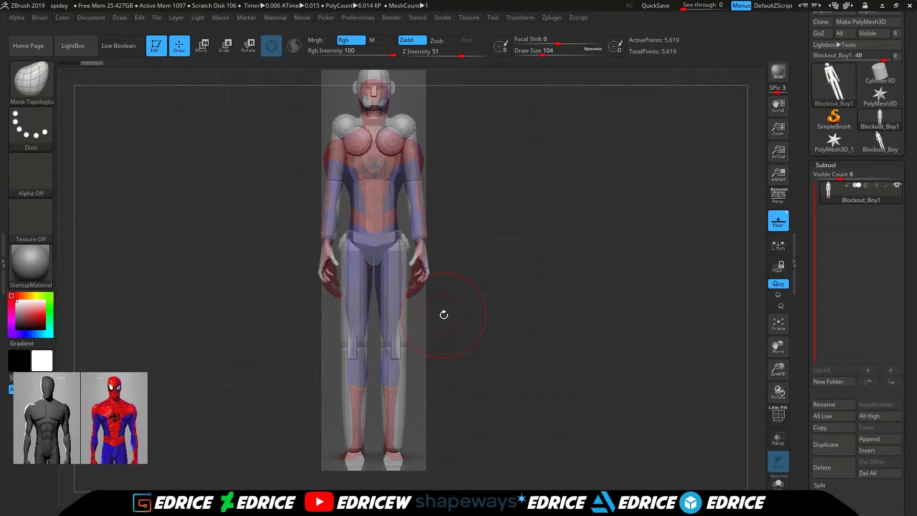
- Hide the legs, feet, hips, pelvis and abdomen of the mannequin, leaving only the upper body
drag(778, 371, 778, 356)
ctrl+alt+shift+click(374, 258)
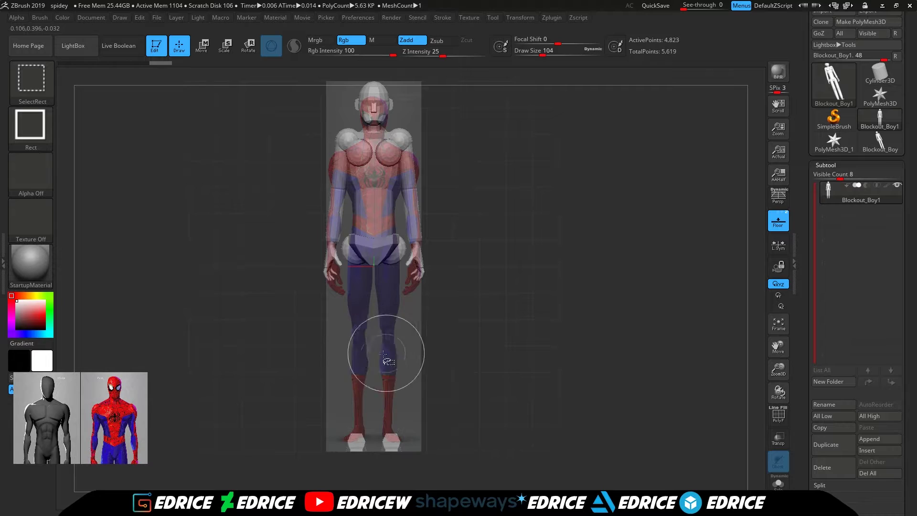
ctrl+shift+click(393, 442)
drag(778, 348, 770, 402)
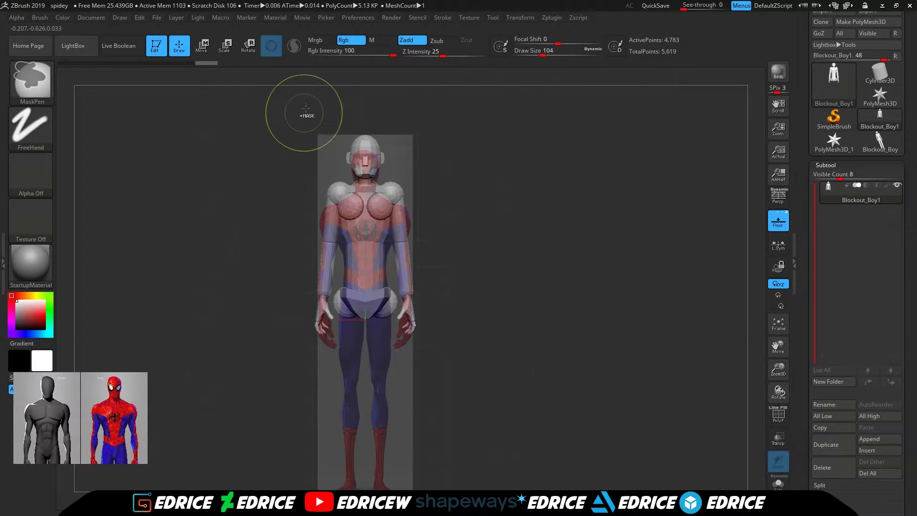
key(w)
mouse_move(364, 134)
mouse_down()
mouse_move(363, 151)
mouse_move(364, 133)
mouse_up()
key(q)
ctrl+shift+click(380, 311)
ctrl+shift+click(387, 312)
key(ctrl+shift)
ctrl+shift+click(375, 292)
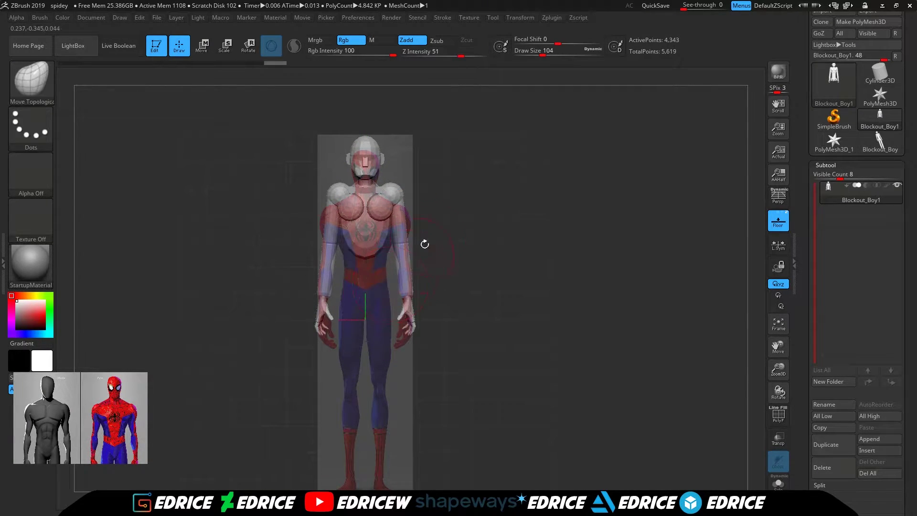
- Lower the visible upper body by about 0.09 to line up with the reference, and unhide all parts
key(w)
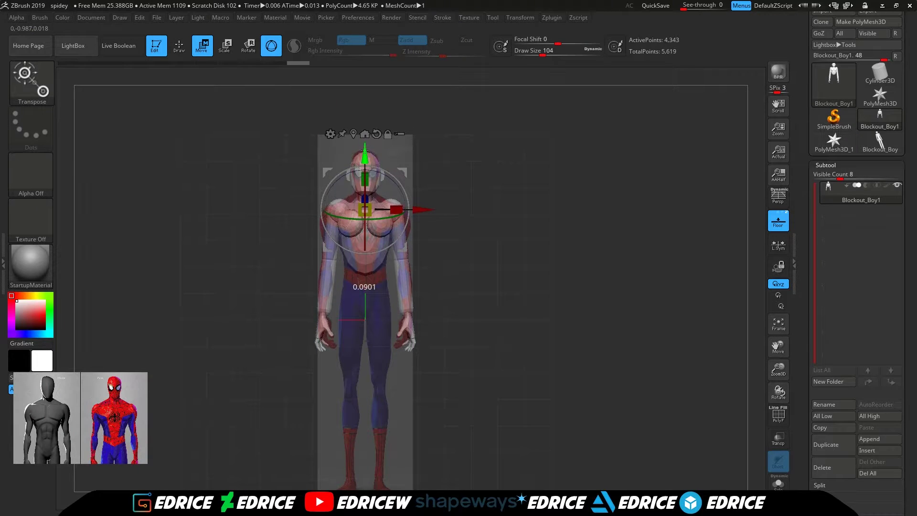
key(q)
key(ctrl+shift)
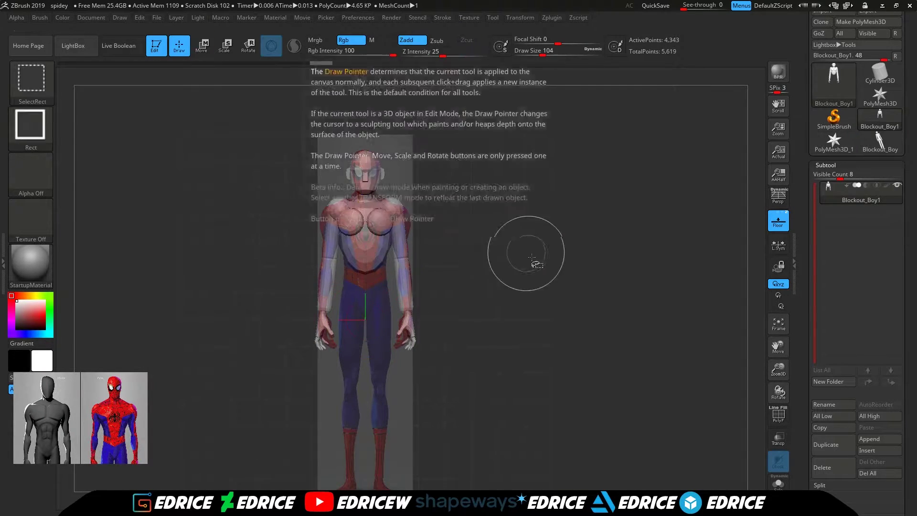
ctrl+shift+click(530, 261)
- Examine how the mannequin's thighs, knee blocks, lower legs and feet line up with the Spider-Man reference
drag(778, 351, 778, 295)
drag(778, 370, 778, 389)
drag(779, 347, 780, 214)
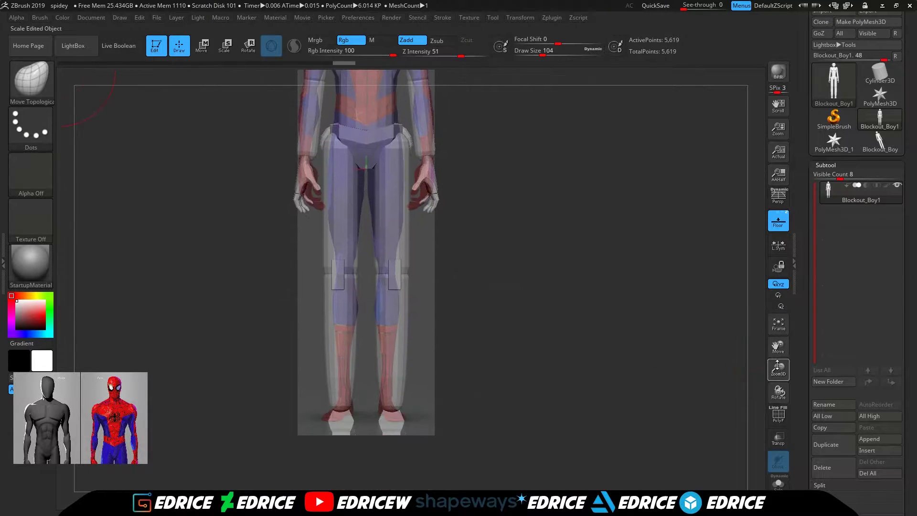
drag(778, 365, 773, 316)
click(773, 308)
drag(778, 348, 780, 411)
drag(779, 371, 778, 427)
drag(778, 348, 756, 254)
drag(785, 368, 784, 398)
drag(779, 348, 809, 250)
mouse_move(680, 329)
mouse_down()
mouse_move(656, 338)
mouse_move(667, 352)
mouse_move(656, 348)
mouse_move(652, 325)
mouse_move(669, 317)
mouse_up()
click(778, 284)
drag(778, 371, 779, 352)
drag(780, 347, 777, 386)
- Isolate the two knee blocks, move them inward onto the reference knees with the transpose line, and unhide all parts
key(ctrl+shift)
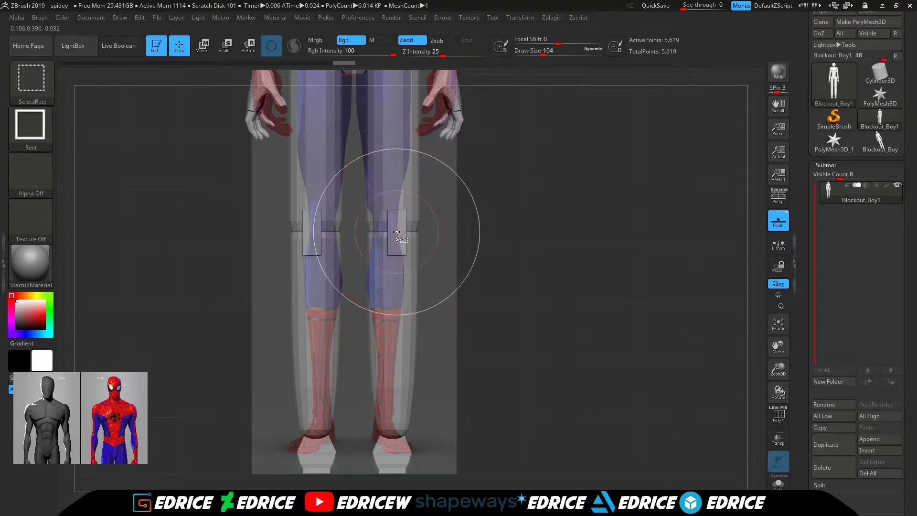
ctrl+shift+click(397, 232)
click(202, 46)
drag(778, 371, 779, 341)
drag(779, 342, 772, 513)
drag(777, 374, 779, 351)
click(271, 45)
mouse_move(384, 360)
shift+mouse_down()
mouse_move(386, 393)
mouse_move(381, 369)
shift+mouse_up()
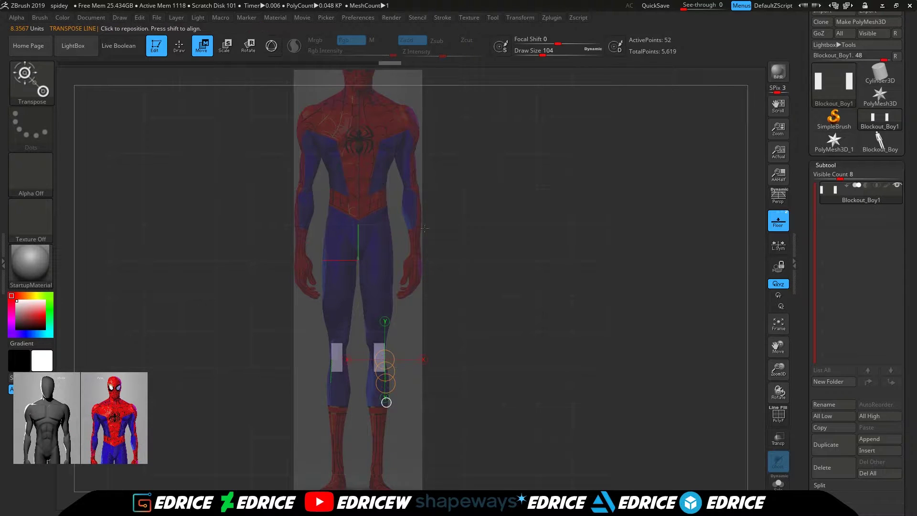
ctrl+shift+click(488, 318)
- Mask everything except the thighs and rotate them along the reference's upper legs
ctrl+click(393, 283)
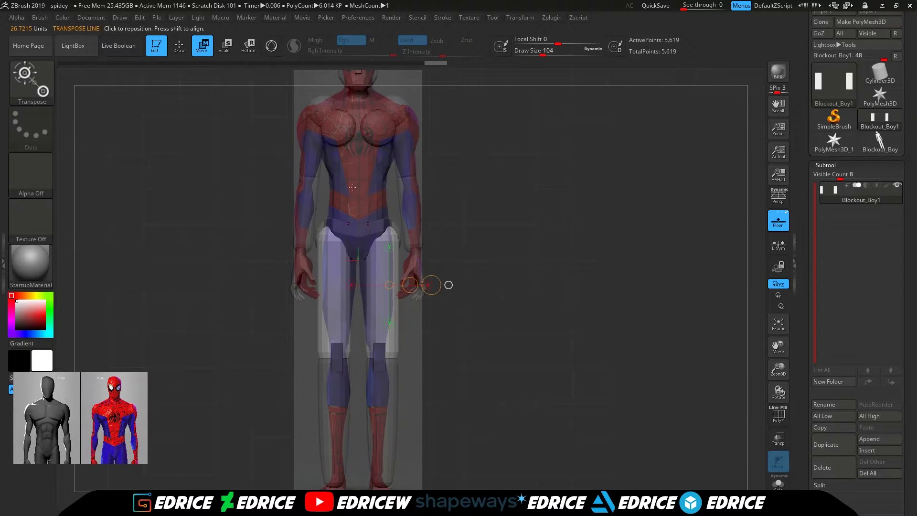
key(r)
shift+drag(382, 234, 378, 353)
mouse_move(494, 383)
alt+mouse_down()
mouse_move(491, 305)
mouse_move(471, 334)
alt+mouse_up()
- Isolate the lower legs, rotate them inward to follow the reference's shins, and unhide all parts
key(q)
ctrl+shift+click(382, 335)
drag(383, 333, 379, 366)
key(ctrl+z)
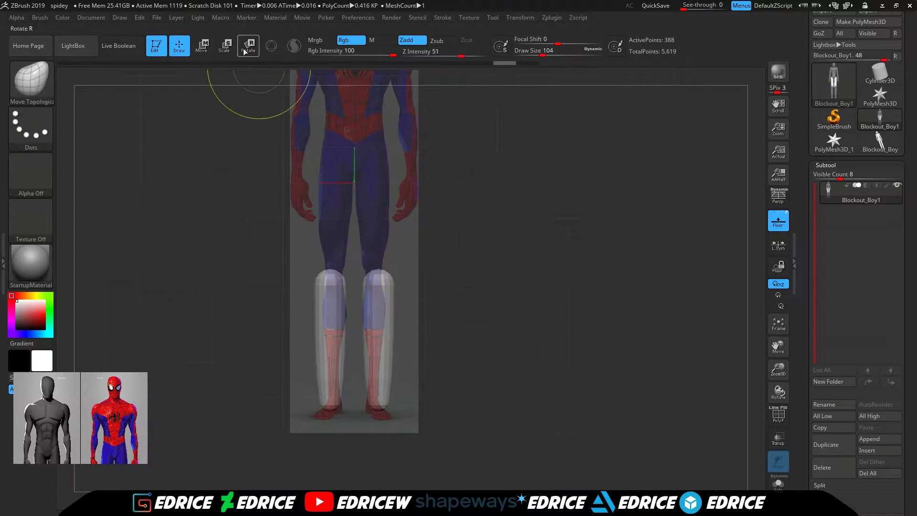
key(r)
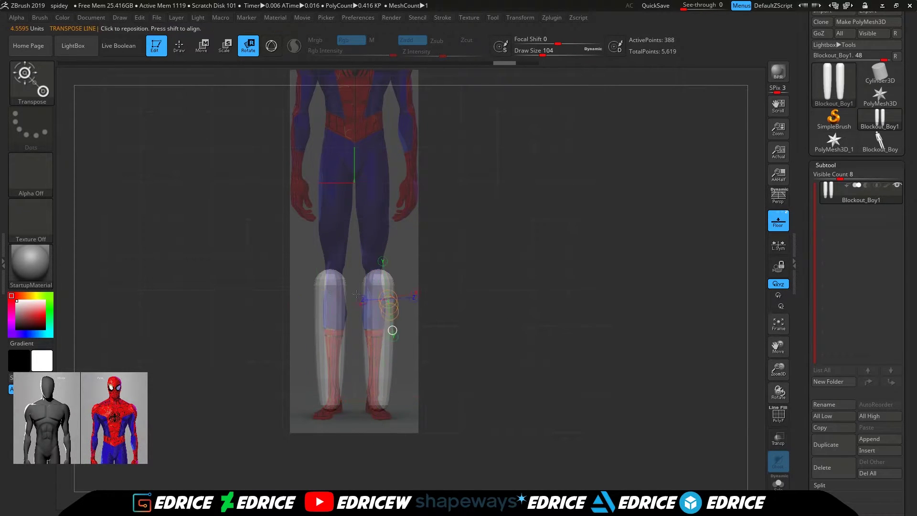
drag(330, 400, 339, 399)
mouse_move(442, 350)
mouse_down()
mouse_move(494, 346)
mouse_move(451, 347)
mouse_up()
drag(777, 368, 777, 342)
drag(777, 347, 770, 404)
click(179, 45)
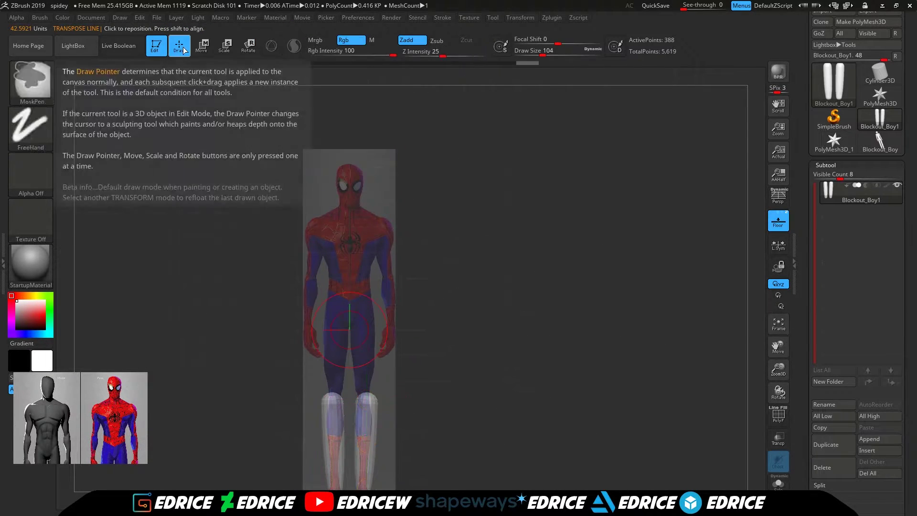
ctrl+shift+click(458, 153)
- Isolate the pelvis block and reshape its front outline to fit the hips of the reference
drag(778, 370, 778, 390)
mouse_move(778, 347)
mouse_down()
mouse_move(778, 381)
mouse_move(793, 368)
mouse_move(778, 389)
mouse_up()
ctrl+shift+click(372, 263)
ctrl+shift+click(474, 304)
ctrl+shift+click(373, 311)
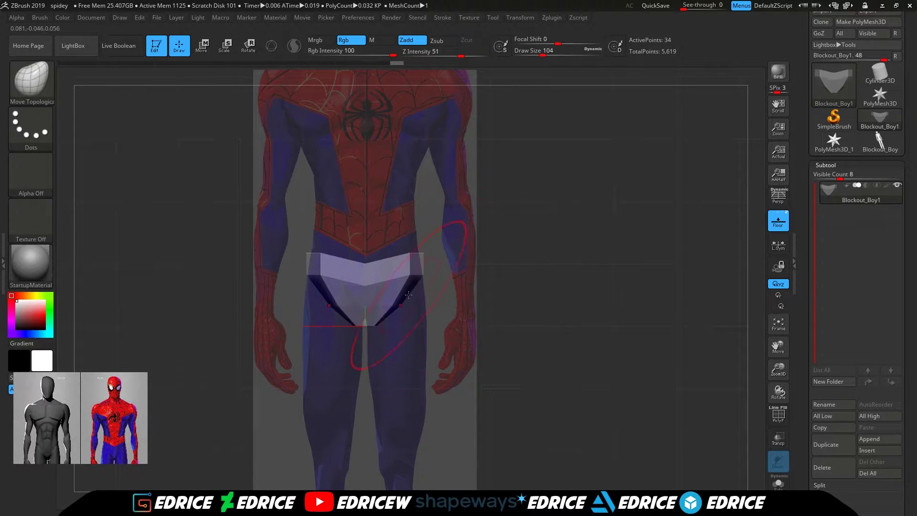
mouse_move(385, 313)
mouse_down()
mouse_move(377, 288)
mouse_move(356, 285)
mouse_up()
drag(418, 279, 447, 273)
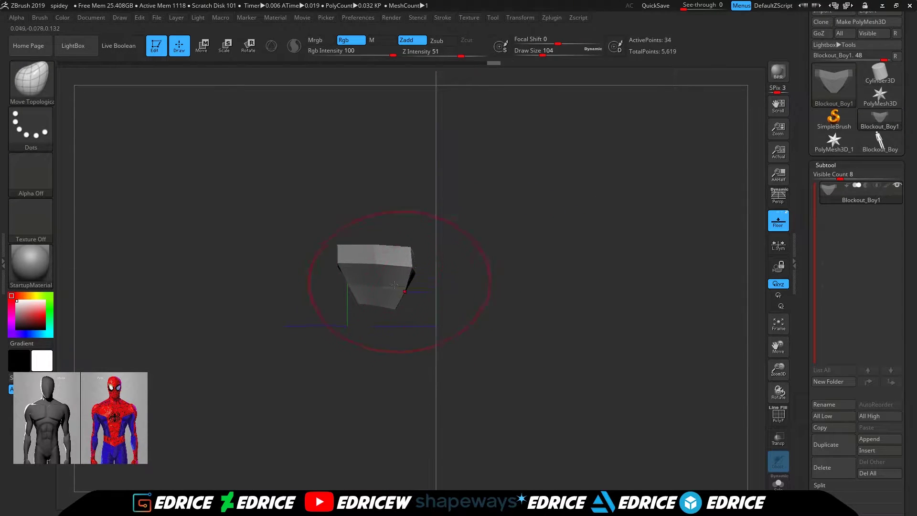
- Set the brush's draw size to 44, refine the pelvis's upper edge and underside in profile, and unhide all parts
drag(541, 54, 533, 54)
right_drag(350, 248, 368, 262)
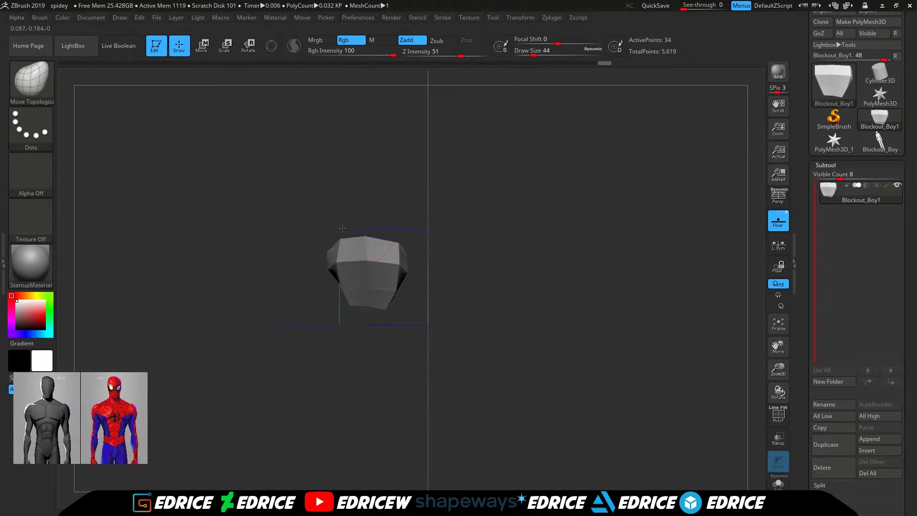
drag(400, 249, 399, 251)
drag(378, 310, 372, 298)
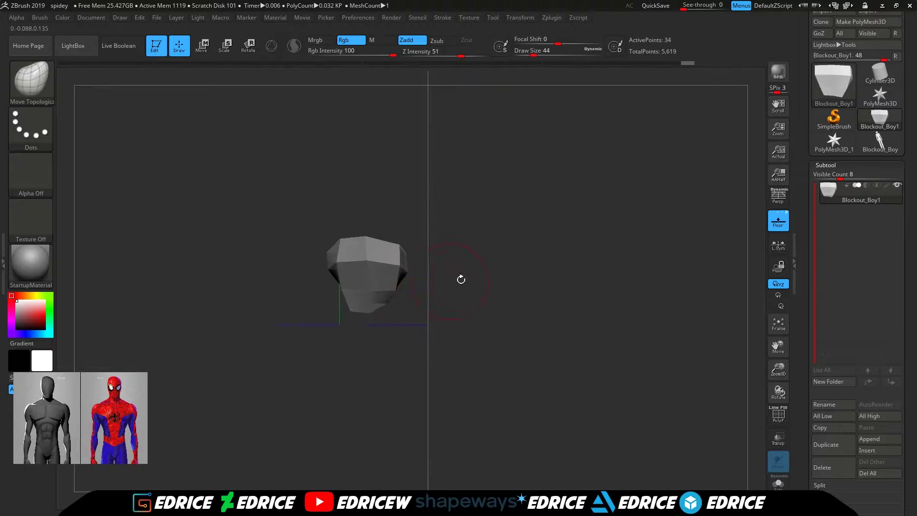
shift+right_drag(444, 282, 530, 280)
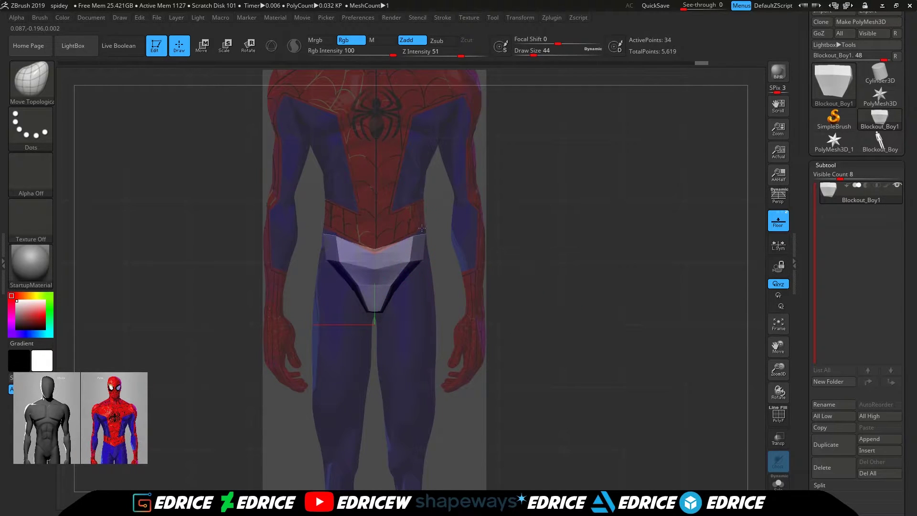
ctrl+shift+click(662, 312)
- Isolate the abdomen to compare its width with the reference torso, and bring back the other parts
drag(777, 366, 777, 359)
drag(778, 346, 778, 378)
drag(531, 53, 539, 53)
ctrl+shift+click(414, 290)
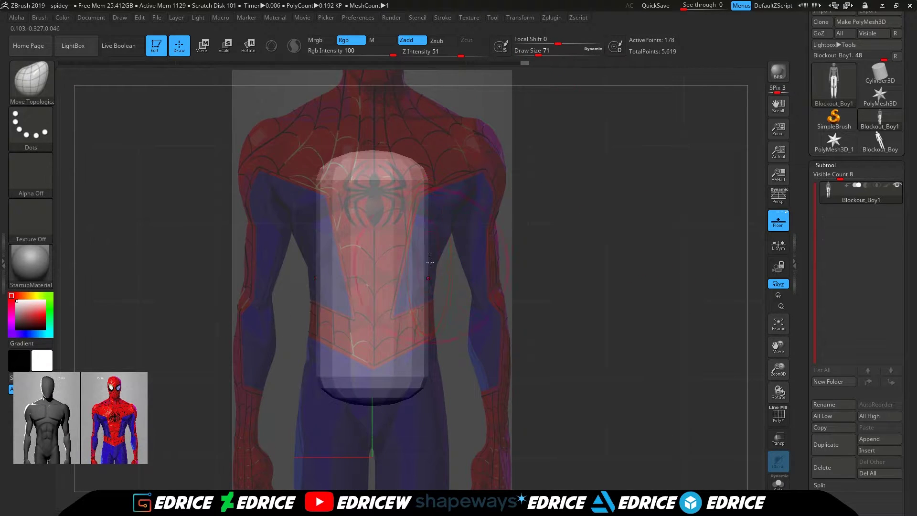
ctrl+shift+click(639, 293)
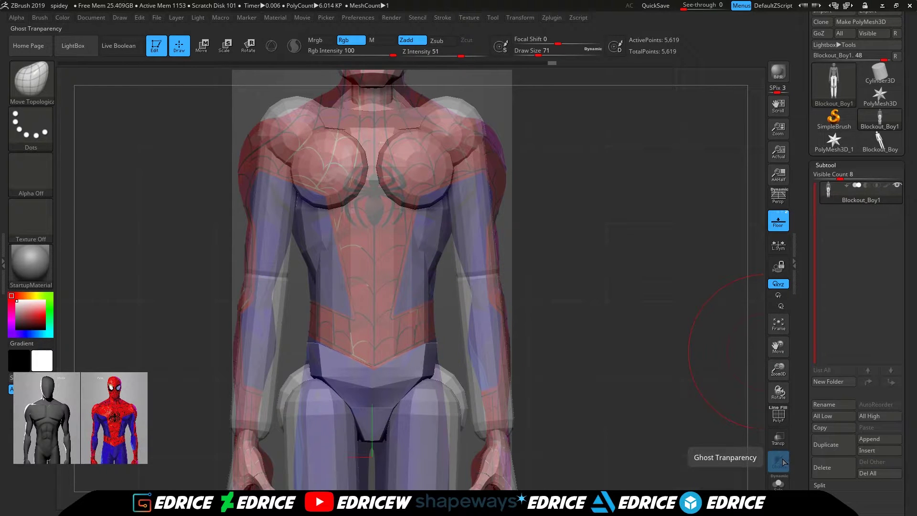
drag(530, 298, 550, 275)
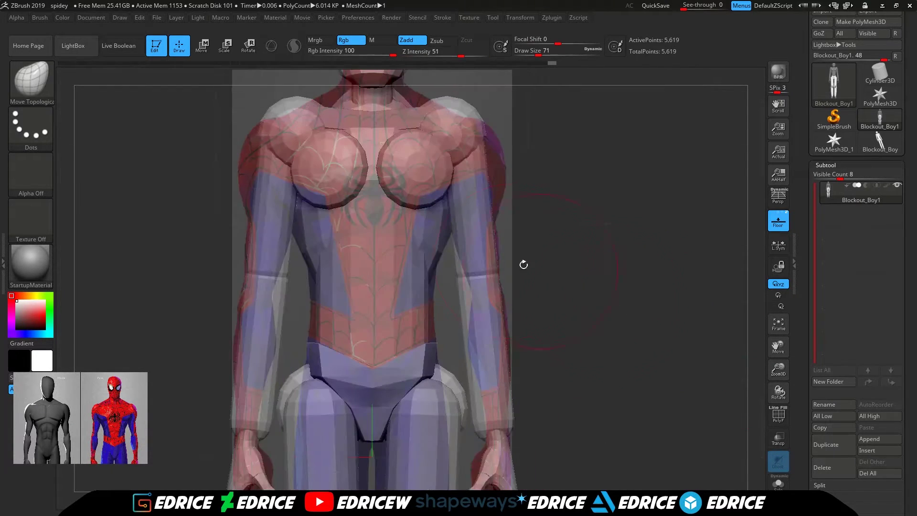
- Isolate the abdomen, set the draw size to 97 and widen its sides to the reference's waist
ctrl+shift+click(412, 297)
drag(538, 55, 543, 55)
drag(417, 253, 436, 246)
drag(423, 352, 434, 351)
- Pull one side of the abdomen's upper half and its rounded top outward in side profile
shift+drag(443, 306, 474, 280)
drag(367, 210, 381, 208)
drag(363, 371, 376, 375)
drag(367, 296, 373, 295)
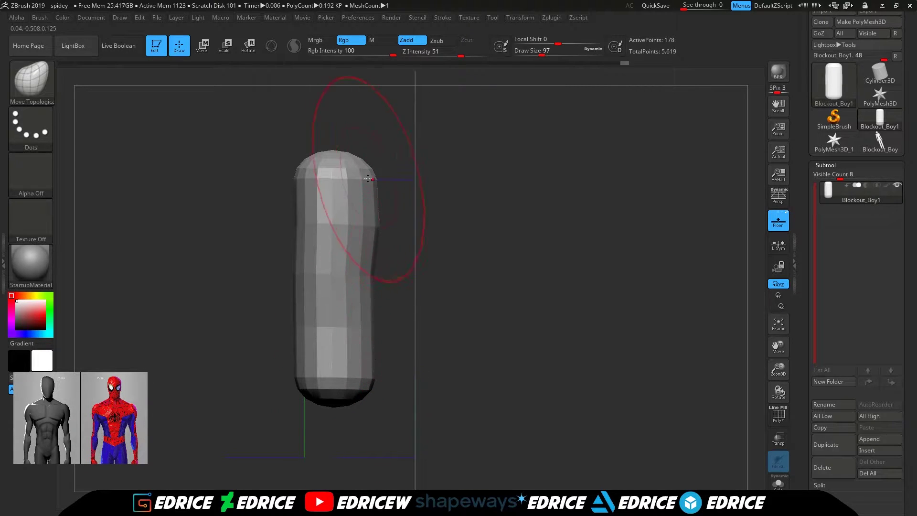
drag(370, 181, 388, 179)
drag(341, 160, 350, 150)
drag(375, 276, 381, 276)
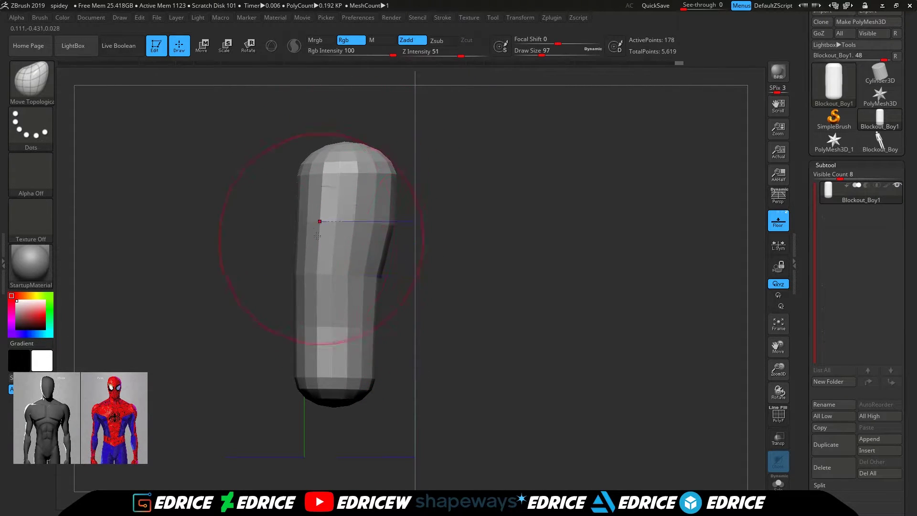
- Curve the abdomen's opposite side in profile by shifting its top inward and middle outward, and smooth out the lower end
drag(316, 164, 327, 160)
drag(306, 180, 315, 173)
drag(296, 273, 291, 271)
drag(296, 326, 290, 327)
drag(354, 394, 357, 400)
drag(395, 174, 402, 172)
drag(394, 230, 399, 232)
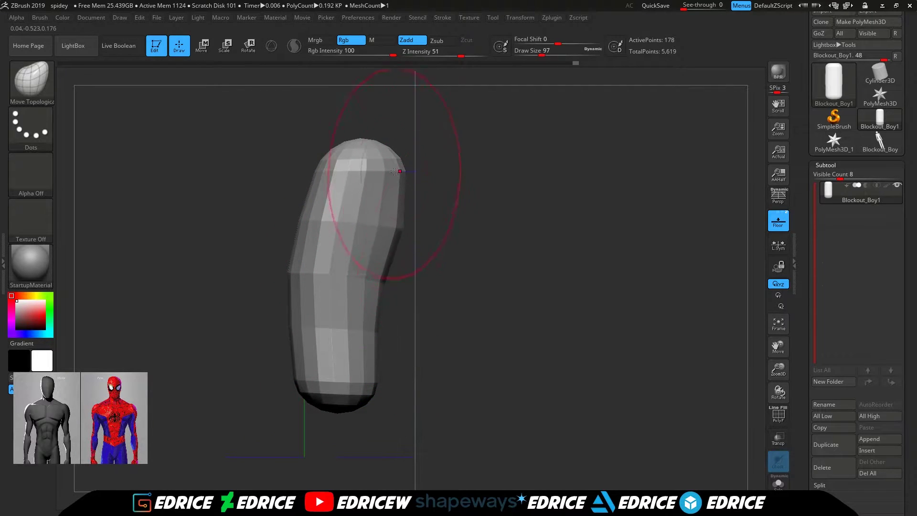
- Check the curved abdomen against the full front view, isolate it again and narrow its lower end with draw size 56
ctrl+shift+click(520, 219)
shift+drag(520, 220, 631, 273)
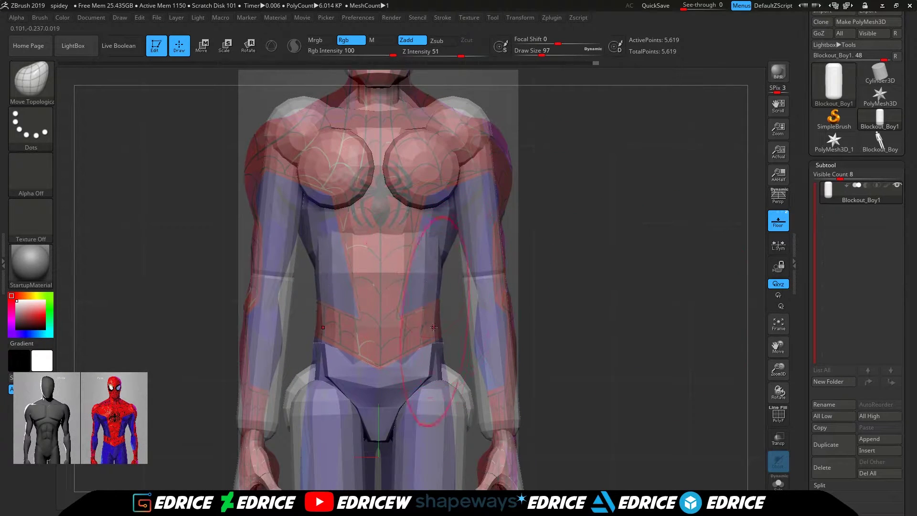
ctrl+shift+click(438, 370)
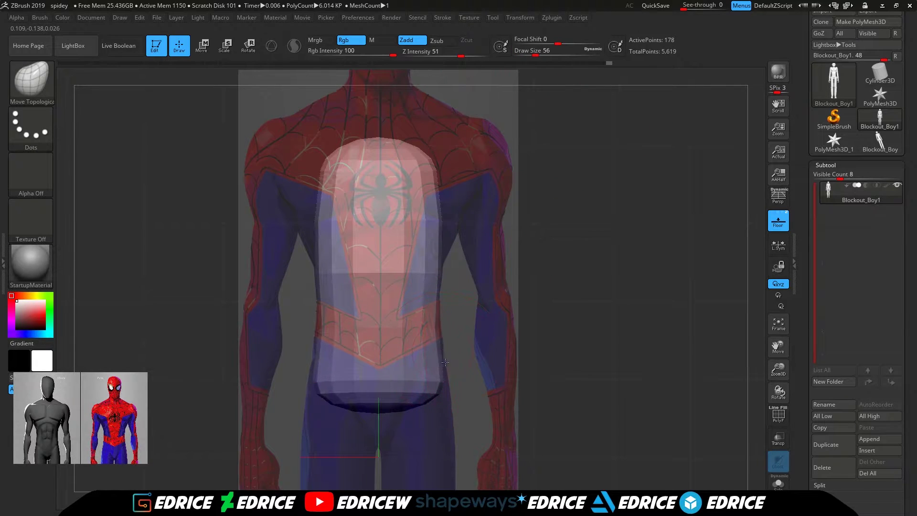
drag(436, 387, 428, 385)
drag(320, 342, 314, 345)
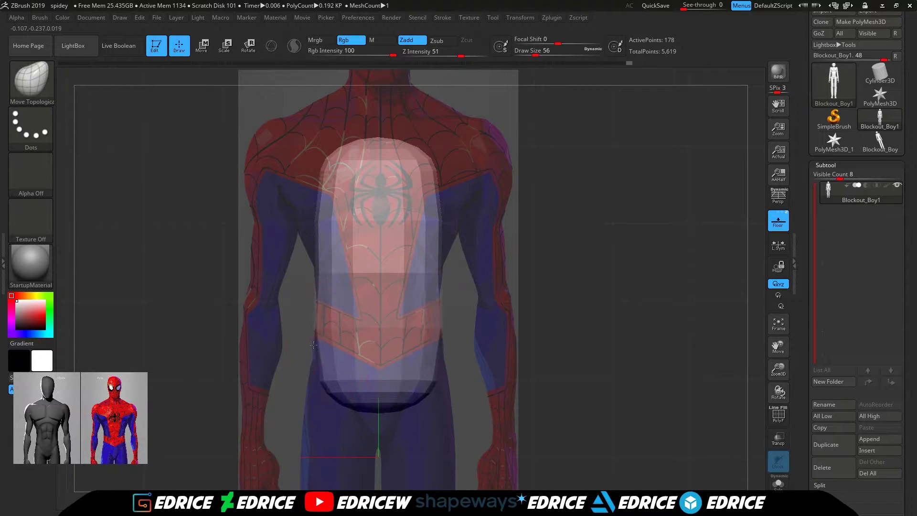
- Push the abdomen's upper sides outward past the reference's torso, check it from behind, and bring back the whole mannequin
drag(315, 298, 316, 295)
drag(317, 232, 313, 233)
drag(444, 229, 449, 229)
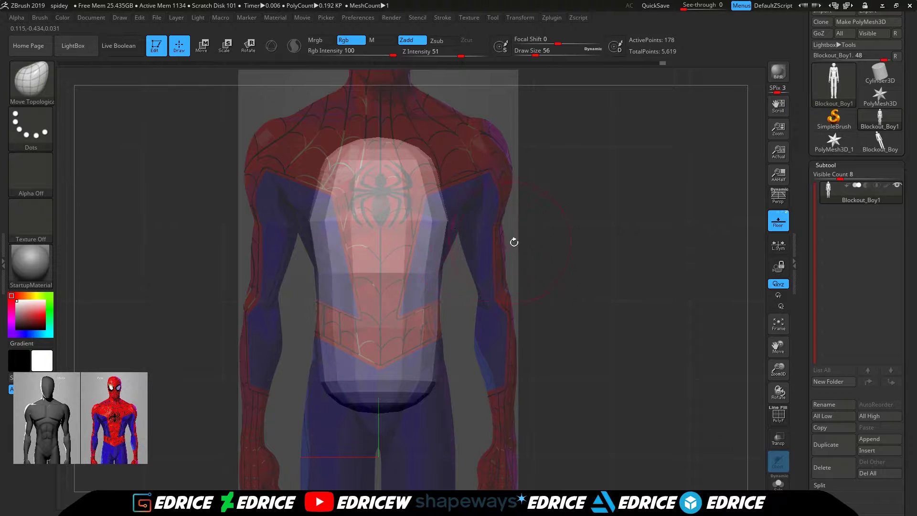
shift+drag(508, 240, 471, 239)
shift+drag(568, 241, 527, 239)
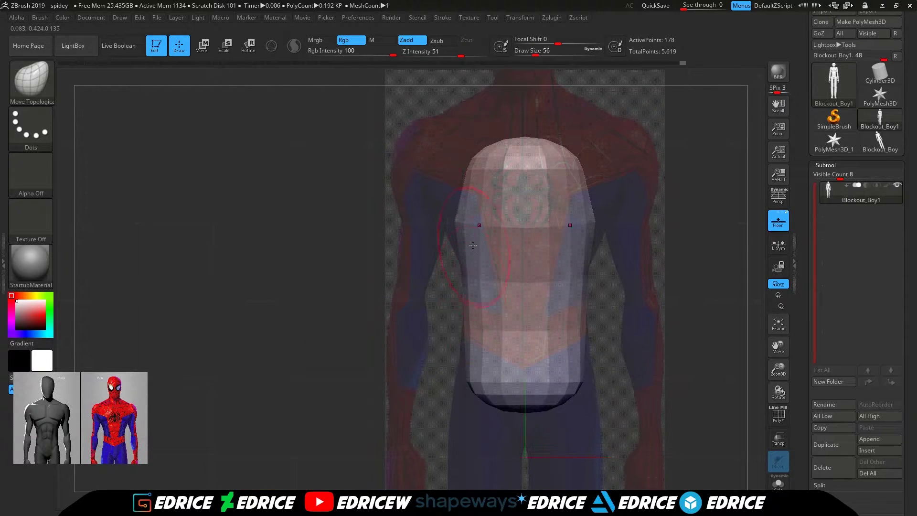
drag(609, 298, 649, 287)
ctrl+shift+click(669, 311)
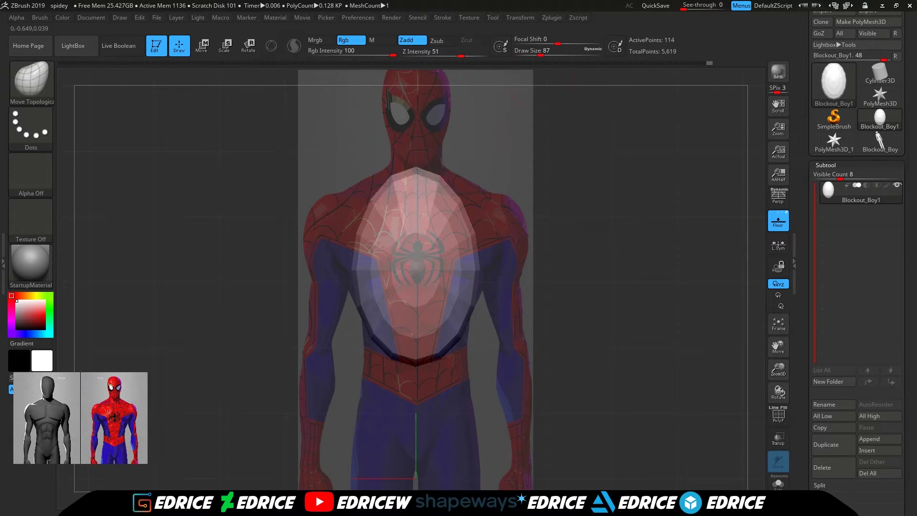
- Widen the isolated ribcage's upper and middle sides toward the reference's torso outline with draw size 87
drag(475, 236, 490, 233)
drag(463, 194, 472, 185)
drag(473, 286, 480, 288)
- Reshape the ribcage in side profile, pulling its upper back and lower front outward and shifting its top toward the back
drag(549, 258, 497, 253)
drag(392, 201, 405, 196)
drag(400, 239, 416, 239)
drag(403, 306, 415, 305)
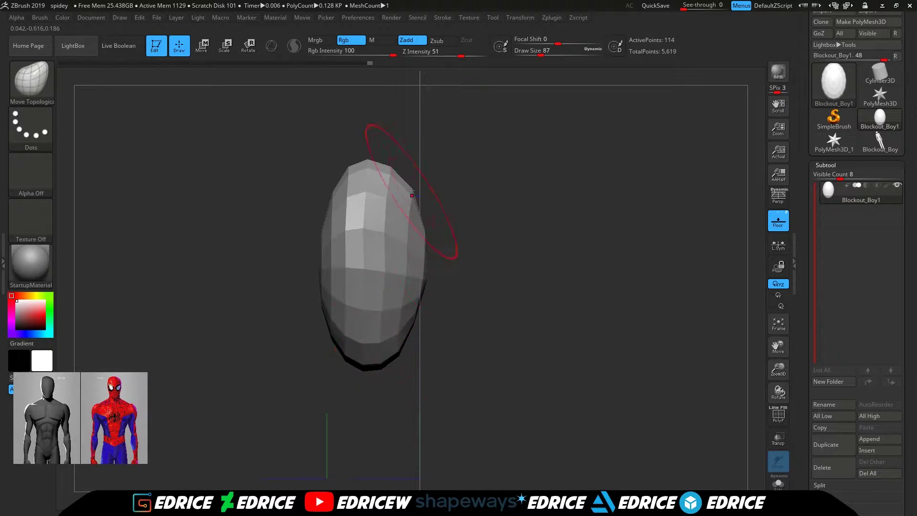
drag(423, 189, 431, 186)
drag(329, 300, 312, 295)
drag(322, 248, 313, 246)
drag(331, 213, 322, 215)
drag(370, 164, 381, 162)
drag(326, 203, 332, 206)
drag(326, 316, 317, 319)
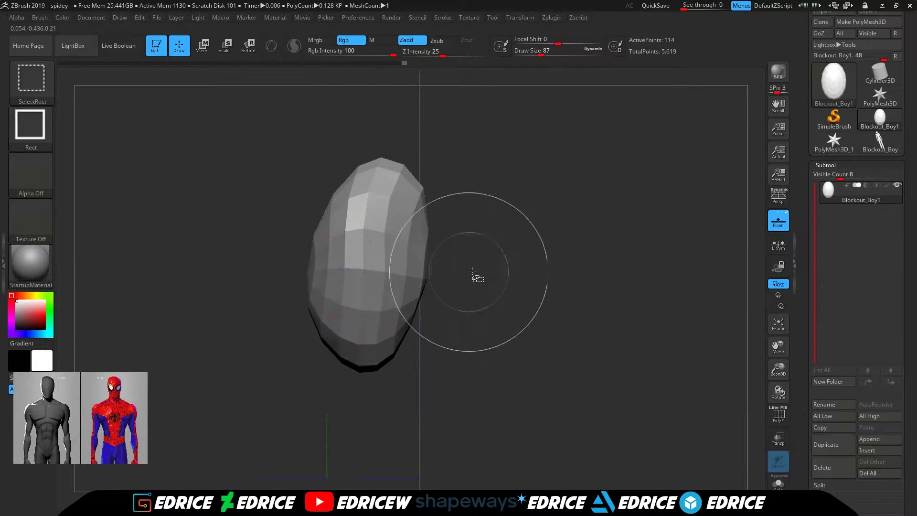
- Show the whole mannequin, push the ribcage's contour inward in profile, and check it from behind
ctrl+shift+click(633, 321)
drag(775, 352, 796, 361)
drag(444, 216, 435, 220)
drag(437, 328, 424, 330)
drag(440, 296, 433, 299)
shift+drag(503, 274, 467, 270)
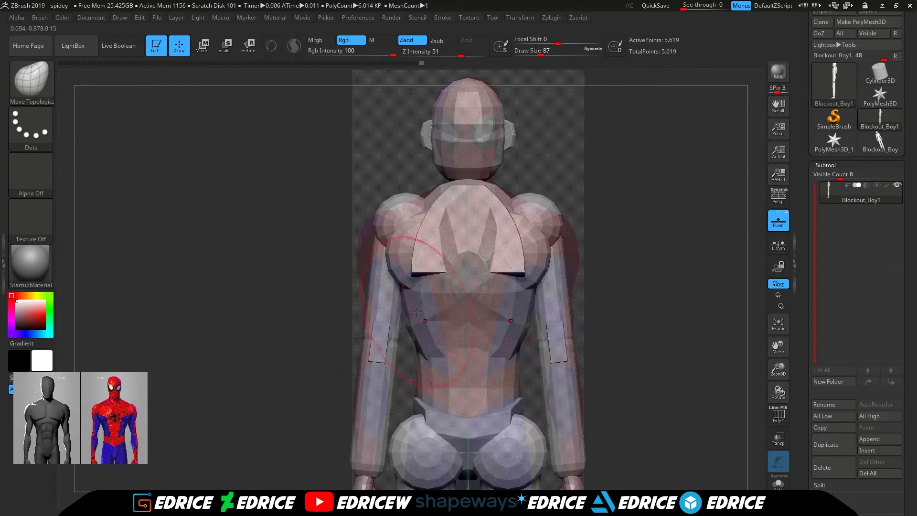
- Isolate the ribcage, spread its upper sides toward the armpits and raise its lower end
ctrl+shift+click(414, 251)
drag(420, 232, 407, 234)
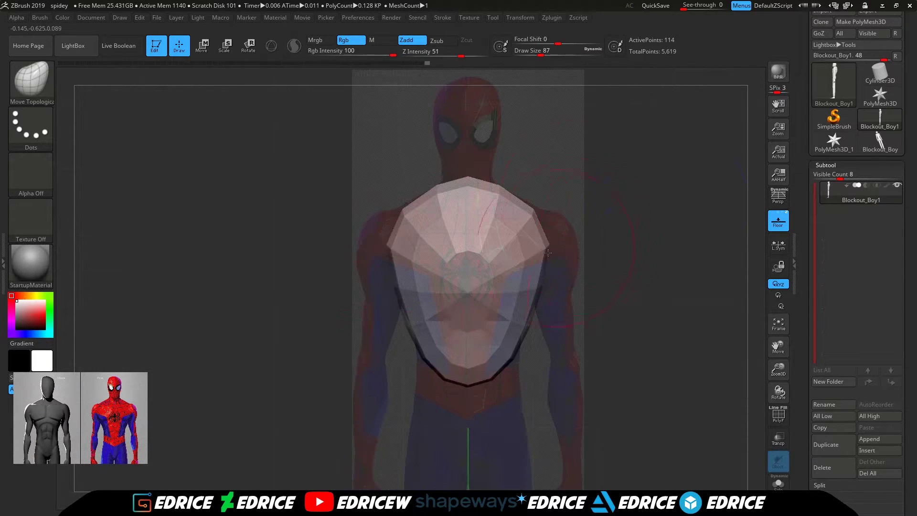
drag(521, 315, 518, 329)
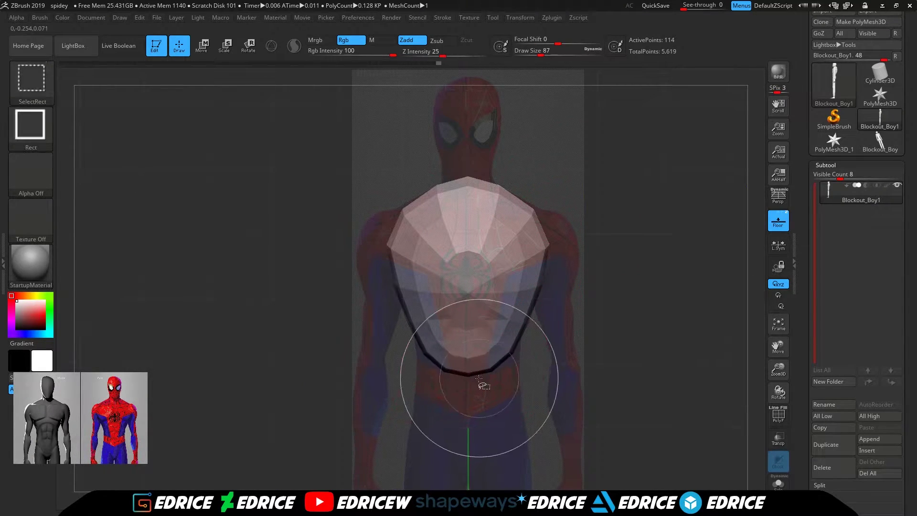
- Choose the ClipCurve brush and clip the ribcage's lower end along a curve into an arch
mouse_move(527, 402)
alt+mouse_down()
mouse_move(511, 371)
mouse_move(434, 333)
alt+mouse_up()
click(43, 86)
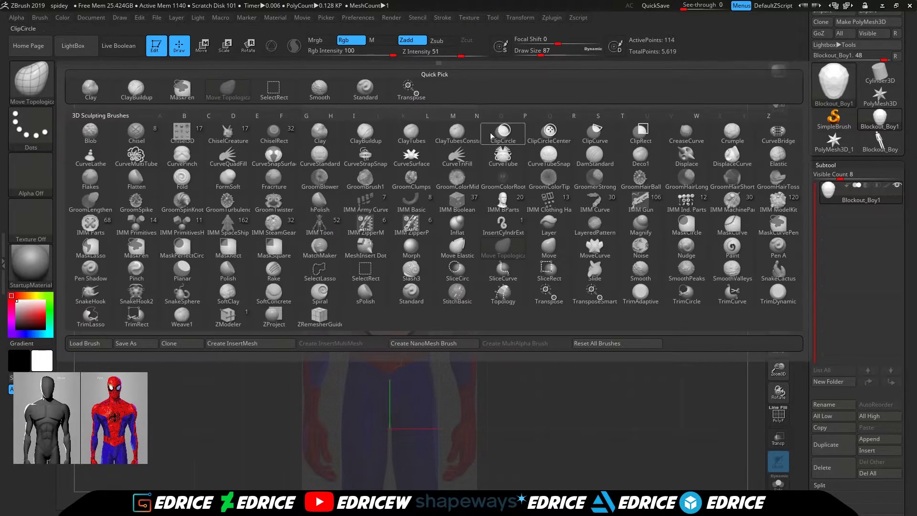
click(609, 137)
click(635, 160)
mouse_move(509, 421)
ctrl+shift+mouse_down()
mouse_move(412, 308)
mouse_move(292, 356)
mouse_move(277, 352)
ctrl+shift+mouse_up()
- Lower the clipped ribcage's underside, adjust its front contour in profile, and show the whole mannequin from the front
alt+drag(724, 351, 648, 344)
mouse_move(460, 277)
mouse_down()
mouse_move(453, 279)
mouse_move(465, 298)
mouse_up()
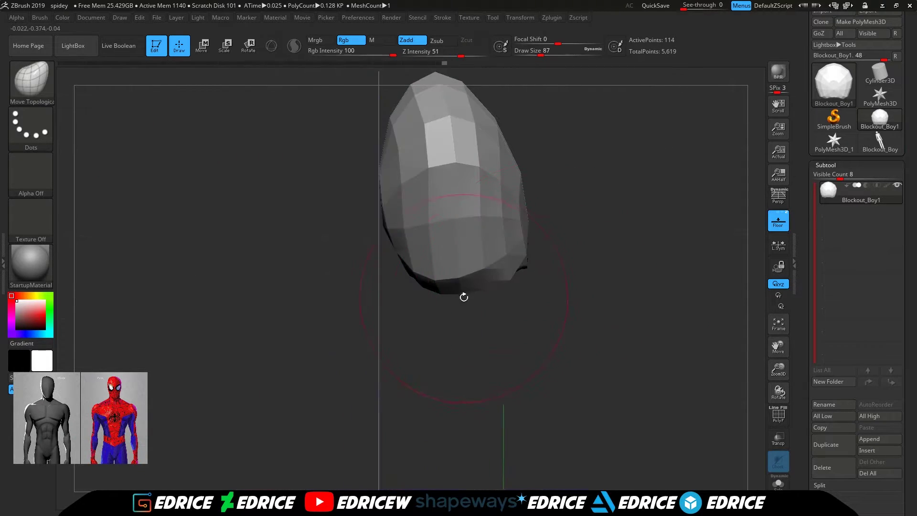
shift+drag(560, 341, 507, 338)
drag(354, 248, 368, 246)
drag(367, 210, 356, 210)
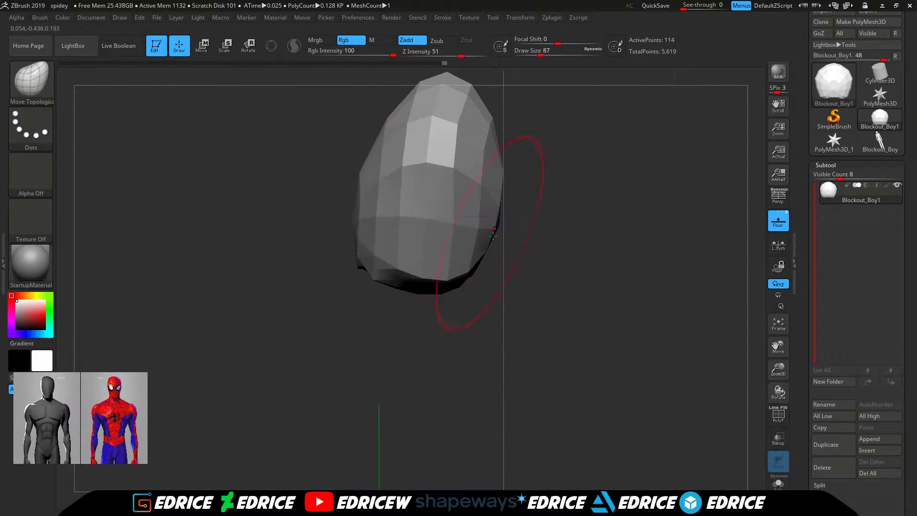
drag(480, 229, 481, 229)
ctrl+shift+click(650, 258)
shift+drag(654, 258, 729, 318)
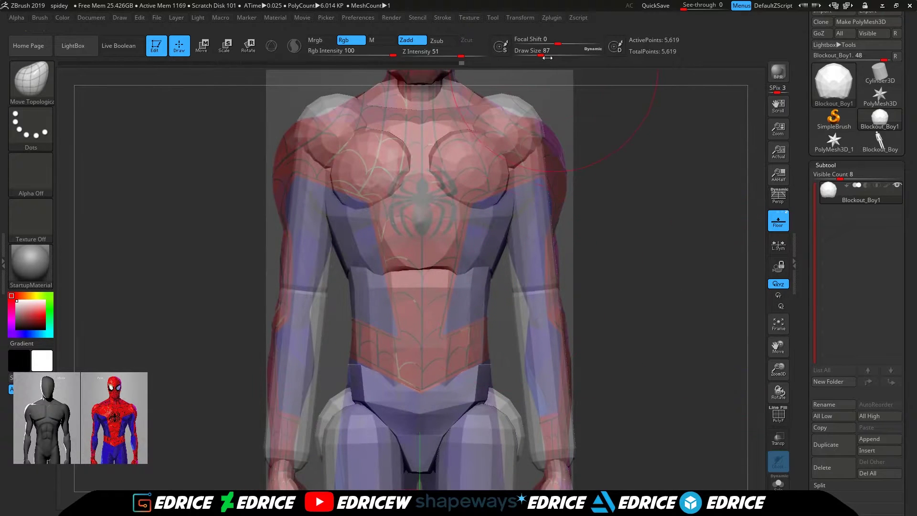
- Raise the middle of the ribcage's lower edge, set the draw size to 71 and check the ribcage from several angles
click(534, 54)
drag(421, 271, 421, 254)
mouse_move(603, 166)
mouse_down()
mouse_move(611, 165)
mouse_move(390, 195)
mouse_up()
shift+drag(348, 342, 444, 330)
drag(545, 215, 621, 206)
click(538, 54)
drag(564, 191, 592, 191)
ctrl+shift+click(404, 274)
shift+drag(492, 221, 436, 219)
ctrl+shift+click(554, 206)
- Set the draw size to 41 and flatten the isolated chest spheres from front to back into slim ovals
drag(778, 369, 764, 430)
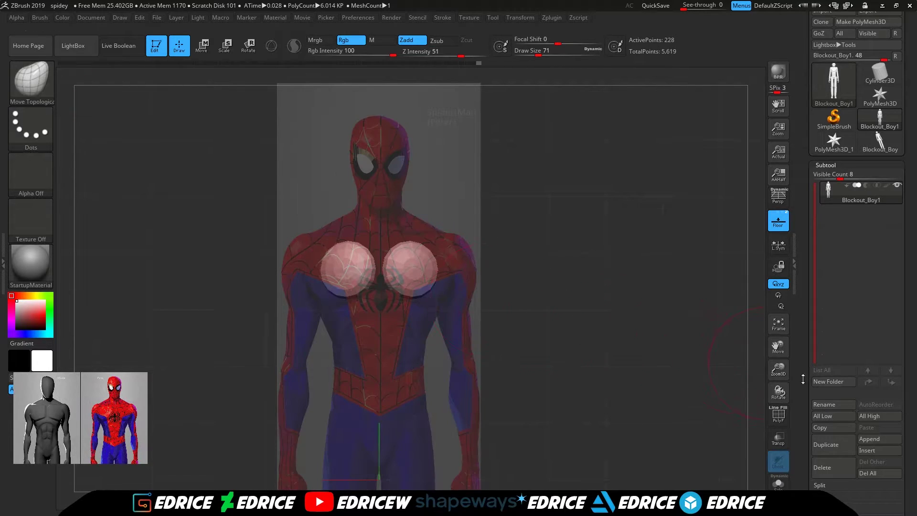
drag(778, 369, 647, 242)
drag(538, 50, 532, 50)
drag(505, 253, 404, 248)
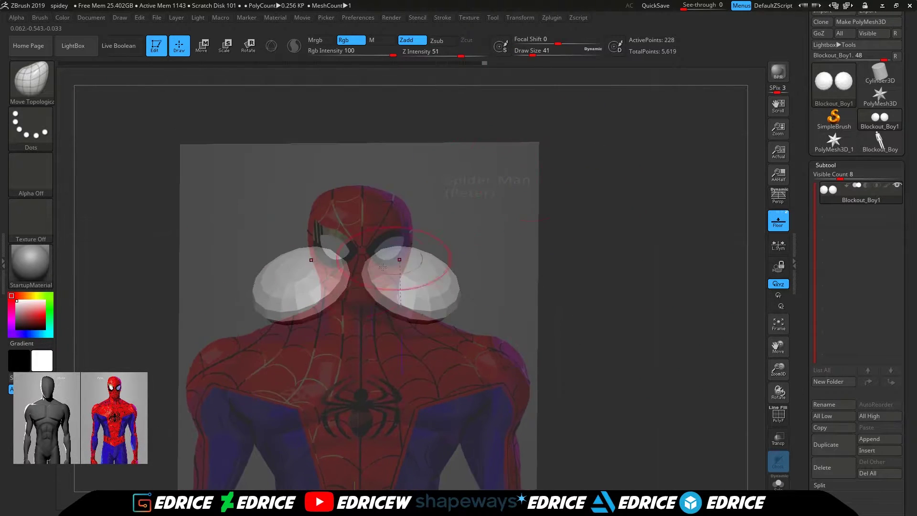
drag(529, 279, 461, 307)
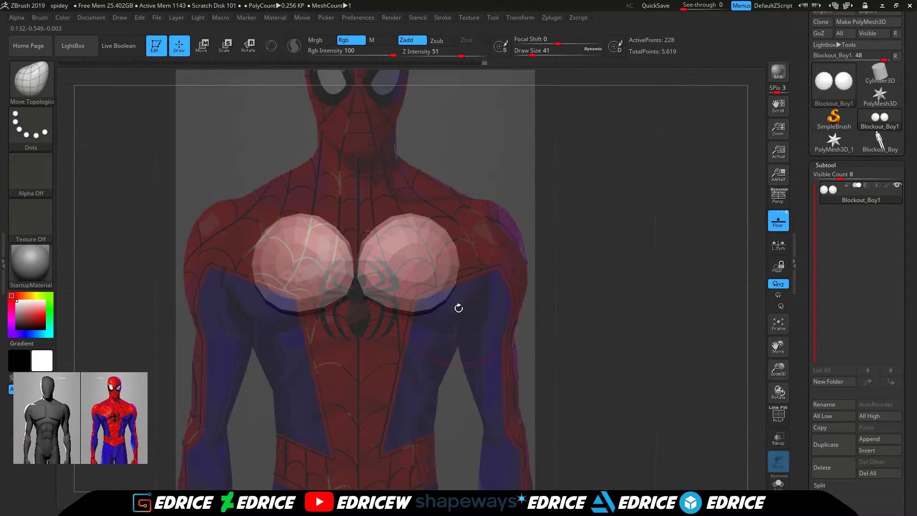
drag(493, 240, 552, 248)
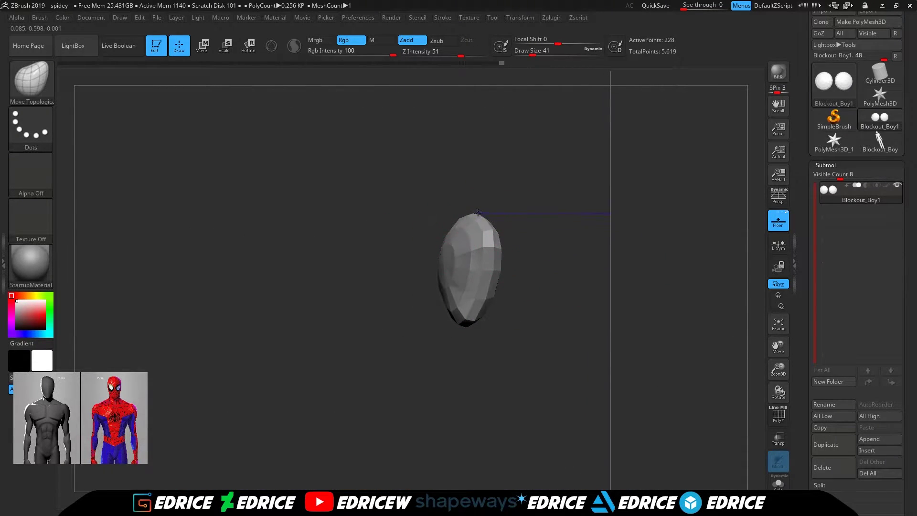
shift+drag(525, 303, 581, 334)
- Show the whole mannequin and stretch the chest muscles' outer ends toward the shoulders
ctrl+shift+click(596, 294)
mouse_move(539, 293)
mouse_down()
mouse_move(579, 188)
mouse_move(637, 286)
mouse_move(552, 297)
mouse_up()
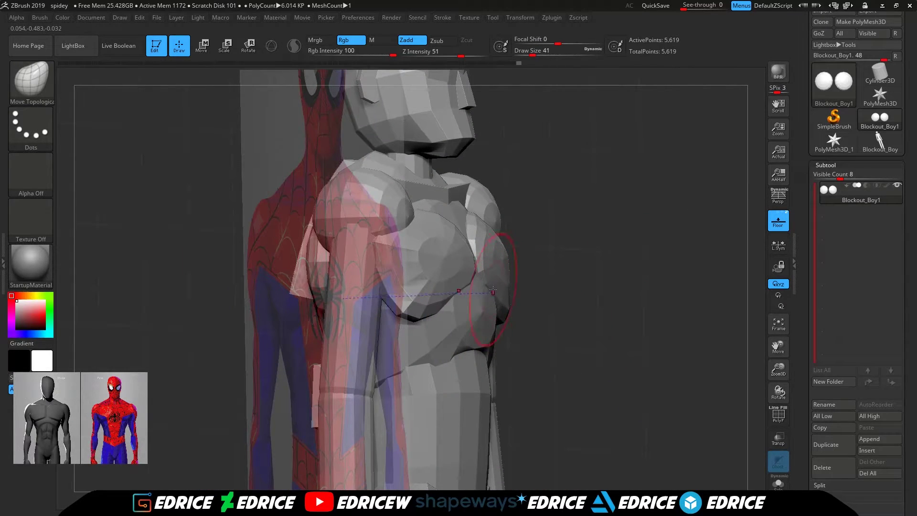
drag(492, 282, 502, 301)
drag(508, 253, 522, 315)
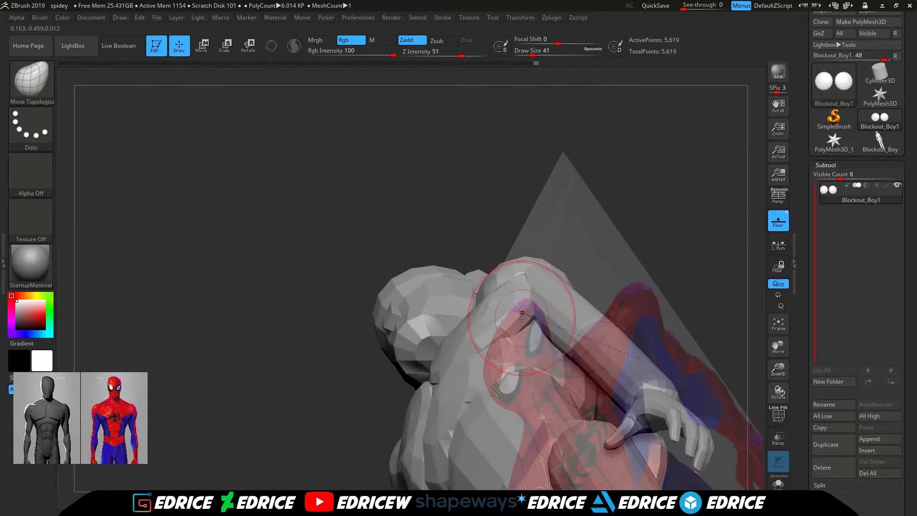
shift+drag(622, 235, 529, 320)
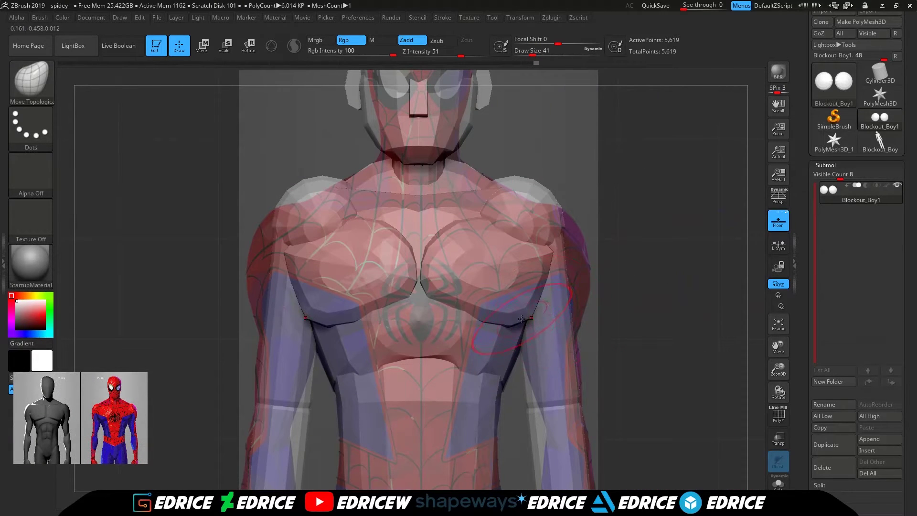
- Isolate the chest muscles, widen their outer ends, square their upper inner corners, and compare them with the whole mannequin
ctrl+shift+click(523, 318)
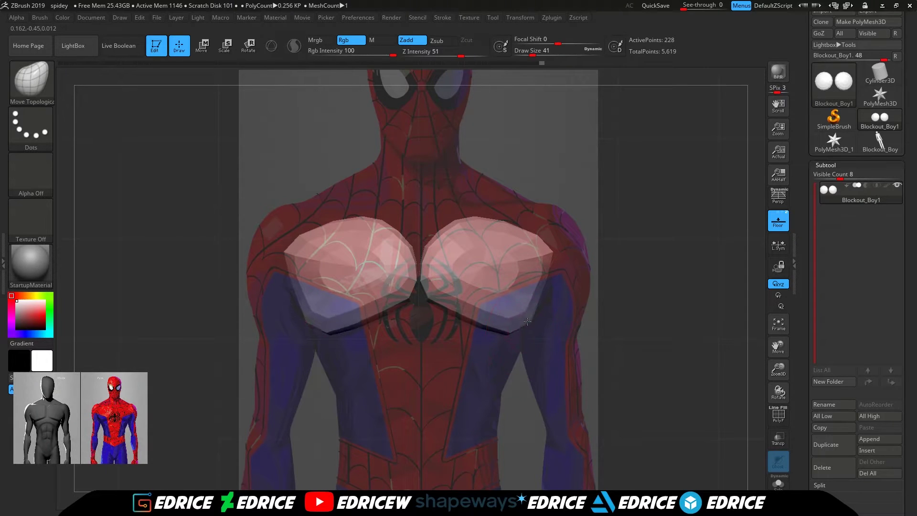
drag(528, 321, 655, 224)
drag(418, 232, 445, 229)
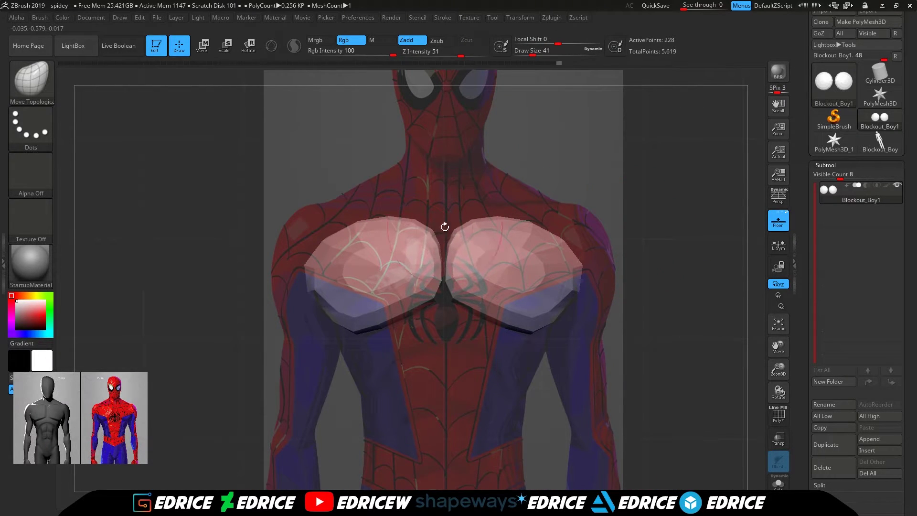
drag(562, 243, 567, 236)
mouse_move(635, 230)
shift+mouse_down()
mouse_move(566, 223)
mouse_move(639, 223)
shift+mouse_up()
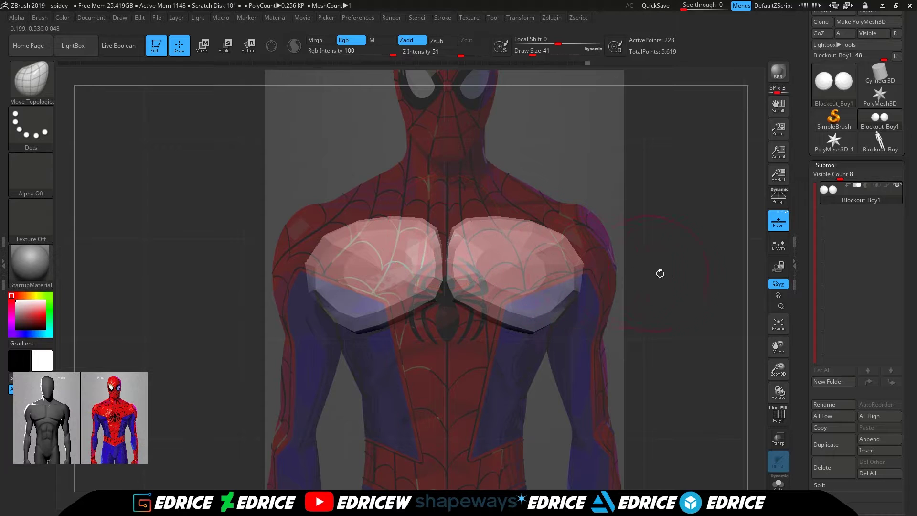
shift+drag(649, 272, 681, 285)
drag(584, 287, 562, 280)
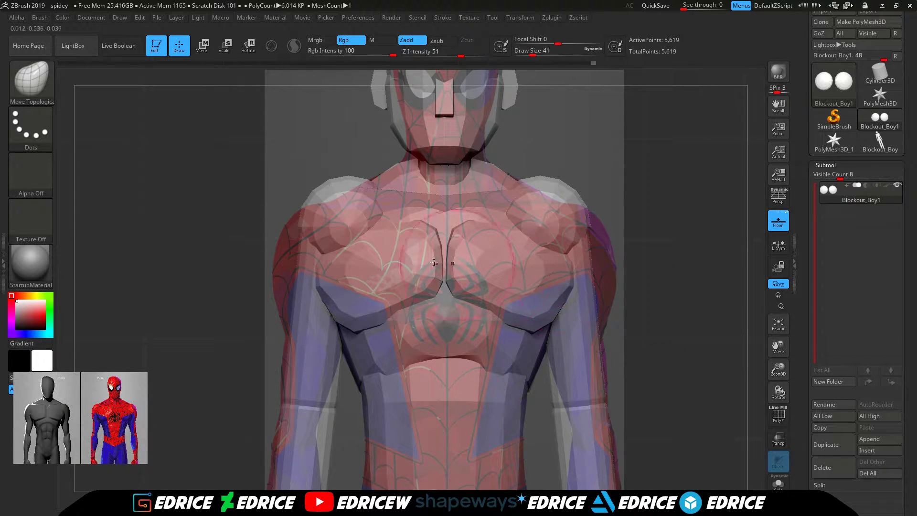
drag(782, 359, 782, 342)
- Isolate the shoulder spheres and move them outward and down onto the reference's shoulders with the transpose line
ctrl+shift+click(564, 240)
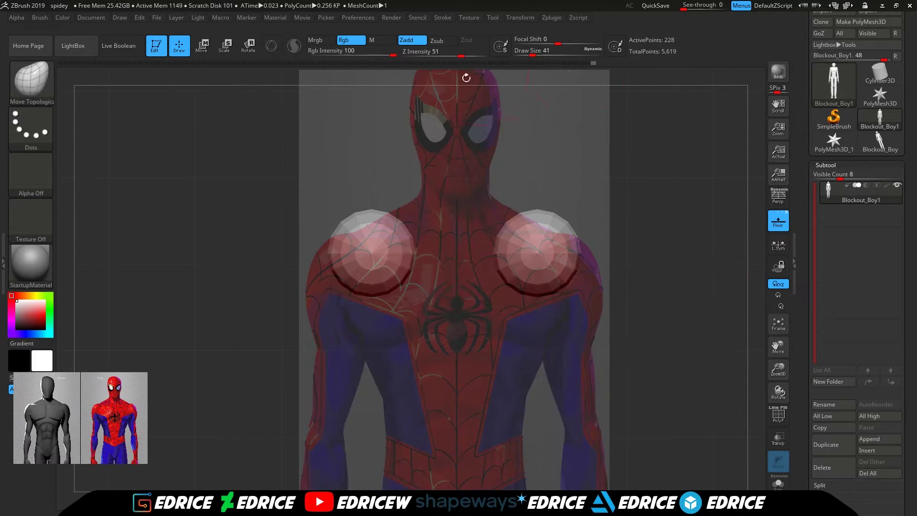
click(201, 45)
drag(537, 222, 553, 291)
drag(545, 256, 571, 271)
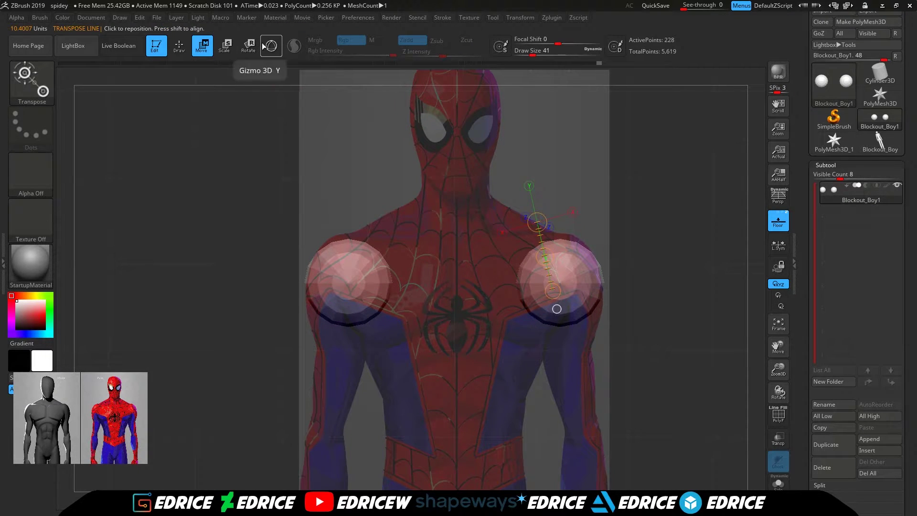
- Set the draw size to 62 and stretch the shoulder spheres down the upper arms and outward to the reference's shoulder outline
click(179, 46)
click(536, 53)
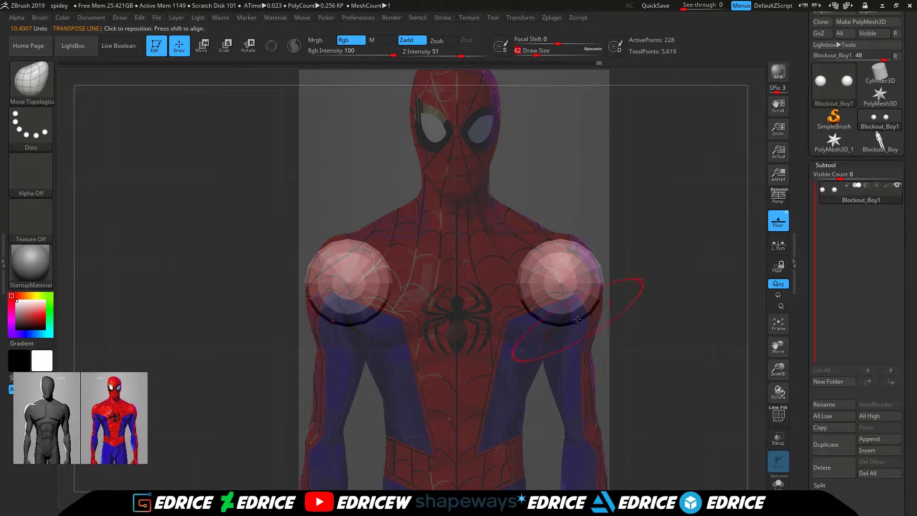
drag(576, 319, 582, 353)
drag(569, 258, 568, 246)
shift+drag(648, 256, 616, 260)
drag(601, 313, 611, 309)
drag(589, 346, 644, 344)
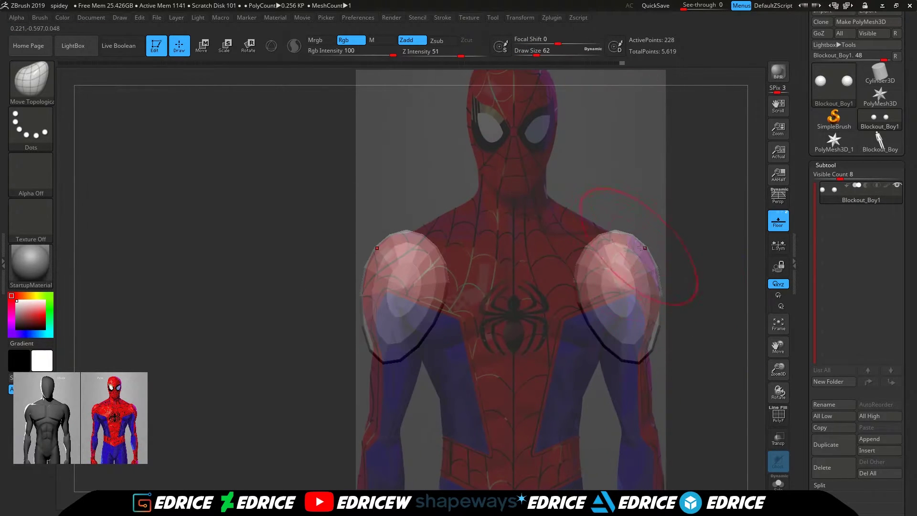
- Check the shoulders on the whole mannequin in front and side views, and set the draw size to 49
ctrl+shift+click(702, 328)
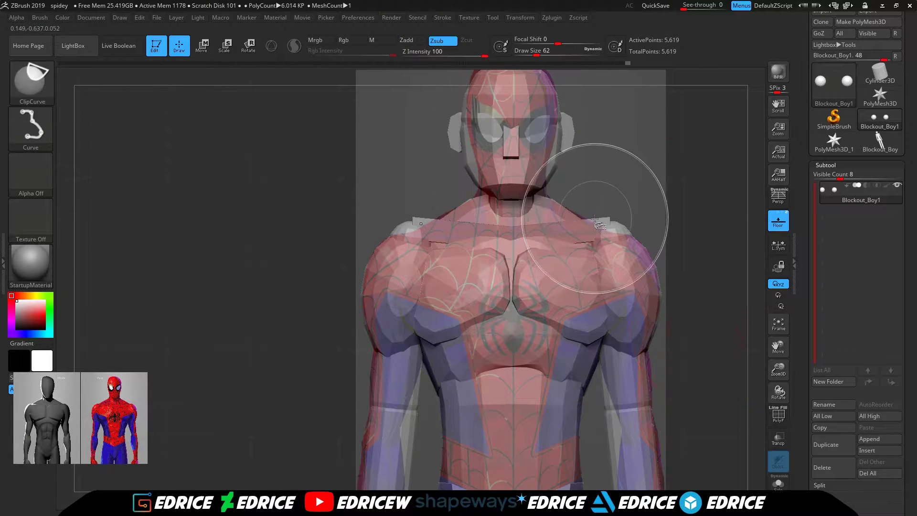
mouse_move(616, 189)
mouse_down()
mouse_move(655, 236)
mouse_move(664, 332)
mouse_up()
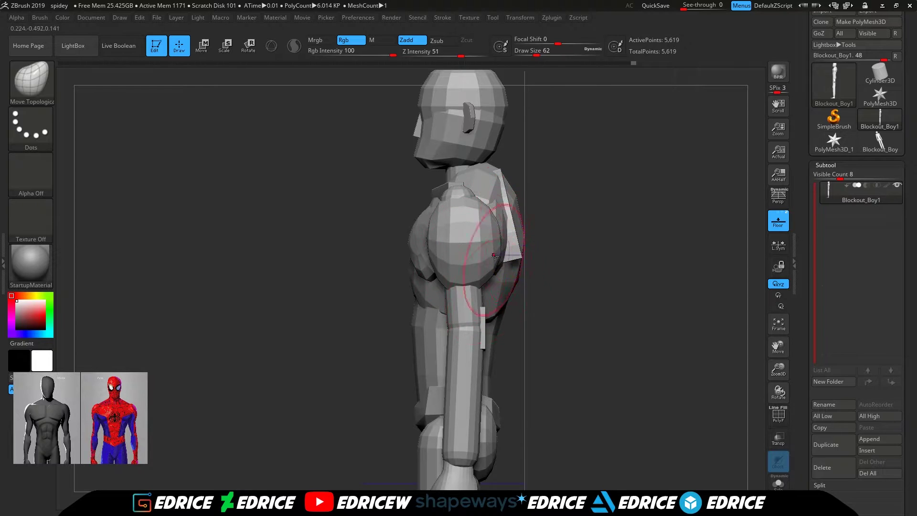
click(533, 52)
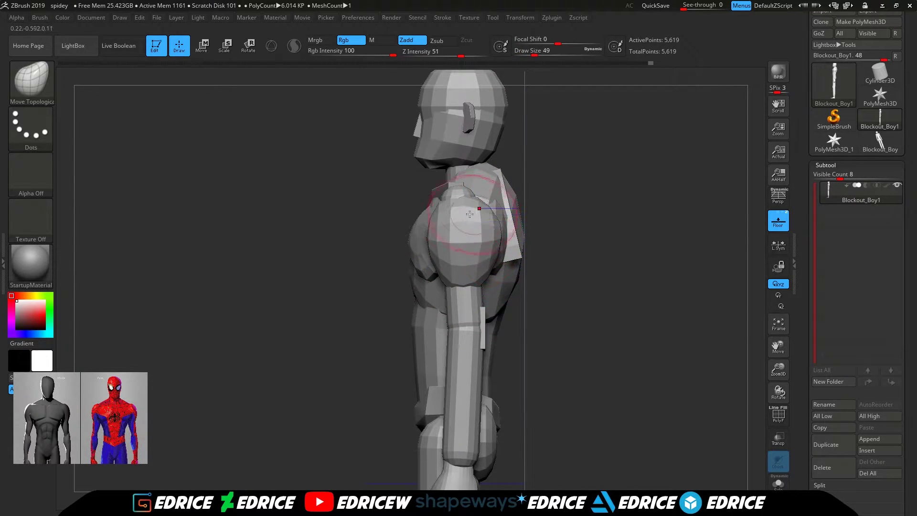
drag(559, 244, 635, 258)
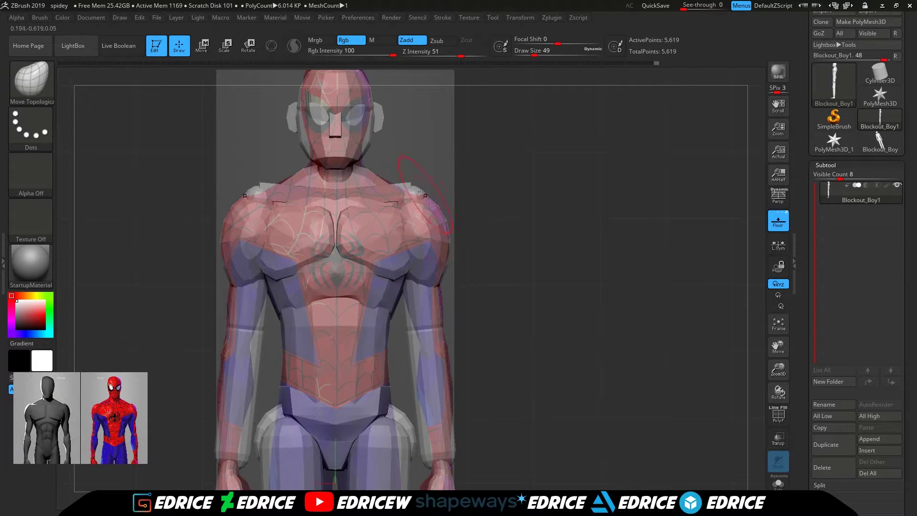
- Isolate the upper arms, set the draw size to 87, and extend their lower ends down and outward to the reference's elbows
ctrl+shift+click(420, 193)
click(537, 53)
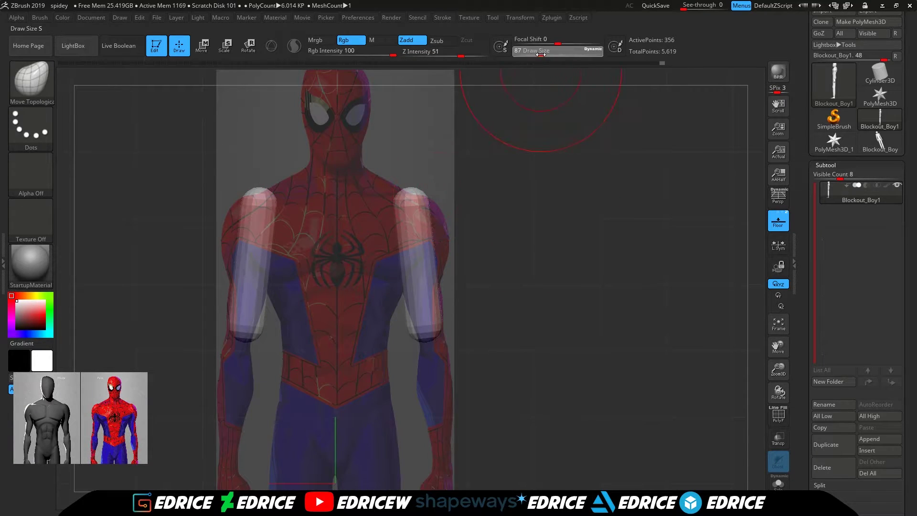
click(540, 53)
drag(428, 339, 436, 364)
drag(410, 295, 415, 296)
shift+drag(449, 358, 437, 344)
mouse_move(539, 333)
shift+mouse_down()
mouse_move(471, 331)
mouse_move(459, 352)
shift+mouse_up()
mouse_move(464, 263)
shift+mouse_down()
mouse_move(422, 265)
mouse_move(466, 256)
shift+mouse_up()
- Set the draw size to 59 and bulge the upper arms' contours in profile and from behind
click(536, 53)
mouse_move(449, 197)
shift+mouse_down()
mouse_move(440, 195)
mouse_move(454, 203)
shift+mouse_up()
drag(462, 248, 468, 247)
shift+drag(511, 267, 568, 267)
drag(460, 239, 455, 237)
drag(490, 264, 497, 265)
drag(455, 263, 450, 264)
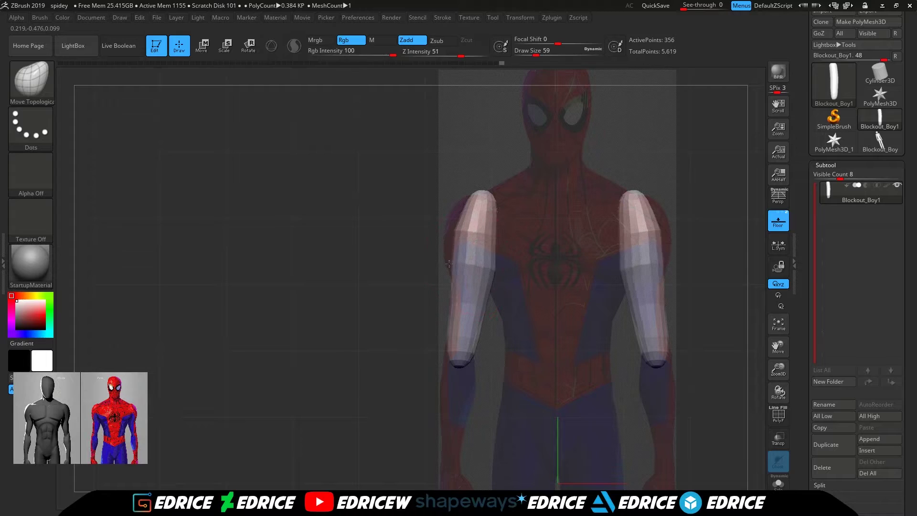
- Set the draw size to 44, taper the tops of the upper arms, and refine their lower ends at the reference's elbows
drag(530, 319, 417, 287)
shift+drag(563, 266, 615, 261)
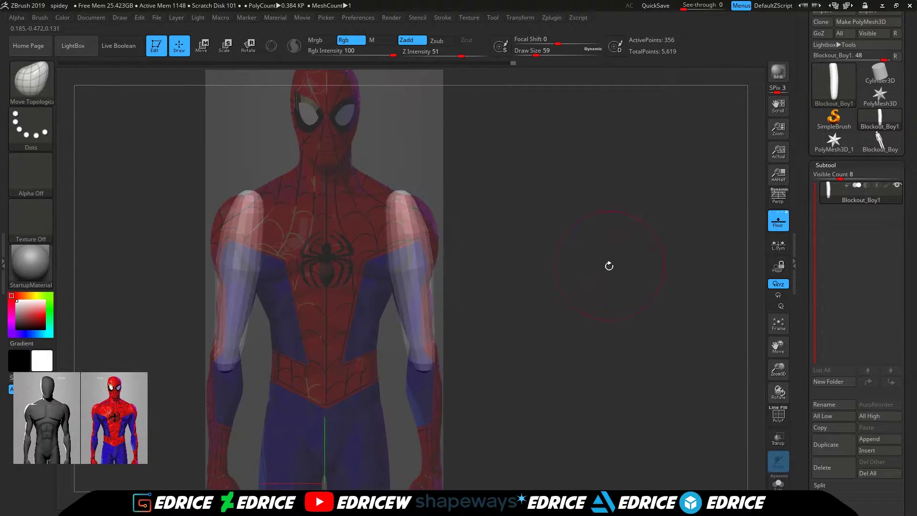
drag(543, 54, 533, 54)
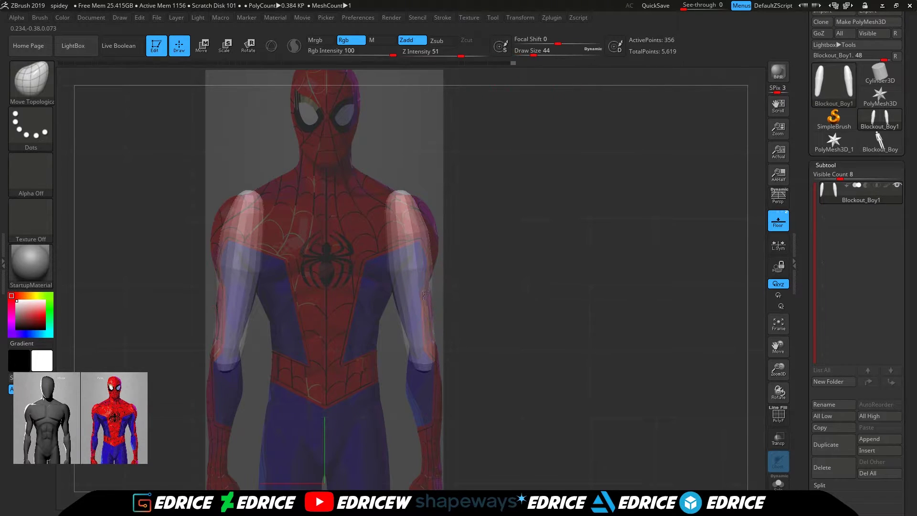
drag(417, 210, 404, 222)
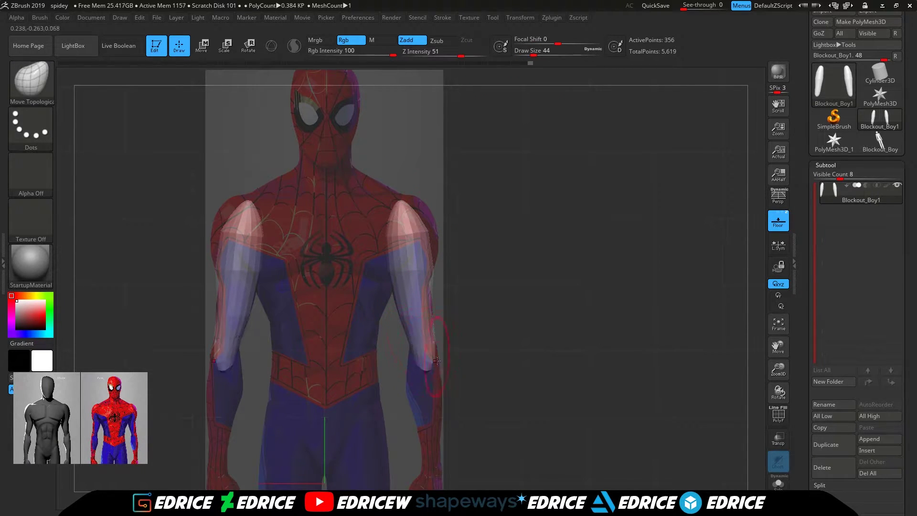
drag(427, 367, 428, 360)
drag(494, 329, 429, 334)
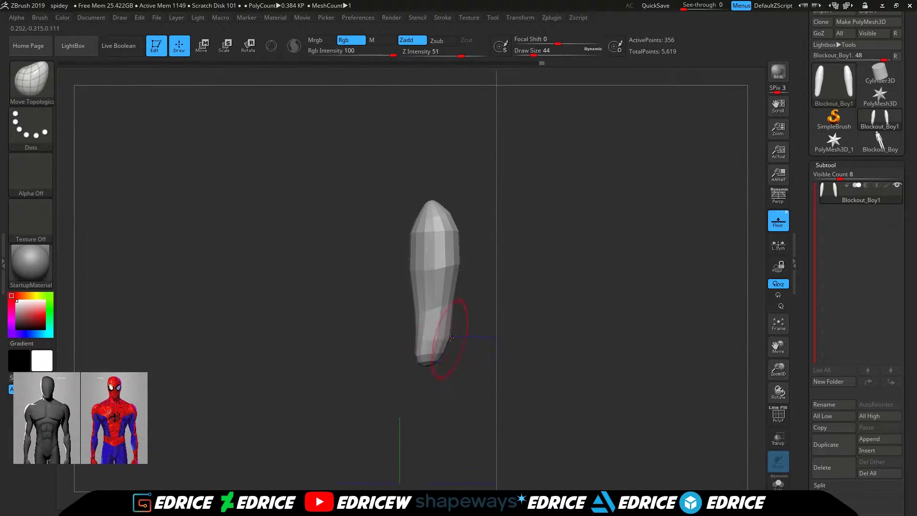
ctrl+shift+click(556, 264)
shift+drag(556, 265, 669, 271)
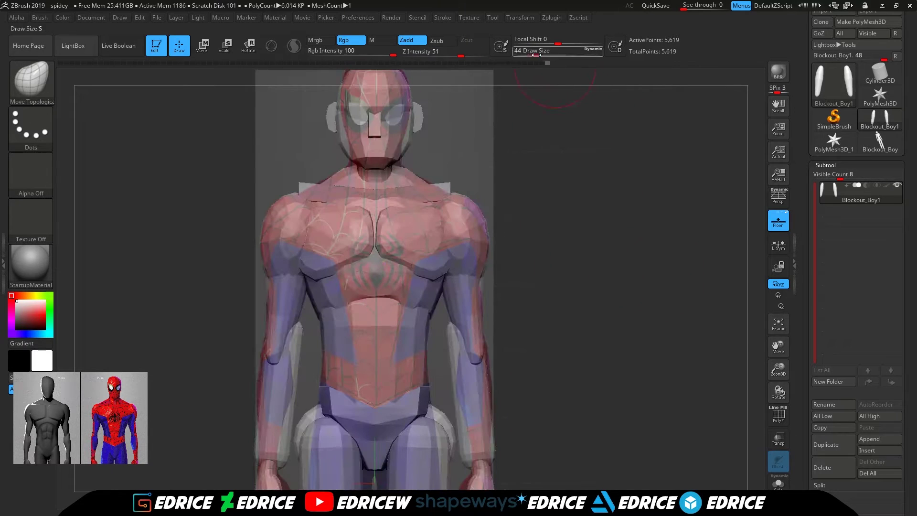
- Set the draw size to 65 and hide the torso and shoulder parts around the flat upper-back block
click(540, 56)
ctrl+shift+click(456, 210)
ctrl+shift+click(451, 205)
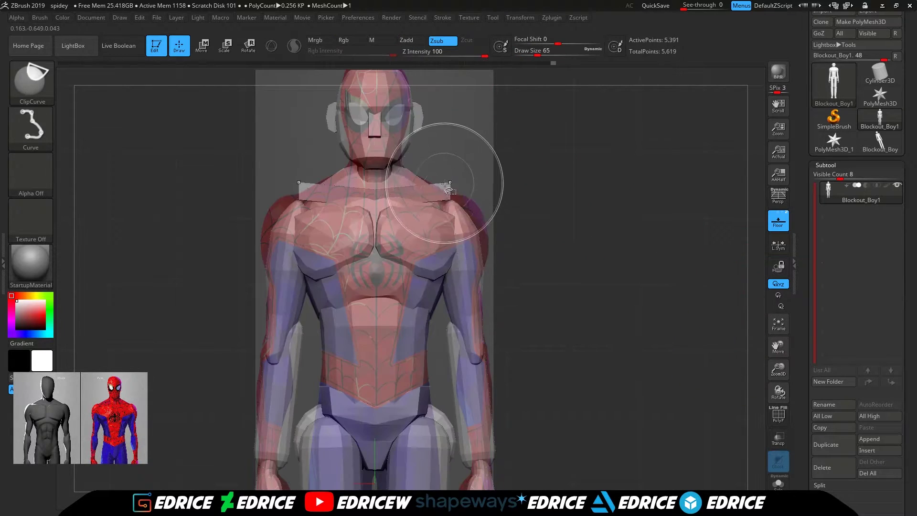
ctrl+shift+click(429, 238)
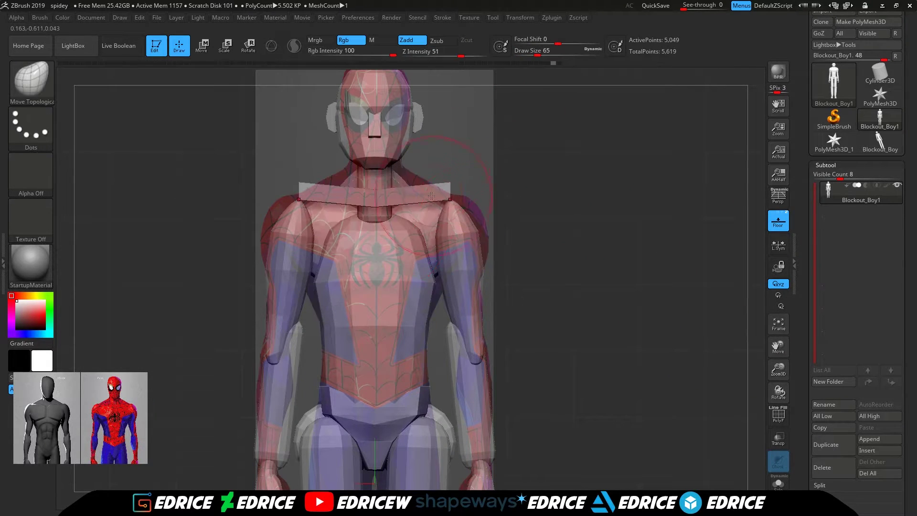
ctrl+shift+click(432, 218)
ctrl+shift+click(422, 229)
ctrl+shift+click(428, 244)
ctrl+shift+click(458, 244)
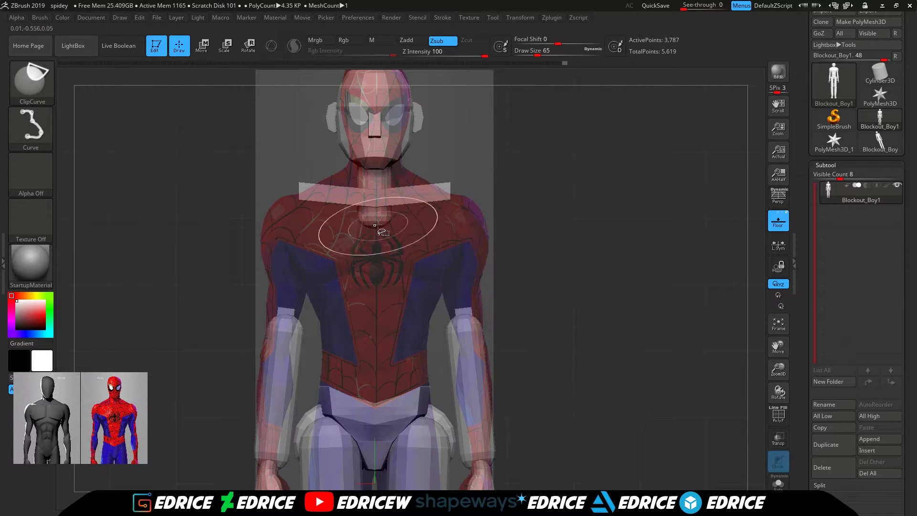
- Lower and widen the upper-back block to the reference's shoulder line and show all mannequin parts again
drag(447, 199, 451, 225)
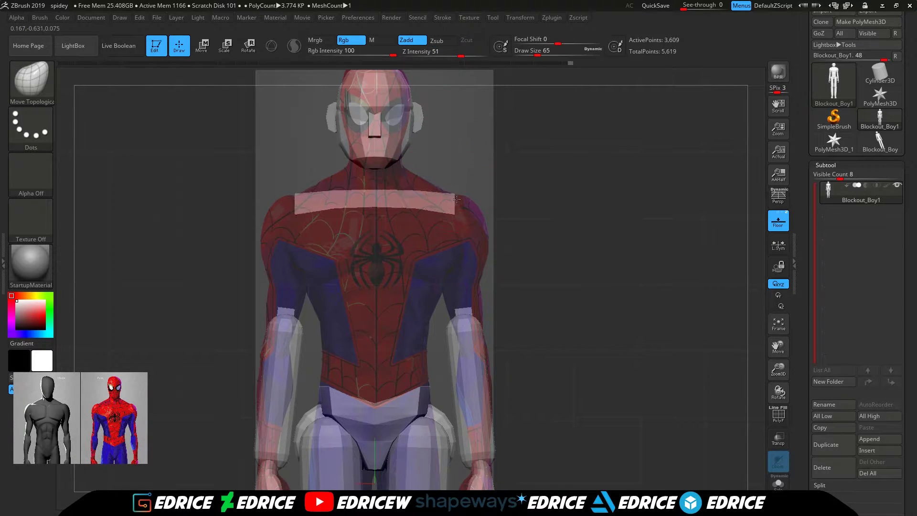
drag(387, 196, 384, 208)
shift+drag(518, 210, 376, 208)
ctrl+shift+click(507, 194)
mouse_move(513, 194)
mouse_down()
mouse_move(526, 195)
mouse_move(565, 148)
mouse_move(509, 177)
mouse_move(459, 223)
mouse_up()
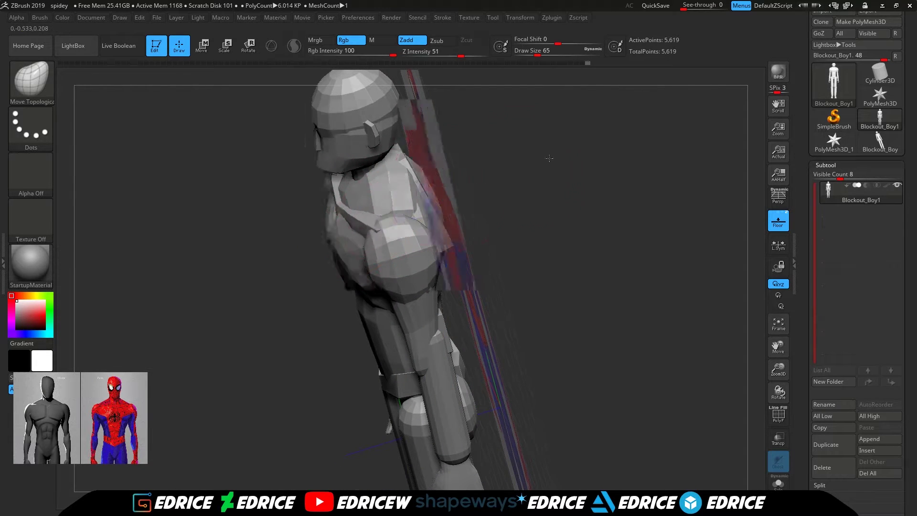
- Turn off the floor reference, isolate the ribcage, and reshape it in side view with a draw size of 124
shift+drag(540, 162, 592, 187)
drag(780, 370, 780, 347)
drag(779, 347, 802, 315)
key(shift+p)
drag(781, 368, 756, 334)
shift+drag(606, 316, 664, 299)
drag(781, 370, 787, 395)
drag(779, 345, 778, 414)
key(ctrl+shift)
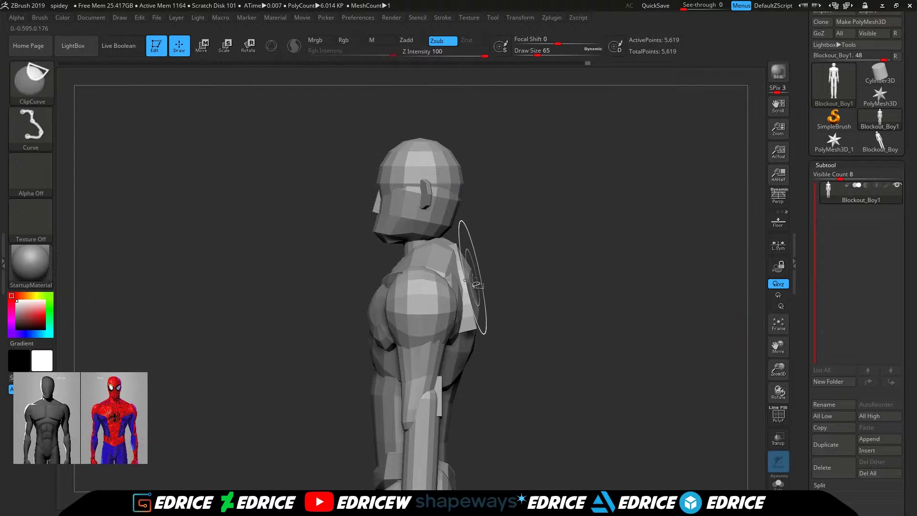
ctrl+shift+click(470, 276)
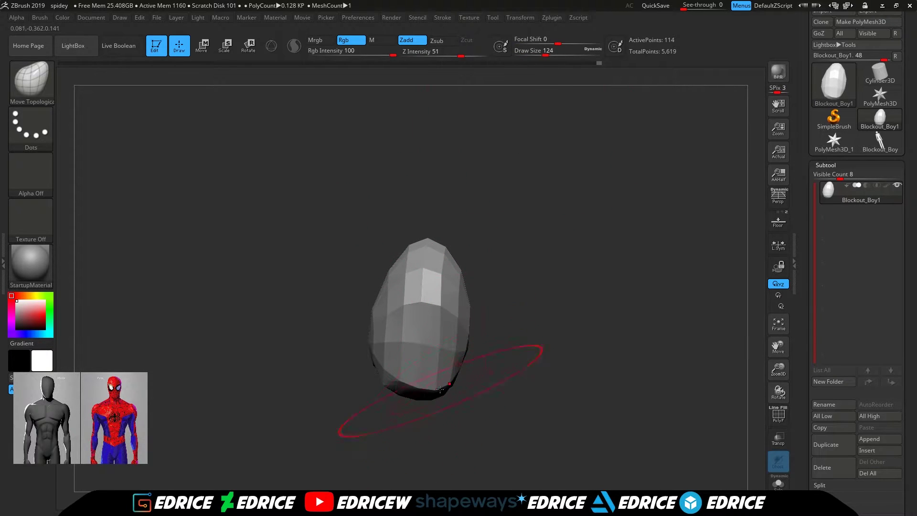
ctrl+shift+click(501, 282)
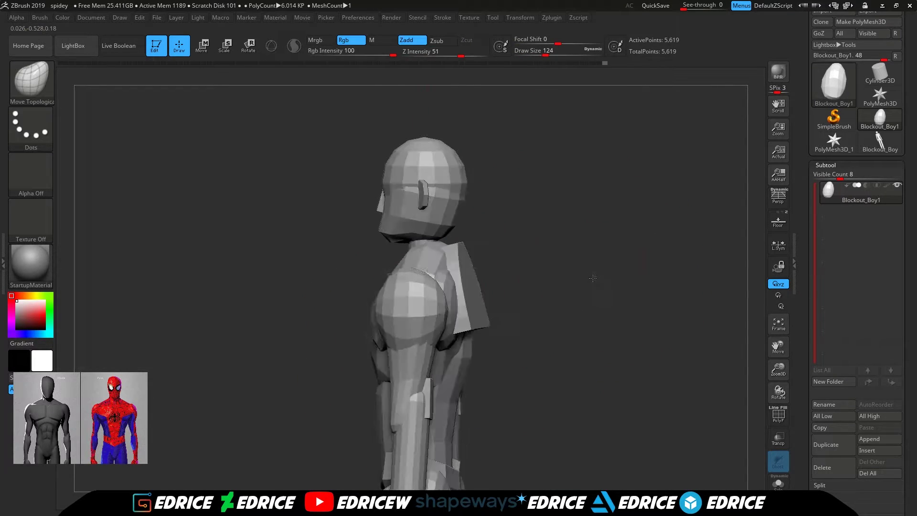
- Set the draw size to 65 and hide the shoulder and chest parts covering the ribcage
drag(546, 55, 538, 54)
drag(502, 162, 532, 166)
ctrl+shift+click(409, 272)
ctrl+shift+click(437, 271)
ctrl+shift+click(437, 276)
ctrl+shift+click(461, 268)
ctrl+shift+click(411, 338)
ctrl+shift+click(421, 308)
ctrl+shift+click(445, 305)
ctrl+shift+click(425, 283)
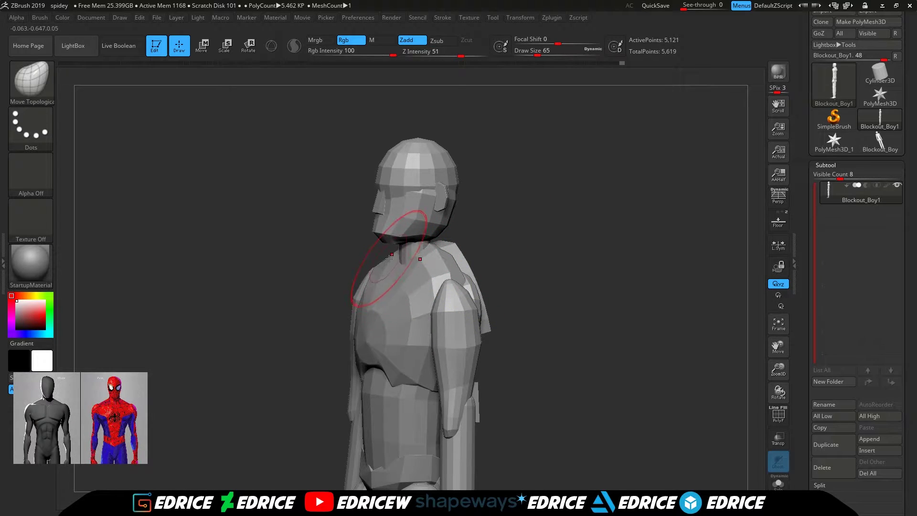
- Isolate the ribcage and reshape its upper and lower contours before restoring the whole mannequin
mouse_move(511, 228)
mouse_down()
mouse_move(411, 249)
mouse_move(352, 275)
mouse_up()
mouse_move(438, 279)
mouse_down()
mouse_move(506, 392)
mouse_move(478, 337)
mouse_up()
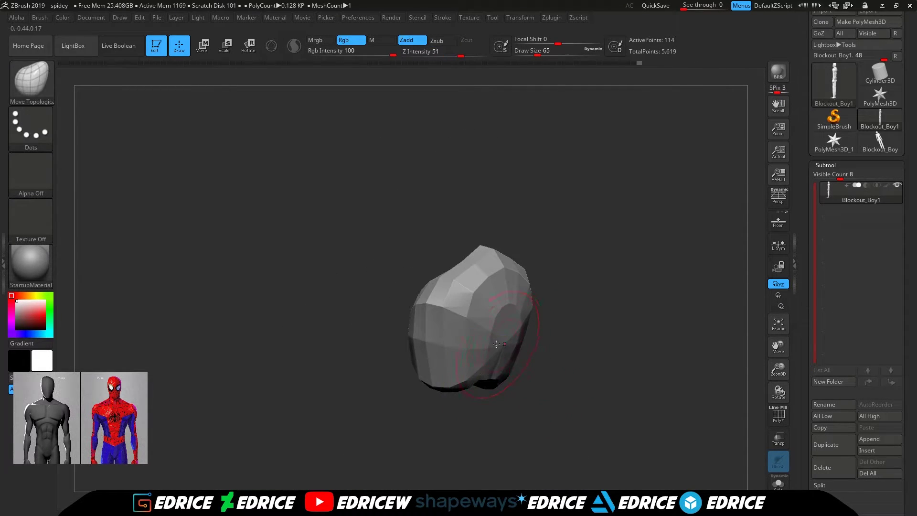
ctrl+shift+click(582, 331)
ctrl+shift+click(500, 399)
ctrl+shift+click(572, 350)
drag(575, 349, 640, 319)
- Set the draw size to 41 and adjust the collarbones around the base of the neck
drag(778, 368, 778, 406)
drag(669, 287, 617, 315)
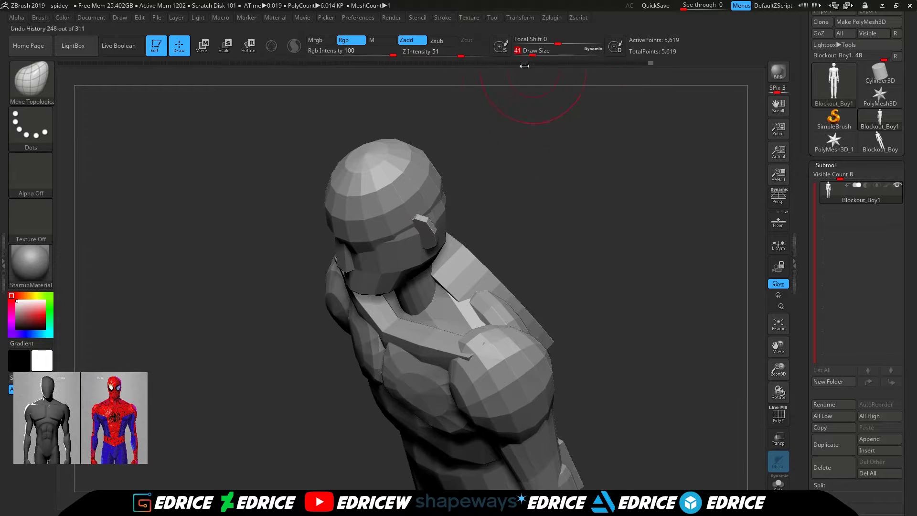
drag(431, 343, 432, 332)
drag(636, 296, 587, 286)
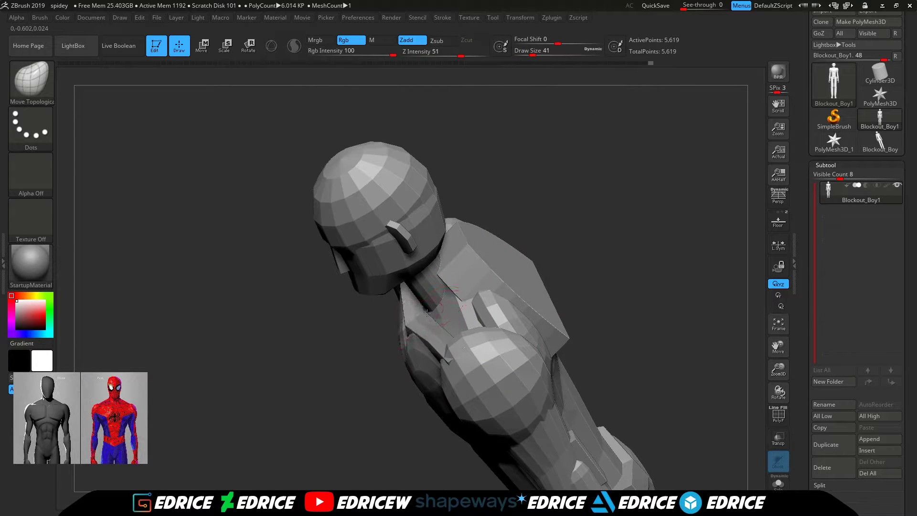
shift+drag(506, 201, 548, 211)
- Isolate the upper-back slab, set the draw size to 65, and smooth and pull it into a rounded trapezius with a pointed lower end
mouse_move(531, 272)
mouse_down()
mouse_move(491, 271)
mouse_move(551, 285)
mouse_move(535, 264)
mouse_move(534, 284)
mouse_up()
drag(778, 371, 762, 359)
drag(619, 264, 528, 287)
ctrl+shift+click(507, 255)
click(539, 52)
shift+drag(507, 225, 480, 213)
key(ctrl+z)
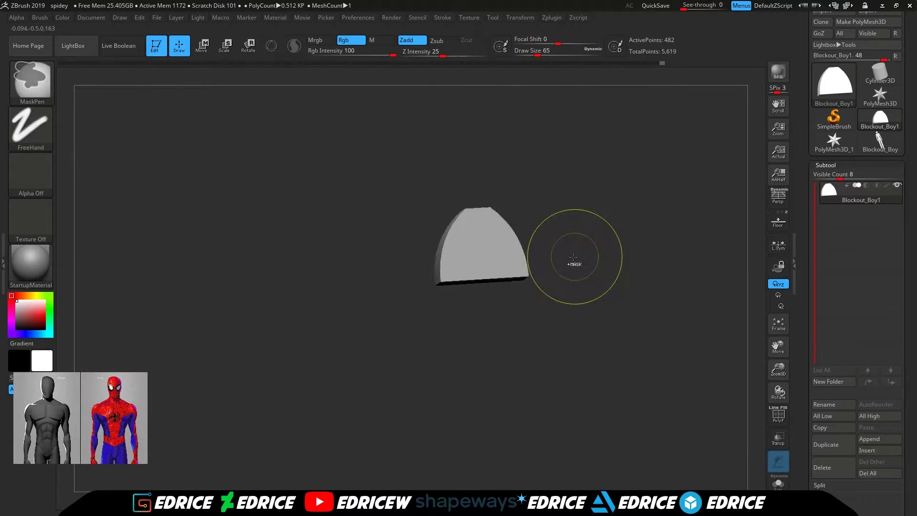
shift+drag(518, 258, 487, 239)
ctrl+shift+click(621, 291)
shift+drag(621, 292, 669, 326)
drag(779, 370, 770, 409)
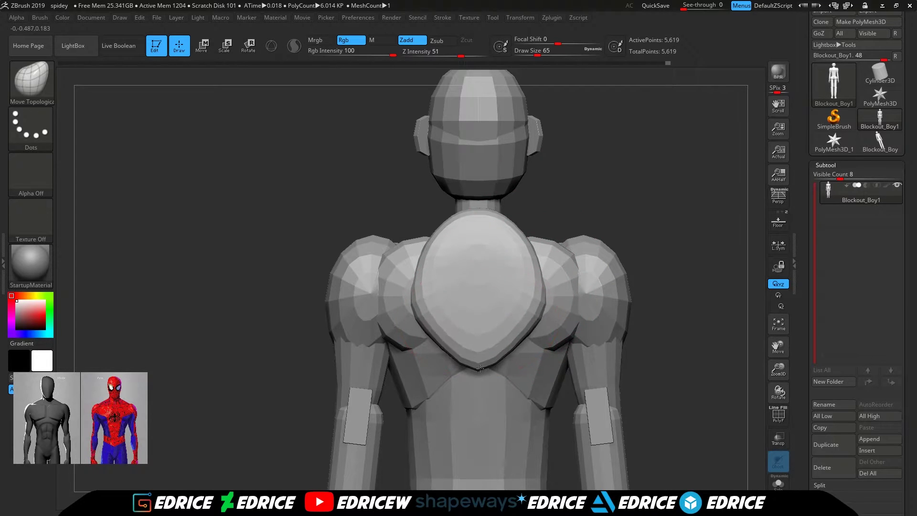
- Set the draw size to 51, pull the trapezius's top up against the neck, and refine its lower edges
drag(637, 265, 632, 248)
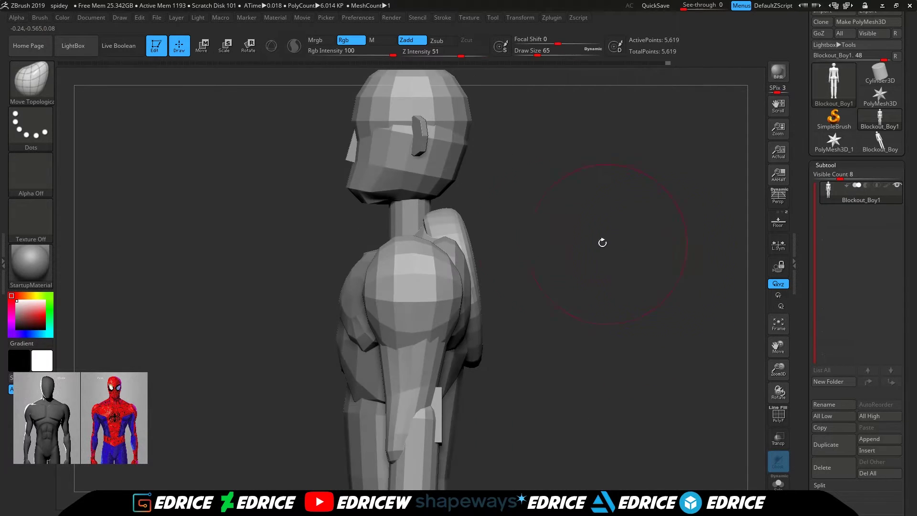
drag(537, 55, 530, 55)
drag(546, 133, 459, 202)
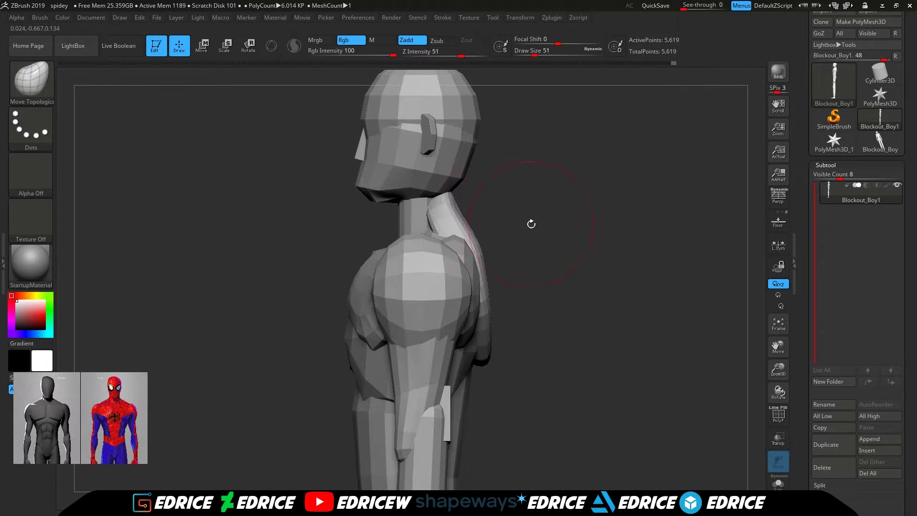
drag(529, 222, 502, 262)
ctrl+shift+click(507, 350)
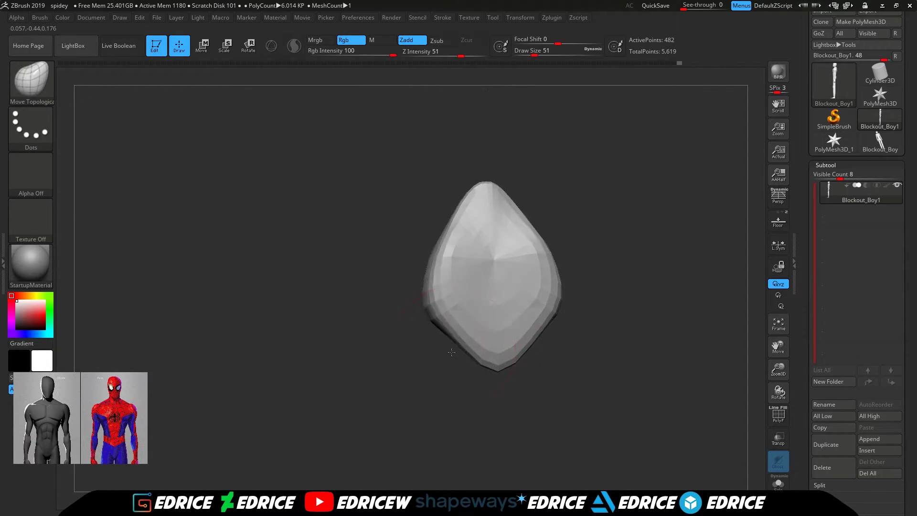
drag(452, 350, 471, 342)
ctrl+shift+click(578, 291)
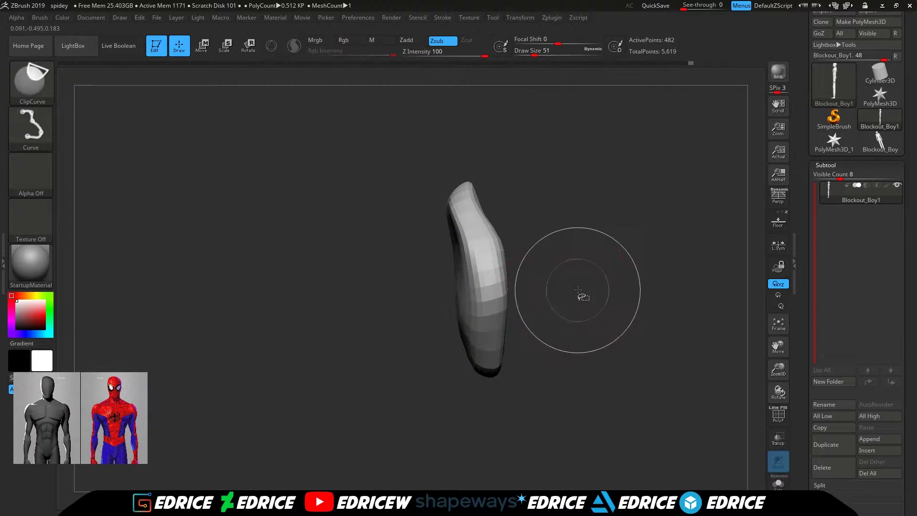
drag(577, 291, 482, 272)
drag(593, 210, 702, 191)
- Isolate the shoulder-blade spheres and stretch them downward into tapered forms beneath the trapezius
drag(449, 224, 481, 286)
ctrl+shift+click(441, 290)
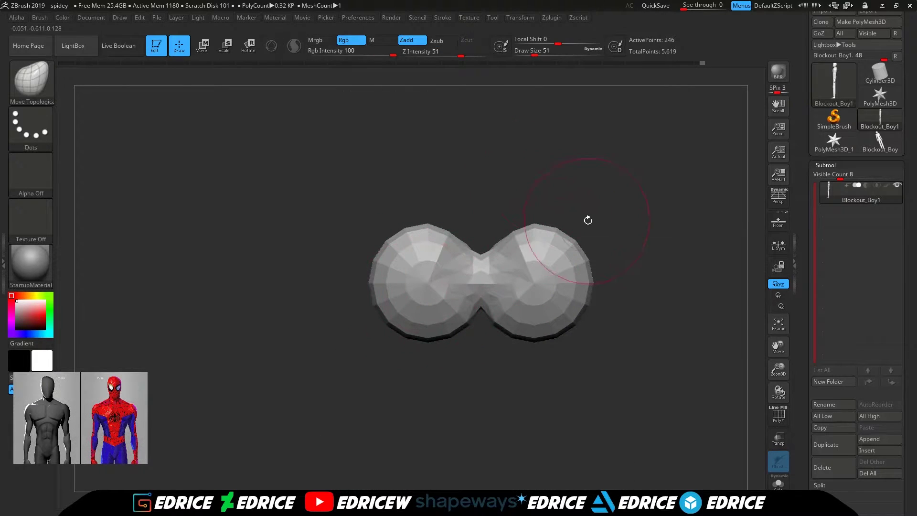
ctrl+shift+click(622, 261)
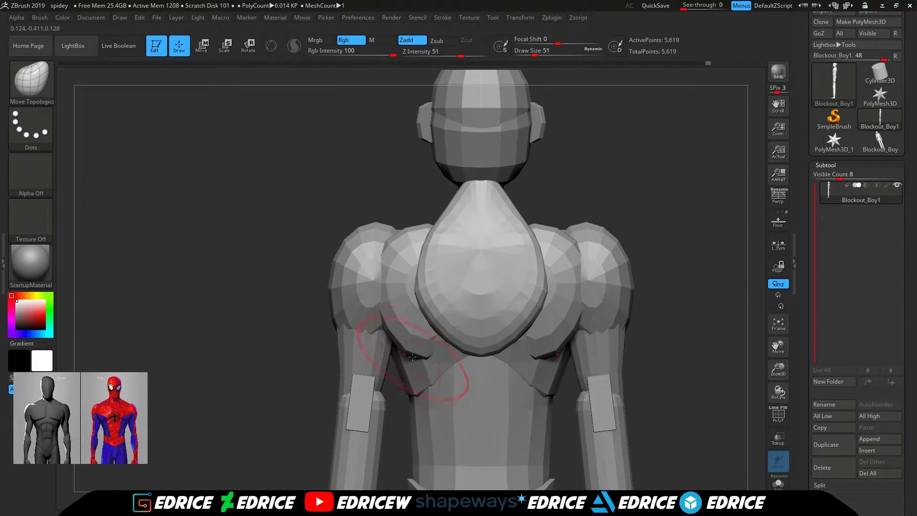
ctrl+shift+click(418, 282)
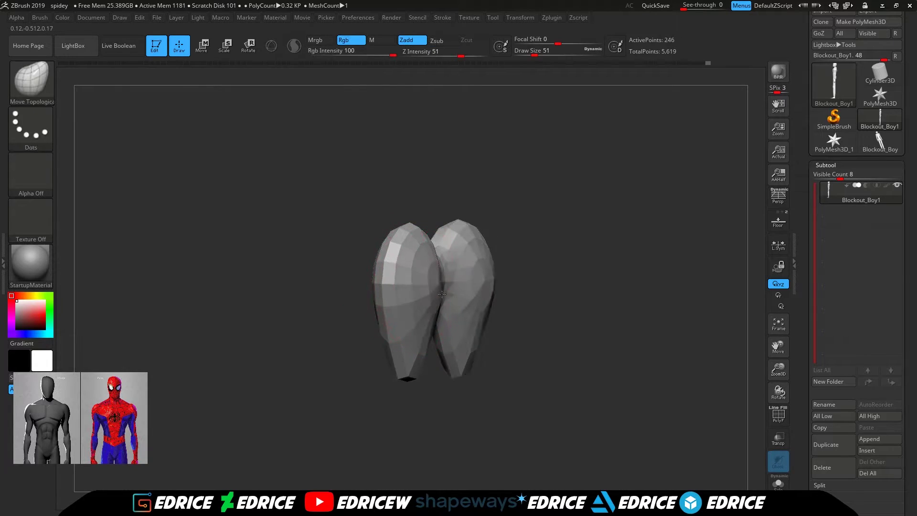
drag(406, 229, 493, 271)
drag(419, 283, 614, 204)
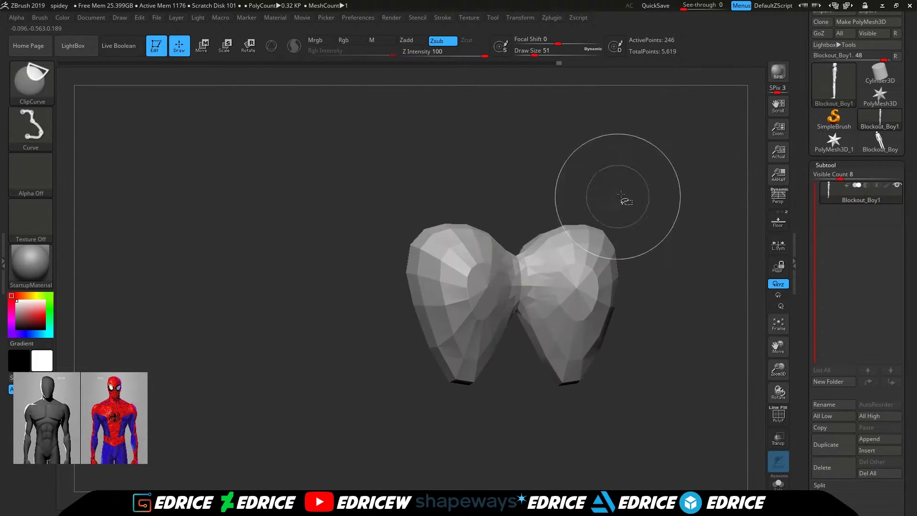
ctrl+shift+click(609, 215)
right_drag(622, 235, 449, 277)
mouse_move(444, 287)
mouse_down()
mouse_move(432, 274)
mouse_move(467, 280)
mouse_move(456, 302)
mouse_move(468, 310)
mouse_up()
- Check the reshaped back, shoulders and head on the whole mannequin from several sides
shift+drag(578, 271, 633, 263)
shift+drag(416, 125, 414, 169)
drag(779, 367, 778, 351)
drag(778, 348, 786, 377)
drag(539, 221, 605, 279)
drag(782, 370, 780, 403)
drag(771, 342, 816, 458)
- Hide the mannequin's ears and nose and delete the hidden geometry
ctrl+shift+click(456, 273)
ctrl+shift+click(456, 274)
ctrl+shift+click(409, 286)
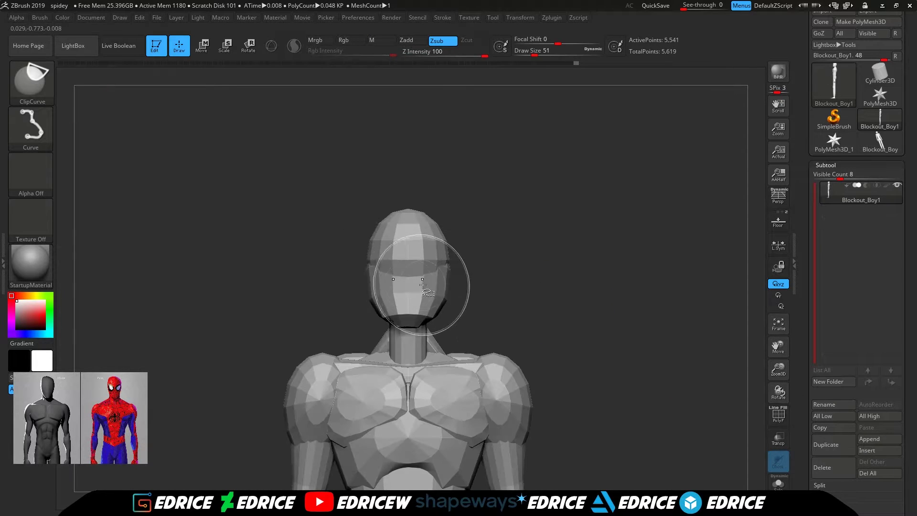
drag(540, 291, 502, 297)
drag(906, 419, 907, 310)
click(842, 337)
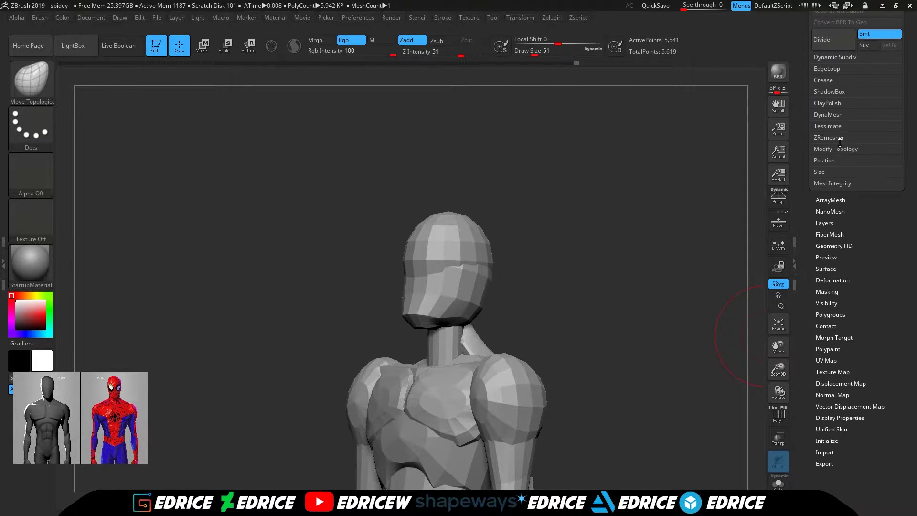
click(841, 149)
click(842, 194)
- Isolate the forearms, turn the floor reference on, and slim and smooth them to the reference's forearm and wrist outline
click(778, 325)
shift+drag(757, 351, 778, 335)
ctrl+shift+click(497, 348)
click(778, 222)
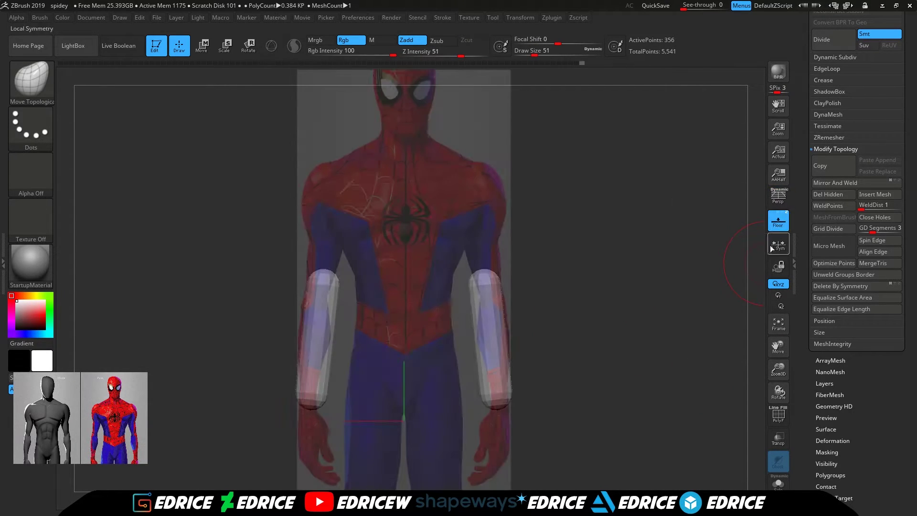
drag(510, 397, 492, 396)
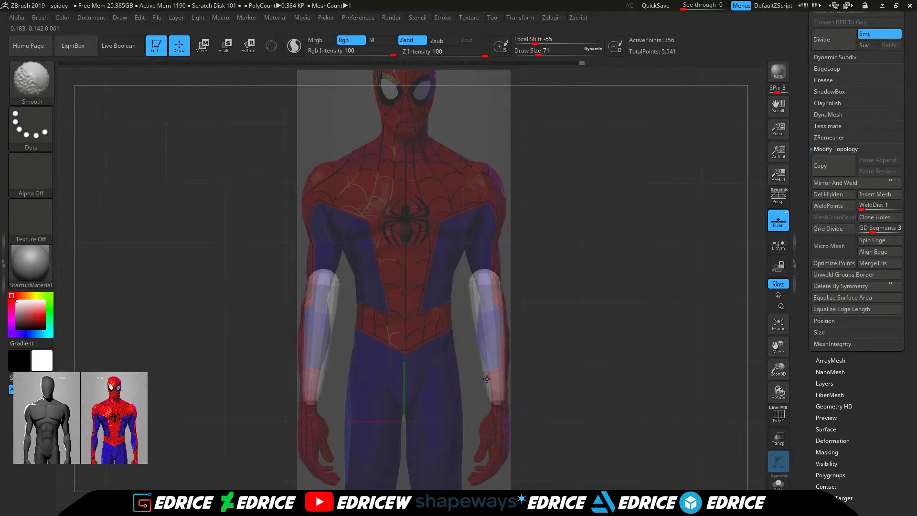
drag(477, 361, 485, 360)
drag(501, 405, 505, 408)
mouse_move(480, 327)
shift+mouse_down()
mouse_move(477, 298)
mouse_move(495, 292)
shift+mouse_up()
- Bulge the upper half of the forearms in side view and taper them toward the wrists
shift+drag(571, 285, 521, 288)
drag(538, 56, 534, 55)
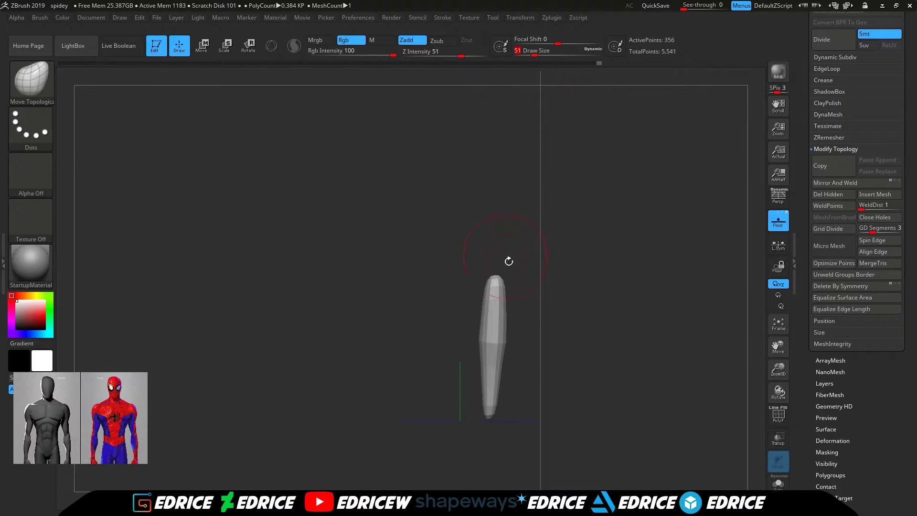
drag(481, 326, 481, 300)
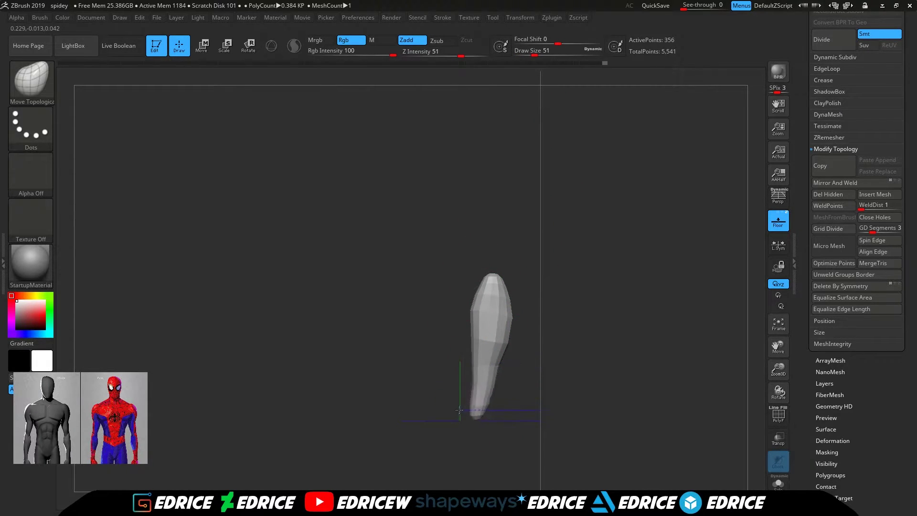
- Isolate the upper arms in side view, refine their silhouette above the elbow, and show the whole mannequin again
ctrl+shift+click(631, 346)
mouse_move(607, 345)
shift+mouse_down()
mouse_move(638, 338)
mouse_move(597, 340)
shift+mouse_up()
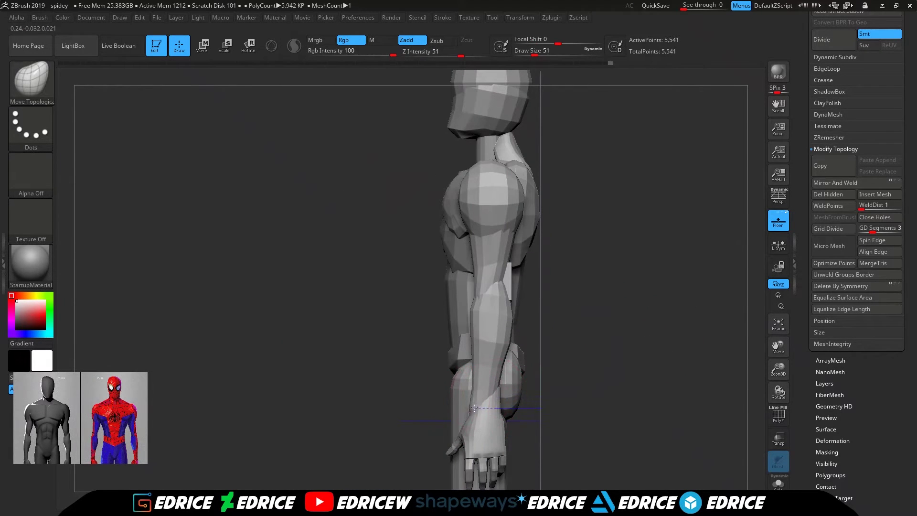
ctrl+shift+click(501, 272)
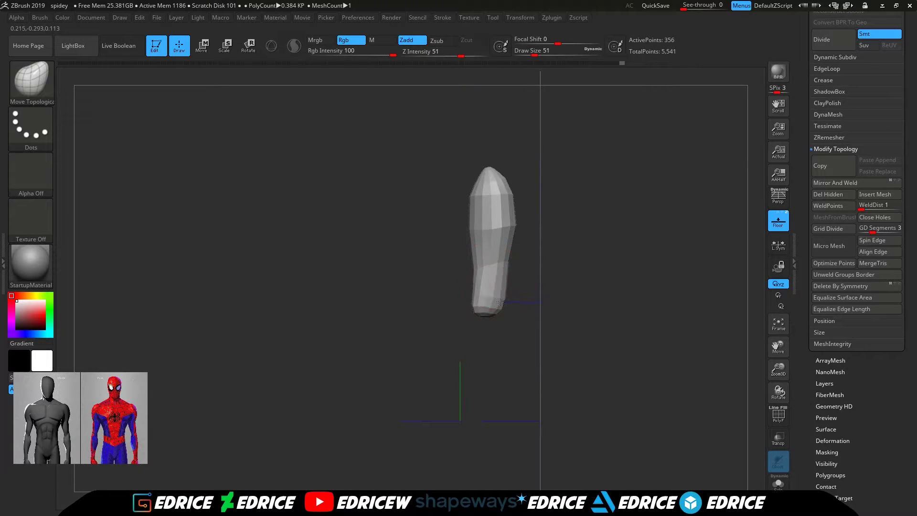
ctrl+shift+click(635, 303)
shift+drag(634, 302, 700, 283)
- Mask the entire mannequin except the hands
ctrl+shift+click(494, 303)
ctrl+shift+click(496, 318)
drag(625, 306, 449, 282)
ctrl+drag(482, 414, 483, 416)
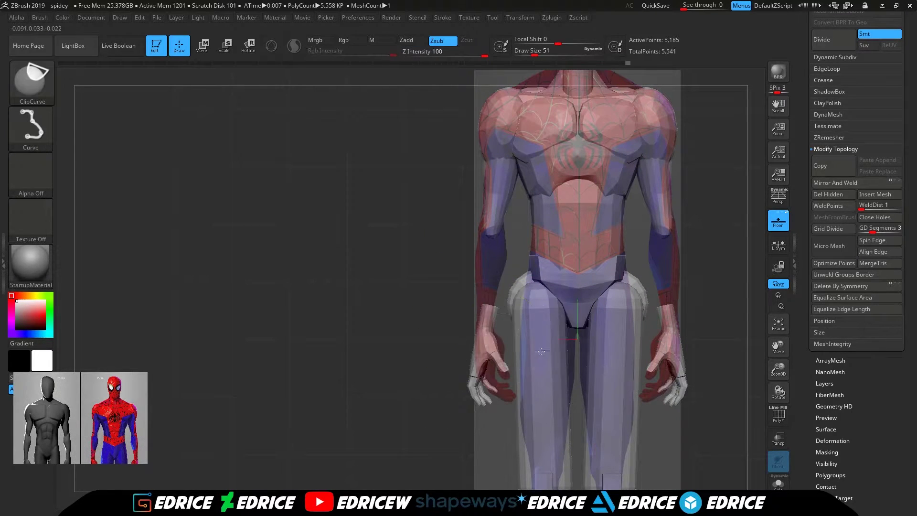
ctrl+shift+click(542, 354)
ctrl+shift+click(521, 299)
ctrl+drag(453, 301, 695, 342)
ctrl+shift+click(611, 414)
ctrl+click(696, 342)
- Rotate the unmasked hands about the wrists and move them inward to line up with the forearms and the reference hands
key(w)
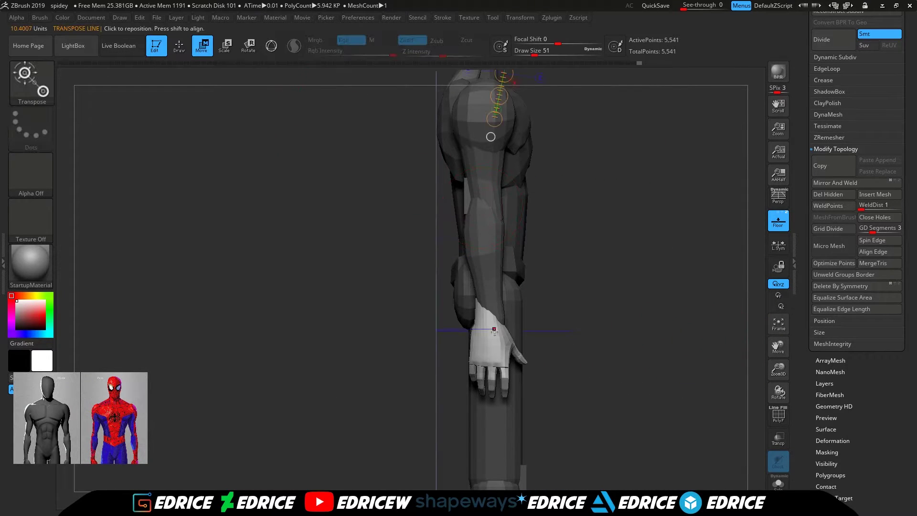
drag(486, 312, 492, 396)
key(r)
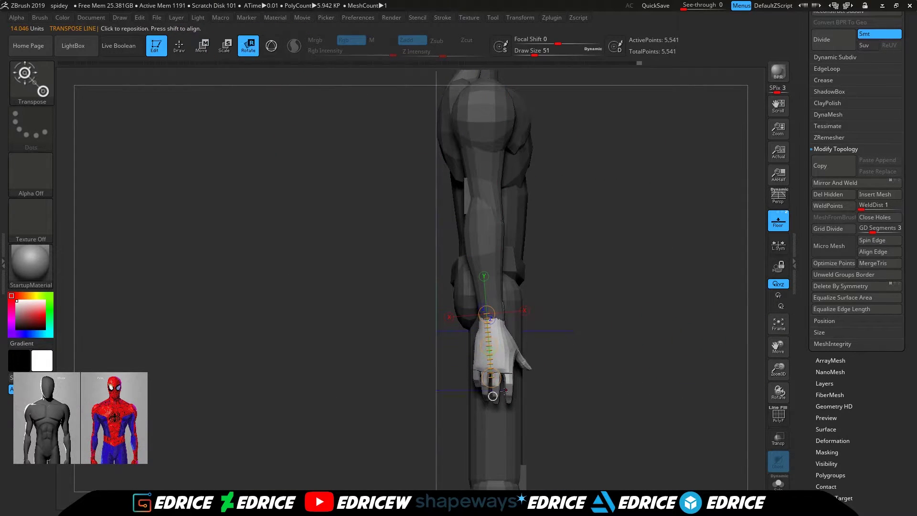
shift+drag(635, 267, 602, 339)
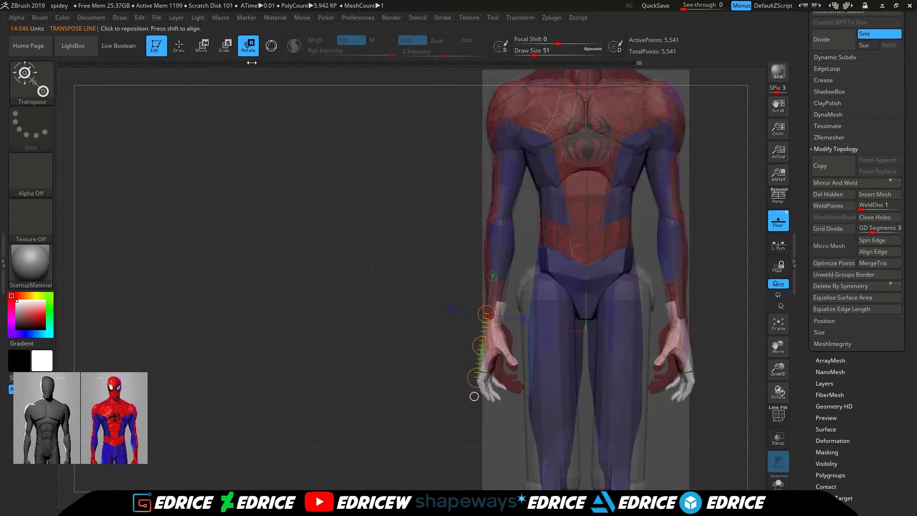
click(201, 45)
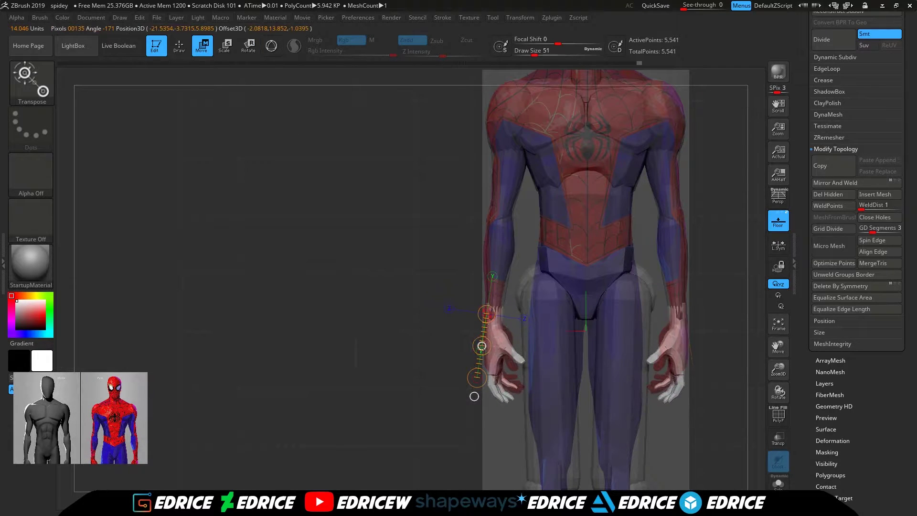
drag(481, 346, 482, 341)
key(q)
- Set the brush size to 25 and refine the upper forearm where it meets the elbow in side view
mouse_move(373, 404)
mouse_down()
mouse_move(444, 407)
mouse_move(616, 354)
mouse_move(704, 297)
mouse_up()
drag(780, 344, 761, 379)
click(529, 54)
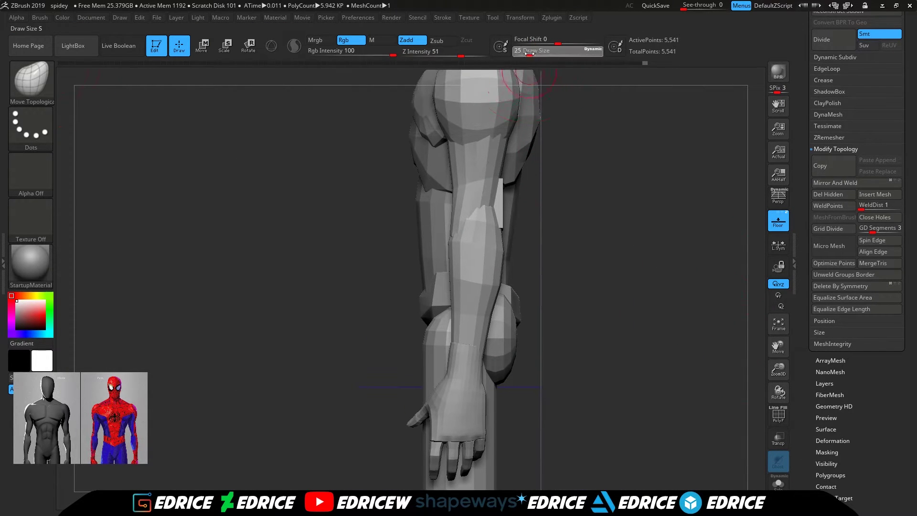
right_drag(462, 222, 452, 242)
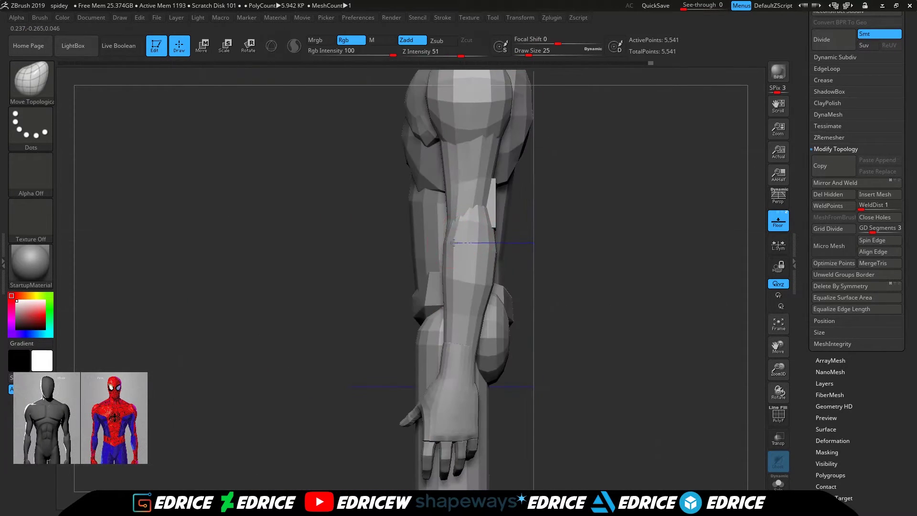
right_drag(520, 206, 471, 210)
- Isolate the elbow blocks, move them down over the elbow joints, and show the whole mannequin again
ctrl+shift+click(484, 239)
ctrl+shift+click(508, 229)
ctrl+shift+click(485, 205)
key(b)
key(m)
key(t)
click(209, 49)
mouse_move(485, 158)
mouse_down()
mouse_move(475, 260)
mouse_move(496, 258)
mouse_move(473, 237)
mouse_up()
click(180, 46)
drag(343, 329, 641, 273)
ctrl+shift+click(352, 331)
- Adjust the elbow blocks and surrounding arm outline in back view to fit the reference
drag(486, 248, 468, 287)
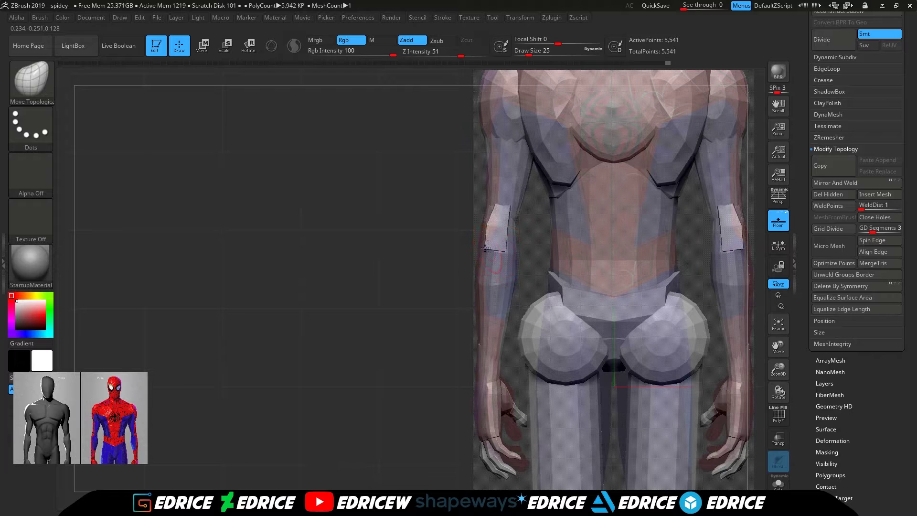
drag(506, 210, 502, 209)
shift+drag(434, 229, 501, 234)
mouse_move(578, 223)
mouse_down()
mouse_move(516, 243)
mouse_move(506, 232)
mouse_up()
mouse_move(430, 232)
mouse_down()
mouse_move(503, 230)
mouse_move(500, 279)
mouse_move(503, 262)
mouse_up()
- Isolate the forearms and smooth the bulge along their upper edge
ctrl+shift+click(506, 262)
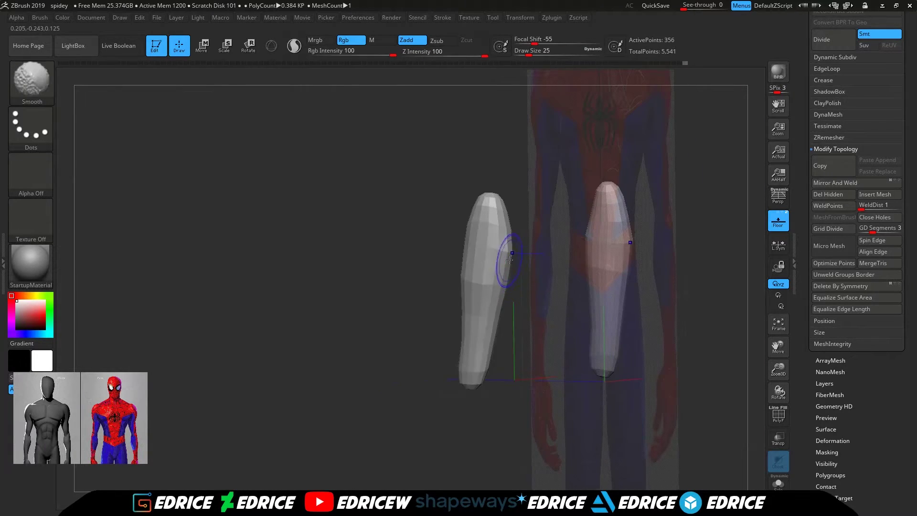
ctrl+shift+click(410, 354)
shift+drag(402, 375, 416, 385)
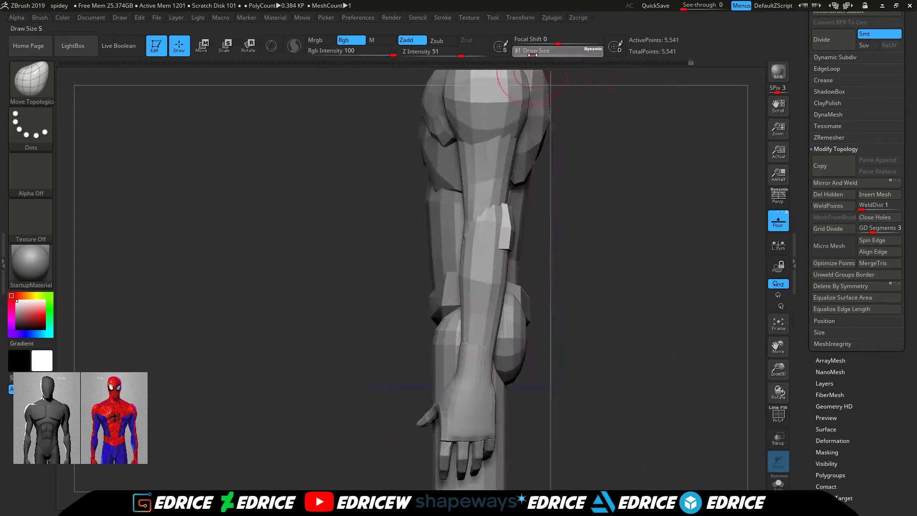
- Enlarge the brush, then reshape and smooth the arms around the elbow blocks from the side
click(534, 51)
drag(583, 197, 613, 200)
key(shift)
shift+drag(525, 246, 517, 244)
mouse_move(594, 228)
mouse_down()
mouse_move(545, 225)
mouse_move(578, 223)
mouse_move(568, 200)
mouse_move(521, 229)
mouse_move(521, 246)
mouse_up()
mouse_move(603, 261)
mouse_down()
mouse_move(684, 271)
mouse_move(674, 229)
mouse_move(590, 191)
mouse_move(583, 144)
mouse_up()
drag(506, 131, 529, 235)
- Isolate the upper-back piece and reshape its outer corners with a brush size of 71
shift+drag(585, 257, 732, 259)
click(778, 326)
drag(778, 348, 791, 501)
ctrl+shift+click(456, 182)
click(538, 52)
drag(462, 156, 471, 149)
shift+drag(532, 153, 382, 158)
drag(452, 167, 426, 188)
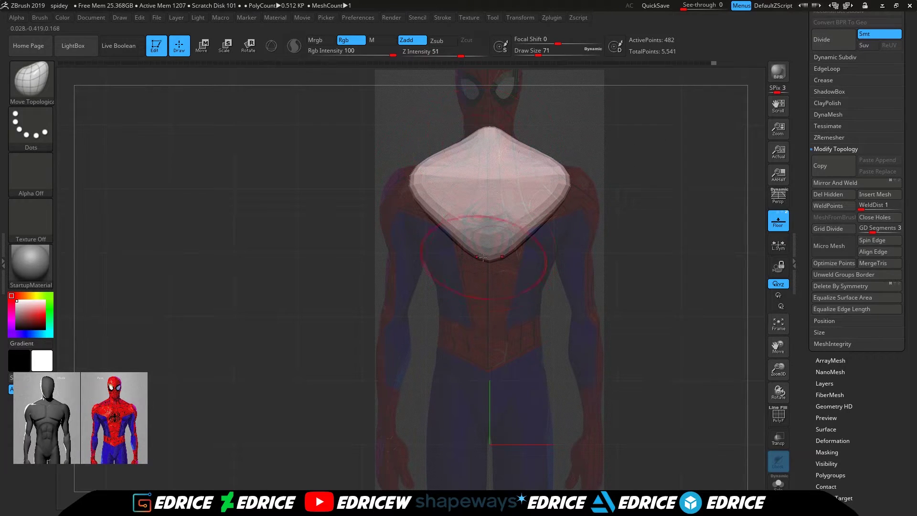
- Undo the last change to the lats and reshape their lower ends while viewing the torso from below
key(ctrl+shift)
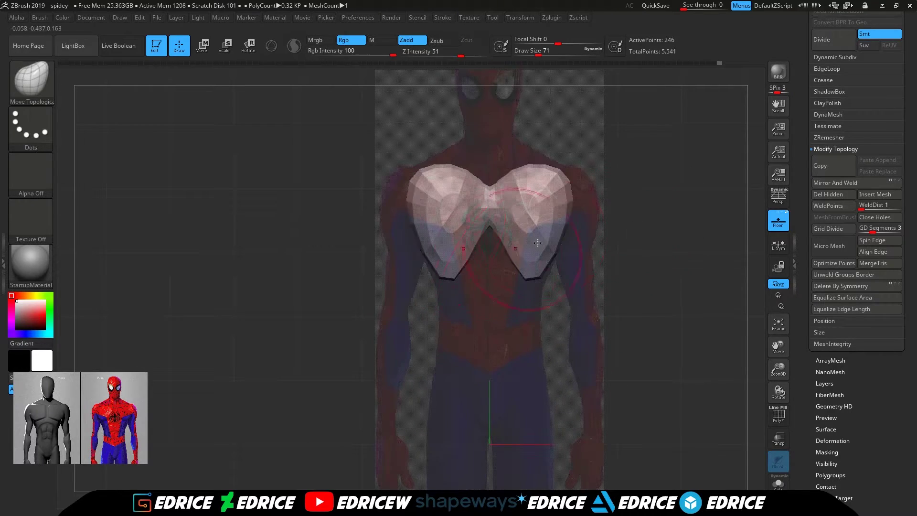
ctrl+shift+click(635, 248)
drag(635, 249, 493, 153)
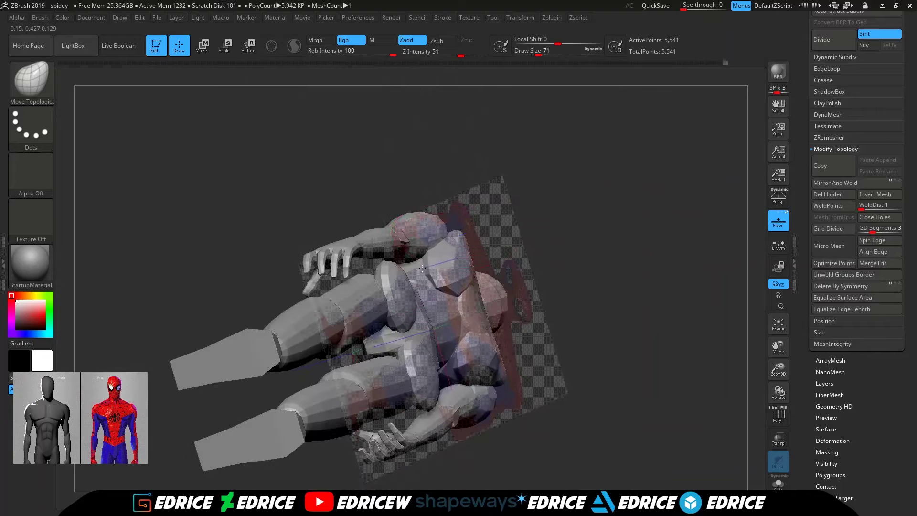
key(ctrl+z)
drag(454, 289, 453, 285)
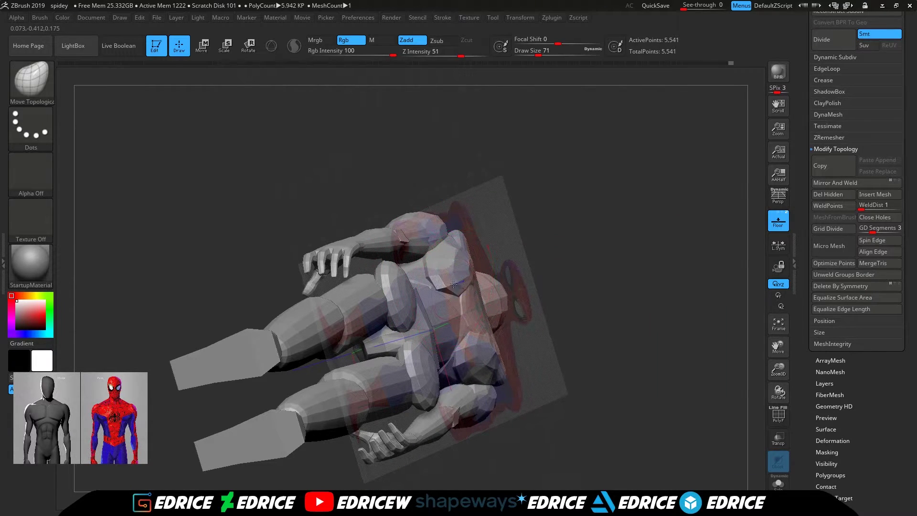
drag(516, 238, 468, 244)
- Isolate the lats and refine their thickness in side view
ctrl+shift+click(469, 243)
mouse_move(473, 211)
shift+mouse_down()
mouse_move(481, 190)
mouse_move(479, 203)
shift+mouse_up()
ctrl+shift+click(519, 239)
ctrl+shift+click(467, 249)
shift+right_drag(482, 219, 447, 241)
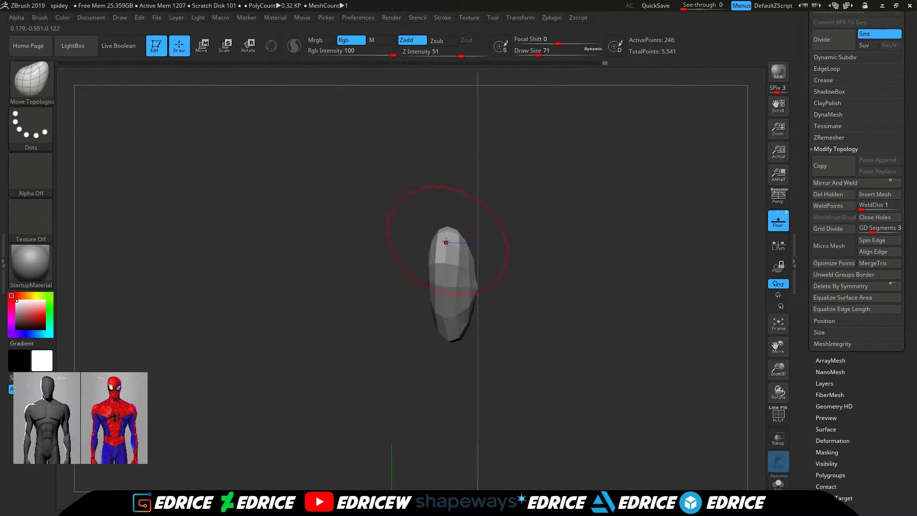
ctrl+shift+click(382, 238)
- Pull the upper back's outer edges toward the shoulders, checking the shape from behind and from the side
right_drag(382, 249, 474, 232)
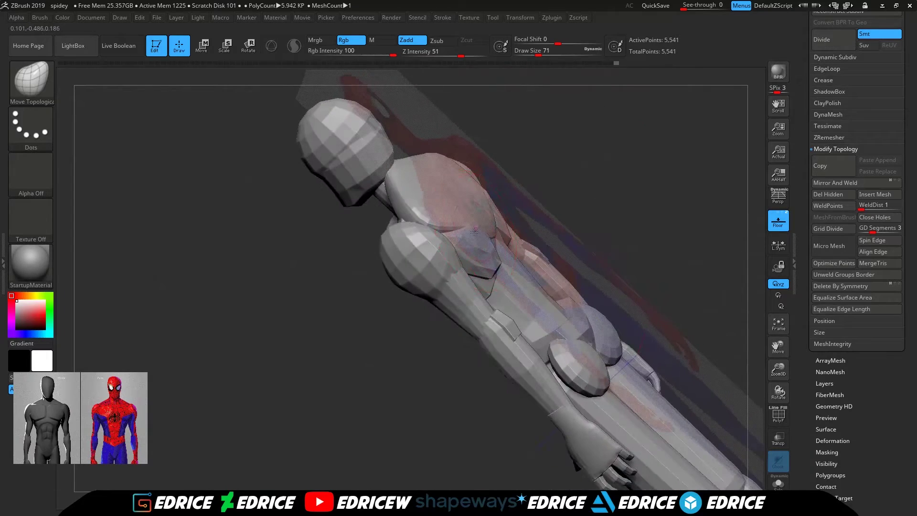
right_drag(520, 189, 514, 149)
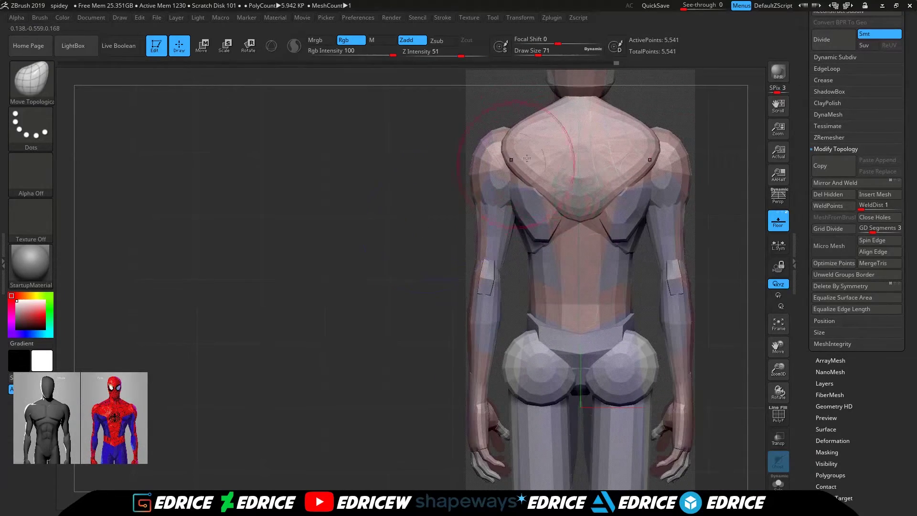
drag(514, 149, 510, 152)
right_drag(459, 158, 517, 154)
drag(485, 132, 476, 130)
right_drag(561, 158, 659, 106)
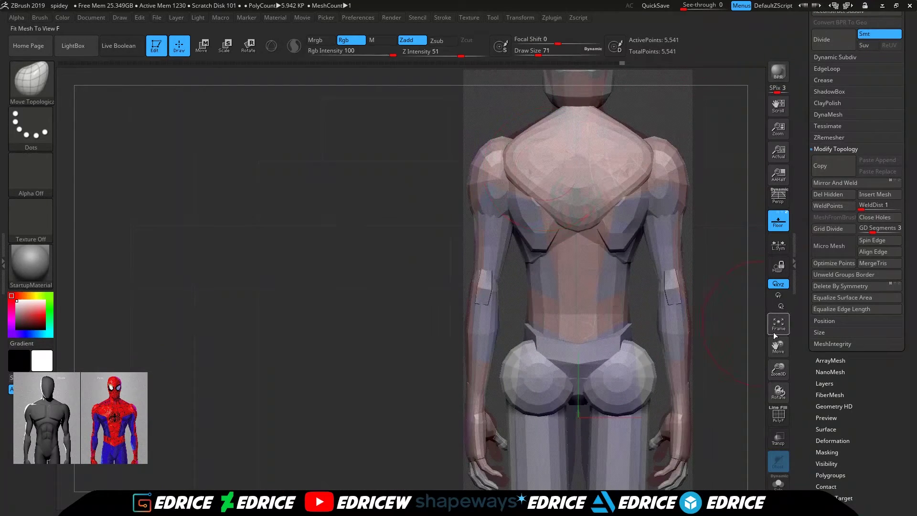
- Set the brush size to 41 and refine the upper-back piece's trapezius slope against the reference's neck and shoulder line
drag(778, 348, 723, 488)
click(532, 51)
drag(464, 276, 460, 271)
mouse_move(460, 272)
right_down()
mouse_move(363, 282)
mouse_move(444, 253)
mouse_move(433, 279)
mouse_move(567, 149)
mouse_move(546, 259)
right_up()
ctrl+shift+click(406, 275)
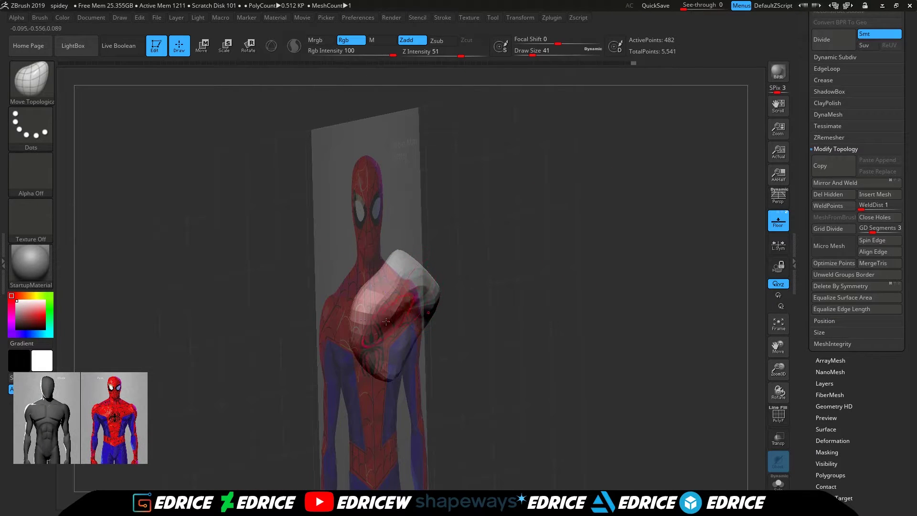
ctrl+shift+click(528, 191)
right_drag(529, 191, 508, 227)
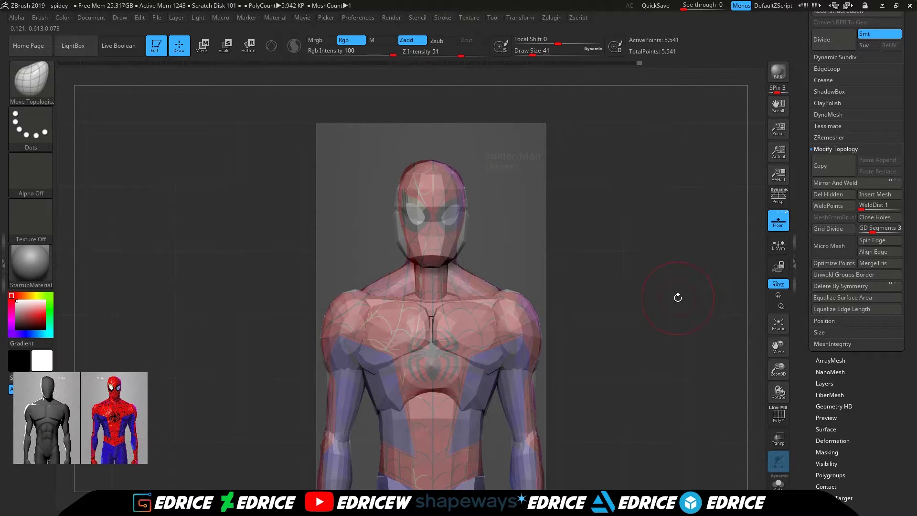
drag(793, 366, 786, 335)
ctrl+shift+click(405, 230)
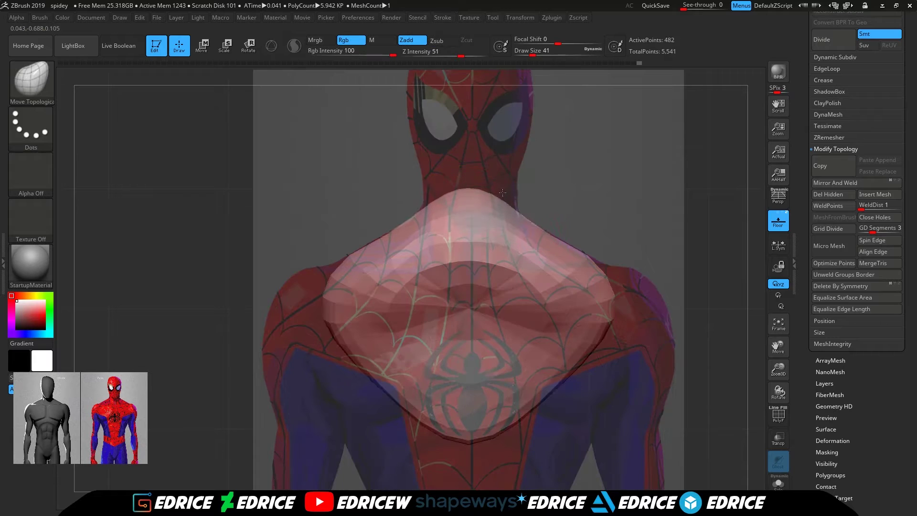
key(ctrl+shift)
ctrl+shift+click(613, 175)
- Isolate the neck cylinder and widen it to the reference's neck outline in front view
ctrl+shift+click(489, 228)
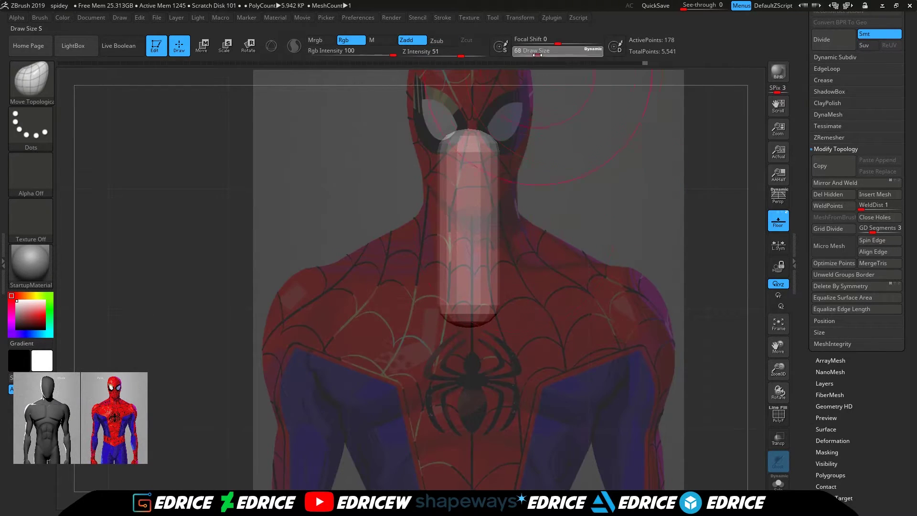
drag(490, 229, 507, 227)
mouse_move(501, 190)
mouse_down()
mouse_move(529, 167)
mouse_move(497, 102)
mouse_up()
mouse_move(503, 270)
mouse_down()
mouse_move(524, 267)
mouse_move(471, 264)
mouse_up()
- Pull the front of the neck forward and flare its base in side view with a brush size of 44
drag(414, 170, 400, 168)
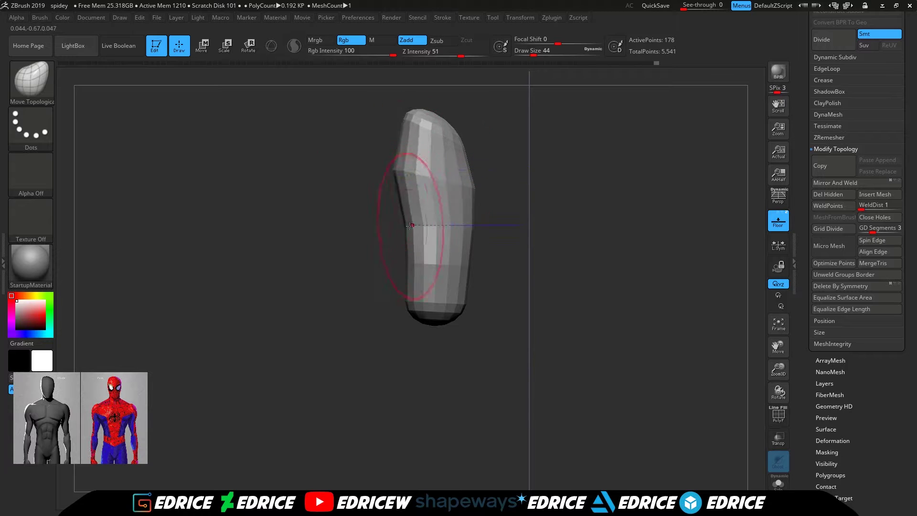
drag(410, 227, 390, 227)
drag(410, 306, 397, 307)
drag(463, 306, 490, 303)
ctrl+shift+click(589, 223)
ctrl+shift+click(465, 220)
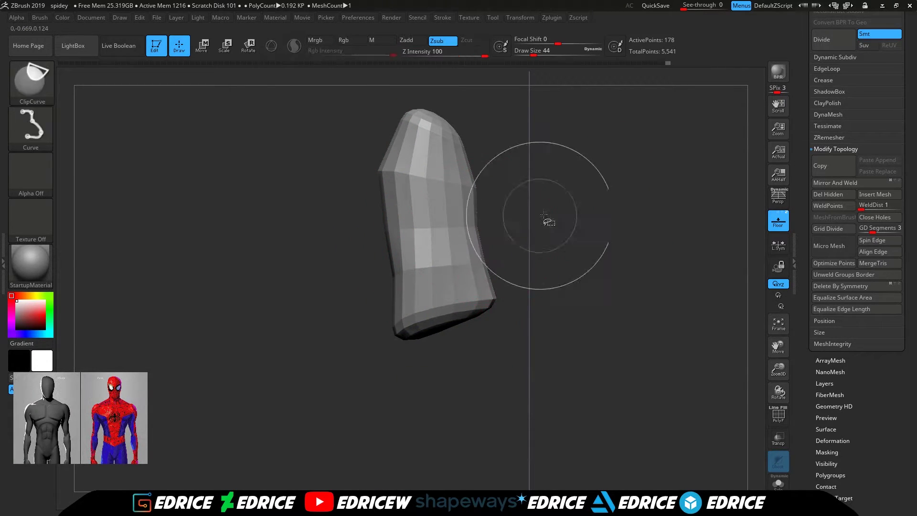
ctrl+shift+click(528, 229)
- Set the brush size to 29 and extend the back of the neck's base farther backward
click(530, 52)
ctrl+shift+click(483, 248)
drag(489, 306, 511, 305)
ctrl+shift+click(558, 271)
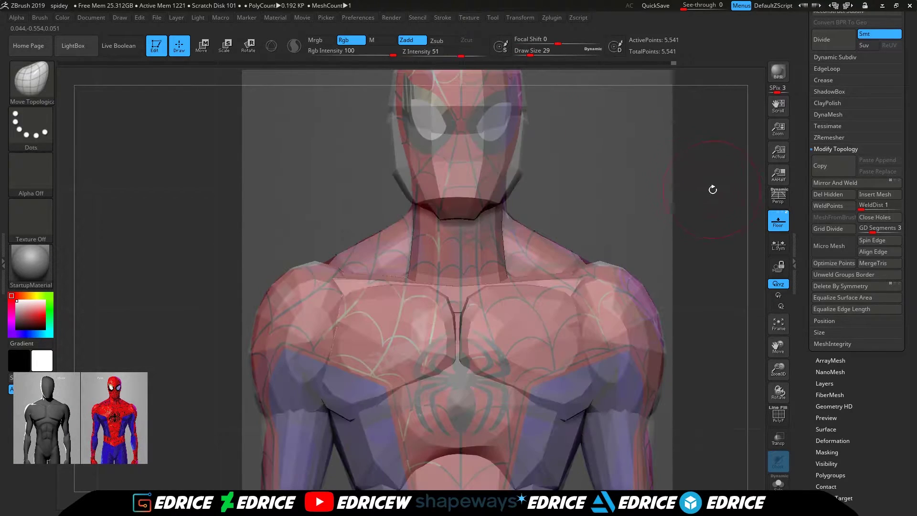
- Isolate the neck, turn the floor reference off, and reshape the underside of its base
drag(699, 224, 585, 230)
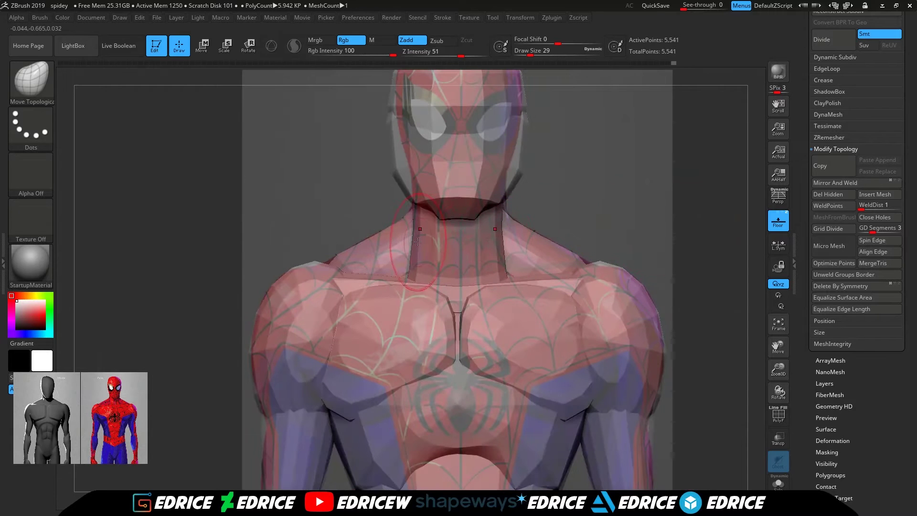
ctrl+shift+click(467, 271)
drag(432, 291, 463, 315)
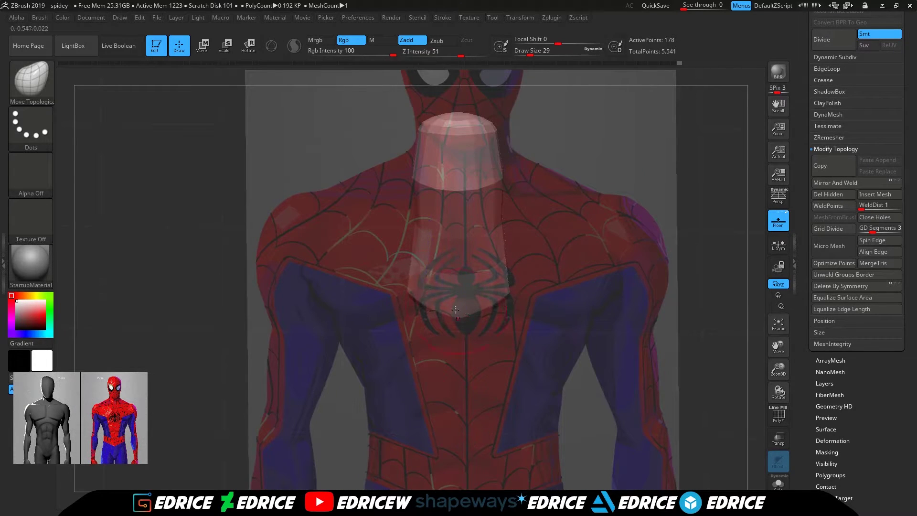
drag(705, 168, 790, 241)
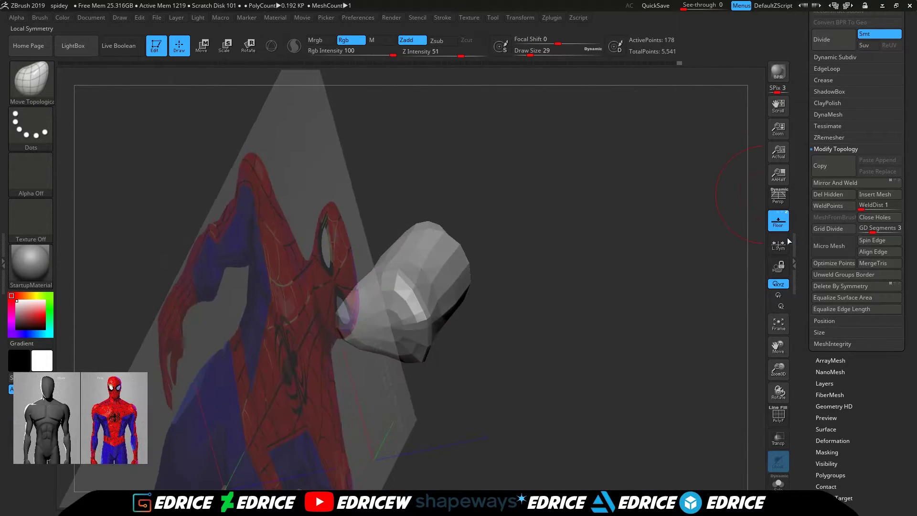
click(779, 221)
mouse_move(414, 274)
mouse_down()
mouse_move(526, 256)
mouse_move(420, 186)
mouse_move(436, 320)
mouse_move(459, 258)
mouse_move(422, 288)
mouse_up()
ctrl+shift+click(537, 277)
- Turn the floor reference back on, set the brush size to 49, and raise the crown of the head slightly
drag(756, 346, 678, 210)
drag(779, 369, 788, 317)
drag(779, 347, 795, 410)
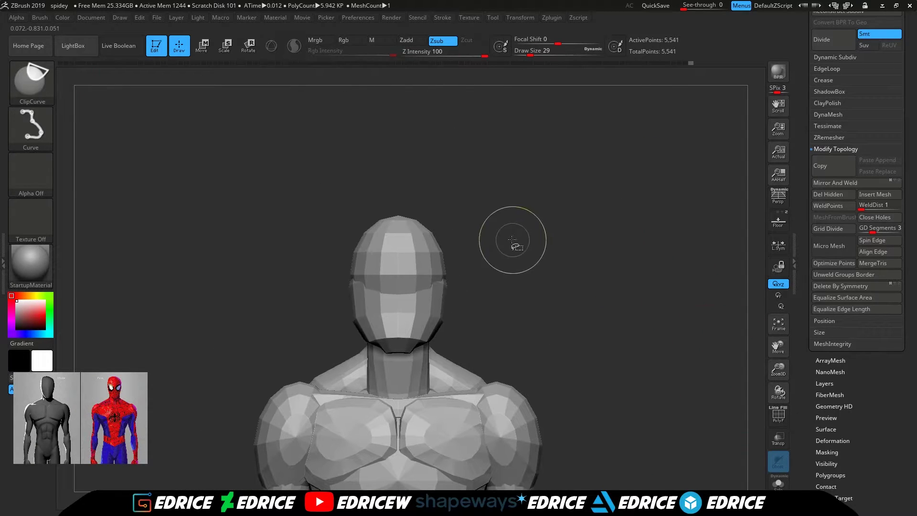
click(779, 220)
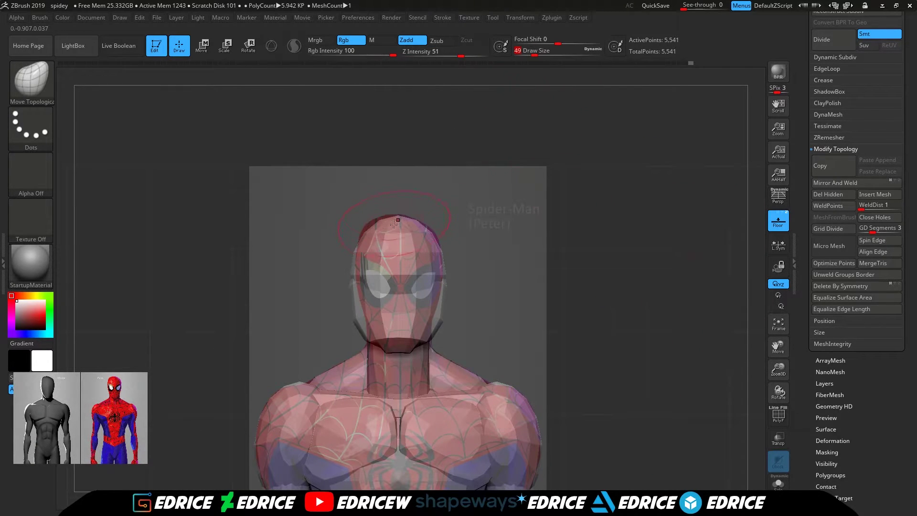
drag(493, 188, 403, 236)
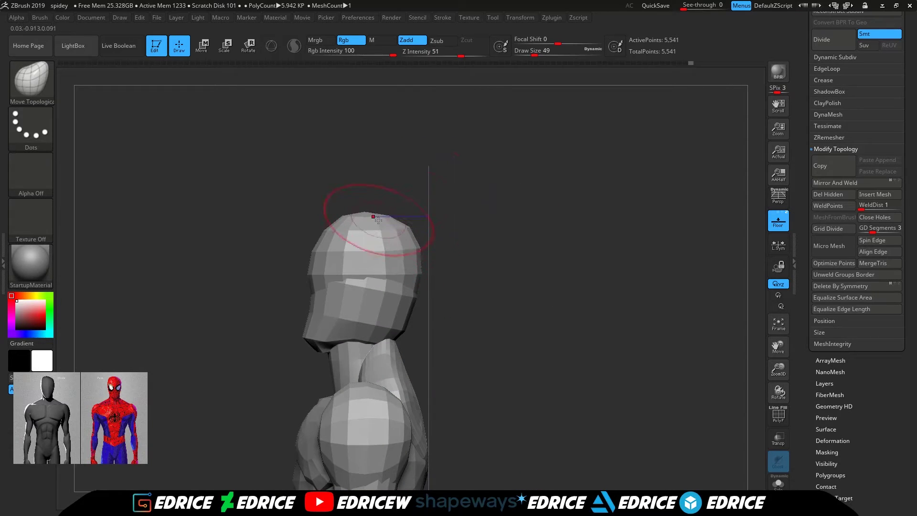
shift+drag(489, 242, 548, 237)
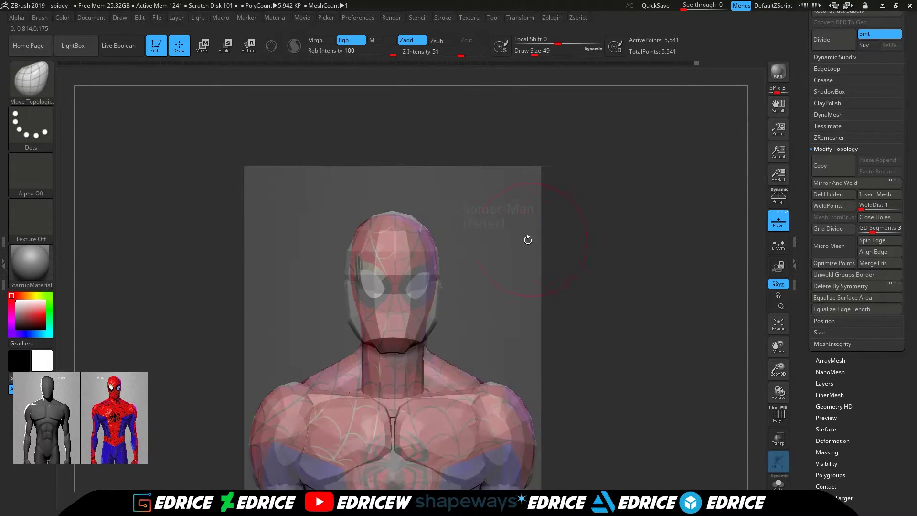
- Isolate the cranium, pull its underside upward in front and side views, and show all the body parts again
ctrl+shift+click(432, 263)
ctrl+shift+click(460, 260)
ctrl+shift+click(393, 255)
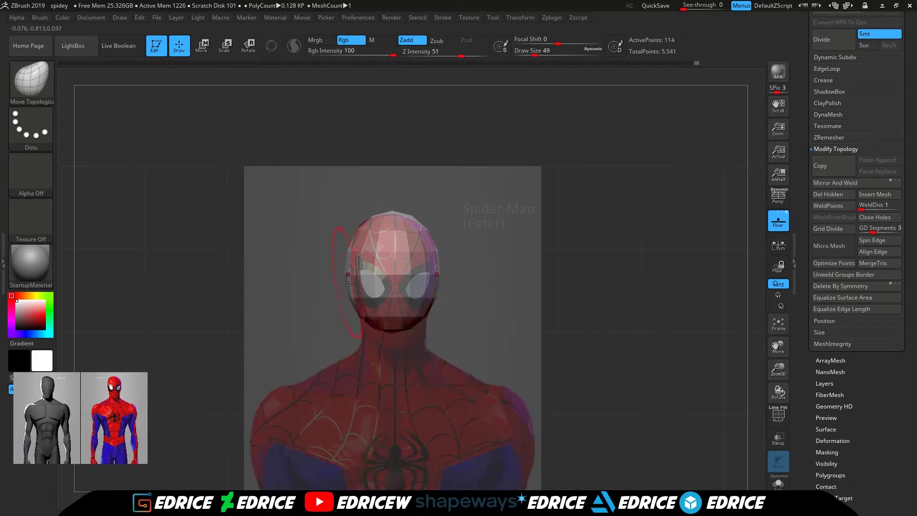
drag(400, 330, 399, 319)
shift+drag(516, 305, 464, 304)
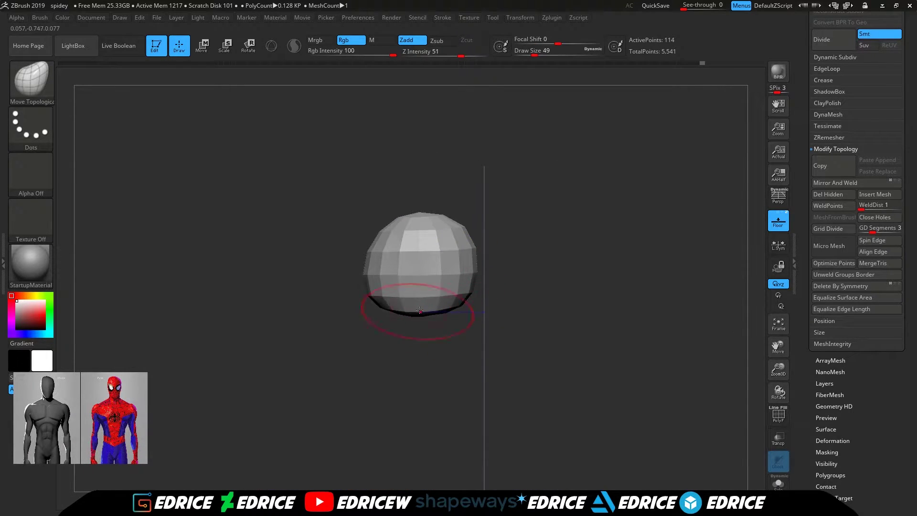
ctrl+shift+click(421, 334)
ctrl+shift+click(420, 287)
ctrl+shift+click(575, 271)
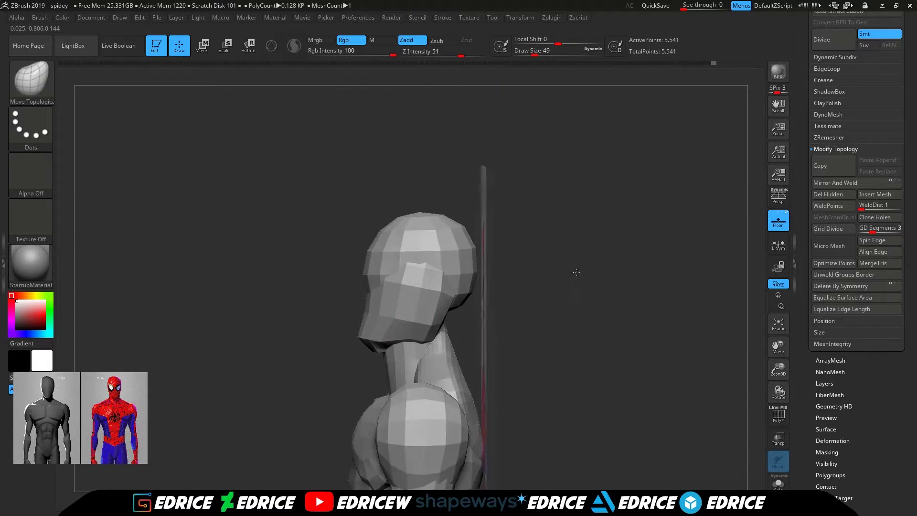
- Pull the lower back of the cranium down toward the neck, working from behind
shift+drag(576, 271, 408, 332)
drag(401, 294, 414, 317)
drag(348, 324, 471, 321)
ctrl+shift+click(398, 330)
ctrl+shift+click(452, 301)
ctrl+shift+click(389, 351)
ctrl+shift+click(459, 321)
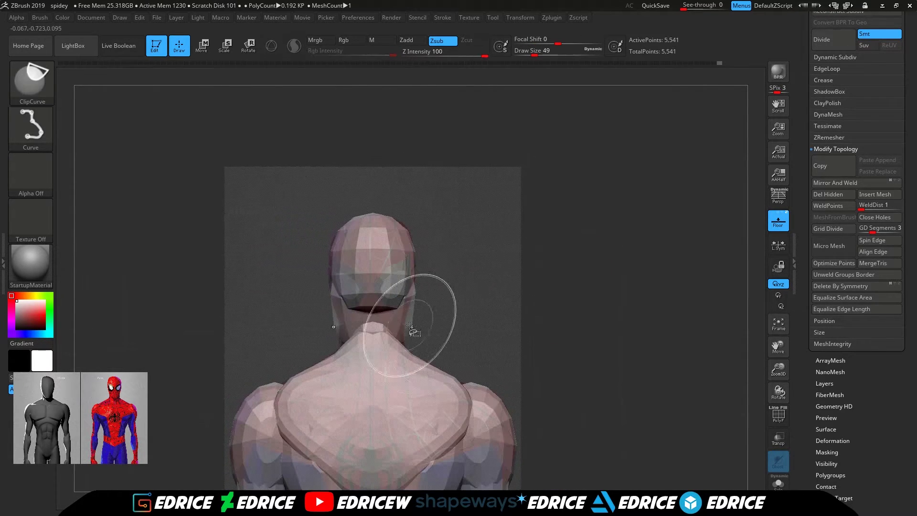
- Isolate the jaw and pull its sides inward from the back view
ctrl+shift+click(409, 325)
mouse_move(336, 328)
mouse_down()
mouse_move(347, 324)
mouse_move(308, 272)
mouse_up()
mouse_move(361, 310)
shift+mouse_down()
mouse_move(348, 320)
mouse_move(357, 338)
shift+mouse_up()
drag(335, 297, 342, 295)
- Shape the isolated jaw's sides and chin to the reference face outline in front view
shift+drag(458, 215, 595, 197)
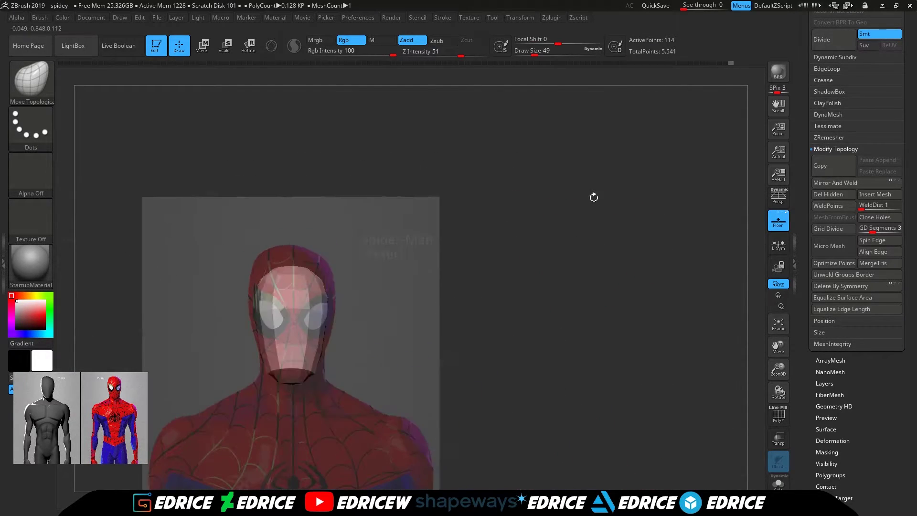
drag(271, 372, 277, 371)
drag(319, 351, 326, 349)
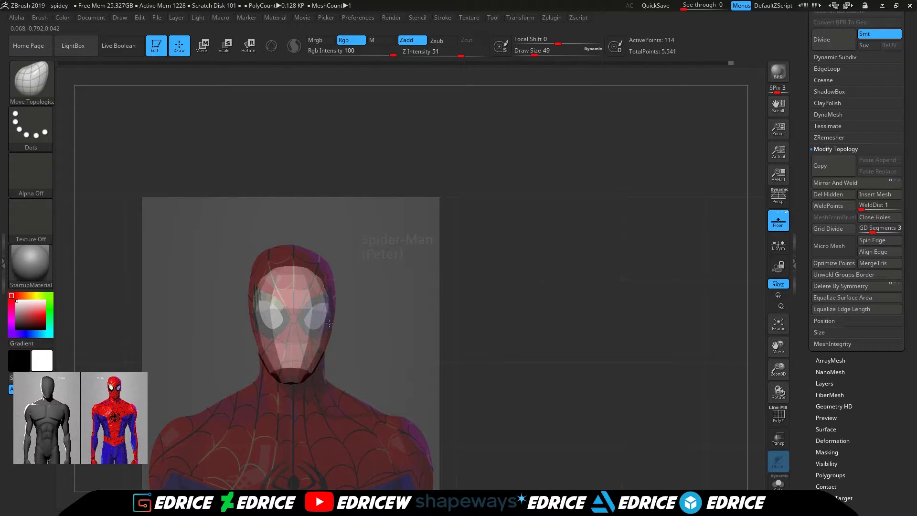
drag(281, 307, 270, 317)
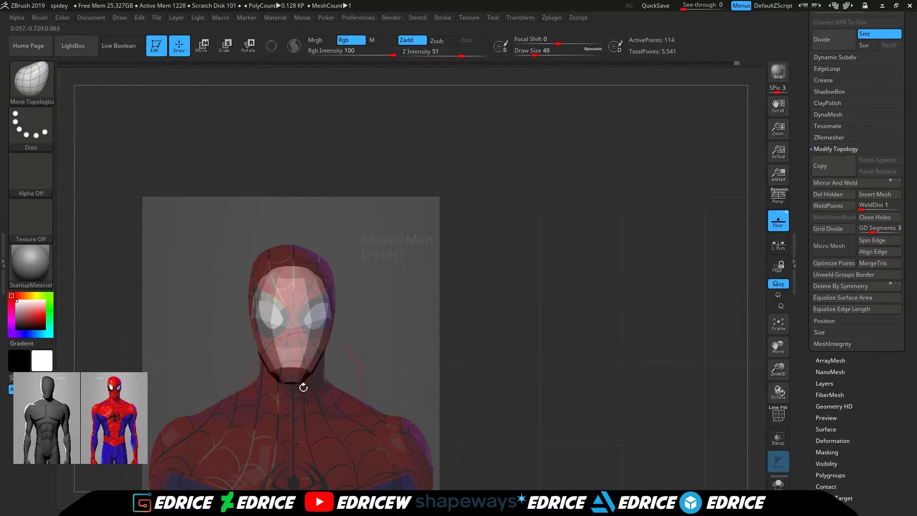
drag(285, 366, 283, 366)
- Show the full figure and extend the jaw backward beneath the cranium in side view
drag(564, 299, 496, 290)
ctrl+shift+click(495, 291)
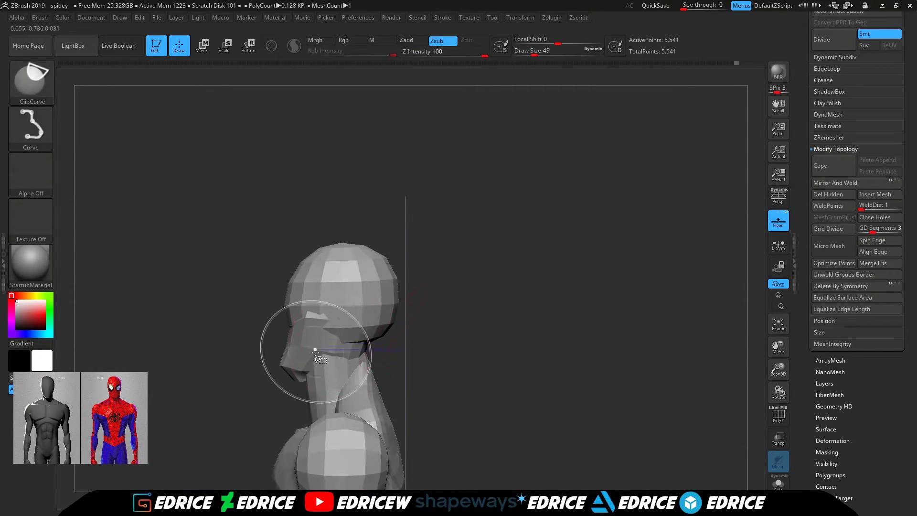
ctrl+shift+click(412, 333)
mouse_move(460, 307)
mouse_down()
mouse_move(524, 317)
mouse_move(499, 307)
mouse_move(452, 313)
mouse_up()
ctrl+shift+click(450, 313)
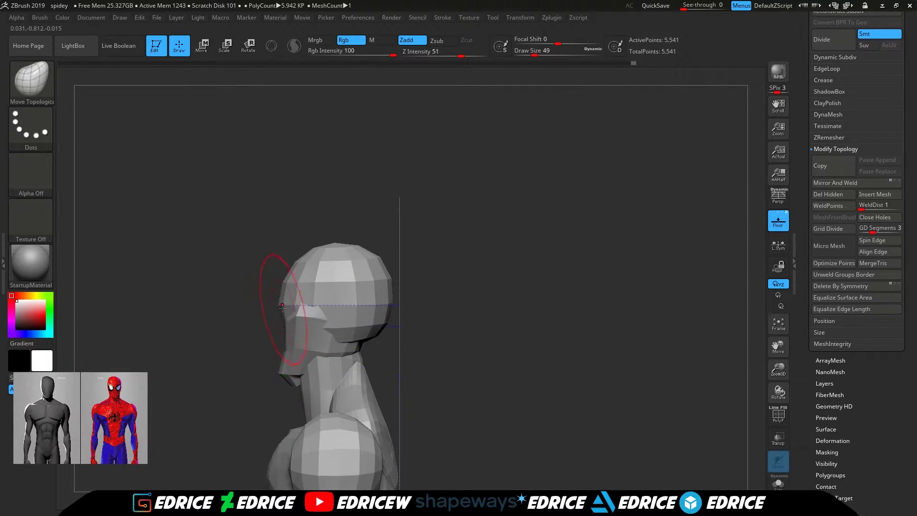
- Isolate the cranium, pull its front slightly forward in side view, and compare the whole head with the front reference
ctrl+shift+click(330, 297)
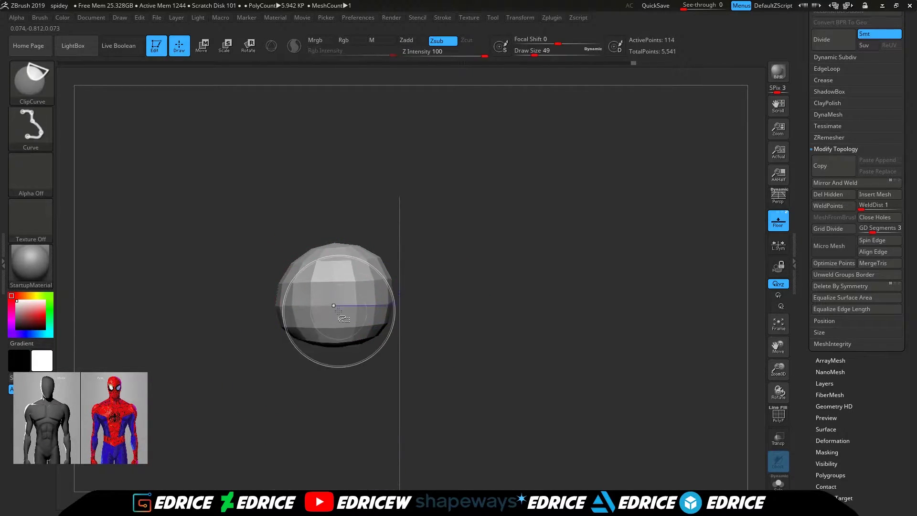
ctrl+shift+click(447, 301)
drag(454, 297, 323, 317)
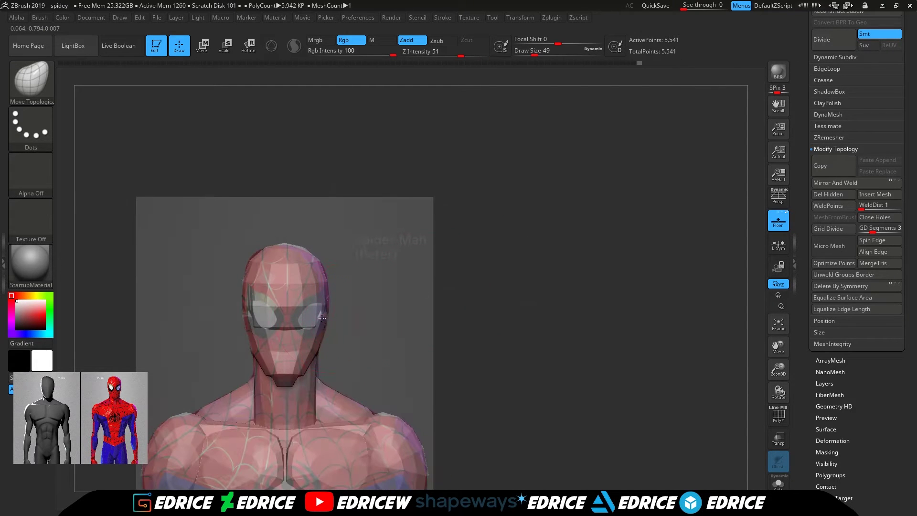
drag(454, 352, 377, 357)
alt+drag(713, 313, 755, 281)
- Hide the neck, mask the cranium and jaw, show all the parts again, and invert the mask to leave the head free
ctrl+shift+click(371, 303)
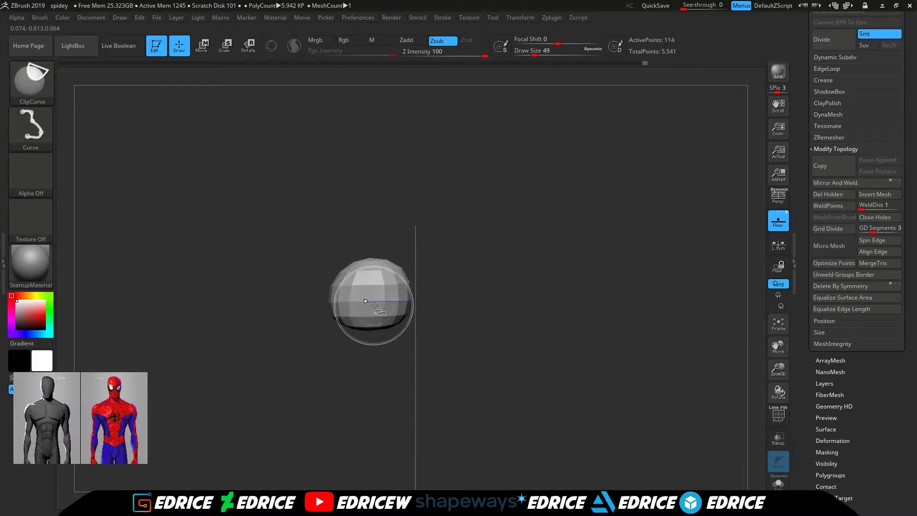
ctrl+shift+click(383, 304)
ctrl+shift+click(380, 306)
ctrl+shift+click(438, 315)
ctrl+shift+click(370, 359)
ctrl+shift+click(373, 361)
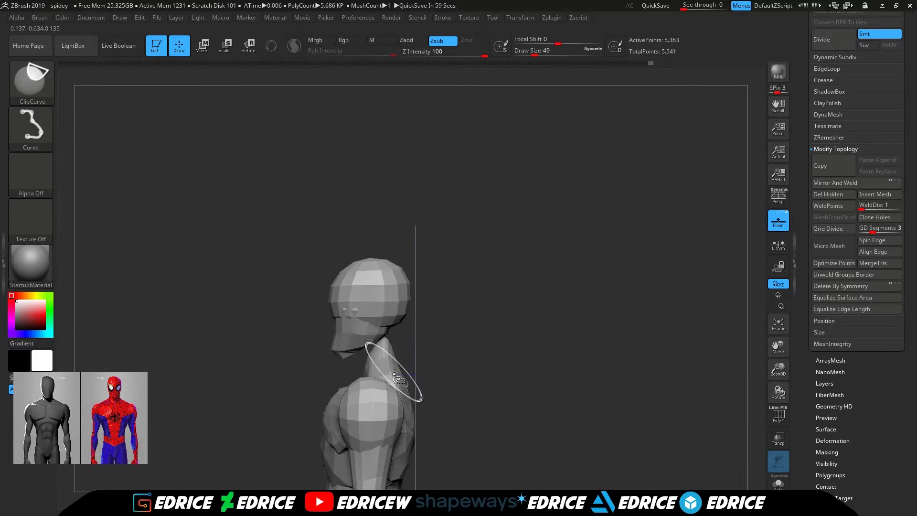
ctrl+shift+click(393, 370)
ctrl+drag(291, 223, 451, 366)
ctrl+shift+click(414, 184)
key(w)
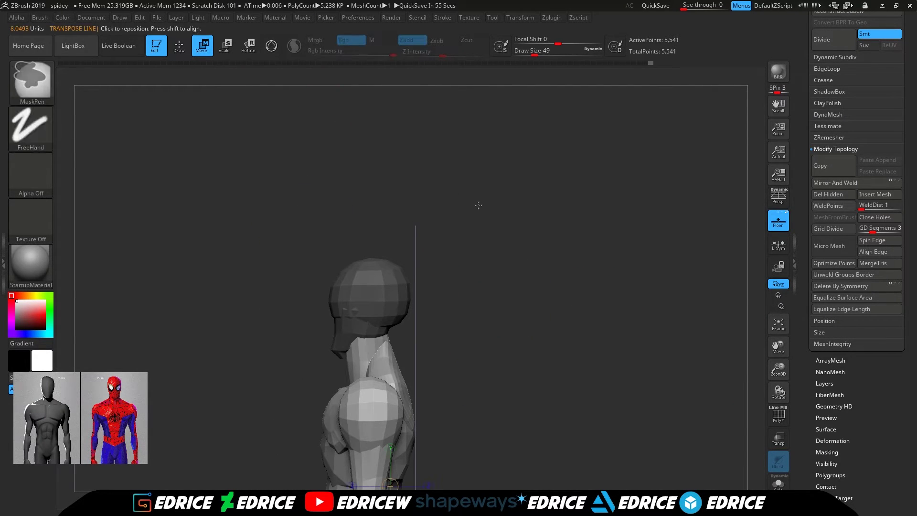
ctrl+click(457, 191)
- Center the transform gizmo on the unmasked head and move the head slightly forward relative to the body
key(y)
click(412, 409)
alt+drag(476, 389, 746, 259)
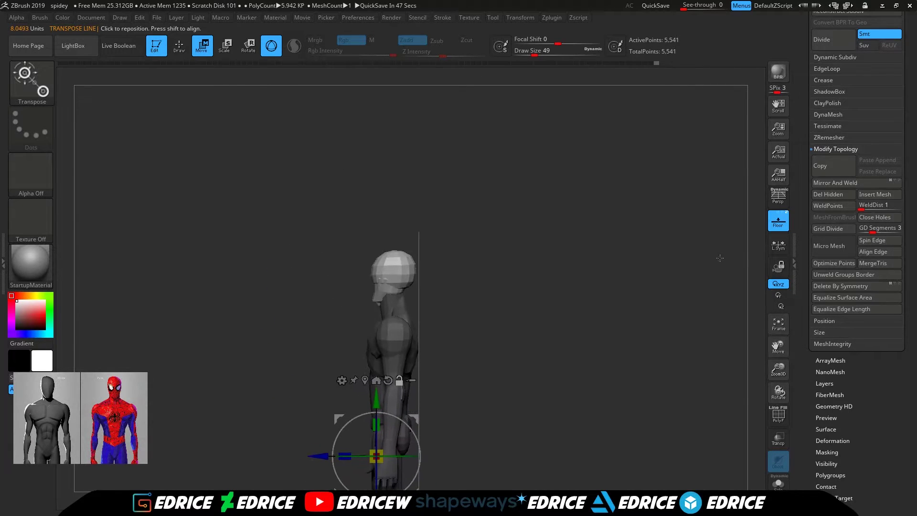
alt+drag(377, 401, 376, 217)
mouse_move(320, 272)
alt+mouse_down()
mouse_move(339, 272)
mouse_move(327, 272)
alt+mouse_up()
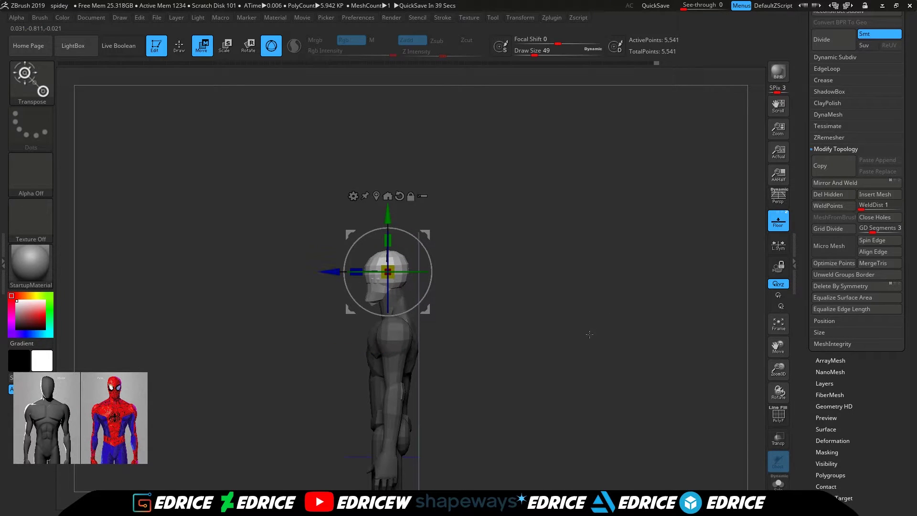
- Clear the mask, return to drawing with a brush size of 90, and adjust the upper torso's profile in side view
shift+drag(499, 331, 596, 322)
click(179, 46)
mouse_move(674, 379)
ctrl+right_down()
mouse_move(782, 367)
mouse_move(780, 296)
ctrl+right_up()
right_drag(779, 297, 668, 358)
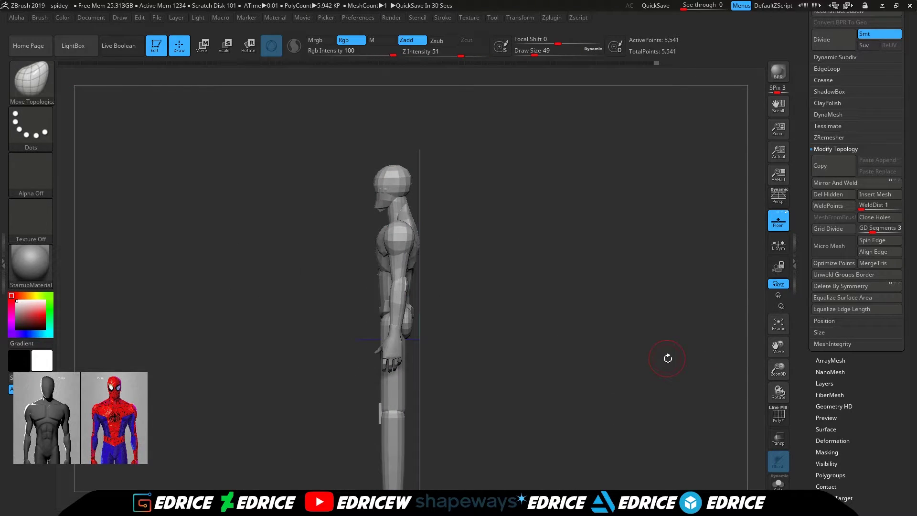
drag(778, 369, 760, 350)
drag(534, 53, 541, 53)
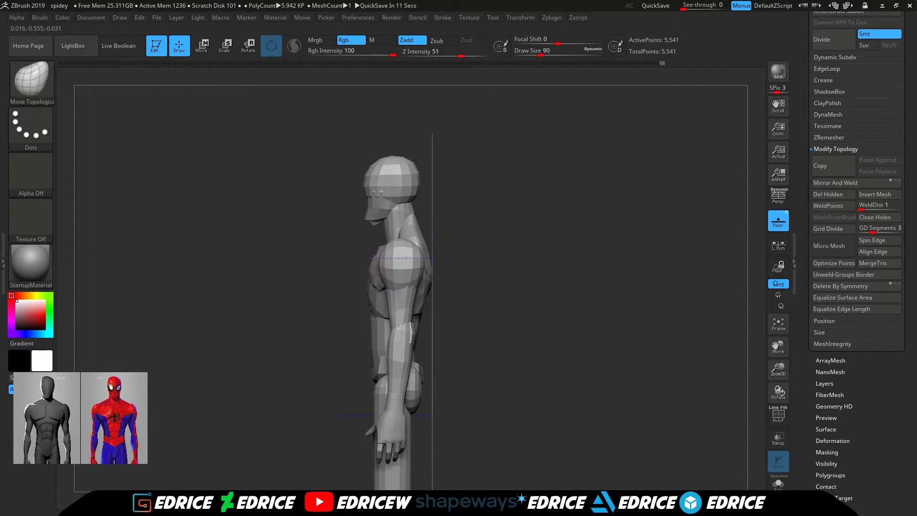
drag(494, 259, 503, 259)
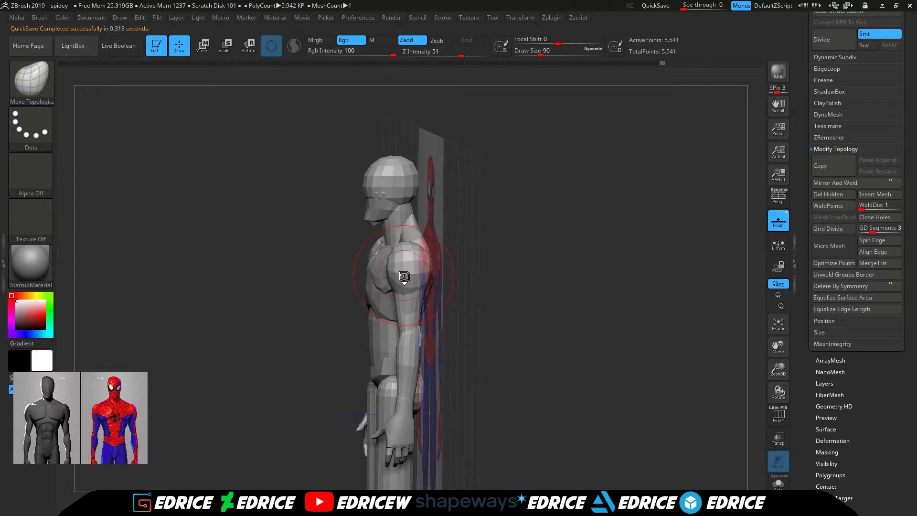
drag(545, 350, 589, 321)
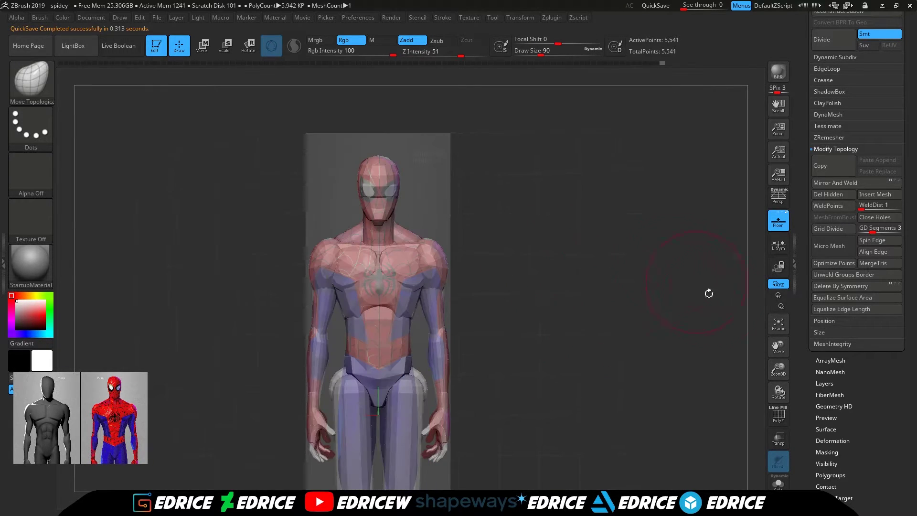
- Set the brush size to 65, isolate the upper arms, and fit their outlines to the reference in front view
drag(778, 368, 779, 381)
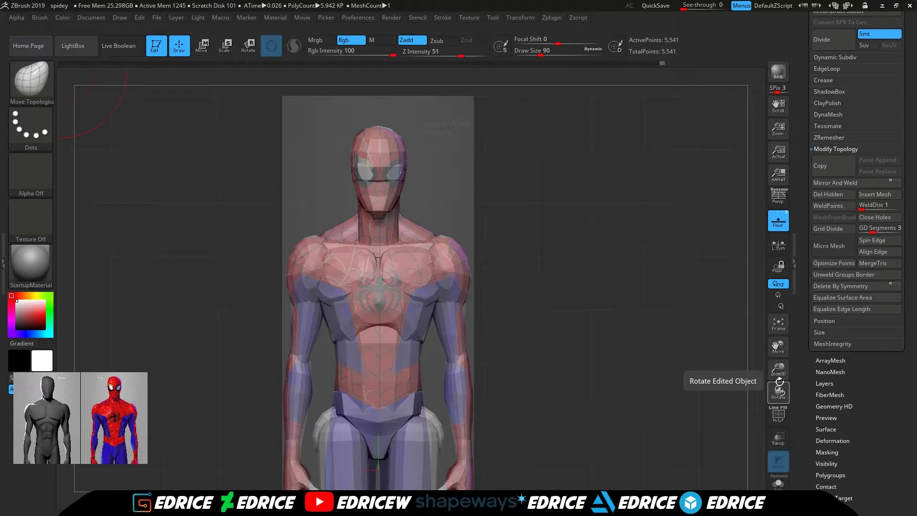
click(537, 53)
drag(464, 310, 473, 304)
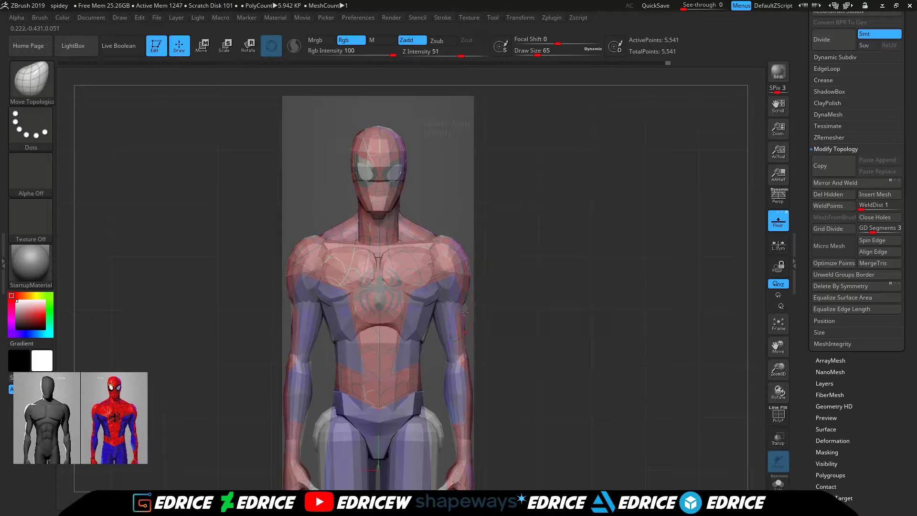
ctrl+shift+click(464, 312)
mouse_move(487, 238)
ctrl+mouse_down()
mouse_move(470, 298)
mouse_move(454, 318)
mouse_move(466, 298)
mouse_move(454, 294)
ctrl+mouse_up()
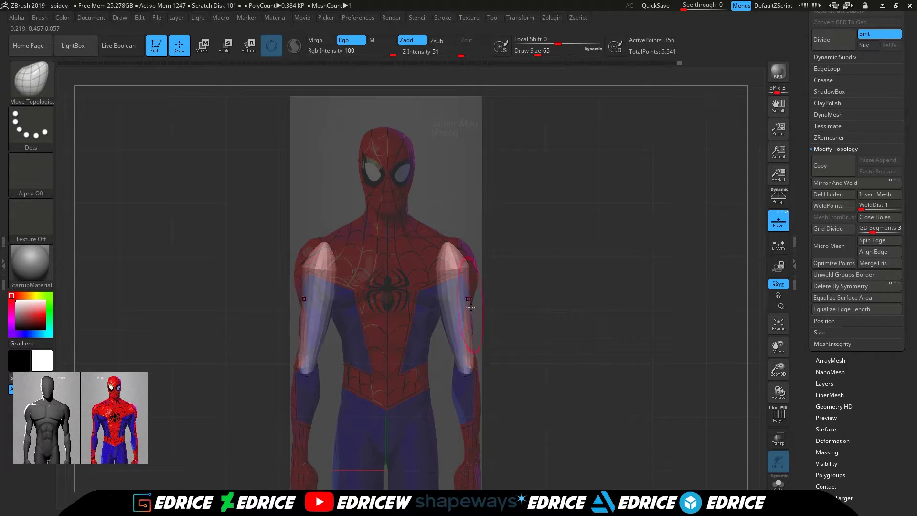
drag(440, 314, 392, 314)
ctrl+shift+click(549, 322)
mouse_move(596, 301)
mouse_down()
mouse_move(640, 322)
mouse_move(606, 320)
mouse_up()
drag(549, 286, 520, 268)
- Set the brush size to 41, turn the floor reference off, and examine the body's proportions from the side, back and front
click(533, 53)
shift+drag(563, 172, 587, 180)
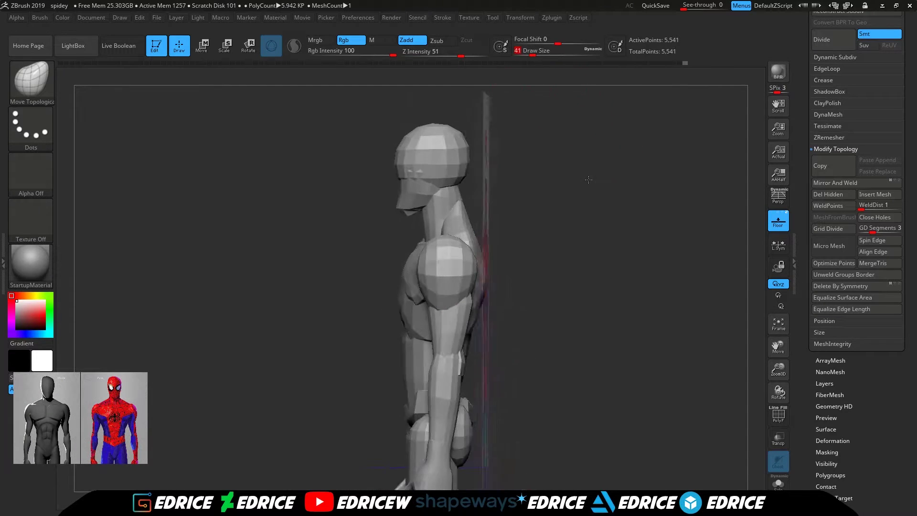
shift+drag(550, 329, 511, 334)
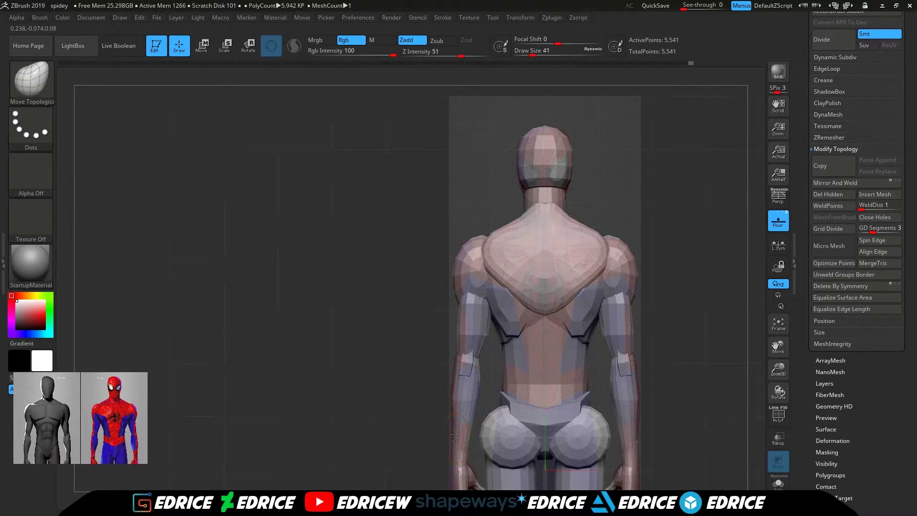
drag(696, 301, 718, 322)
drag(779, 370, 779, 402)
drag(779, 351, 773, 267)
click(776, 227)
drag(780, 353, 783, 292)
drag(778, 368, 777, 343)
mouse_move(386, 215)
mouse_down()
mouse_move(365, 253)
mouse_move(356, 247)
mouse_up()
click(730, 330)
drag(778, 369, 779, 394)
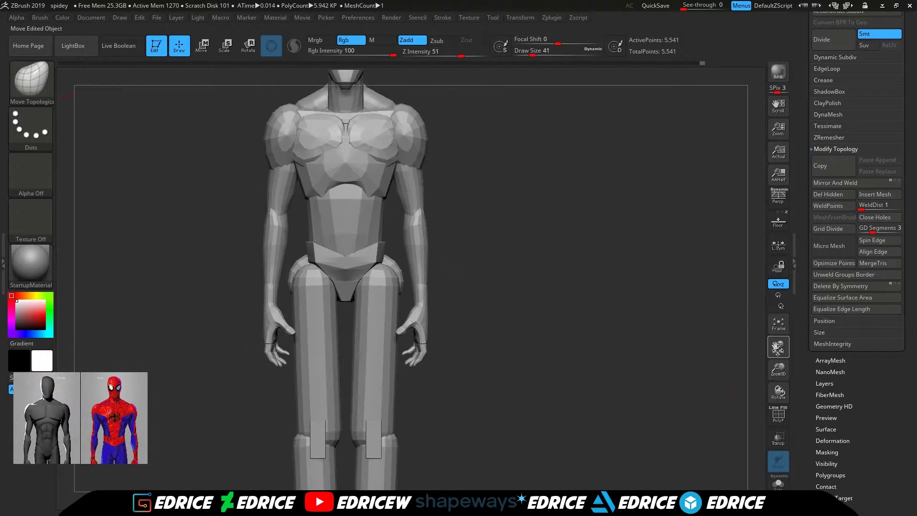
drag(778, 350, 778, 267)
shift+drag(501, 239, 456, 228)
- Isolate the glutes, turn the floor reference on, and fit them to the reference hips using brush sizes 77 and 49
ctrl+shift+click(407, 199)
click(538, 53)
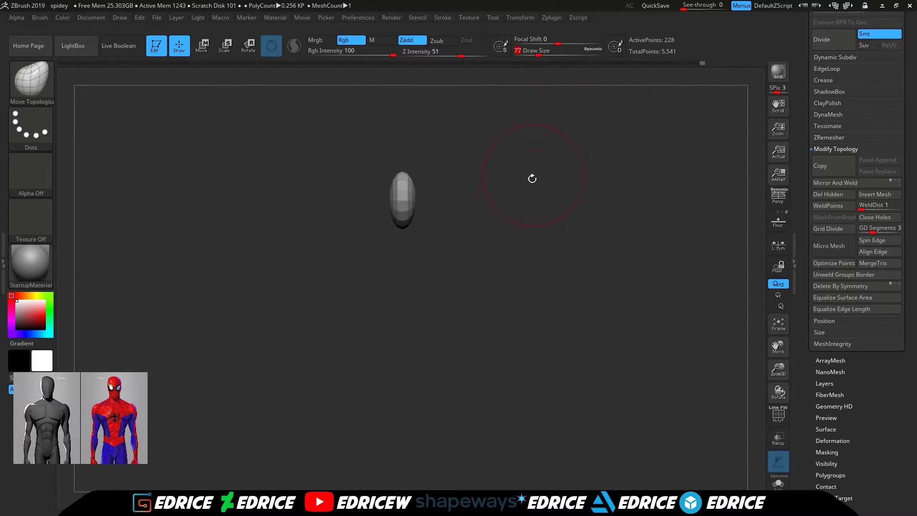
shift+drag(536, 159, 602, 181)
click(778, 222)
drag(781, 366, 781, 337)
drag(779, 348, 773, 416)
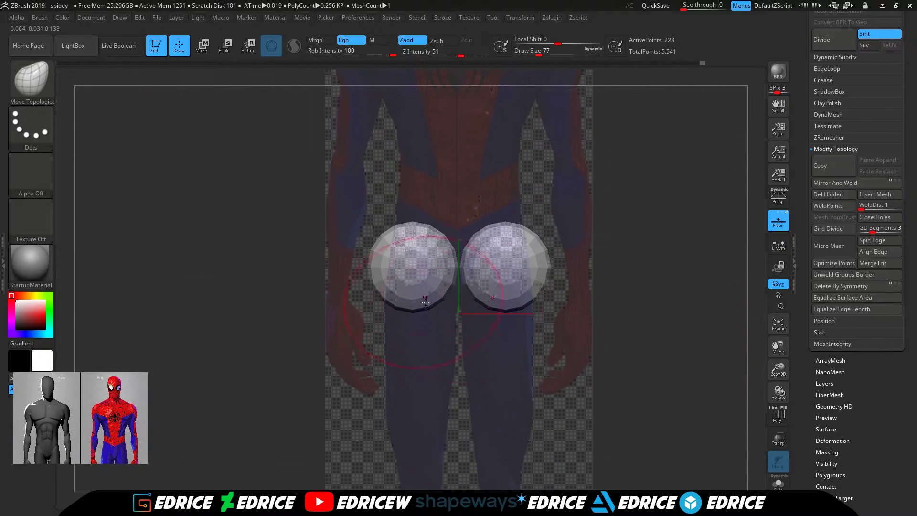
drag(499, 304, 493, 314)
click(535, 53)
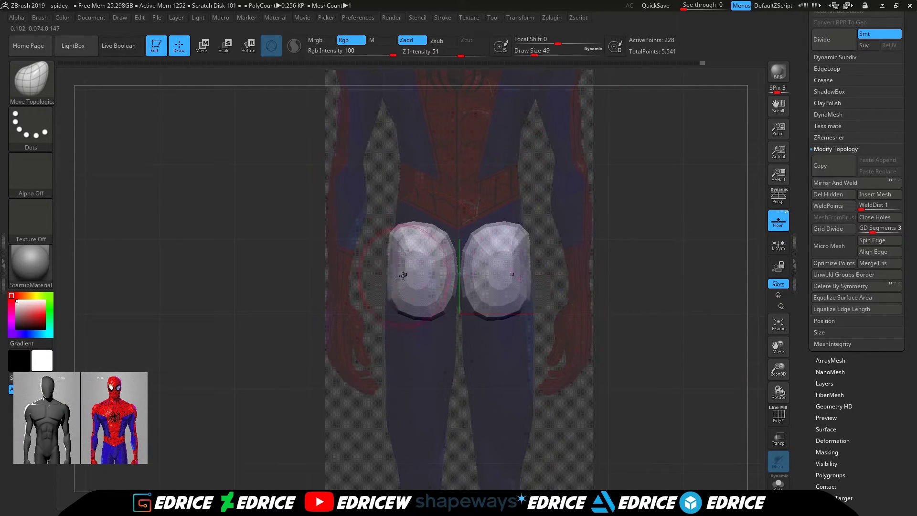
mouse_move(469, 199)
shift+mouse_down()
mouse_move(471, 180)
mouse_move(408, 289)
mouse_move(422, 301)
mouse_move(402, 313)
mouse_move(384, 275)
shift+mouse_up()
ctrl+shift+click(446, 258)
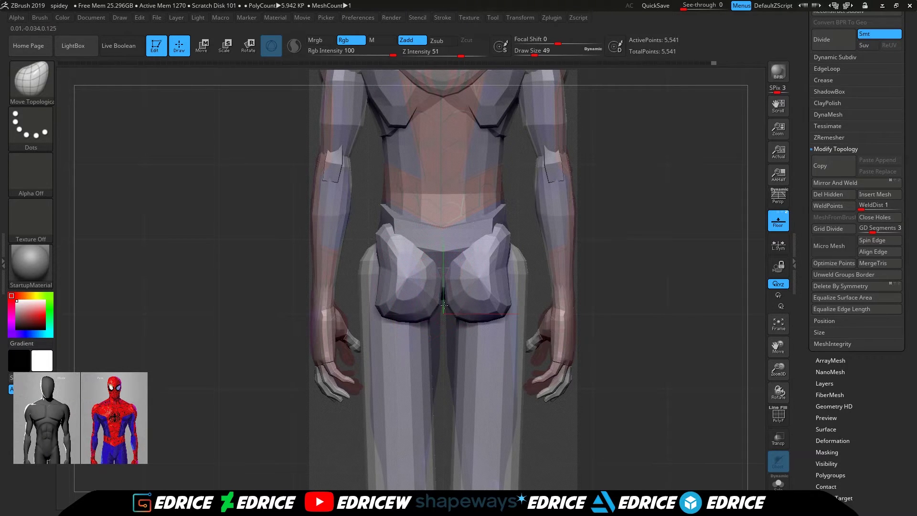
- Round off the upper outer corners of the glutes and briefly isolate the abdomen to check the lower back
drag(583, 174, 657, 185)
mouse_move(496, 212)
mouse_down()
mouse_move(485, 213)
mouse_move(494, 182)
mouse_up()
drag(416, 224, 412, 199)
ctrl+shift+click(424, 242)
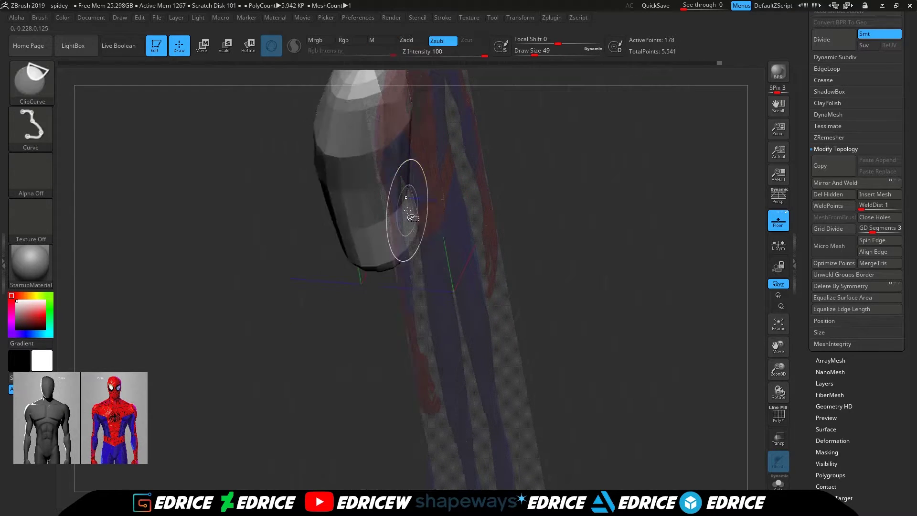
ctrl+shift+click(569, 170)
mouse_move(571, 168)
shift+mouse_down()
mouse_move(613, 179)
mouse_move(582, 174)
shift+mouse_up()
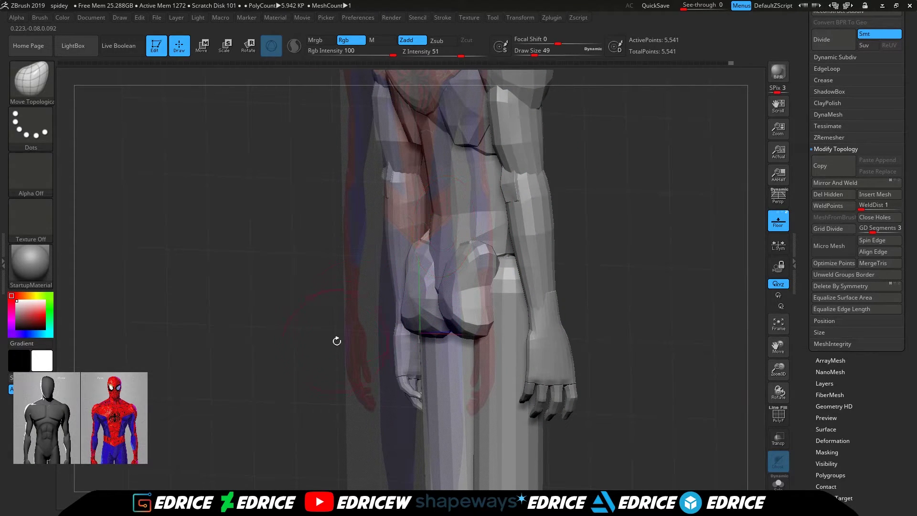
shift+drag(342, 336, 489, 205)
drag(780, 365, 759, 348)
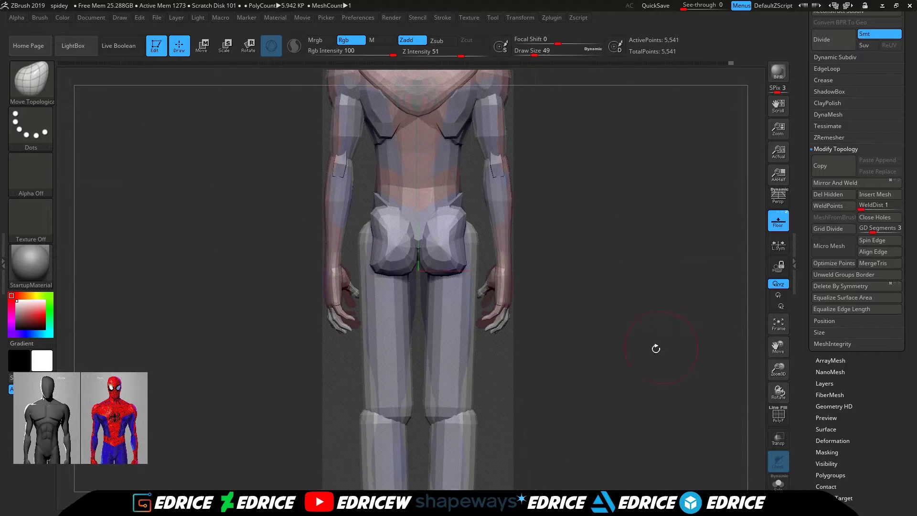
- Isolate the thighs in front view, raise their tops toward the hips, and adjust their inner edges with a brush size of 71
shift+drag(678, 341, 531, 335)
ctrl+shift+click(460, 330)
mouse_move(462, 220)
mouse_down()
mouse_move(463, 206)
mouse_move(468, 230)
mouse_move(458, 205)
mouse_up()
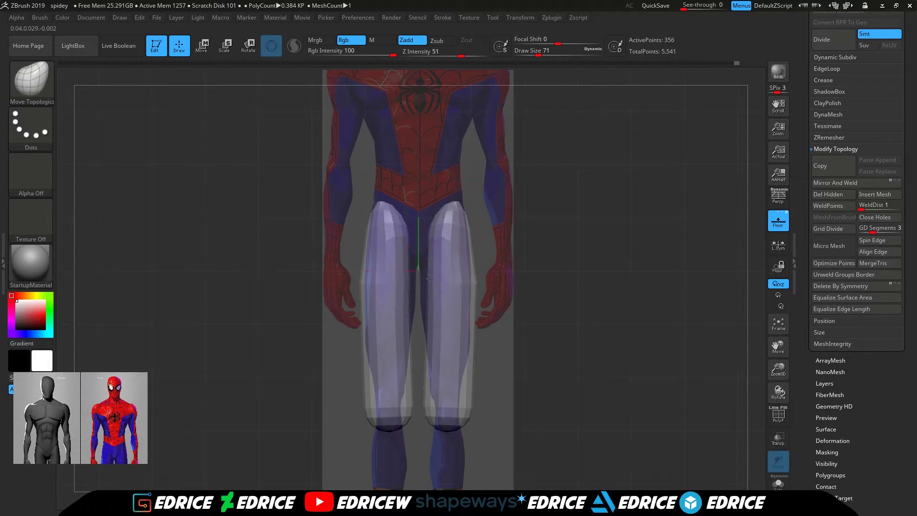
drag(431, 279, 425, 278)
- Taper the thighs toward the knees and fit their inner and outer contours to the reference legs
mouse_move(467, 389)
shift+mouse_down()
mouse_move(432, 417)
mouse_move(443, 414)
shift+mouse_up()
drag(428, 365, 434, 364)
shift+drag(473, 282, 469, 370)
drag(422, 317, 426, 316)
drag(427, 282, 426, 302)
drag(448, 366, 473, 349)
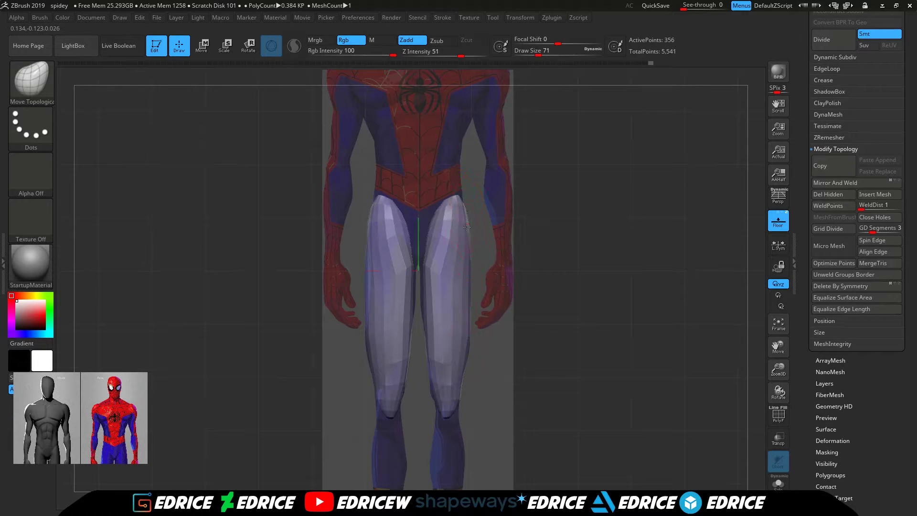
- Isolate the thighs and reshape their front contour in side view
drag(481, 225, 511, 223)
ctrl+shift+click(532, 211)
ctrl+shift+click(497, 336)
drag(502, 287, 511, 283)
drag(454, 246, 450, 245)
drag(457, 213, 453, 210)
drag(454, 285, 448, 285)
drag(456, 330, 451, 331)
- Fill out the thighs' rear contour and shift the edge loops around mid-thigh in side view
drag(494, 260, 507, 250)
drag(496, 215, 511, 210)
mouse_move(499, 357)
mouse_down()
mouse_move(469, 384)
mouse_move(500, 350)
mouse_up()
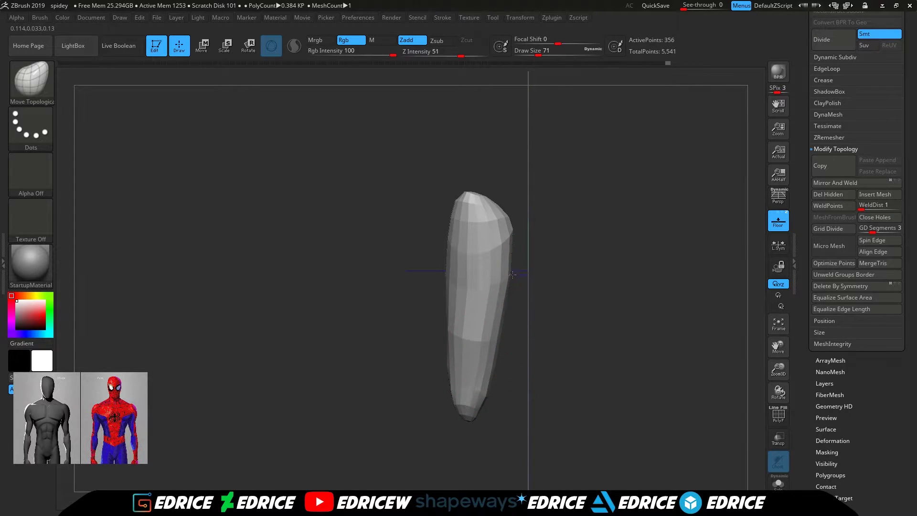
drag(491, 251, 491, 243)
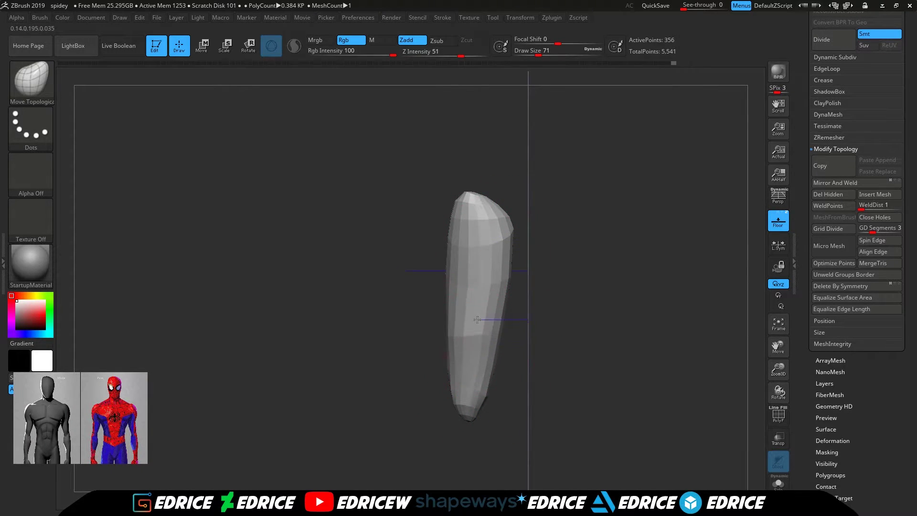
drag(491, 336, 494, 345)
shift+drag(597, 335, 636, 312)
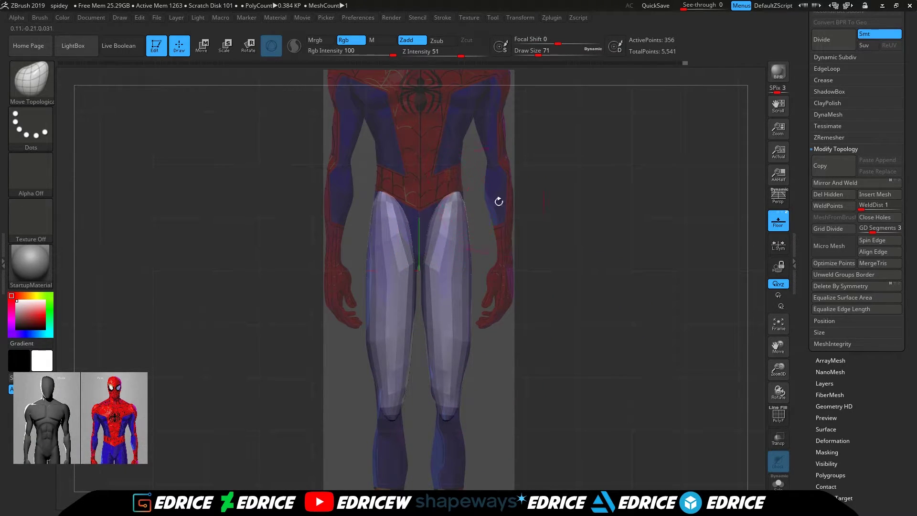
- Isolate the lower legs in front view and fit them to the reference with a brush size of 77, smoothing their surface
drag(778, 368, 778, 385)
drag(778, 347, 779, 246)
click(535, 56)
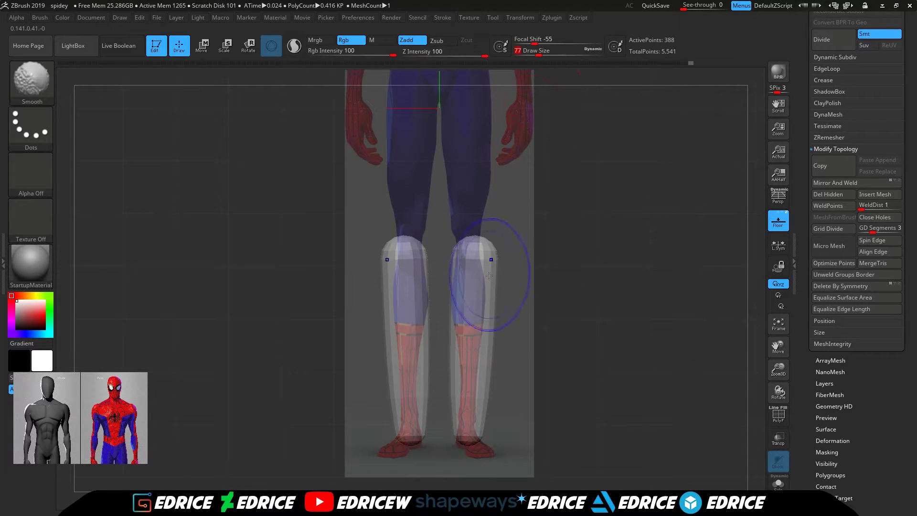
mouse_move(439, 281)
shift+mouse_down()
mouse_move(471, 429)
mouse_move(480, 272)
shift+mouse_up()
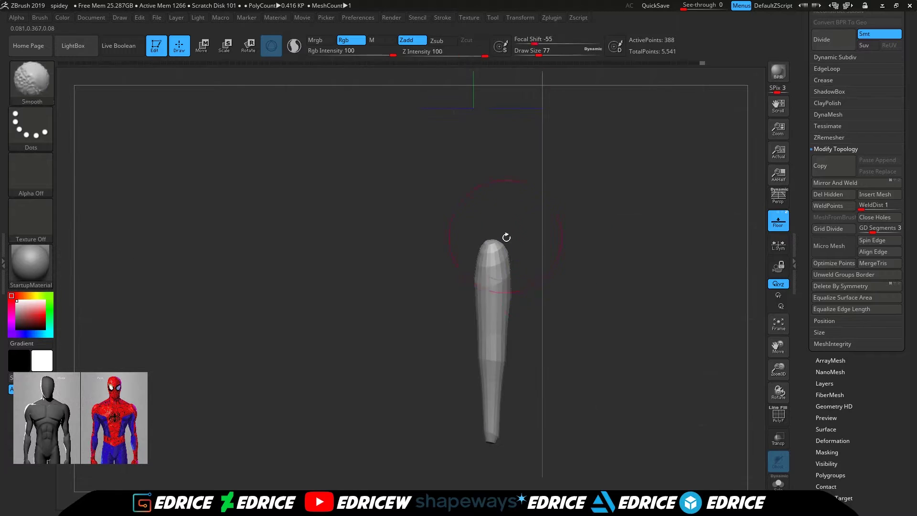
- Shape the rear profile of the lower legs from calf to ankle in side view with a brush size of 54
mouse_move(507, 237)
mouse_down()
mouse_move(524, 299)
mouse_move(478, 267)
mouse_move(471, 276)
mouse_move(524, 333)
mouse_up()
drag(505, 384, 509, 384)
drag(538, 55, 535, 55)
drag(508, 364, 513, 364)
drag(515, 331, 521, 330)
mouse_move(503, 394)
mouse_down()
mouse_move(509, 423)
mouse_move(512, 398)
mouse_move(483, 404)
mouse_up()
shift+drag(588, 360, 643, 344)
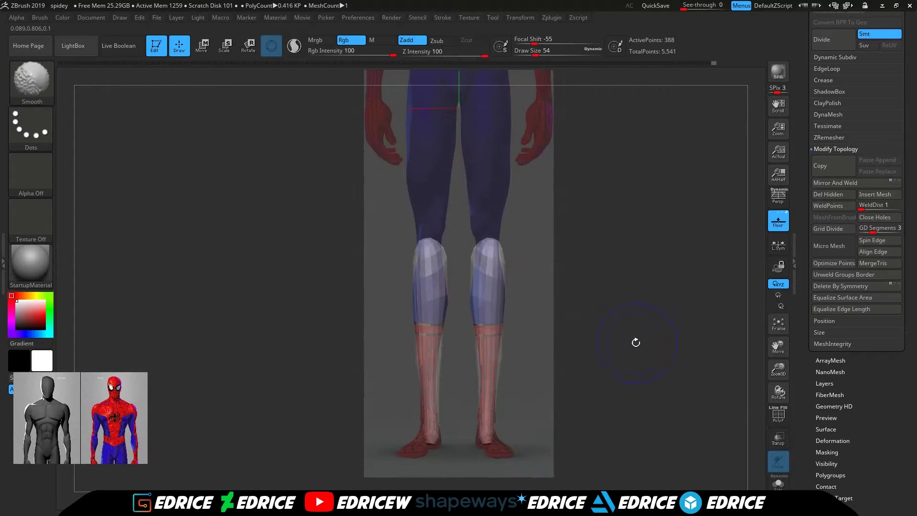
- Narrow the upper ends of the lower legs below the knees and smooth their outlines down to the ankles
drag(474, 259, 478, 259)
drag(503, 255, 477, 261)
mouse_move(550, 277)
shift+mouse_down()
mouse_move(457, 264)
mouse_move(501, 262)
shift+mouse_up()
shift+drag(445, 383, 497, 387)
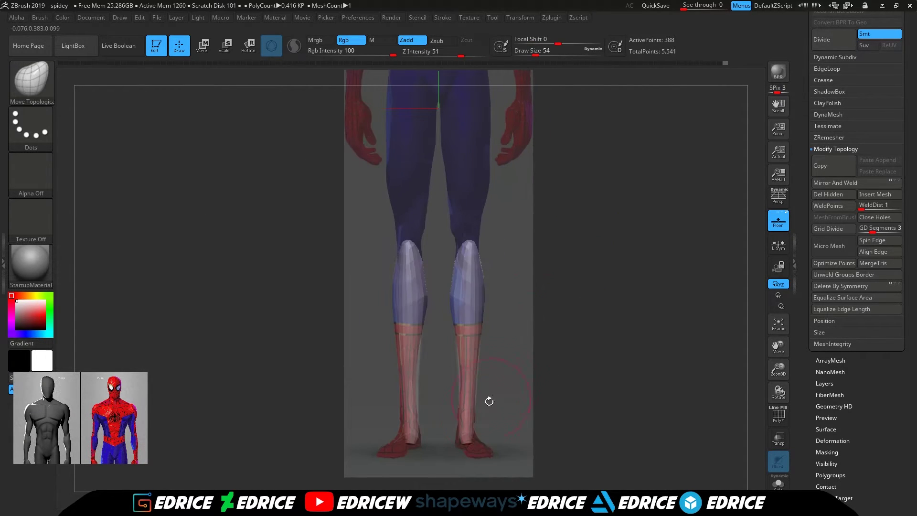
shift+drag(467, 444, 472, 428)
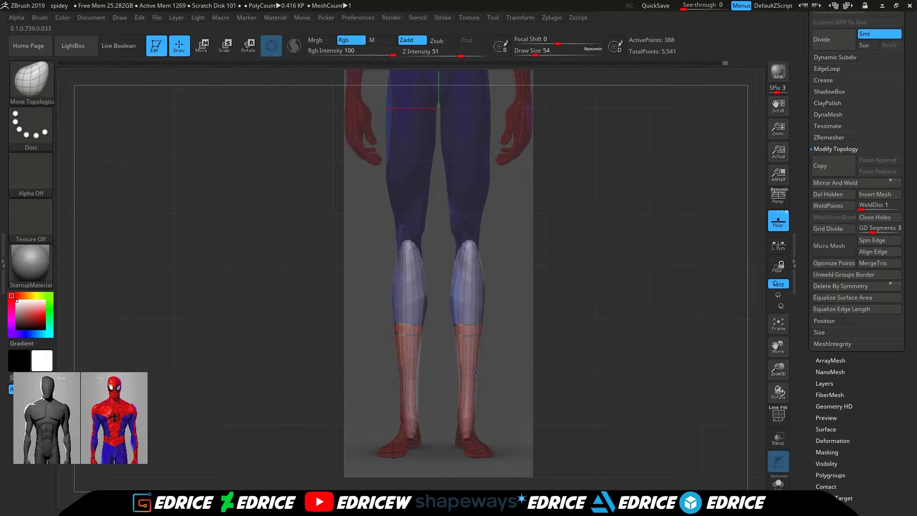
- Show the whole body and adjust the upper calves and ankles in side view with a brush size of 83
ctrl+shift+click(630, 250)
shift+drag(633, 250, 564, 248)
drag(499, 260, 505, 258)
drag(535, 53, 540, 54)
drag(500, 423, 496, 430)
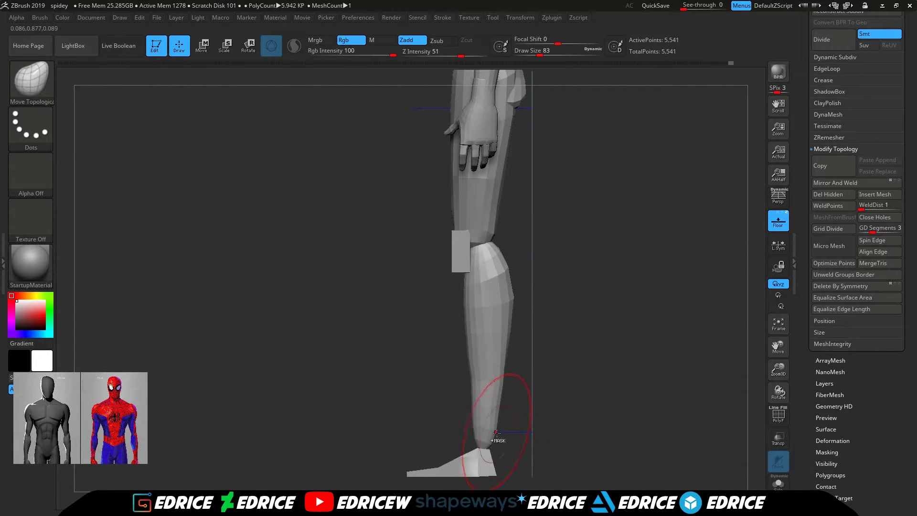
shift+drag(544, 400, 585, 394)
- Isolate the block-shaped kneecaps and reshape them to the reference knees in front and side views
drag(541, 54, 539, 54)
ctrl+shift+click(499, 258)
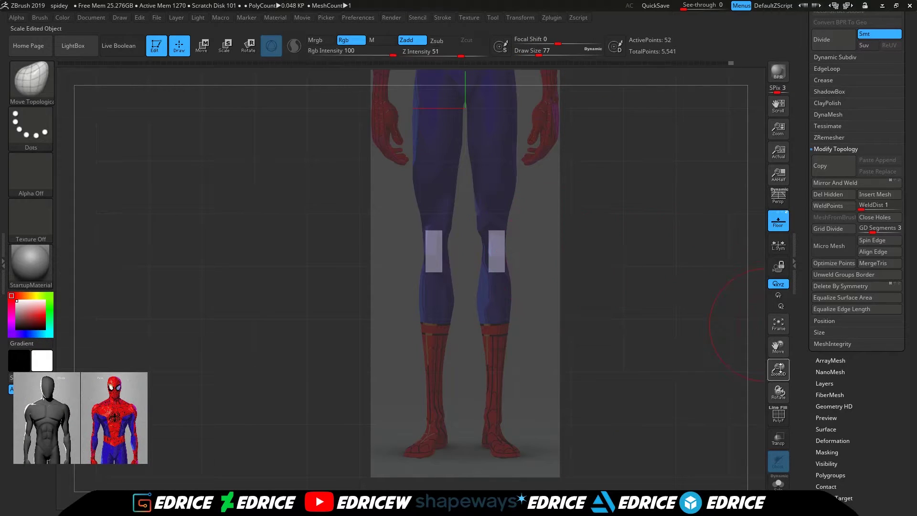
drag(779, 370, 668, 309)
drag(539, 53, 532, 53)
mouse_move(505, 215)
mouse_down()
mouse_move(500, 243)
mouse_move(505, 220)
mouse_move(496, 227)
mouse_up()
drag(482, 290, 506, 287)
shift+drag(588, 291, 487, 284)
drag(480, 253, 477, 254)
shift+drag(411, 258, 477, 254)
shift+drag(523, 250, 600, 252)
ctrl+shift+click(601, 252)
- Fit the kneecaps between the thighs and lower legs and tuck in their corners with a brush size of 16
mouse_move(447, 279)
mouse_down()
mouse_move(407, 254)
mouse_move(436, 264)
mouse_move(426, 235)
mouse_up()
shift+drag(511, 231, 431, 228)
drag(506, 255, 475, 240)
click(525, 54)
drag(550, 143, 590, 109)
drag(479, 268, 475, 263)
drag(568, 139, 625, 127)
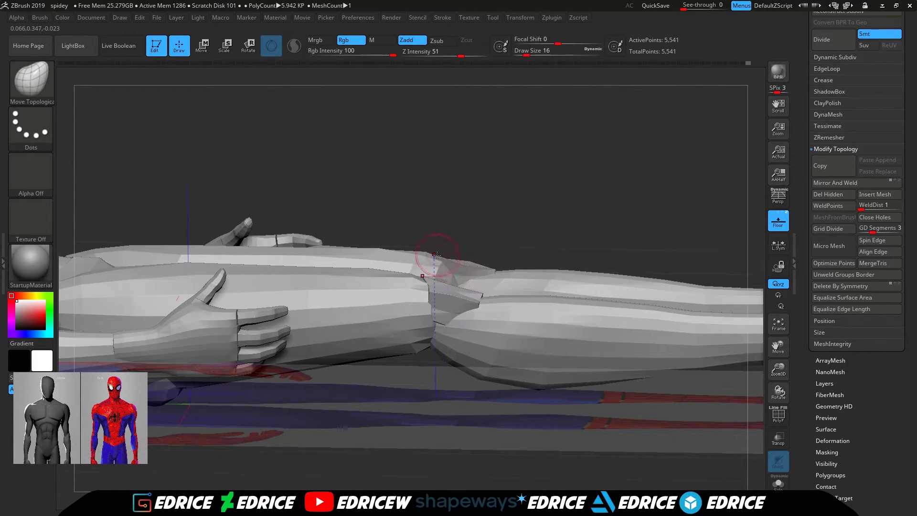
mouse_move(518, 220)
mouse_down()
mouse_move(550, 206)
mouse_move(521, 259)
mouse_move(456, 267)
mouse_move(460, 237)
mouse_move(522, 205)
mouse_up()
drag(483, 292, 472, 294)
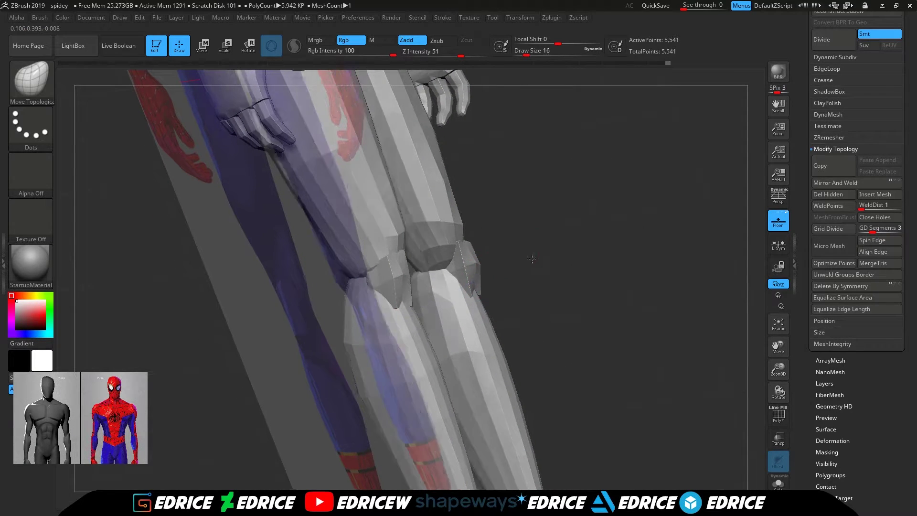
drag(528, 254, 541, 220)
- Raise and round the tops of the lower legs behind the knees with a brush size of 35
drag(616, 141, 422, 209)
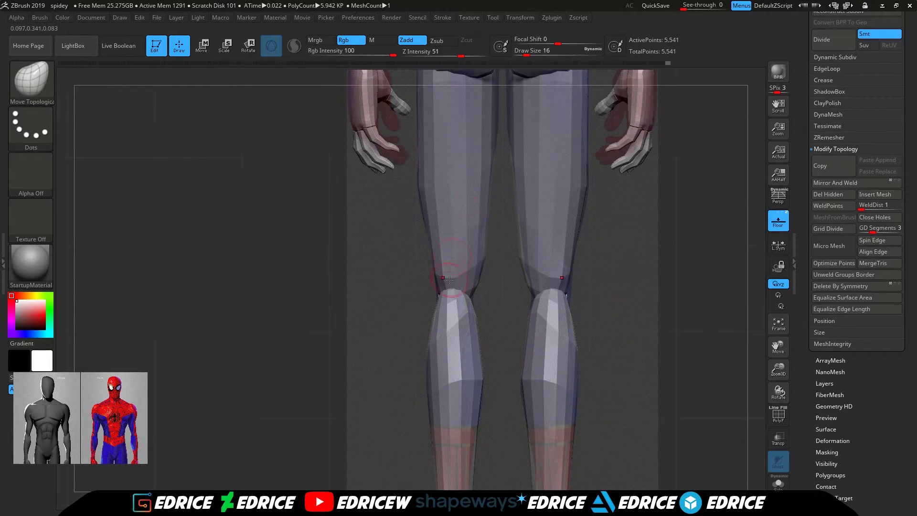
drag(526, 52, 532, 52)
drag(453, 295, 449, 281)
drag(635, 225, 540, 229)
drag(454, 292, 457, 285)
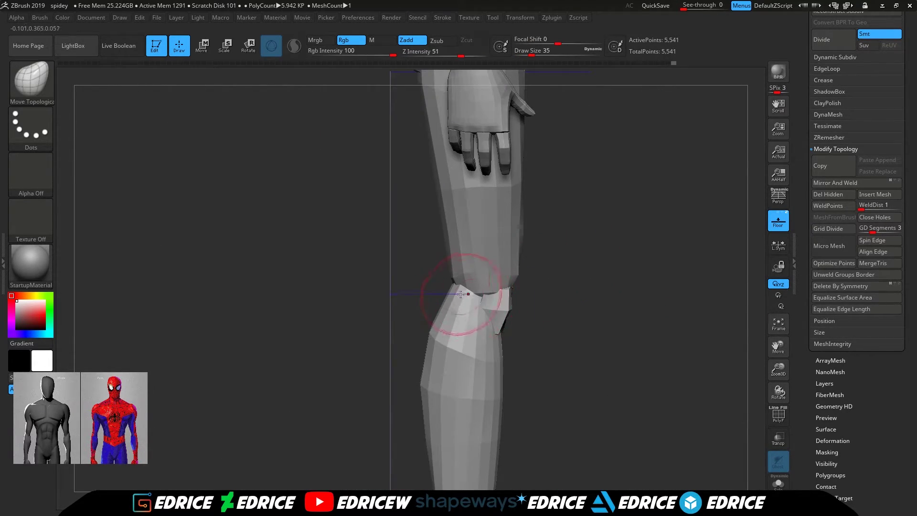
drag(446, 287, 461, 287)
- Slim the ankles in side view and adjust the calf contours from behind with a brush size of 41
drag(778, 368, 775, 346)
drag(778, 347, 751, 242)
drag(531, 53, 533, 53)
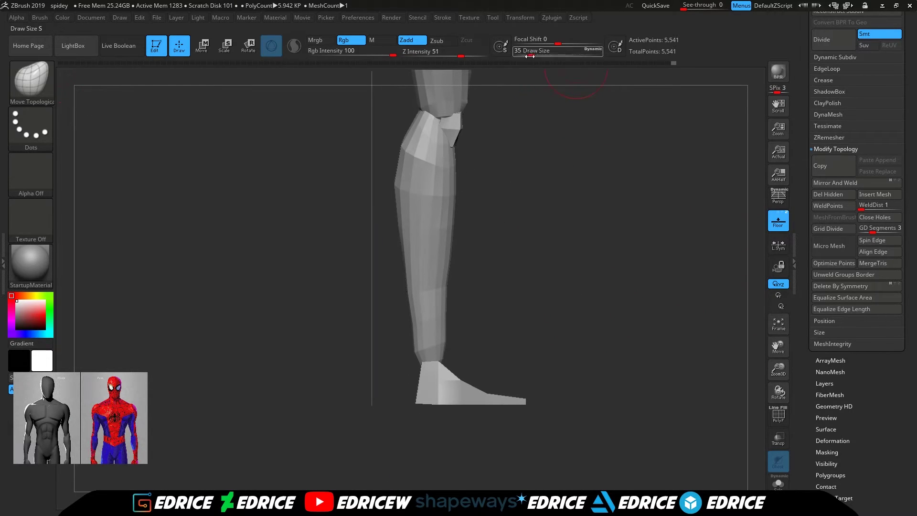
drag(445, 350, 441, 351)
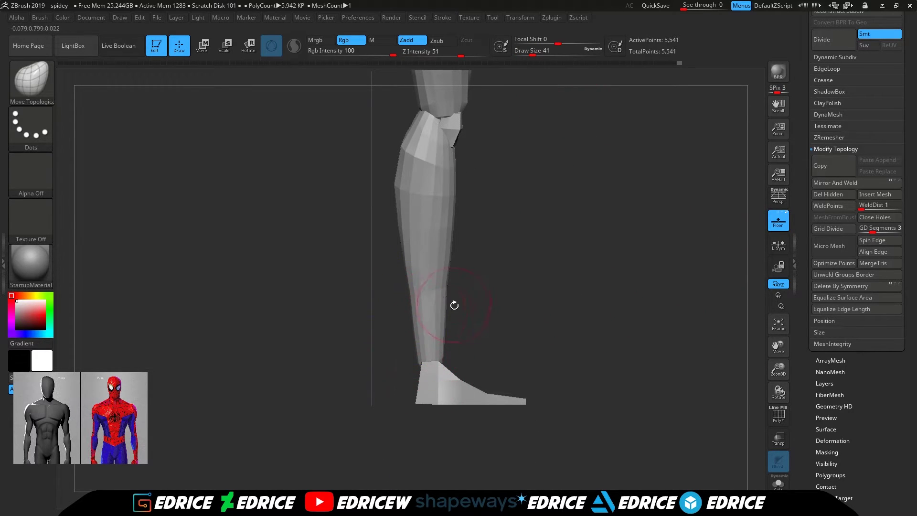
drag(393, 189, 413, 189)
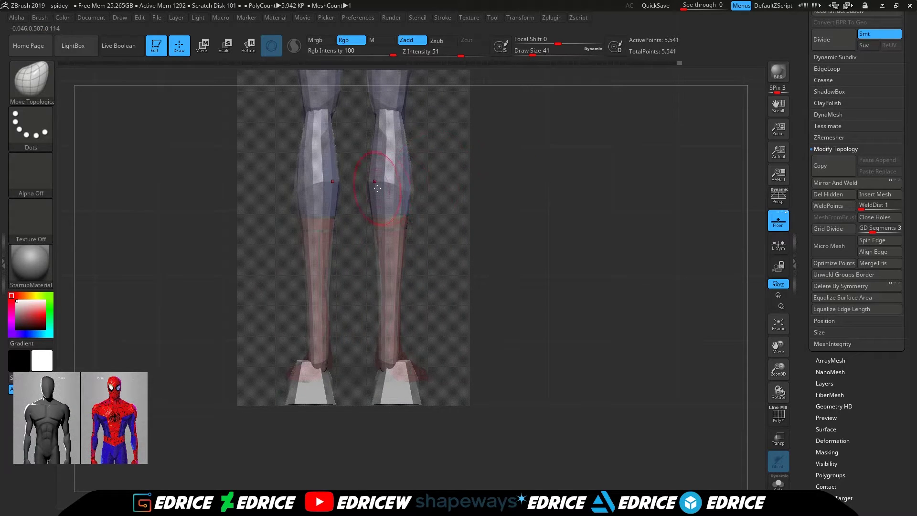
drag(459, 109, 459, 98)
drag(310, 188, 304, 189)
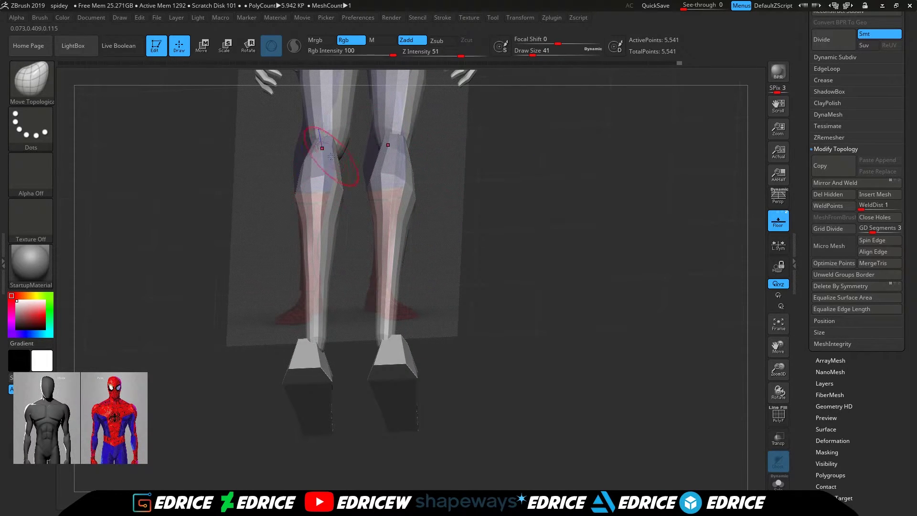
shift+drag(462, 171, 461, 178)
- Isolate the feet and place the Move gizmo on one of them in front view
shift+drag(478, 359, 518, 214)
ctrl+shift+click(443, 345)
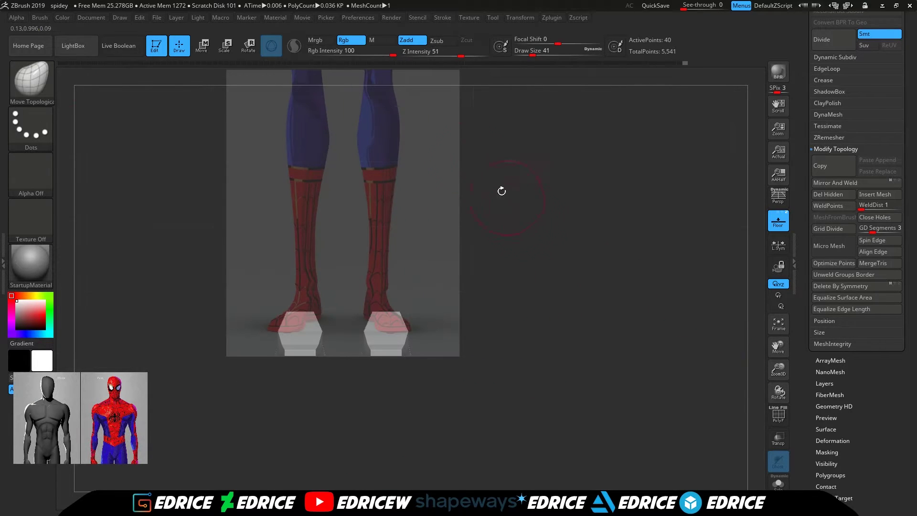
key(w)
drag(778, 369, 770, 418)
click(379, 121)
drag(355, 139, 409, 423)
drag(376, 456, 372, 460)
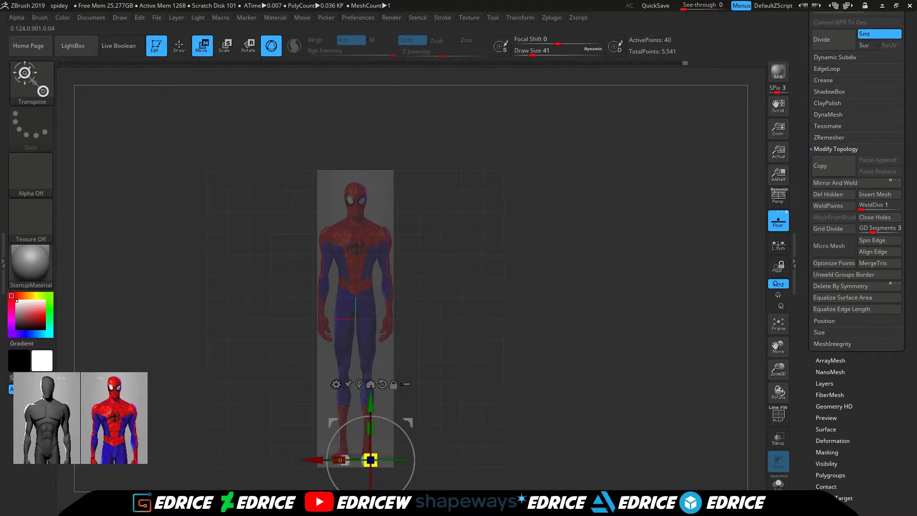
drag(778, 370, 799, 237)
- Move the feet into line with the ankles in front and side views and return to Draw mode
drag(432, 316, 438, 300)
shift+drag(508, 307, 468, 310)
drag(368, 335, 356, 335)
shift+drag(521, 301, 573, 315)
drag(427, 337, 441, 337)
drag(438, 299, 508, 305)
click(179, 46)
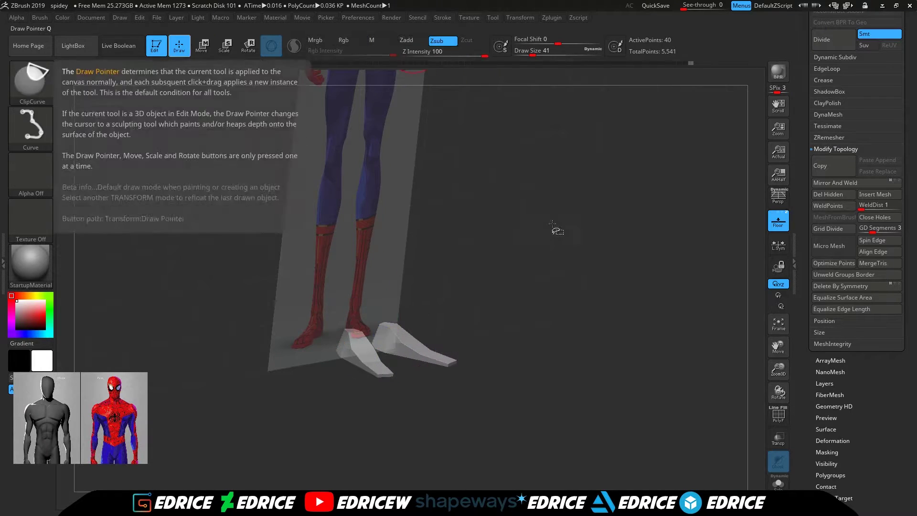
- Show and frame the whole figure to examine its proportions from the front and side
ctrl+shift+click(535, 229)
shift+drag(597, 267, 668, 306)
click(782, 327)
shift+drag(716, 340, 627, 372)
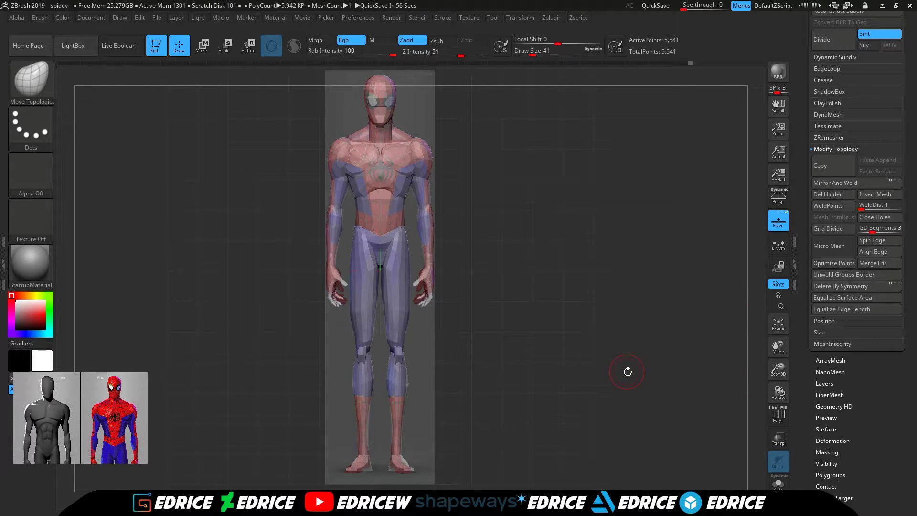
drag(628, 371, 674, 355)
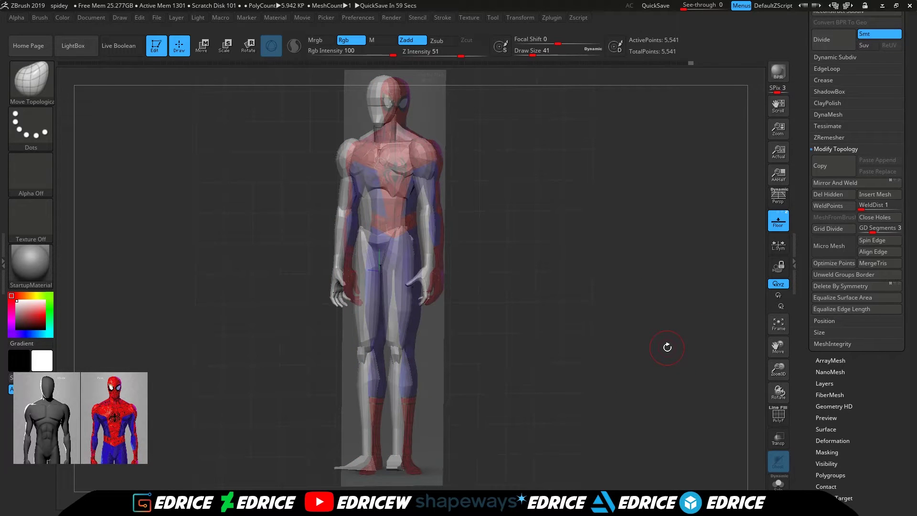
drag(779, 369, 777, 406)
drag(778, 347, 774, 458)
drag(656, 356, 638, 360)
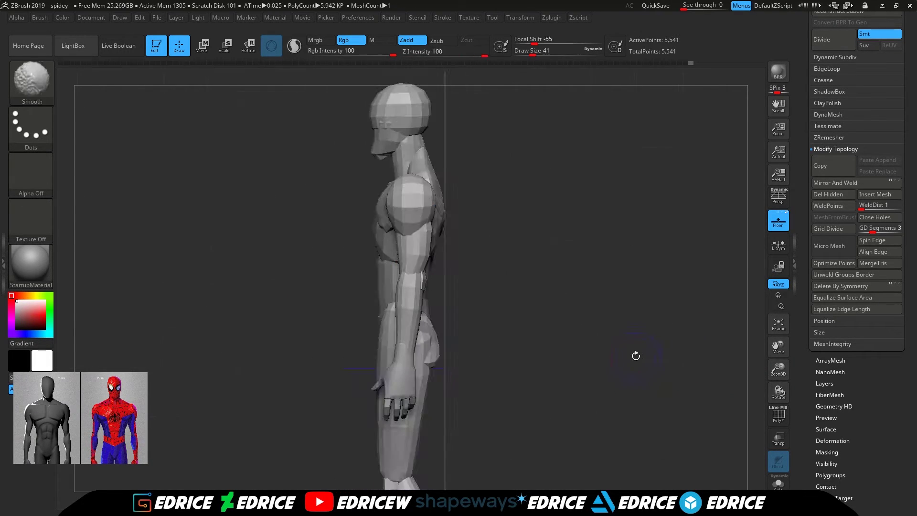
- Toggle the visibility of the parts around the hips and nudge the hip area with a brush size of 51
drag(534, 53, 532, 53)
drag(613, 246, 681, 268)
ctrl+shift+click(381, 346)
ctrl+shift+click(453, 306)
ctrl+shift+click(369, 350)
drag(537, 239, 513, 230)
ctrl+shift+click(513, 230)
ctrl+shift+click(412, 353)
ctrl+shift+click(409, 370)
drag(532, 53, 534, 53)
shift+drag(549, 143, 587, 147)
mouse_move(415, 347)
mouse_down()
mouse_move(398, 346)
mouse_move(413, 340)
mouse_up()
- Hide the abdomen and thighs, reshape the exposed pelvis with a brush size of 54, and restore the full body
ctrl+shift+click(424, 306)
ctrl+shift+click(392, 307)
ctrl+shift+click(391, 307)
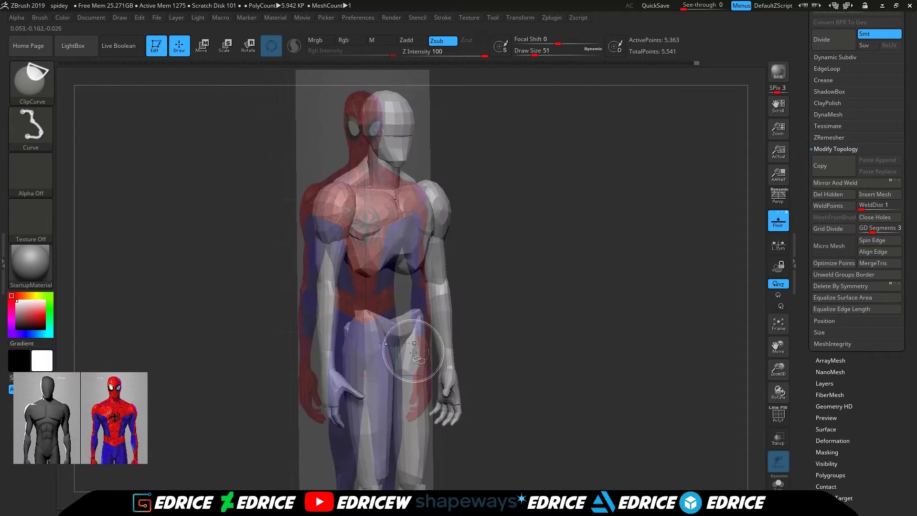
ctrl+shift+click(414, 342)
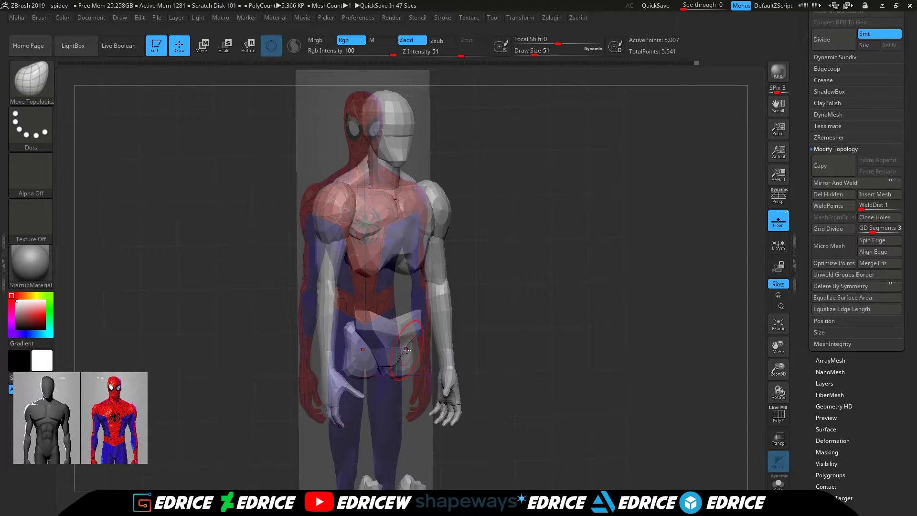
click(538, 52)
mouse_move(526, 191)
alt+mouse_down()
mouse_move(523, 282)
mouse_move(432, 307)
alt+mouse_up()
click(535, 52)
drag(521, 105, 420, 340)
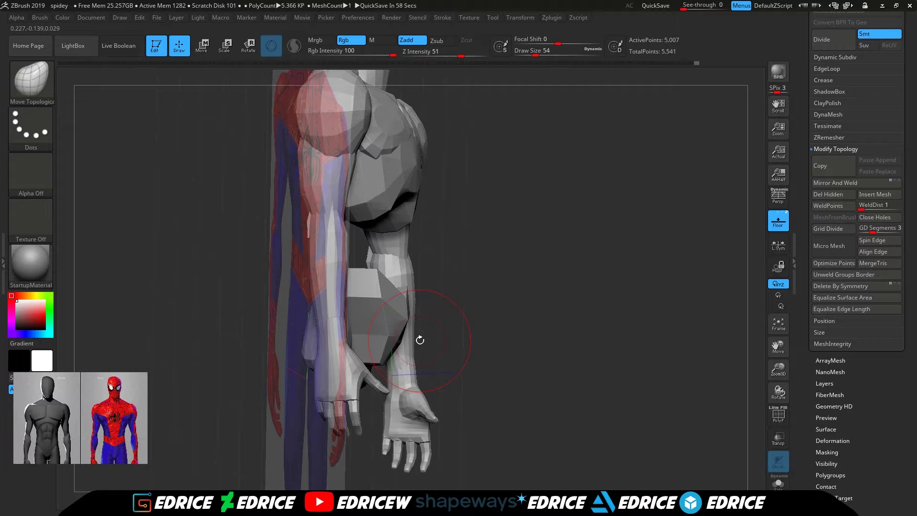
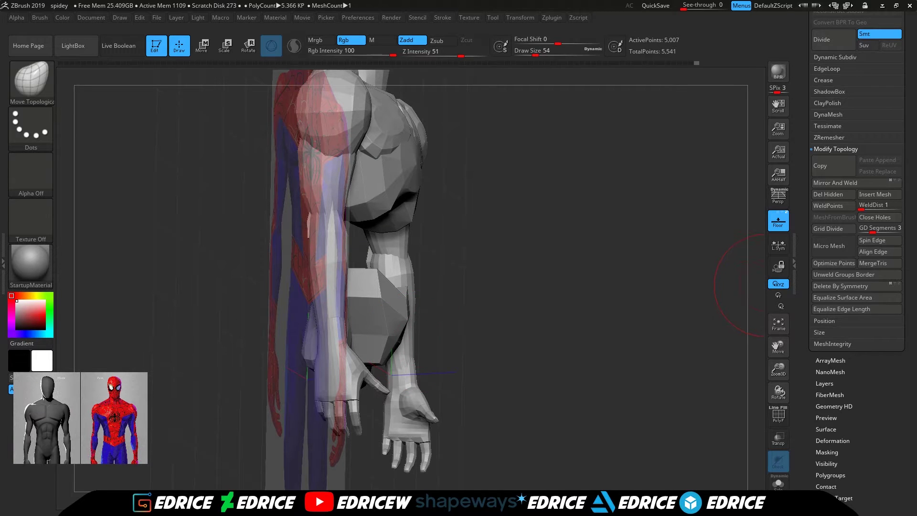
drag(621, 334, 587, 329)
mouse_move(497, 311)
mouse_down()
mouse_move(443, 307)
mouse_move(482, 287)
mouse_up()
drag(381, 323, 380, 328)
mouse_move(534, 335)
mouse_down()
mouse_move(497, 369)
mouse_move(602, 339)
mouse_up()
ctrl+shift+click(582, 362)
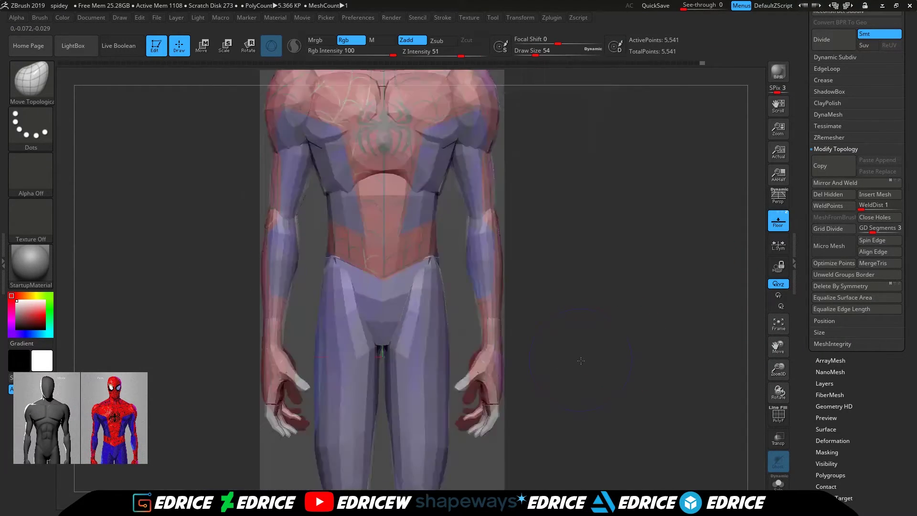
- Examine the full body against the reference from the front and the glutes and legs from the side
drag(767, 371, 577, 190)
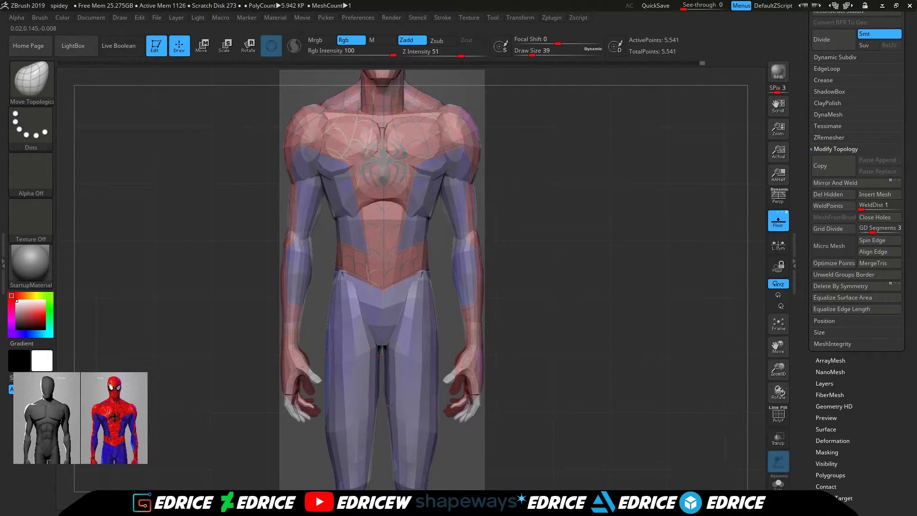
drag(771, 367, 770, 295)
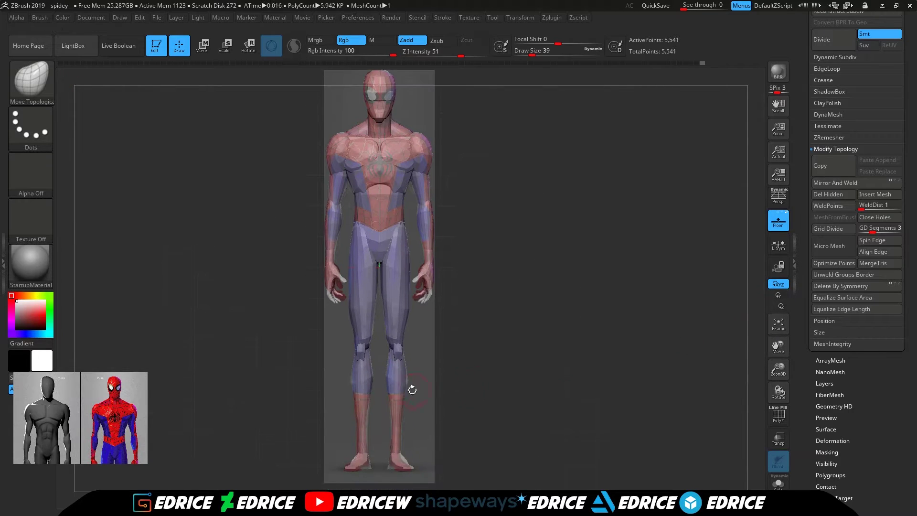
click(538, 54)
mouse_move(669, 230)
mouse_down()
mouse_move(631, 266)
mouse_move(623, 292)
mouse_up()
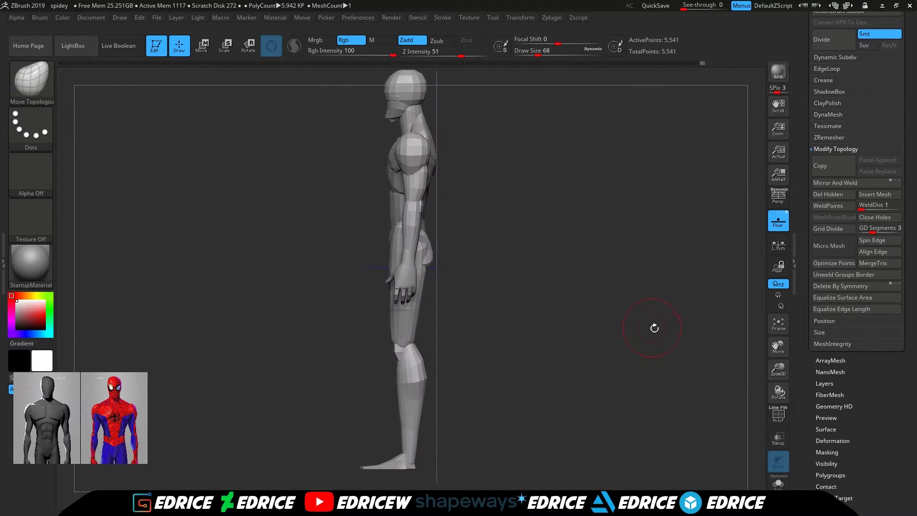
drag(777, 366, 775, 381)
drag(732, 352, 706, 351)
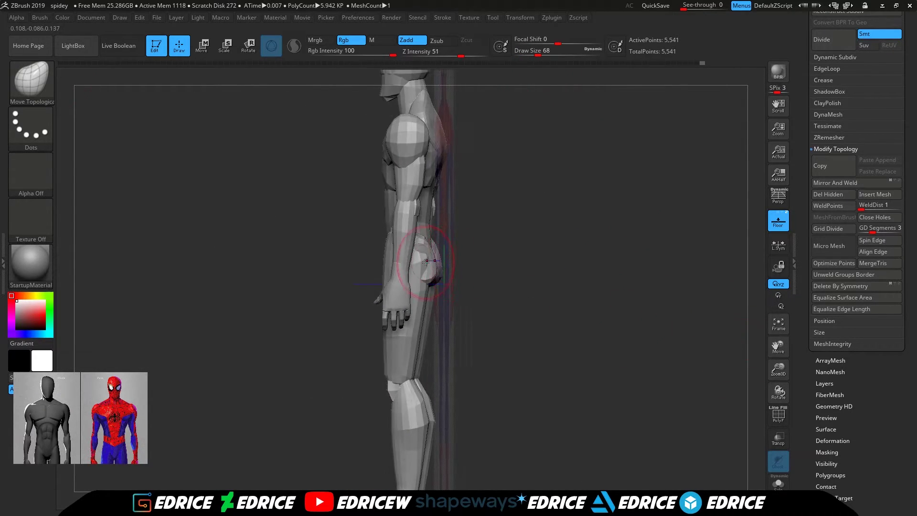
drag(575, 268, 668, 266)
- Subdivide the whole mannequin mesh and check the smoothed torso and arms from the front and side
drag(778, 370, 778, 415)
drag(778, 346, 778, 481)
drag(538, 52, 535, 52)
drag(560, 135, 541, 127)
drag(661, 299, 652, 299)
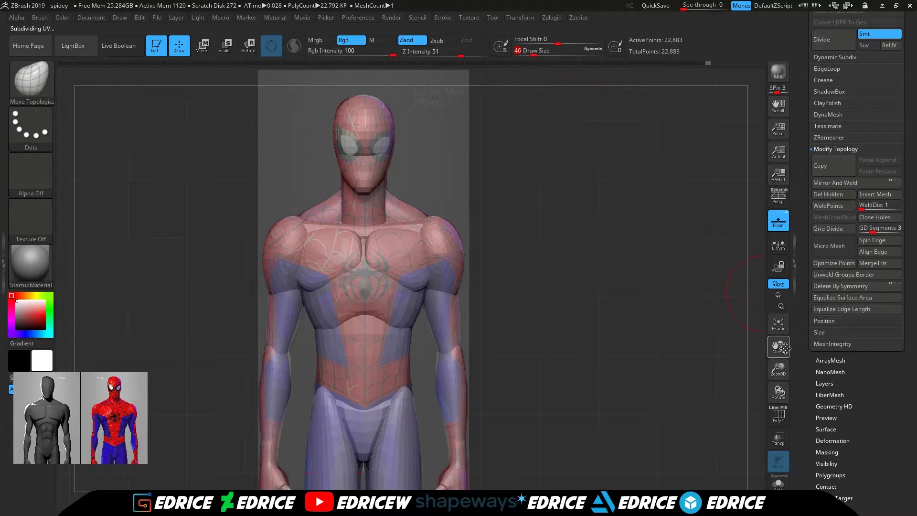
drag(778, 368, 782, 372)
drag(716, 349, 642, 353)
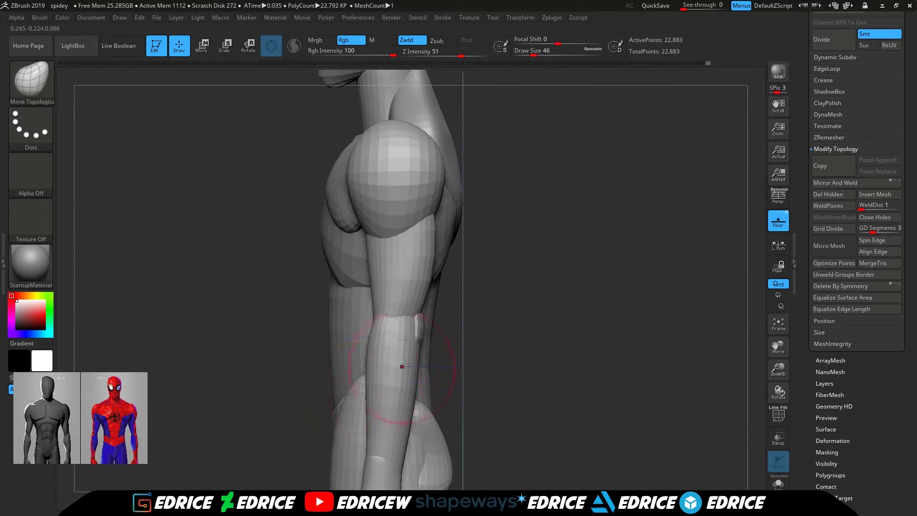
- Isolate the abdomen, reshape its sides from behind with a brush size of 62, and restore the full body
shift+drag(502, 340, 607, 332)
ctrl+shift+click(352, 365)
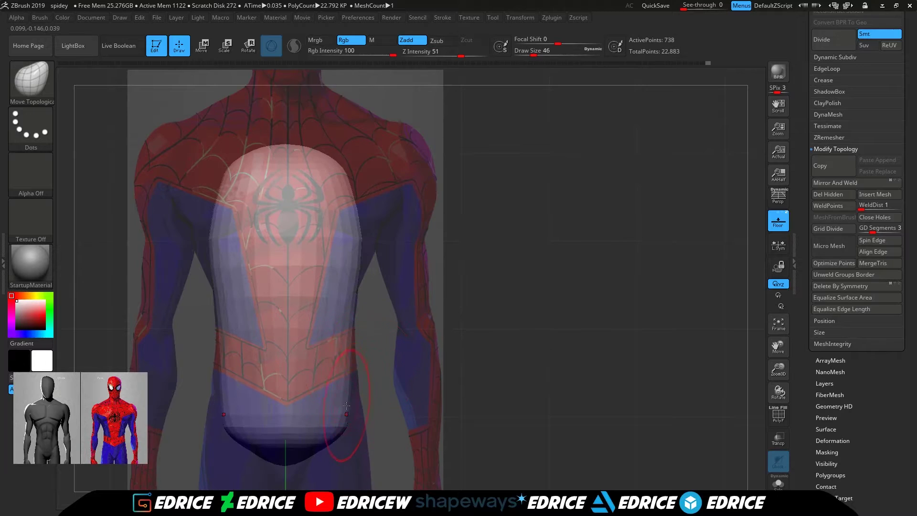
click(536, 53)
shift+drag(564, 129, 416, 234)
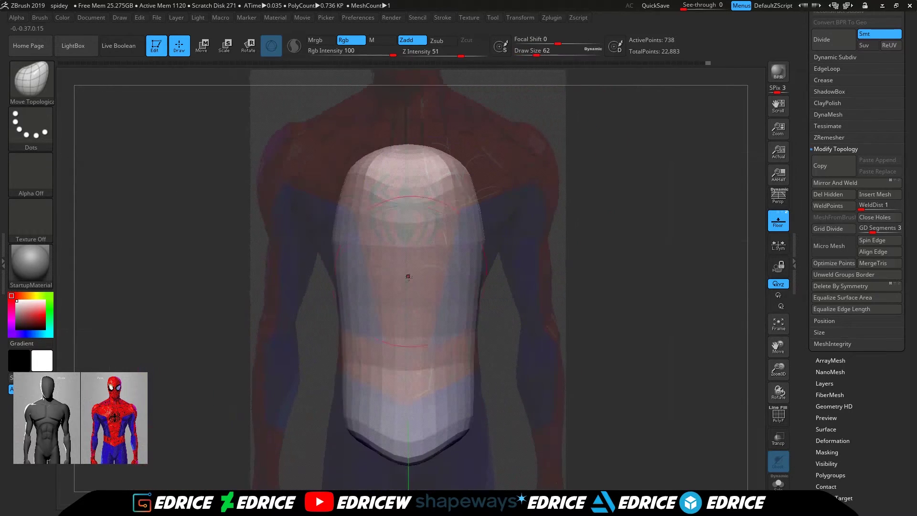
drag(346, 388, 352, 334)
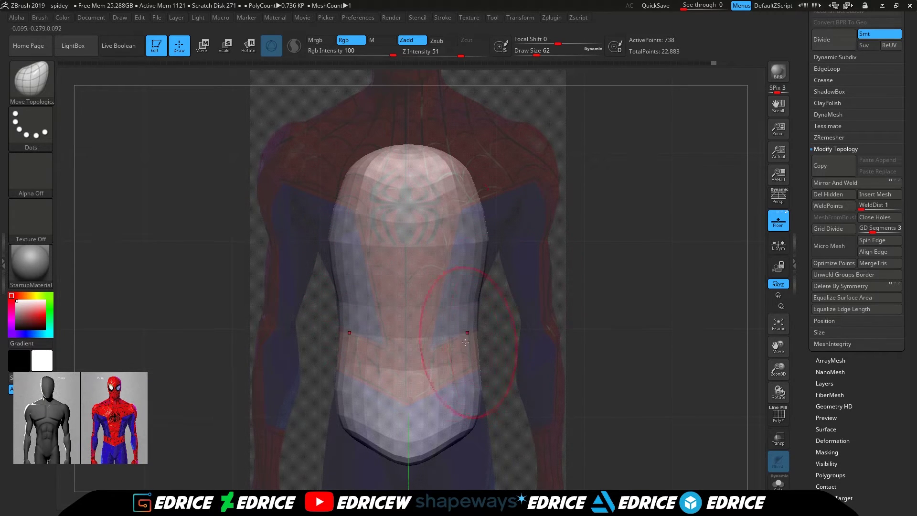
shift+drag(481, 409, 629, 369)
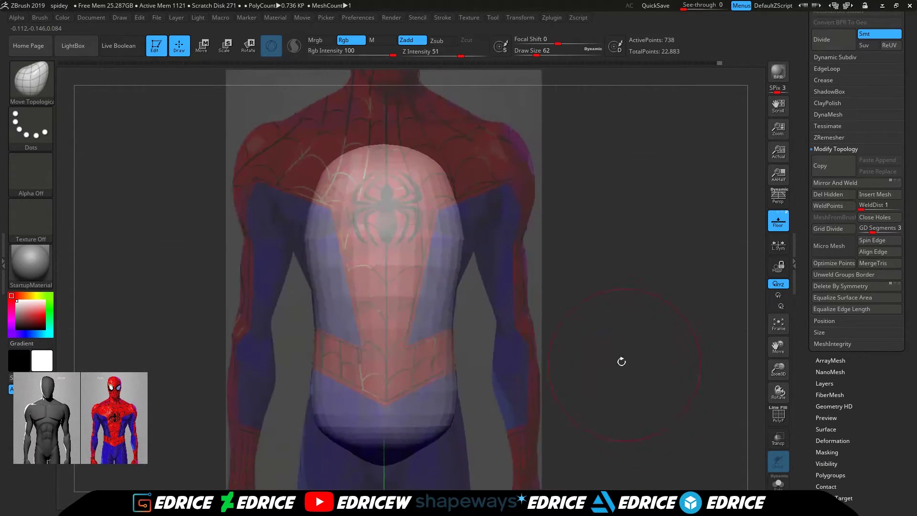
ctrl+shift+click(574, 273)
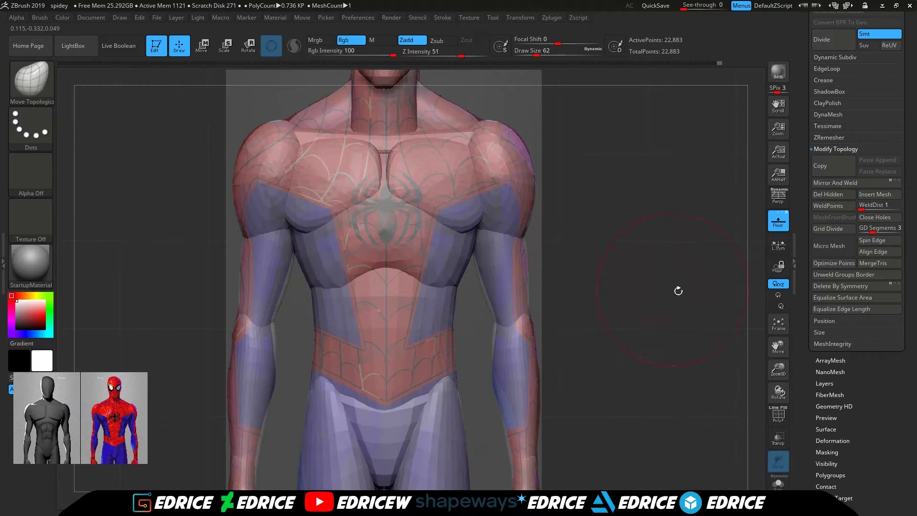
- Isolate the rib cage and build up its lower centre with the ClayBuildup brush at size 22
click(540, 53)
ctrl+shift+click(459, 249)
click(531, 53)
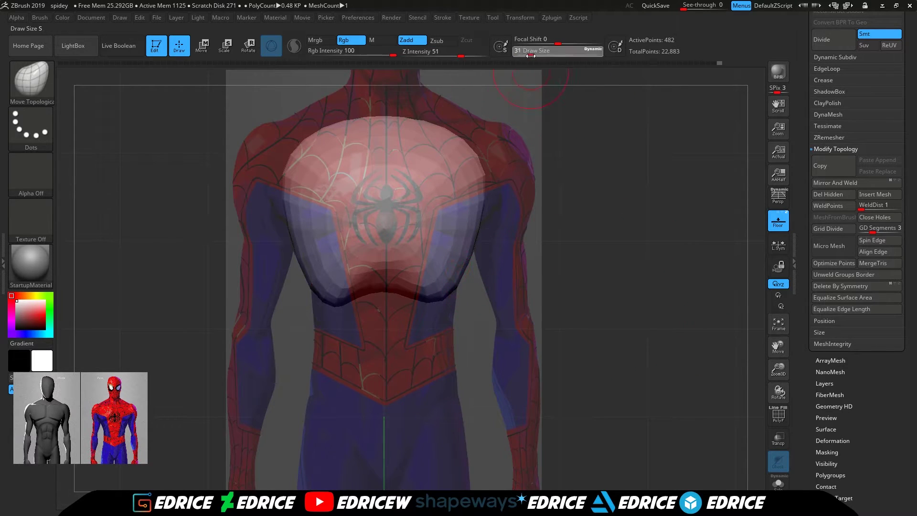
mouse_move(506, 272)
mouse_down()
mouse_move(406, 274)
mouse_move(510, 277)
mouse_up()
click(534, 52)
key(b)
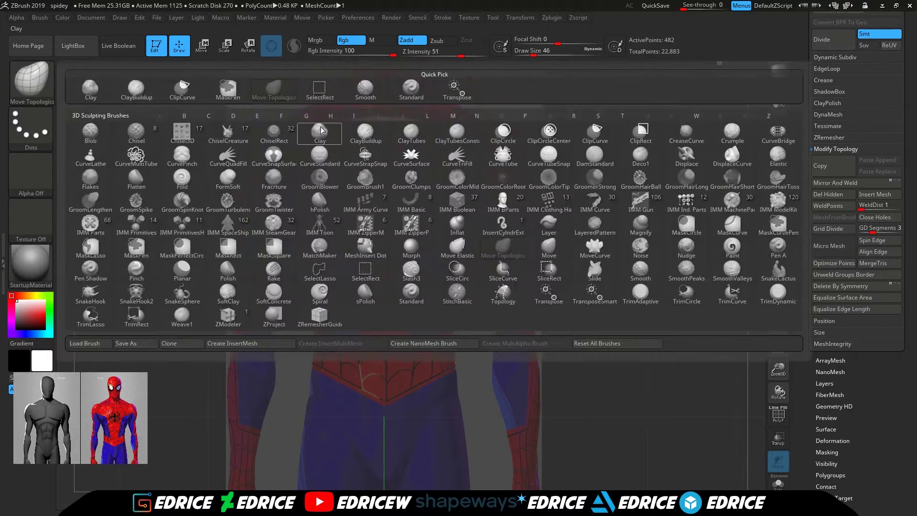
click(319, 202)
click(528, 54)
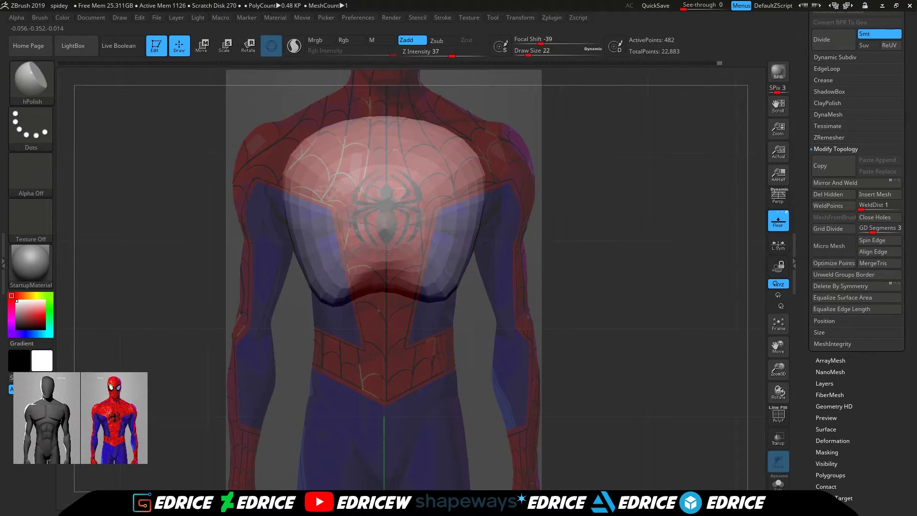
key(b)
click(135, 98)
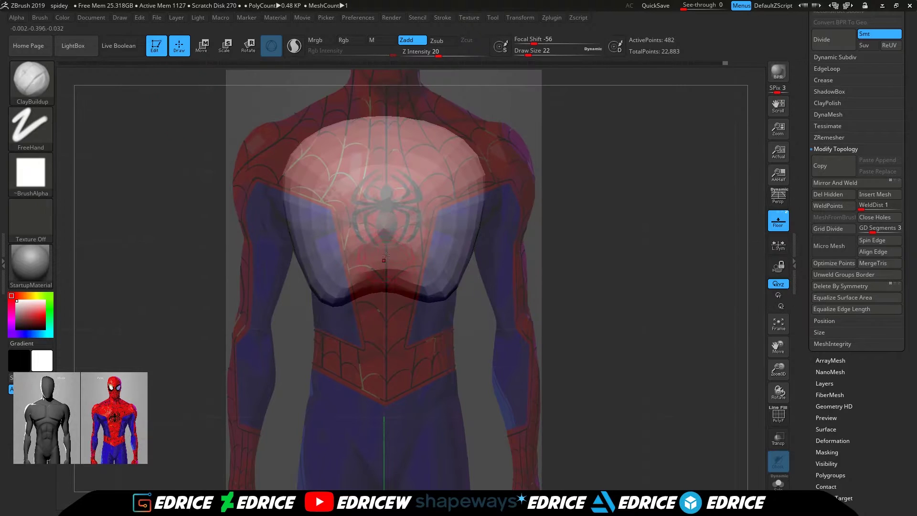
drag(413, 232, 400, 251)
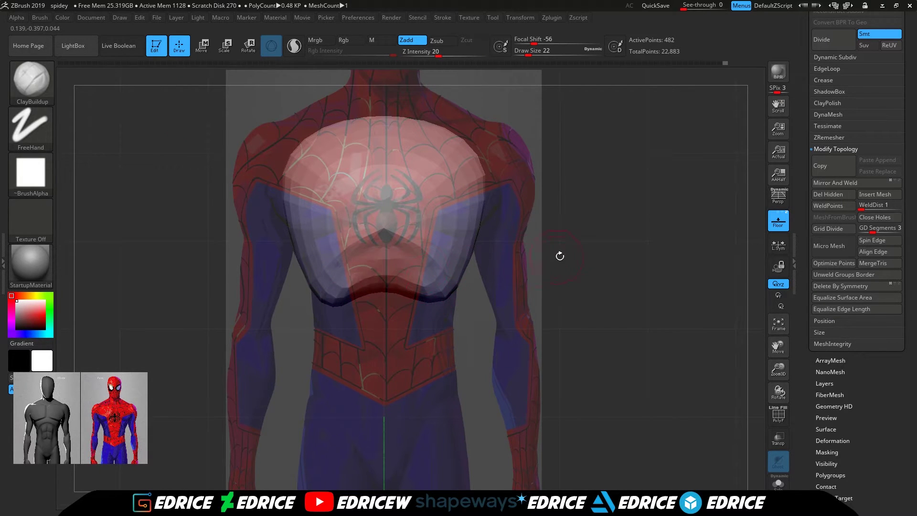
- Restore the full body and check the chest against the reference from an angle and from the front
ctrl+shift+click(568, 246)
drag(614, 236, 563, 239)
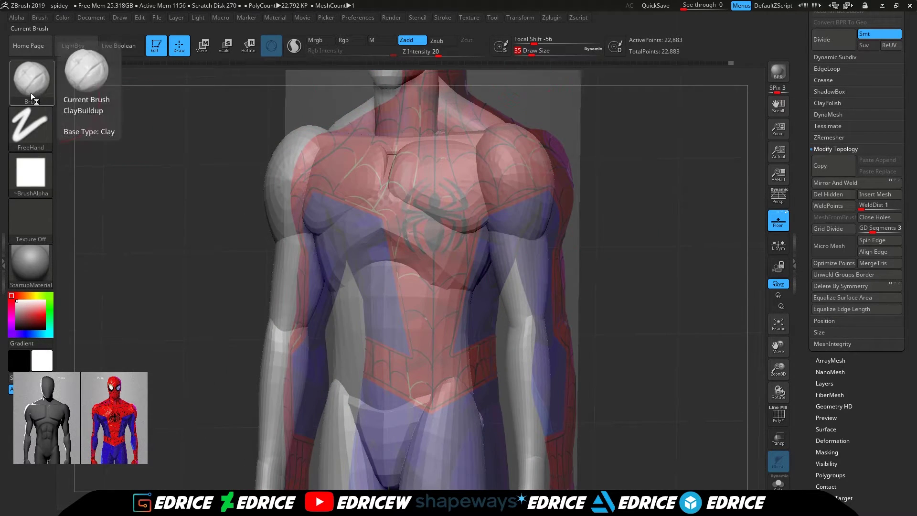
shift+drag(631, 263, 674, 265)
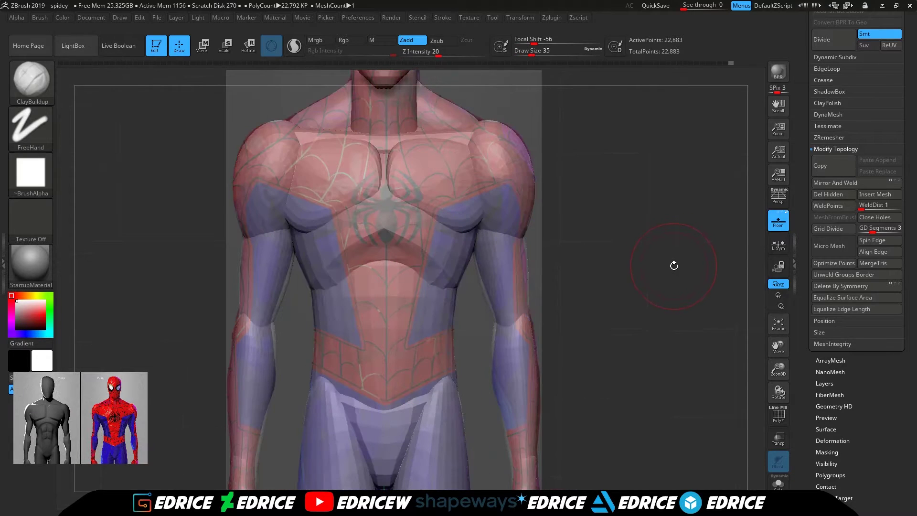
- Switch to the Move Topological brush with a draw size of 104 and isolate the abdomen
click(32, 81)
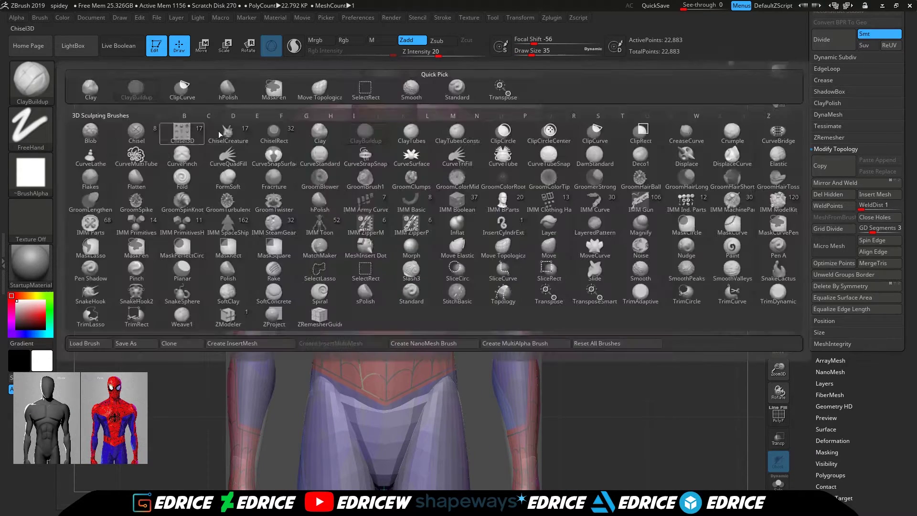
click(321, 92)
drag(527, 54, 542, 55)
drag(599, 137, 542, 144)
ctrl+shift+click(398, 307)
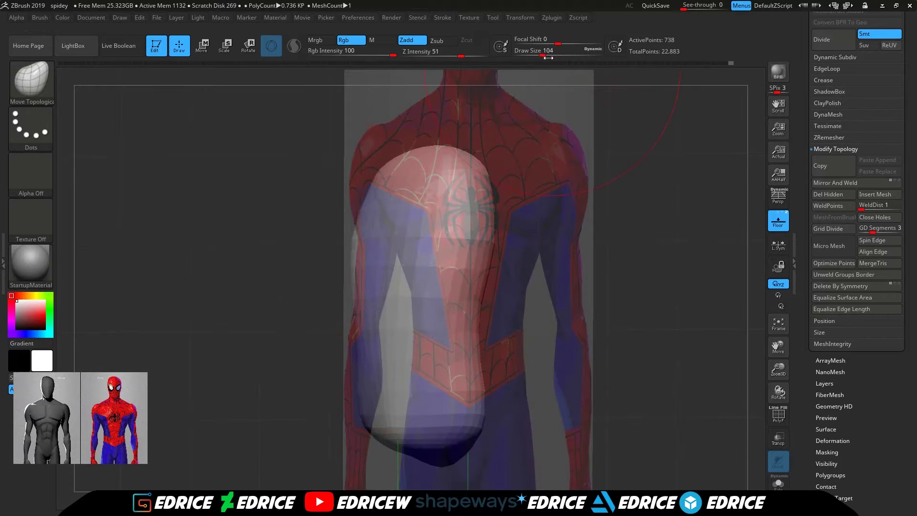
- Reshape the side profile of the isolated abdomen with the Move Topological brush, then restore the full figure
shift+drag(590, 174, 387, 286)
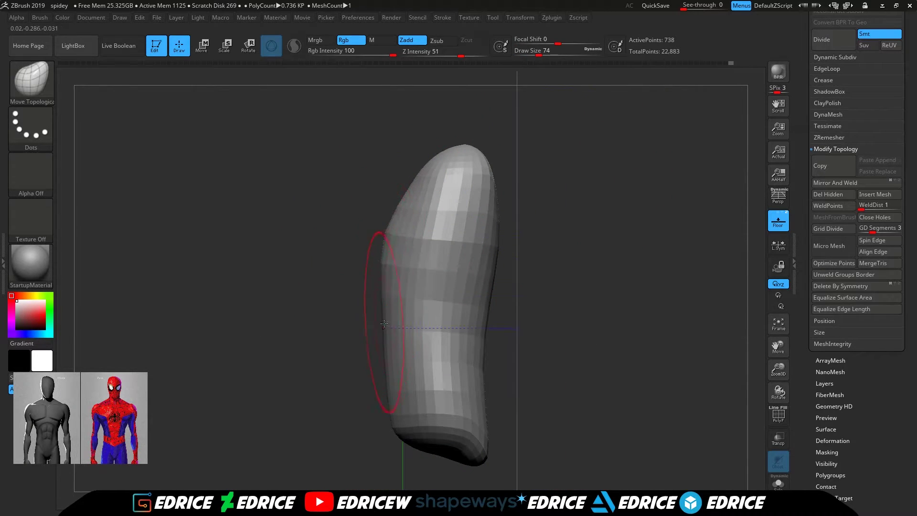
drag(382, 376, 375, 370)
ctrl+shift+click(315, 409)
- Isolate and mask the abdomen, show the full figure again, and invert the mask so only the abdomen is editable
shift+drag(312, 413, 483, 301)
click(534, 54)
drag(562, 116, 368, 248)
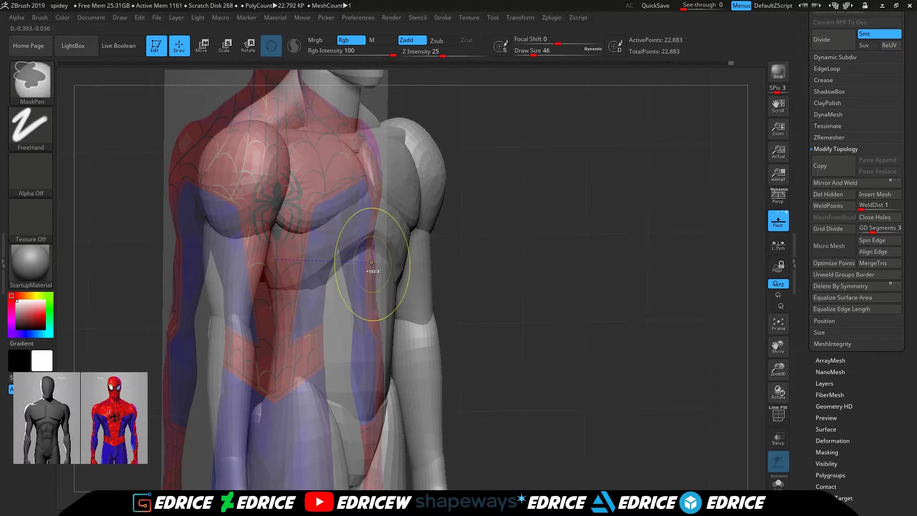
ctrl+shift+click(373, 267)
ctrl+drag(445, 148, 248, 343)
ctrl+shift+click(534, 236)
ctrl+click(522, 240)
- Adjust the abdomen with the Move Topological brush at draw size 101, then clear the mask
click(543, 54)
shift+drag(377, 255, 489, 213)
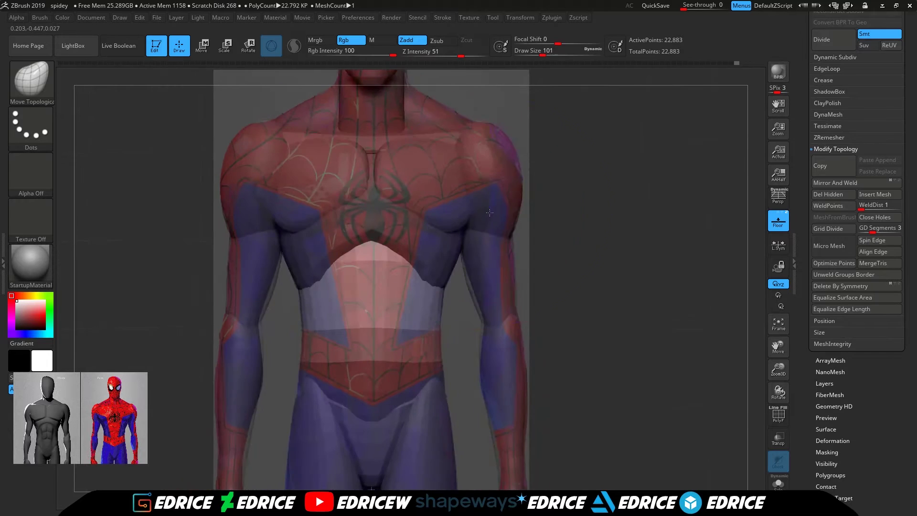
ctrl+drag(645, 248, 707, 296)
- Turn off the floor grid and its reference image around the figure
drag(778, 369, 778, 346)
drag(778, 346, 734, 350)
drag(542, 53, 536, 53)
drag(778, 373, 776, 341)
click(779, 221)
drag(755, 375, 778, 410)
drag(778, 347, 764, 448)
mouse_move(745, 447)
mouse_down()
mouse_move(721, 304)
mouse_move(688, 272)
mouse_up()
- Refine the jaw and lower face with the Move Topological brush at draw size 31
drag(537, 54, 530, 53)
drag(289, 291, 312, 282)
key(shift)
shift+drag(321, 175, 308, 205)
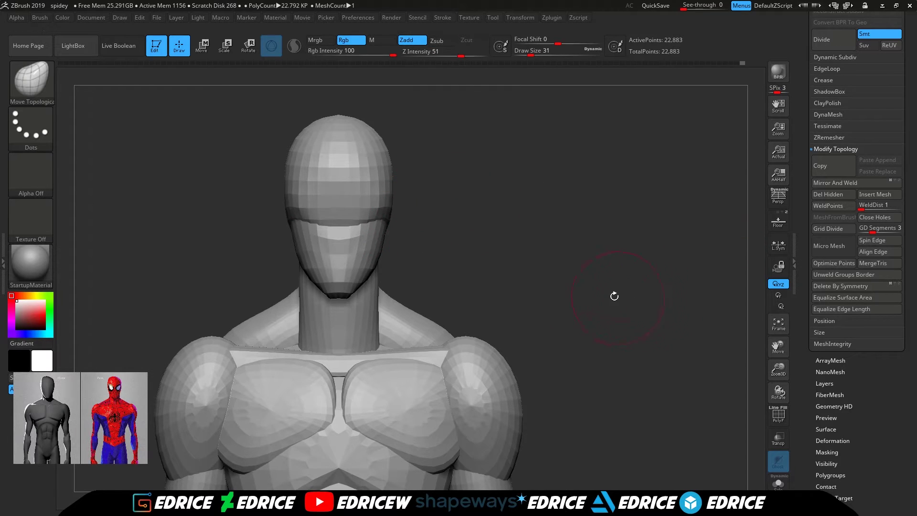
- Isolate the neck to work on its form, switch to the ClayBuildup brush, and restore the full figure
drag(434, 252, 370, 293)
ctrl+shift+click(421, 283)
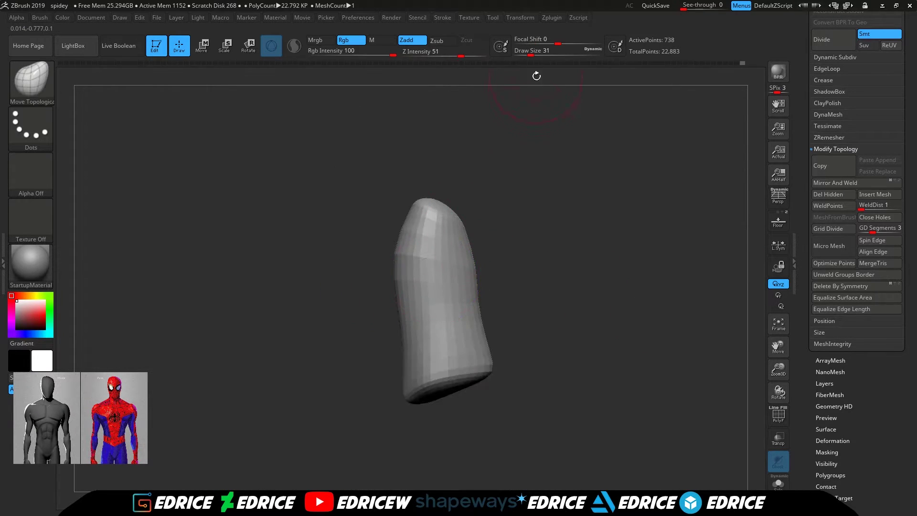
shift+drag(543, 189, 430, 158)
click(30, 81)
click(143, 93)
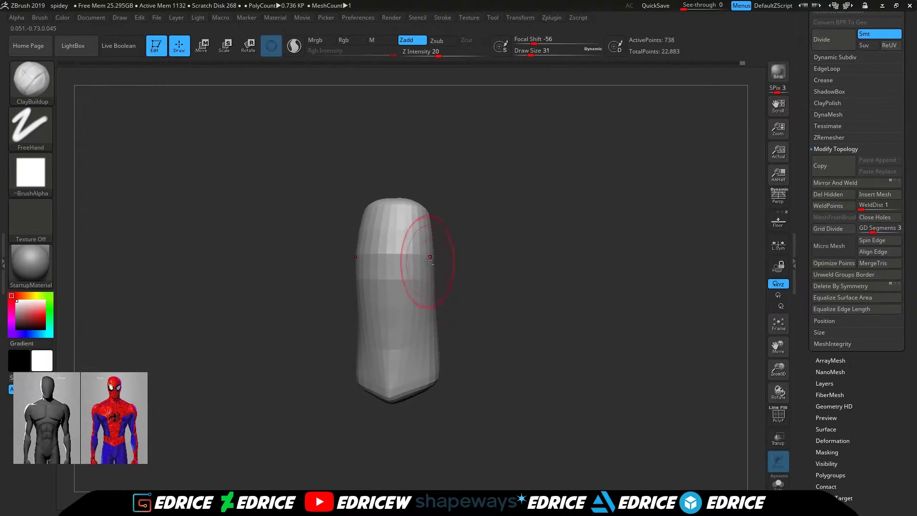
ctrl+shift+click(507, 291)
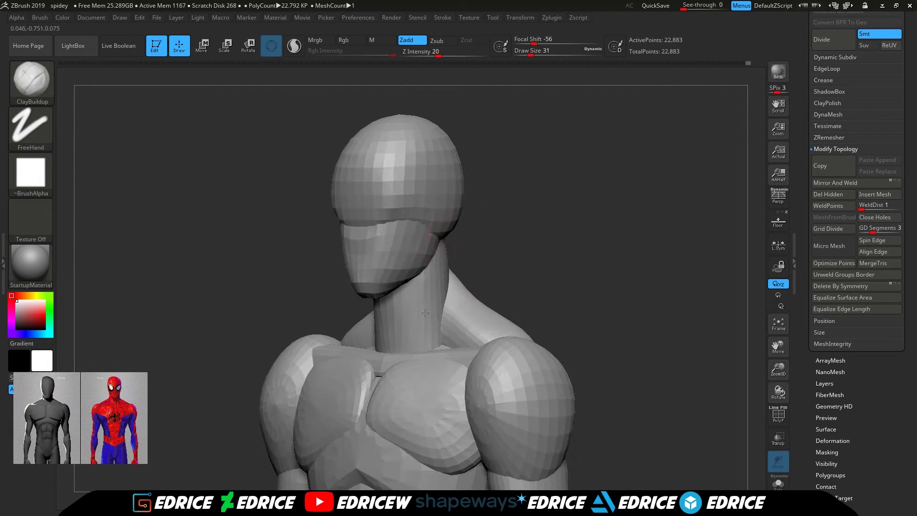
- Carve a vertical spine groove down the middle of the trapezius and lower back with the DamStandard brush
shift+drag(475, 244, 558, 211)
mouse_move(677, 310)
mouse_down()
mouse_move(536, 317)
mouse_move(593, 321)
mouse_up()
ctrl+shift+click(529, 321)
ctrl+shift+click(574, 323)
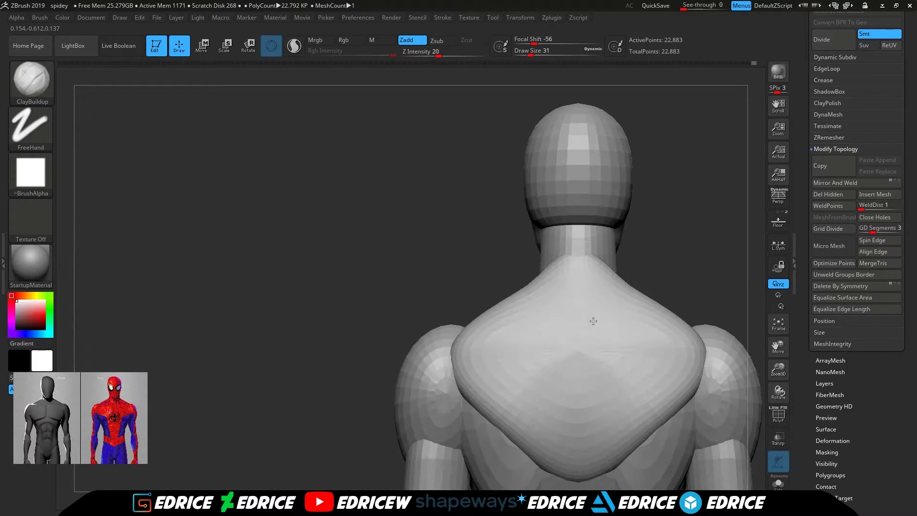
alt+drag(776, 365, 683, 291)
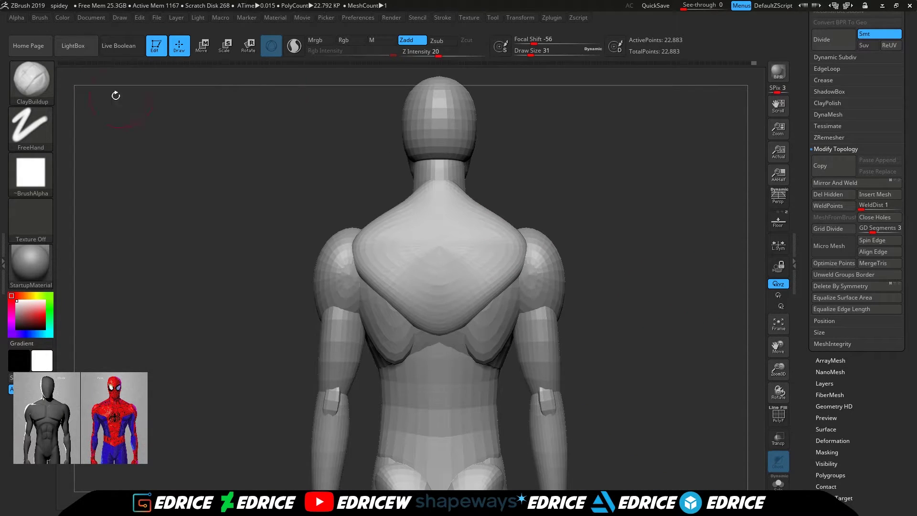
key(b)
key(d)
key(s)
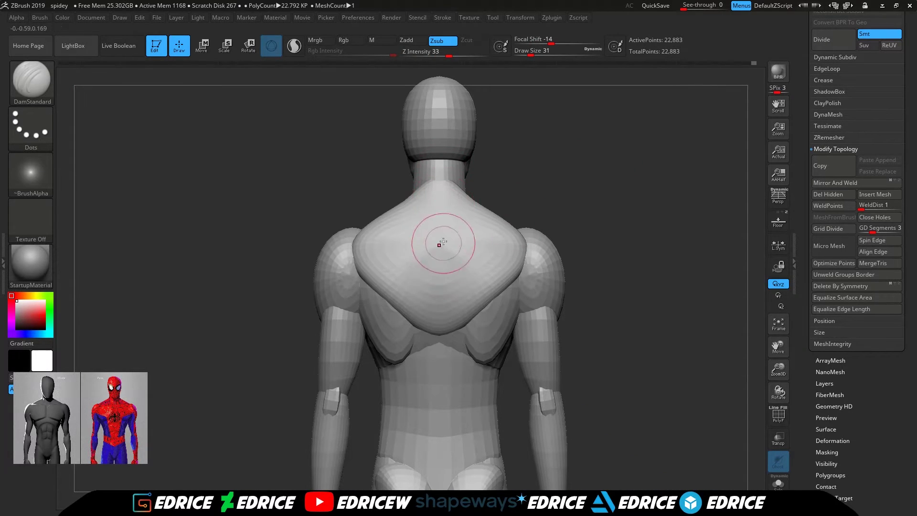
drag(439, 252, 442, 305)
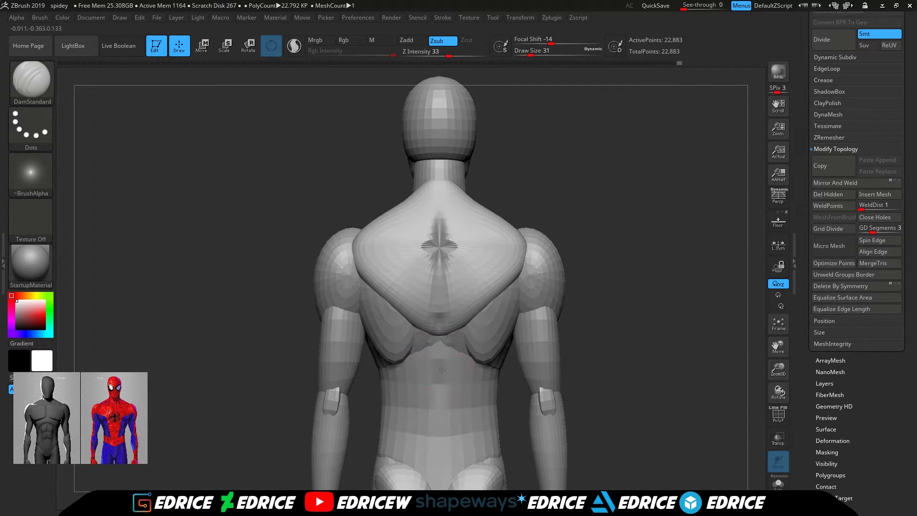
drag(441, 366, 441, 432)
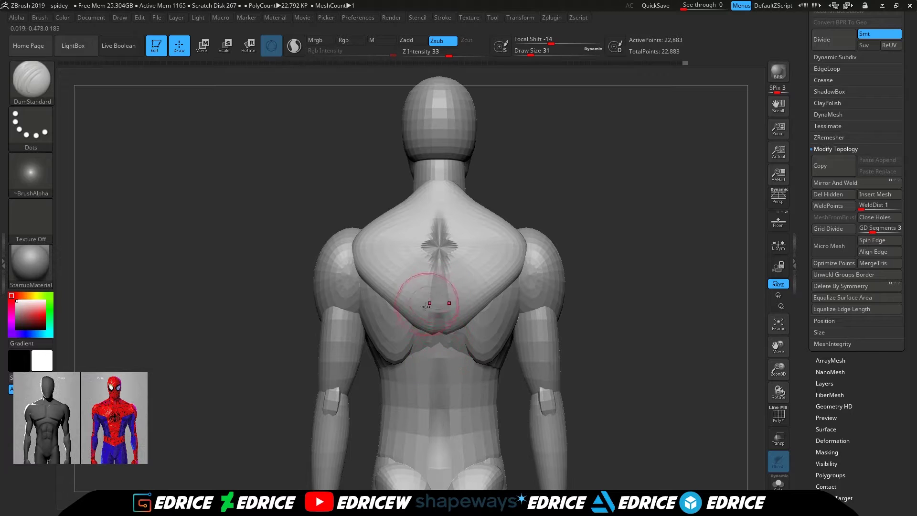
- Smooth the lat muscles below the trapezius, isolating them for the surface work, and restore the full figure
mouse_move(406, 351)
shift+mouse_down()
mouse_move(398, 362)
mouse_move(393, 344)
shift+mouse_up()
drag(595, 286, 616, 295)
shift+drag(377, 336, 398, 362)
right_drag(395, 316, 450, 317)
ctrl+shift+click(449, 315)
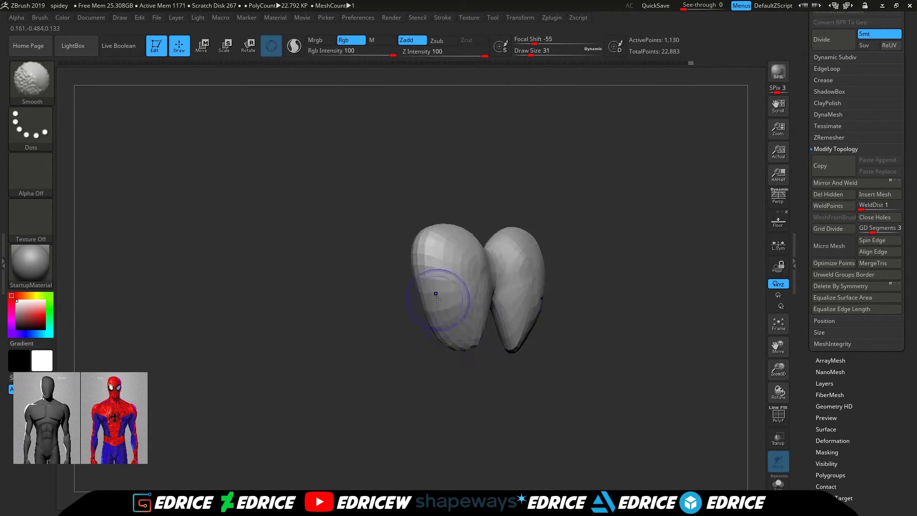
ctrl+shift+click(651, 307)
drag(651, 307, 710, 263)
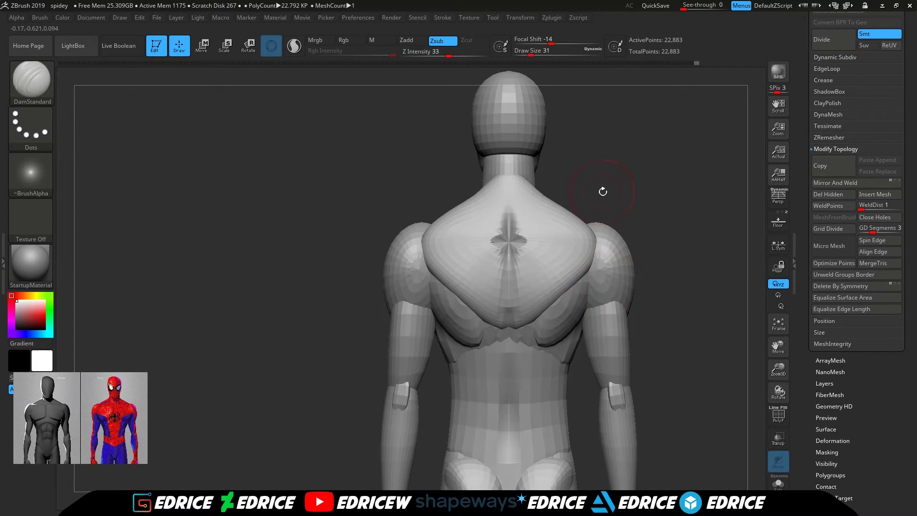
- Sculpt across the upper back with the DamStandard brush and smooth the trapezius near the neck
drag(424, 246, 479, 240)
shift+drag(553, 213, 514, 196)
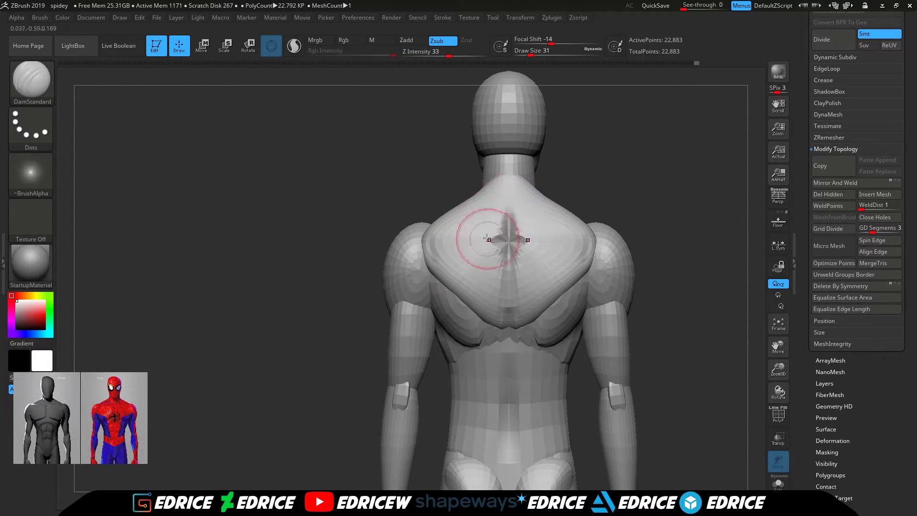
right_drag(513, 220, 431, 257)
- Isolate the trapezius, reshape its side profile with the Move Topological brush, and restore the full figure
ctrl+shift+click(341, 216)
click(32, 81)
click(368, 92)
click(536, 52)
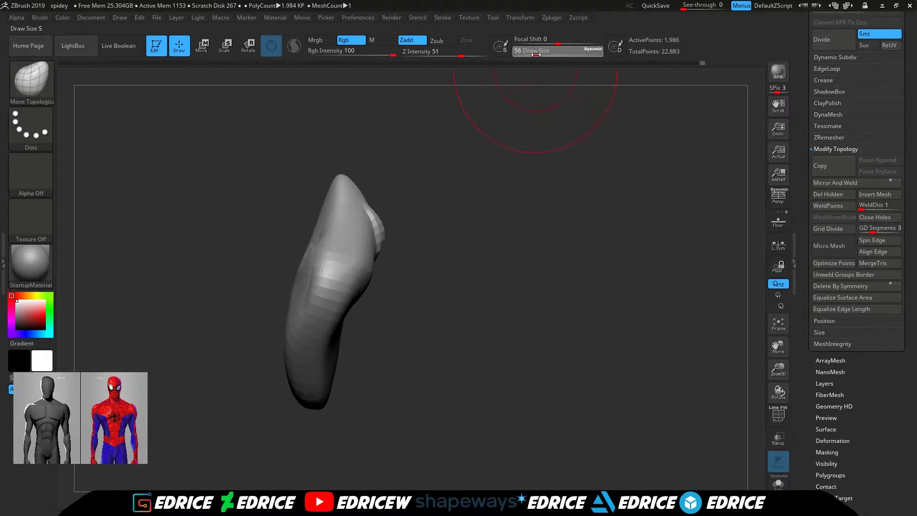
right_drag(416, 215, 390, 262)
right_drag(457, 183, 455, 198)
drag(385, 257, 397, 282)
ctrl+shift+click(536, 233)
- Isolate the neck, smooth its back edge at draw size 41, and restore the full figure
mouse_move(536, 234)
right_down()
mouse_move(540, 205)
mouse_move(397, 259)
mouse_move(404, 228)
right_up()
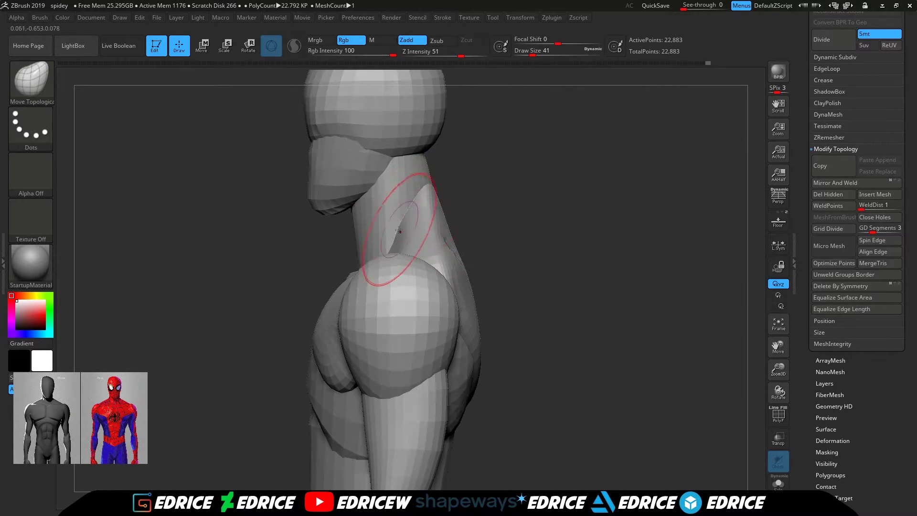
ctrl+shift+click(428, 217)
right_drag(382, 93, 410, 174)
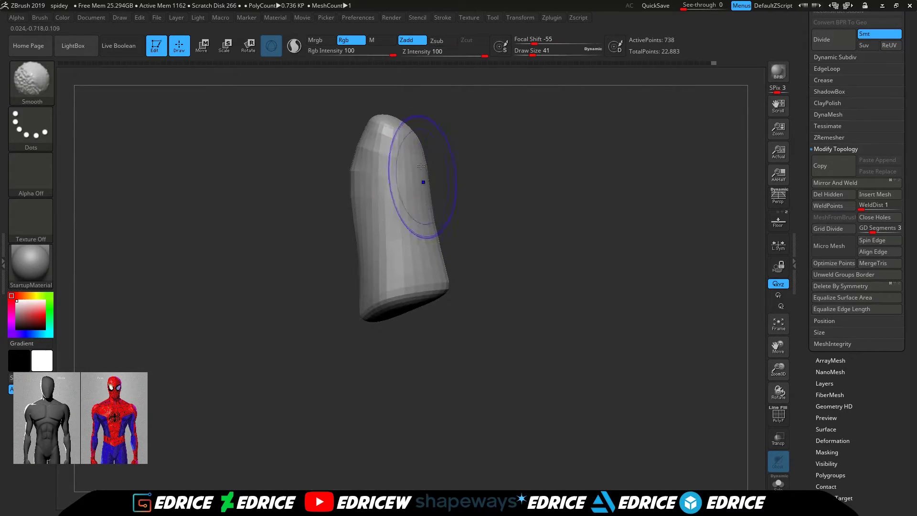
ctrl+shift+click(443, 205)
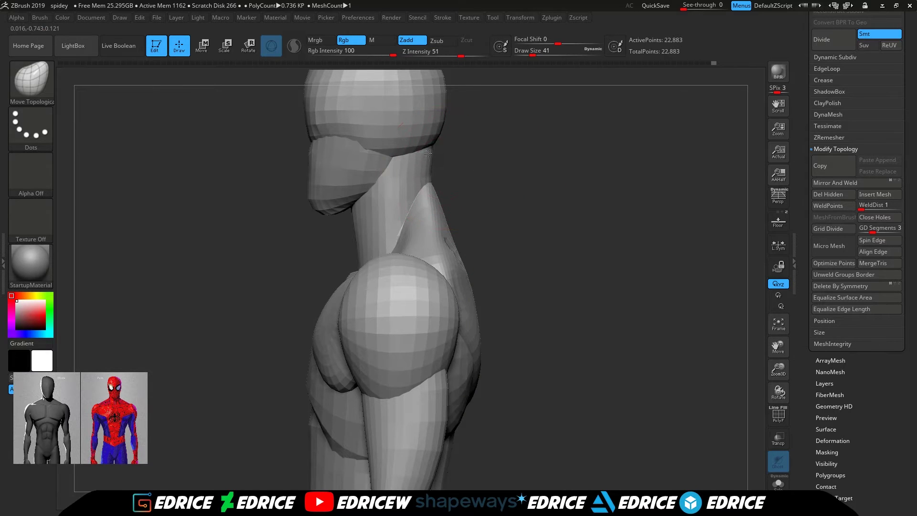
- Reshape the inner and lower edges of the buttocks with the Move Topological brush at draw size 33
shift+right_drag(428, 153, 456, 176)
drag(778, 369, 711, 320)
drag(713, 62, 539, 64)
click(529, 54)
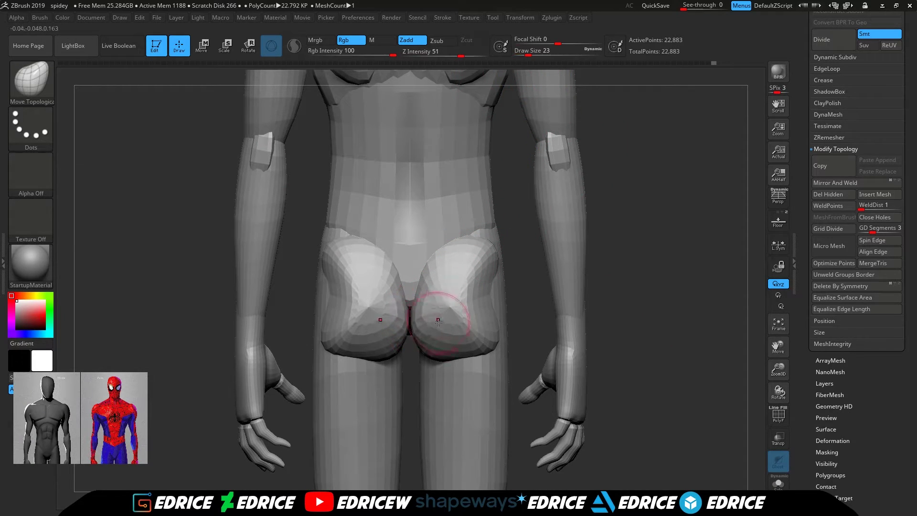
drag(539, 52, 531, 53)
drag(396, 288, 404, 286)
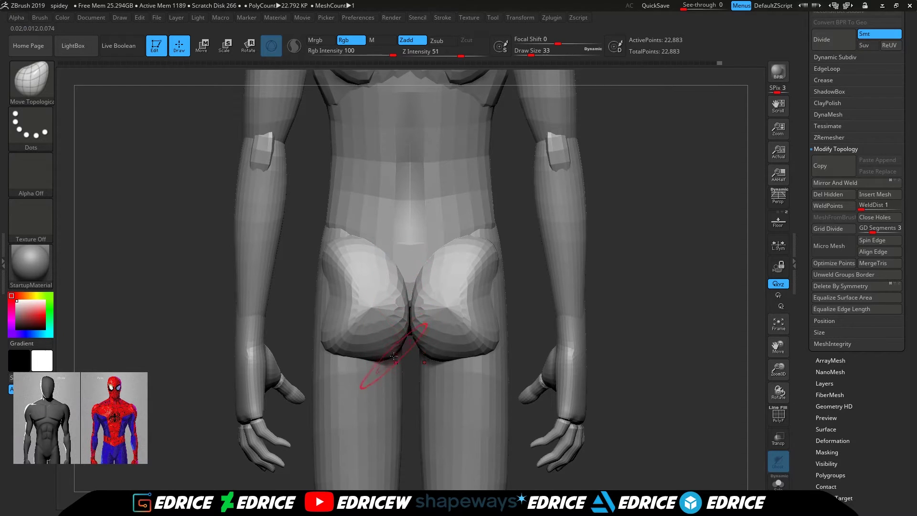
right_drag(397, 349, 377, 353)
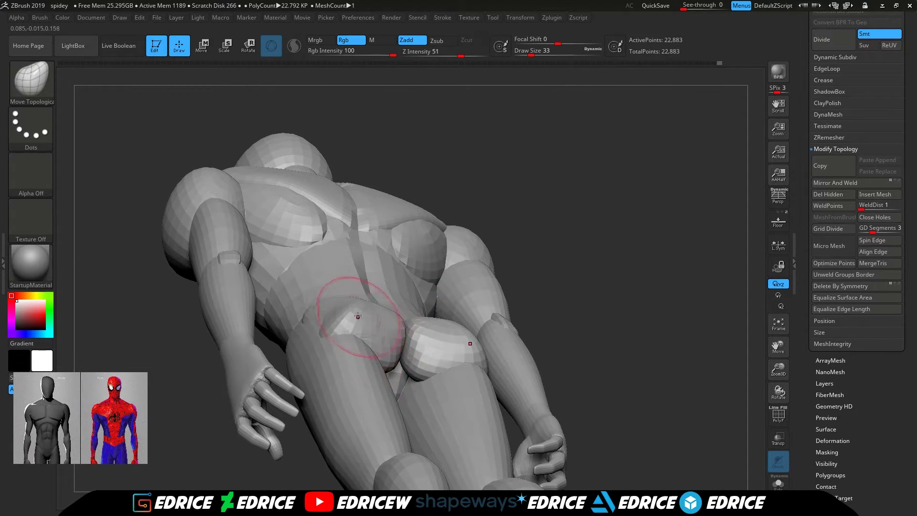
right_drag(538, 271, 507, 205)
right_drag(378, 327, 393, 376)
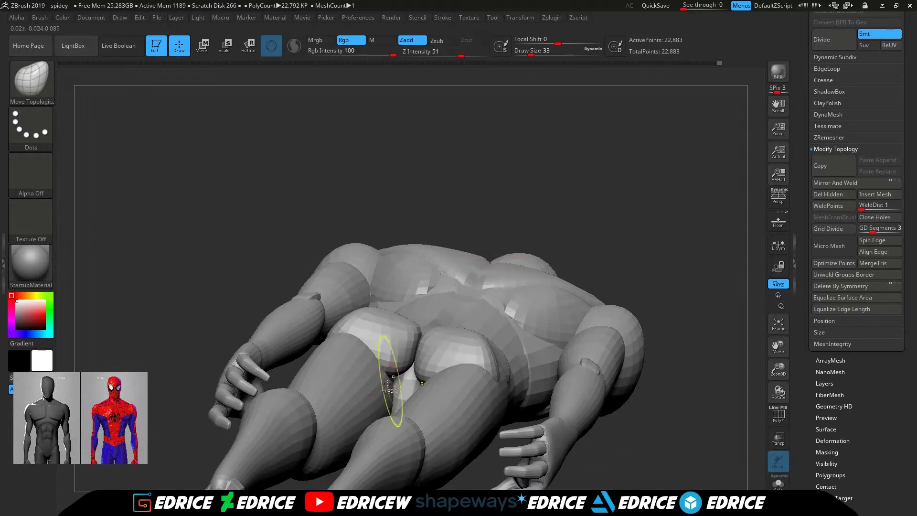
- Isolate the thighs, reshape their upper ends with the Move Topological brush at draw size 46, and restore the full figure
ctrl+shift+click(390, 376)
right_drag(452, 207, 405, 367)
click(534, 53)
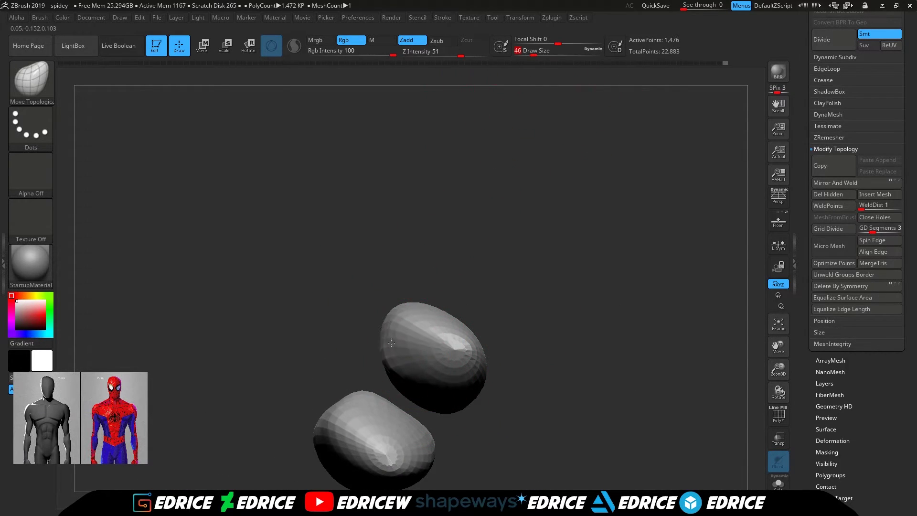
right_drag(460, 377, 448, 186)
ctrl+shift+click(594, 299)
- Isolate the thighs again and pull in their inner upper edges below the buttocks, then show all parts
right_drag(636, 178, 469, 241)
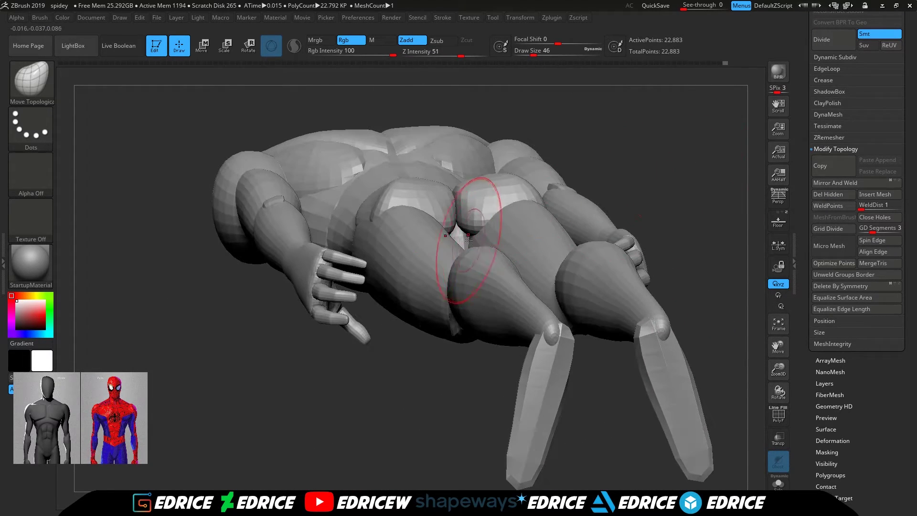
ctrl+shift+click(472, 243)
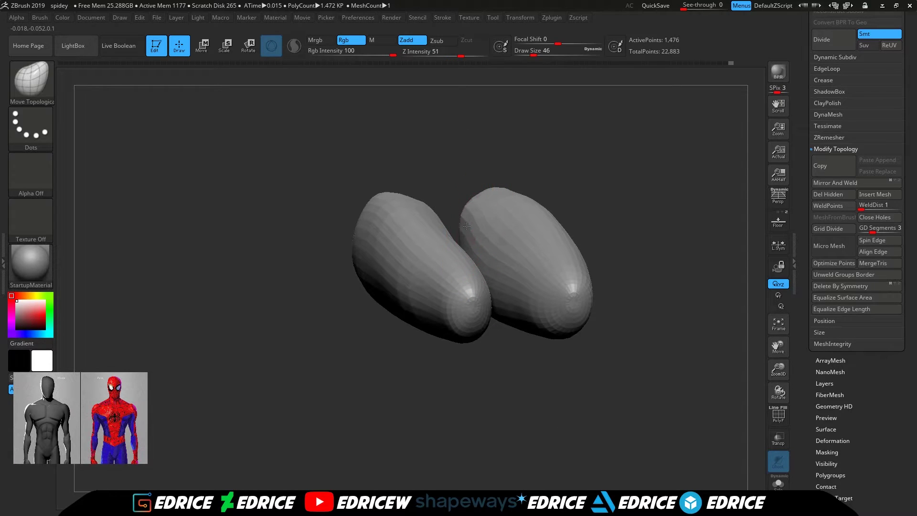
right_drag(479, 238, 555, 189)
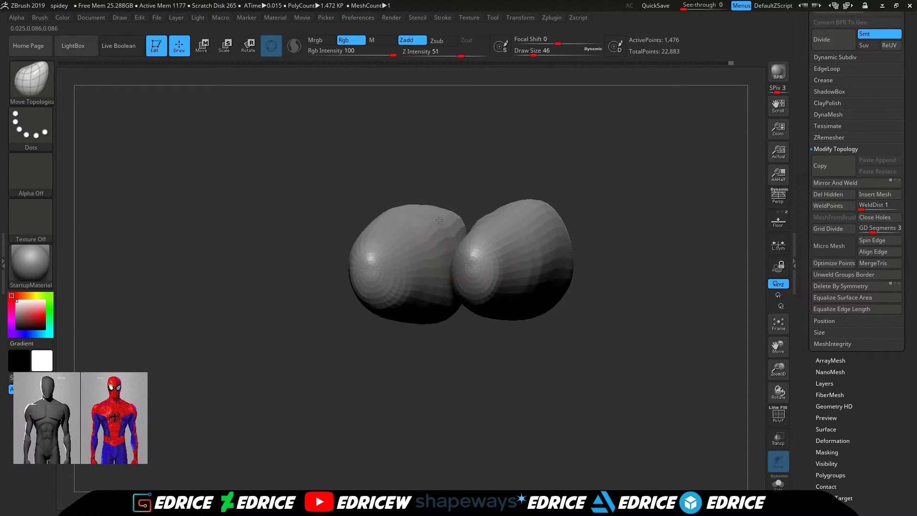
right_drag(424, 231, 444, 226)
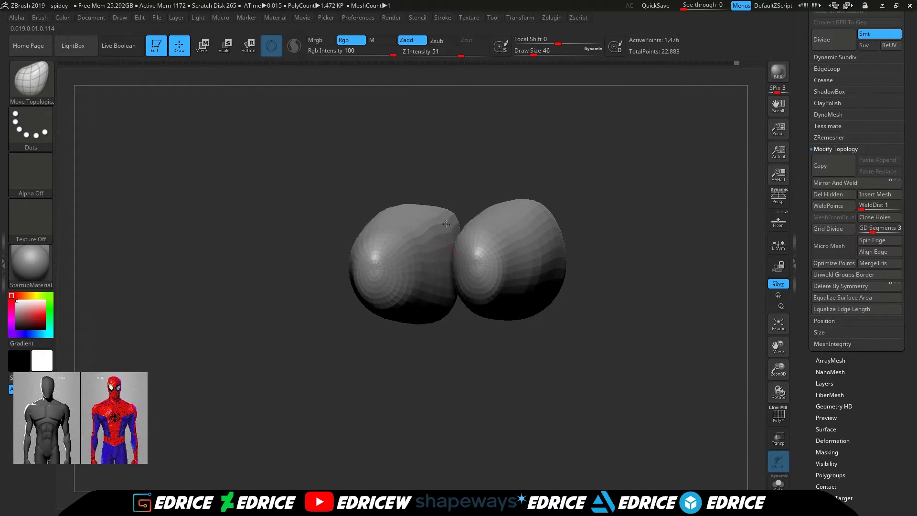
ctrl+shift+click(544, 162)
- Flatten the backs of the isolated thighs with the hPolish brush, then restore the full figure
shift+right_drag(544, 162, 638, 253)
drag(778, 347, 742, 415)
click(44, 87)
click(275, 95)
ctrl+shift+click(377, 222)
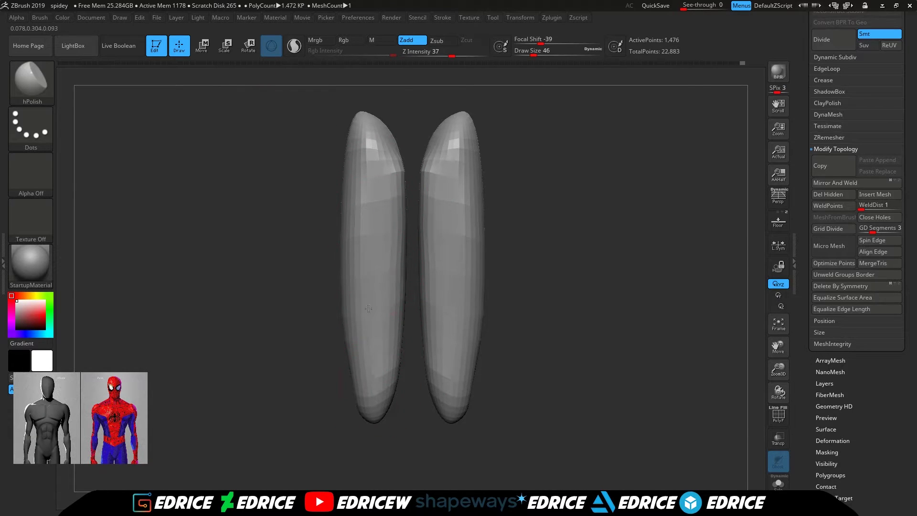
ctrl+shift+click(620, 266)
- Flatten the backs of the calves with the hPolish brush at draw size 35
drag(778, 346, 792, 168)
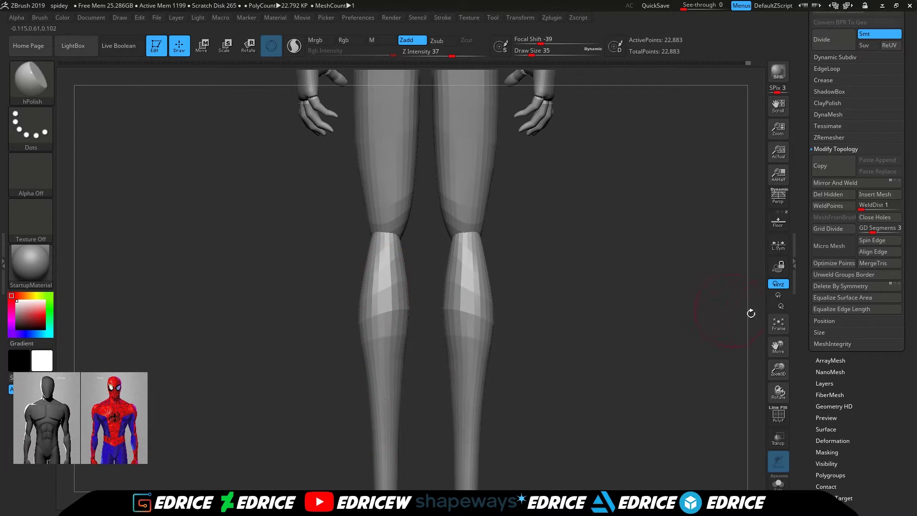
drag(778, 346, 797, 265)
drag(407, 210, 405, 183)
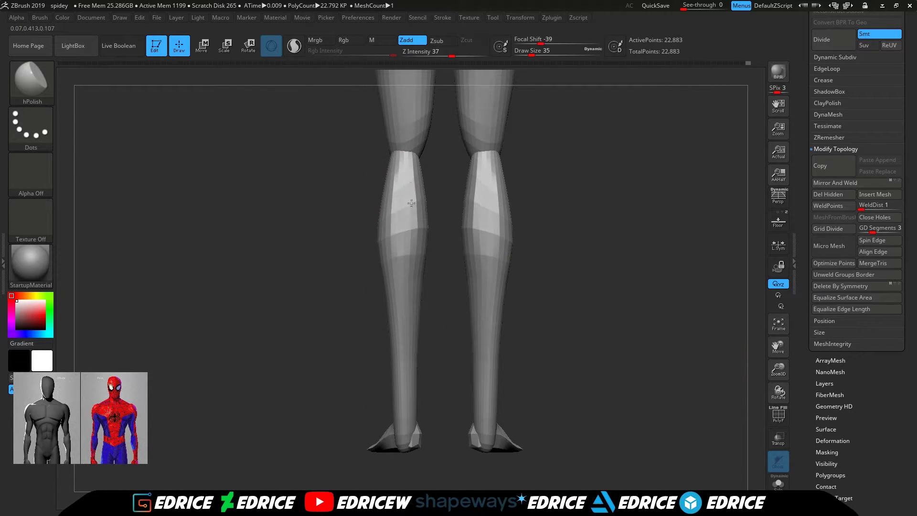
mouse_move(411, 215)
right_down()
mouse_move(444, 202)
mouse_move(409, 219)
right_up()
- Pull down the outer front edges of the feet with the Move Topological brush at draw size 25
mouse_move(473, 207)
right_down()
mouse_move(647, 272)
mouse_move(726, 383)
mouse_move(202, 152)
right_up()
key(b)
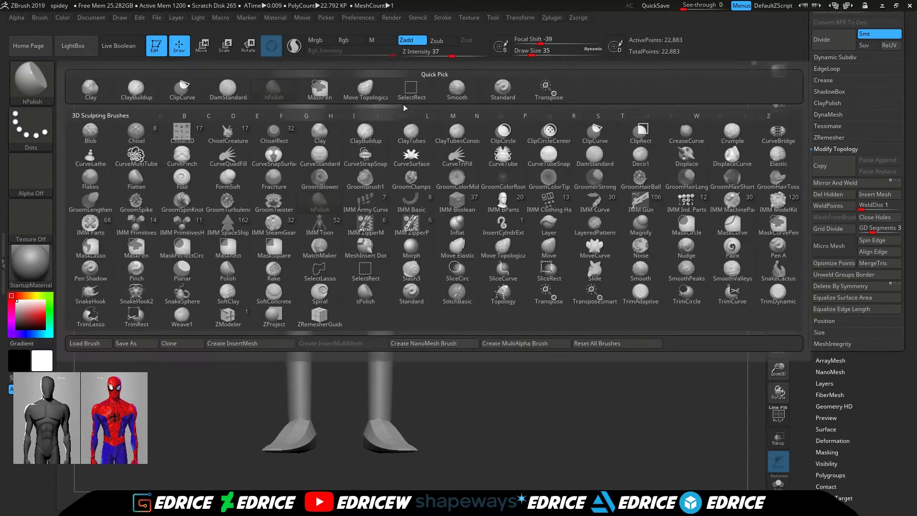
click(366, 91)
drag(782, 371, 790, 406)
drag(778, 347, 804, 244)
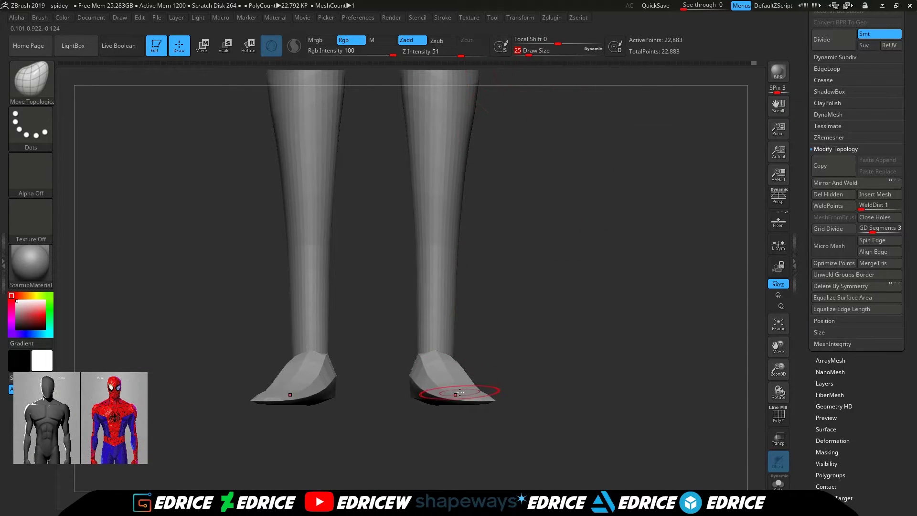
drag(467, 397, 469, 406)
- Reshape the toe ends of the feet from the side with the Move Topological brush, reducing the draw size to 16
right_drag(532, 347, 532, 406)
right_drag(543, 347, 662, 396)
ctrl+drag(589, 456, 440, 440)
key(b)
key(m)
key(t)
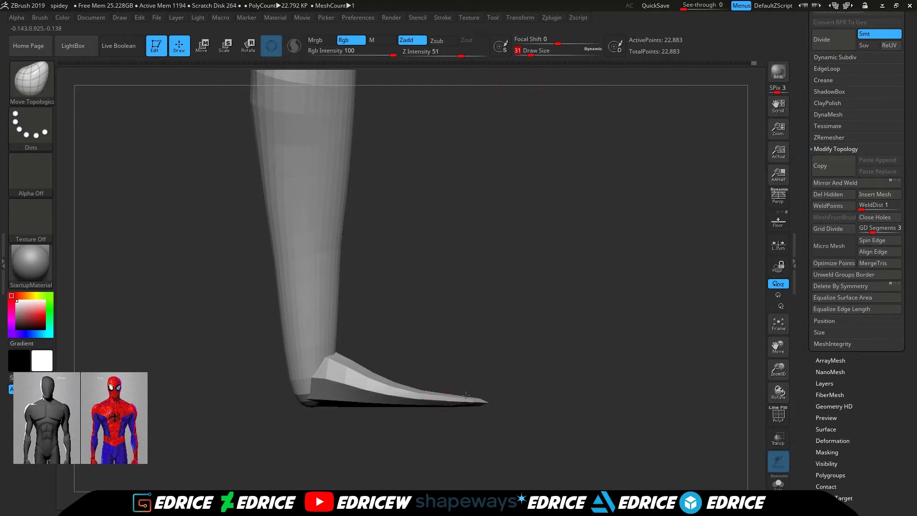
mouse_move(506, 375)
right_down()
mouse_move(461, 379)
mouse_move(494, 363)
mouse_move(522, 383)
mouse_move(508, 402)
mouse_move(508, 389)
mouse_move(547, 381)
mouse_move(499, 361)
right_up()
right_drag(528, 326, 615, 338)
click(526, 52)
mouse_move(544, 344)
right_down()
mouse_move(518, 379)
mouse_move(601, 423)
mouse_move(511, 377)
right_up()
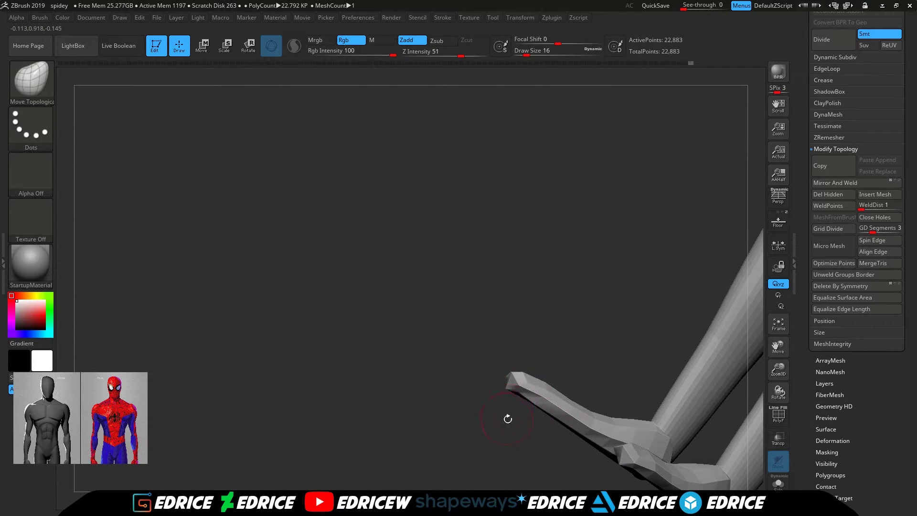
- Refine the tops and sides of the feet with the Move Topological brush from several angles
right_drag(506, 416, 514, 461)
alt+right_drag(752, 308, 692, 214)
click(531, 51)
drag(382, 282, 378, 269)
right_drag(364, 250, 403, 329)
drag(426, 249, 430, 264)
drag(372, 281, 371, 268)
drag(378, 317, 380, 325)
mouse_move(400, 352)
right_down()
mouse_move(538, 372)
mouse_move(505, 340)
mouse_move(465, 271)
right_up()
click(527, 54)
shift+right_drag(480, 168, 469, 196)
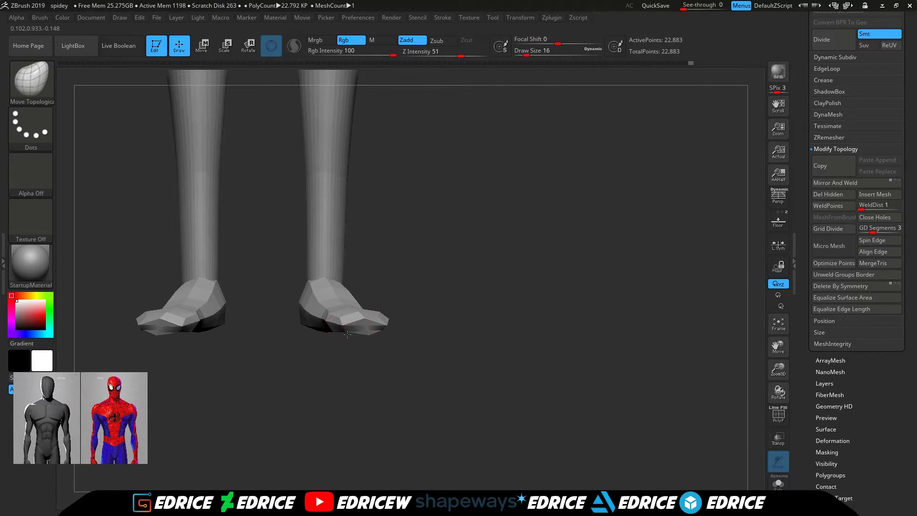
- Reshape the heel and outer outline of the feet from below with the Move Topological brush at draw size 25
right_drag(331, 330, 610, 137)
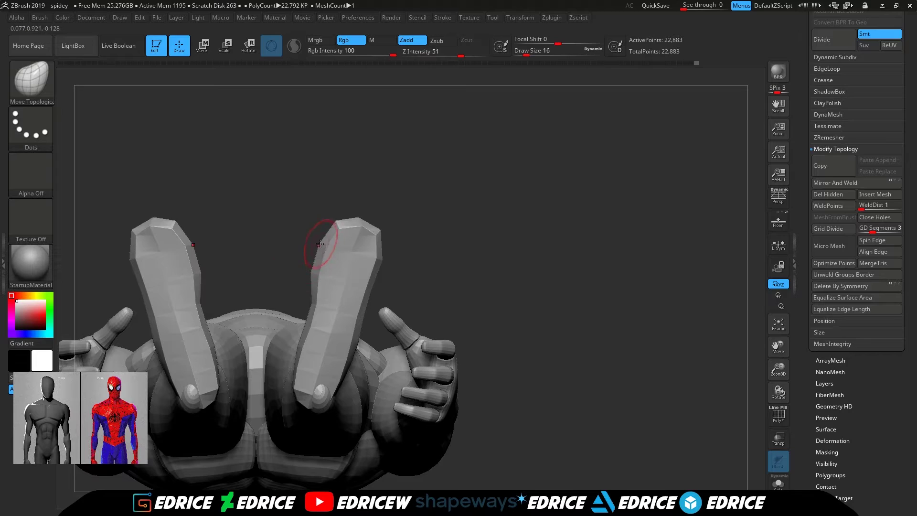
mouse_move(319, 396)
mouse_down()
mouse_move(305, 392)
mouse_move(345, 341)
mouse_up()
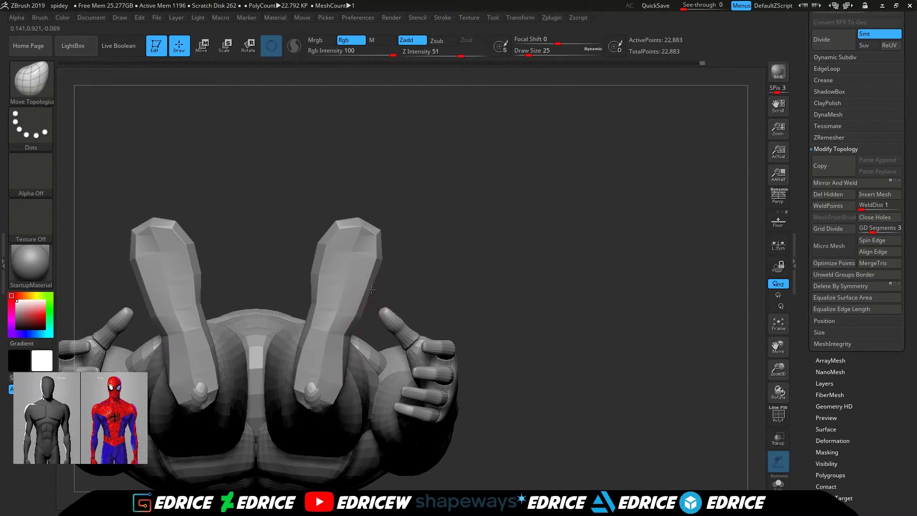
drag(372, 289, 381, 287)
drag(404, 210, 397, 243)
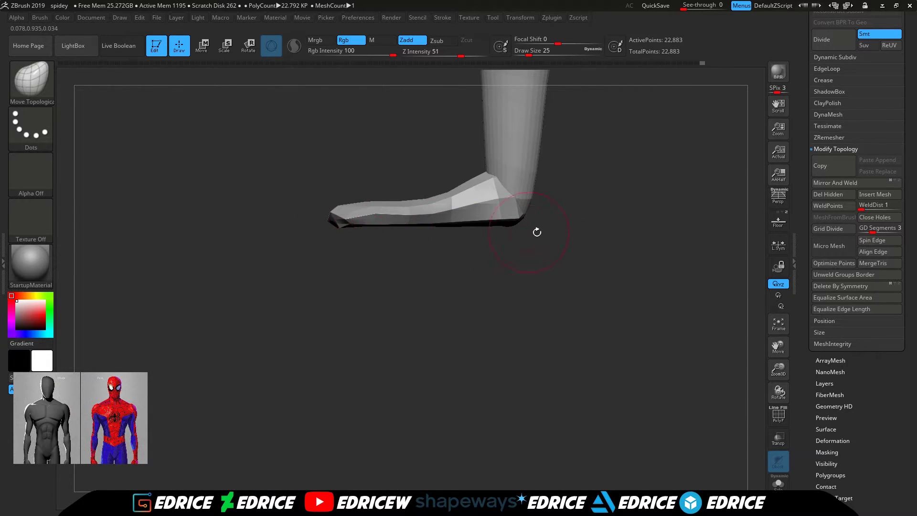
- Hide the lower legs and raise the ankles and heels of the feet with the Move Topological brush at draw size 25
drag(778, 346, 754, 397)
drag(436, 284, 428, 268)
ctrl+shift+click(467, 315)
ctrl+shift+click(481, 307)
drag(454, 268, 431, 255)
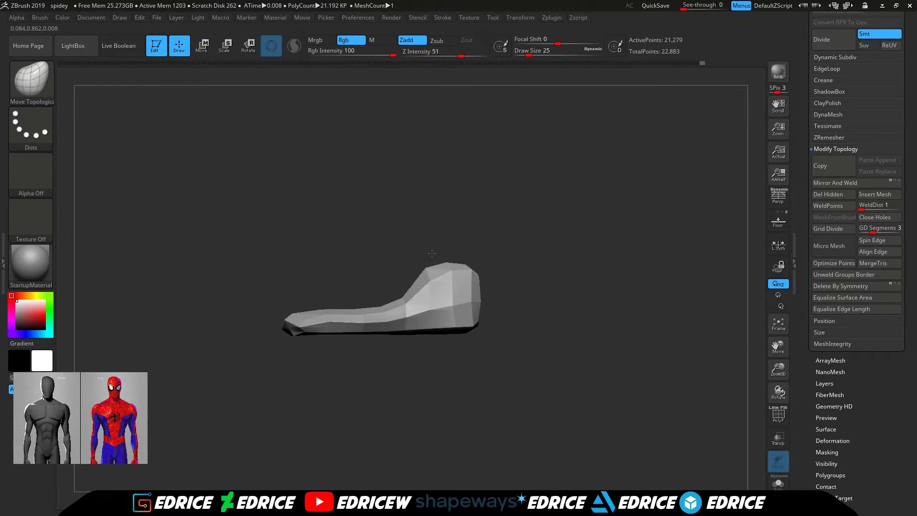
shift+drag(549, 327, 521, 326)
drag(493, 281, 503, 276)
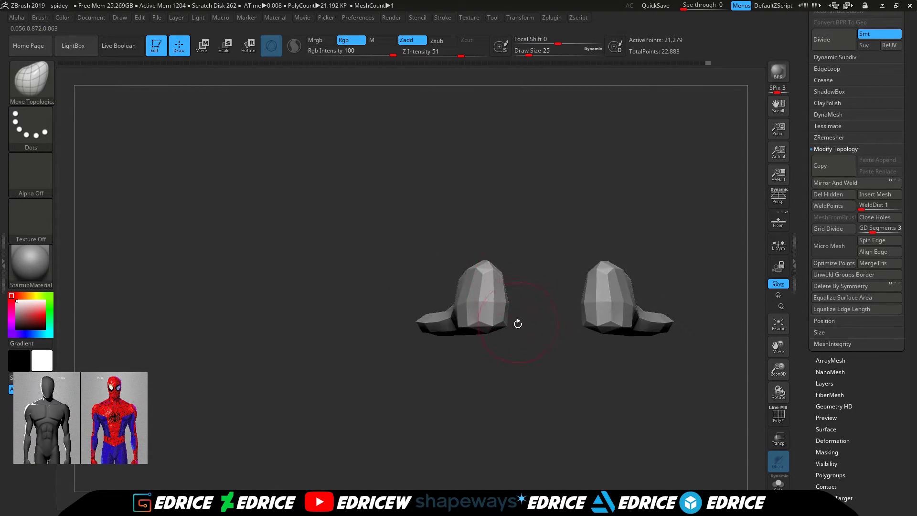
- Refine the ankles and foot outlines from behind and below with the Move Topological brush at draw size 18
drag(519, 317, 523, 261)
drag(506, 373, 510, 275)
drag(531, 55, 527, 55)
mouse_move(487, 272)
mouse_down()
mouse_move(478, 270)
mouse_move(521, 292)
mouse_up()
mouse_move(602, 239)
mouse_down()
mouse_move(552, 278)
mouse_move(596, 215)
mouse_move(513, 321)
mouse_move(517, 285)
mouse_move(590, 279)
mouse_move(588, 307)
mouse_up()
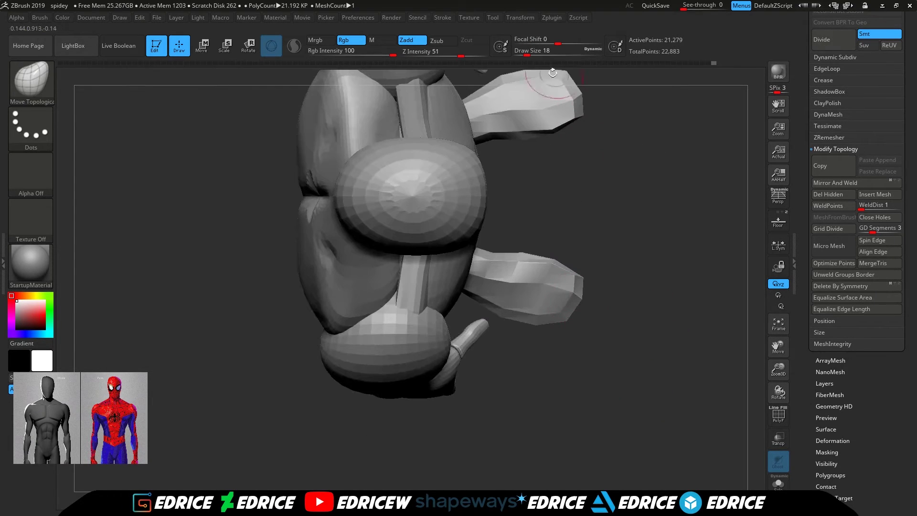
drag(537, 326, 537, 321)
drag(581, 277, 590, 267)
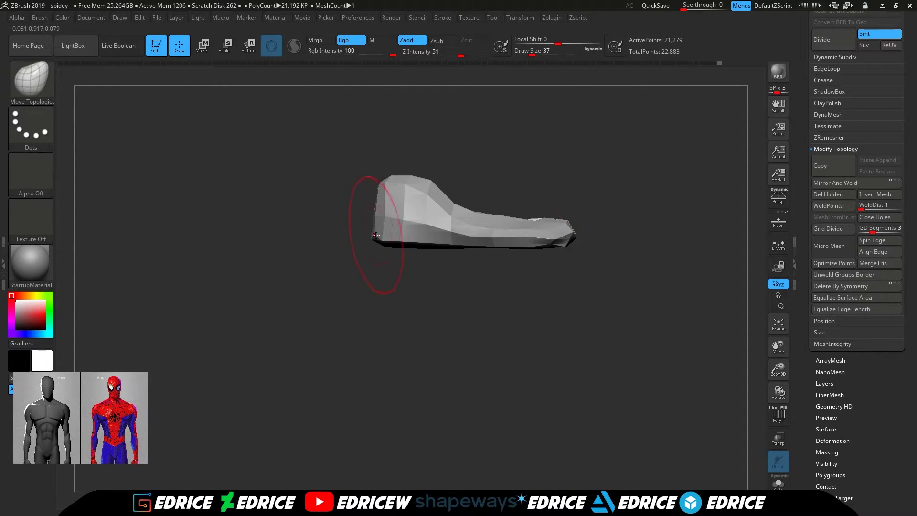
- Isolate the lower legs, clip their bottom ends flat with the ClipCurve brush, and restore the full figure
mouse_move(686, 286)
ctrl+shift+mouse_down()
mouse_move(256, 287)
mouse_move(234, 252)
ctrl+shift+mouse_up()
drag(575, 274, 506, 282)
drag(778, 371, 774, 339)
alt+drag(735, 269, 723, 355)
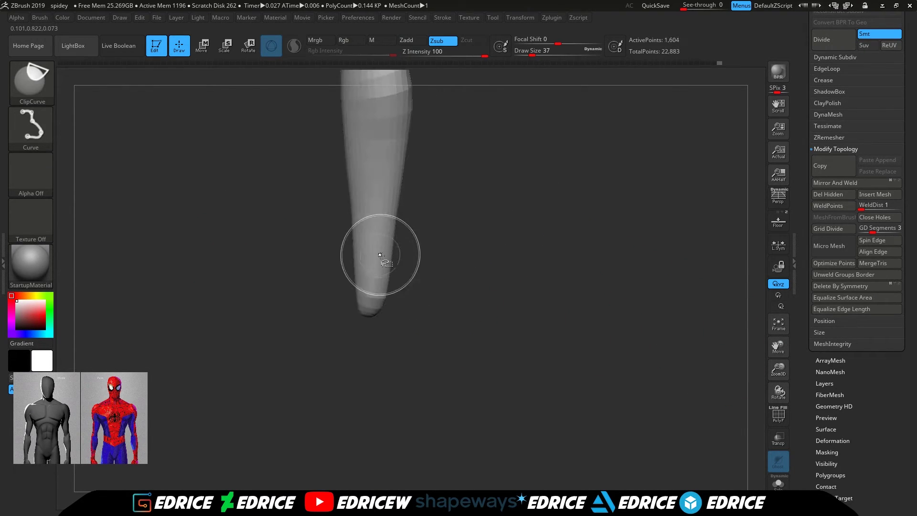
mouse_move(468, 302)
ctrl+shift+mouse_down()
mouse_move(195, 317)
mouse_move(164, 307)
ctrl+shift+mouse_up()
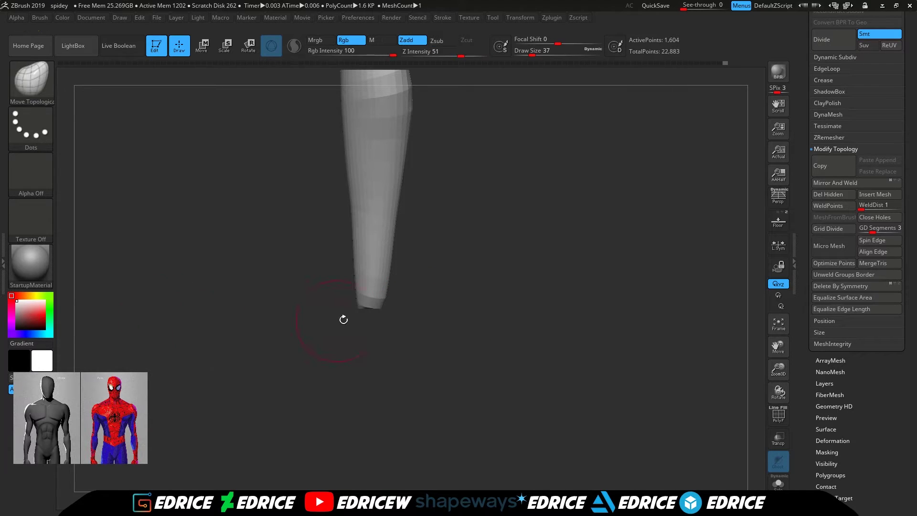
ctrl+shift+click(305, 326)
- Isolate the feet, reshape their heels with the Move Topological brush at draw size 37, and restore the full figure
ctrl+shift+click(369, 296)
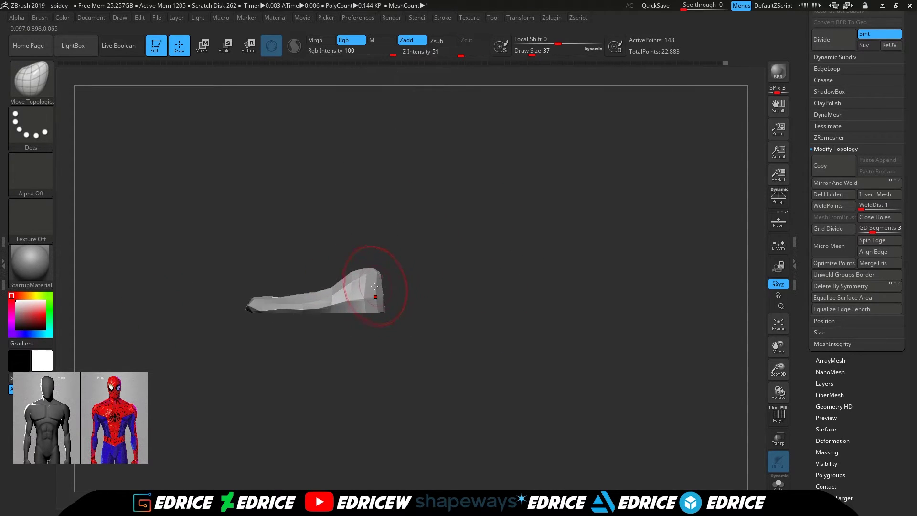
drag(395, 313, 389, 283)
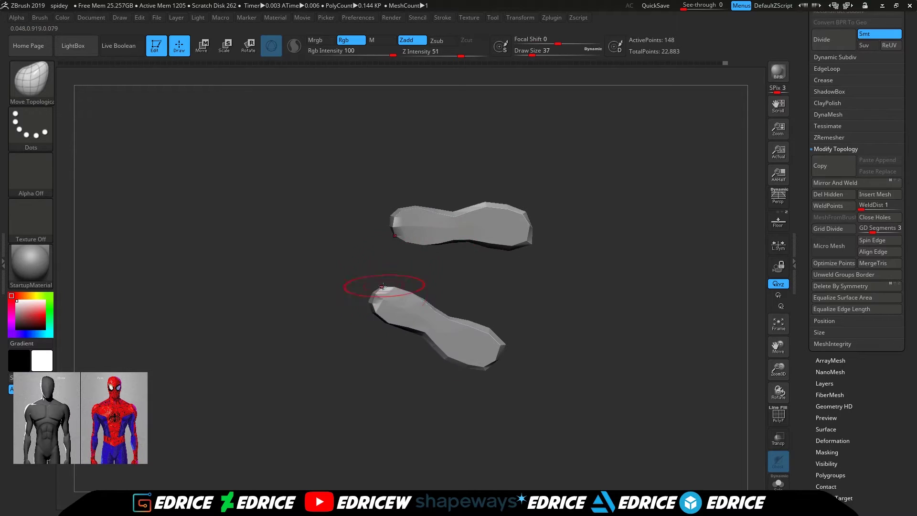
shift+drag(355, 456, 360, 431)
ctrl+shift+click(456, 247)
- Fit the ankle fronts of the feet around the lower legs with the Move Topological brush at draw size 25
drag(607, 227, 535, 238)
click(528, 54)
drag(534, 172, 510, 191)
mouse_move(503, 275)
mouse_down()
mouse_move(525, 260)
mouse_move(516, 277)
mouse_move(462, 281)
mouse_up()
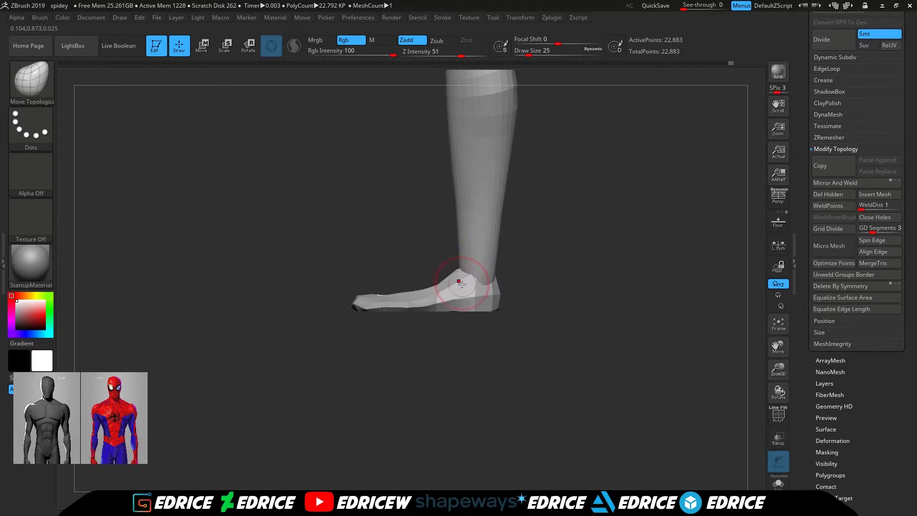
drag(546, 270, 628, 279)
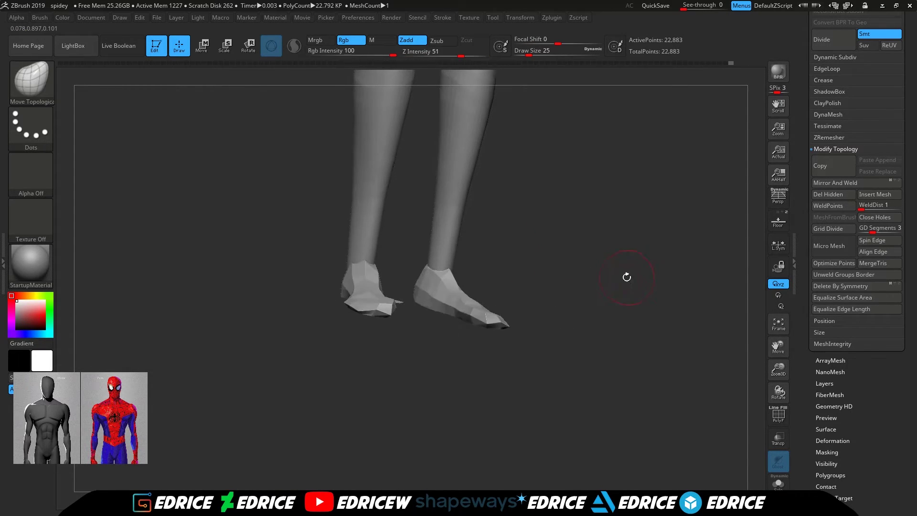
mouse_move(467, 300)
mouse_down()
mouse_move(486, 290)
mouse_move(440, 316)
mouse_move(503, 332)
mouse_move(541, 361)
mouse_move(746, 318)
mouse_move(711, 278)
mouse_up()
- Adjust the side profile of the lower legs with the Move Topological brush at draw size 59
alt+drag(743, 350, 745, 380)
drag(530, 54, 536, 54)
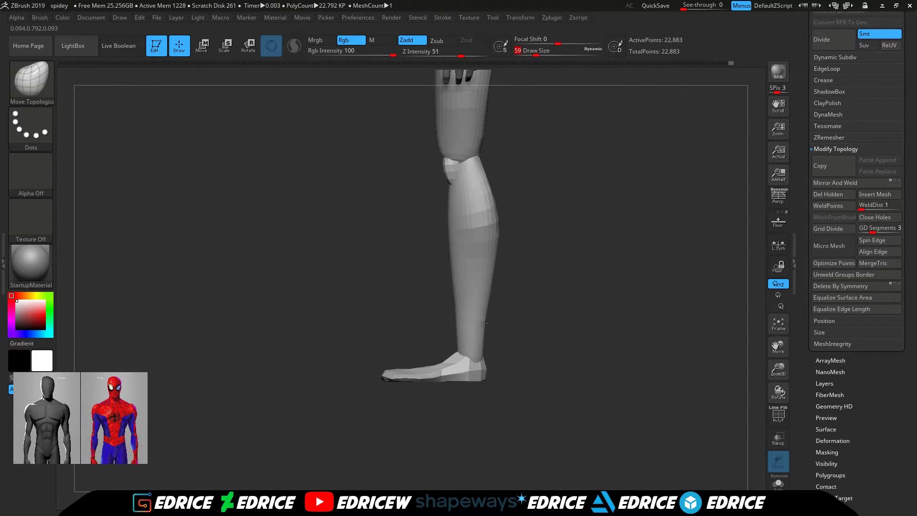
drag(573, 220, 471, 218)
drag(524, 213, 490, 219)
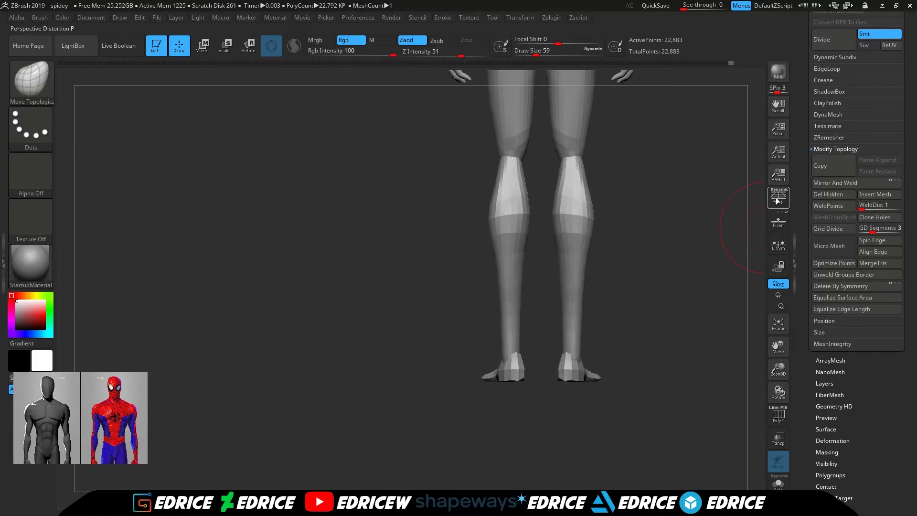
- Show the reference overlay and match the calves and knees to it in back view, using draw size 51
click(778, 221)
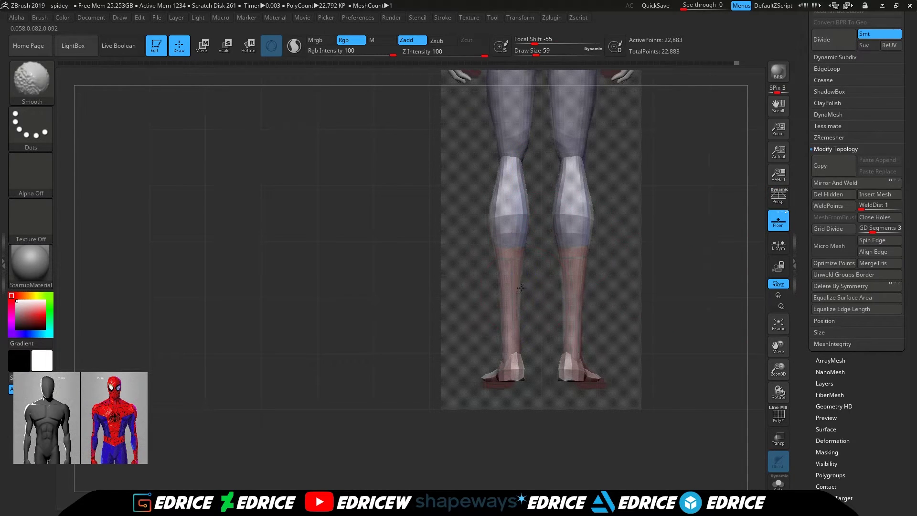
shift+drag(667, 337, 663, 334)
drag(779, 369, 775, 411)
drag(778, 346, 719, 451)
click(534, 55)
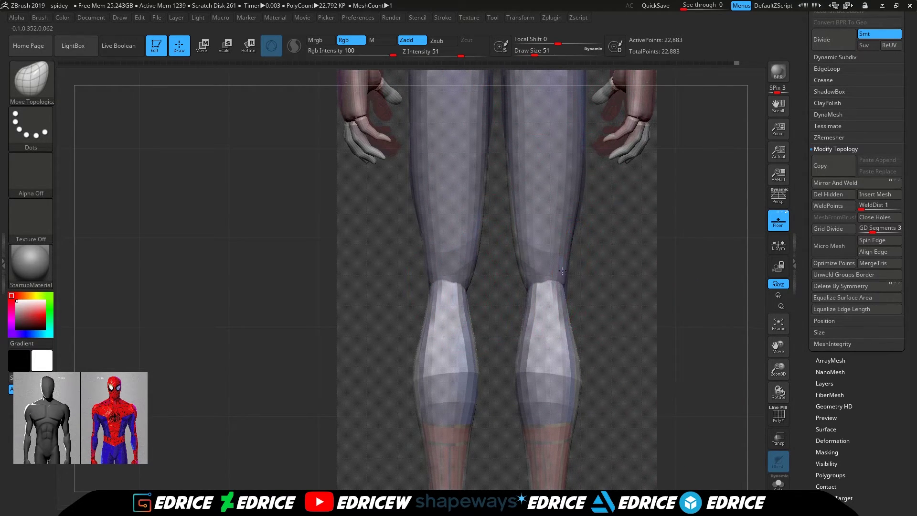
- Match the thigh contours to the reference in back view with the Move Topological brush at draw sizes 87 and 41
drag(777, 369, 776, 348)
drag(777, 347, 759, 437)
click(540, 54)
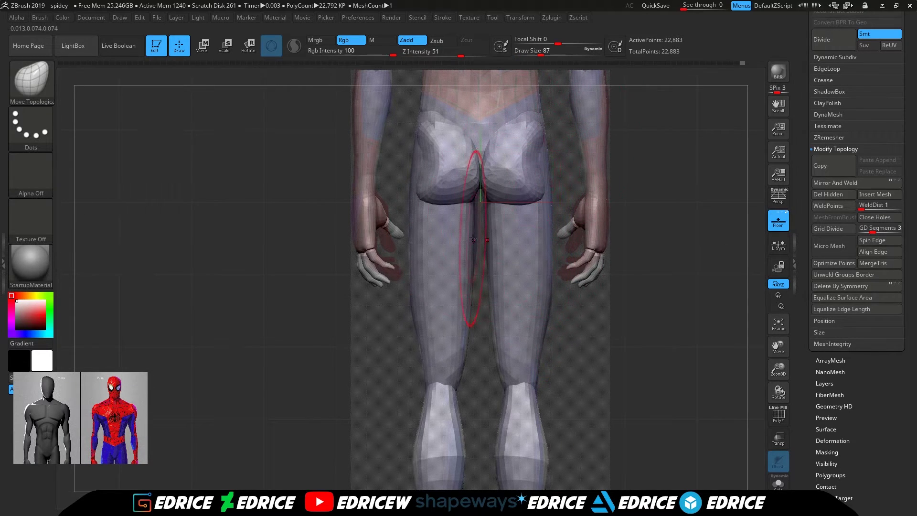
click(533, 57)
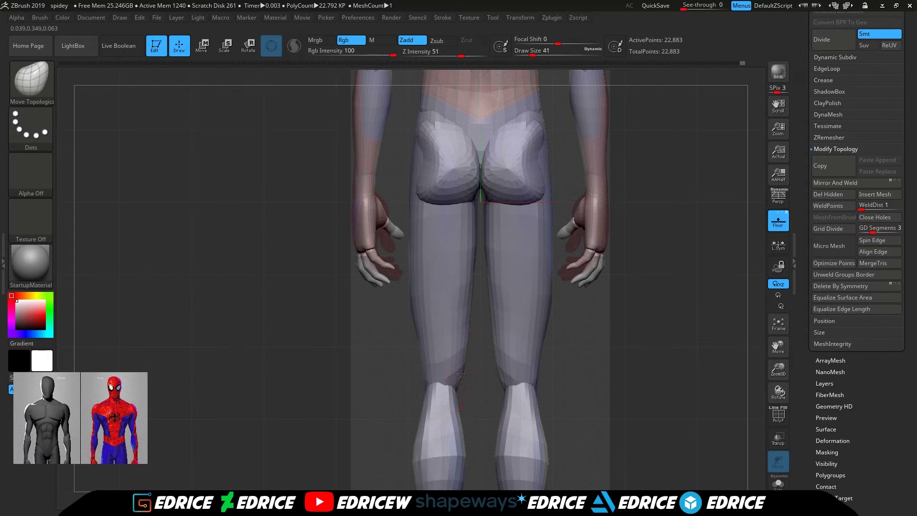
- Widen the upper outer edges of the upper back muscle with the Move Topological brush at draw size 41
drag(778, 347, 745, 482)
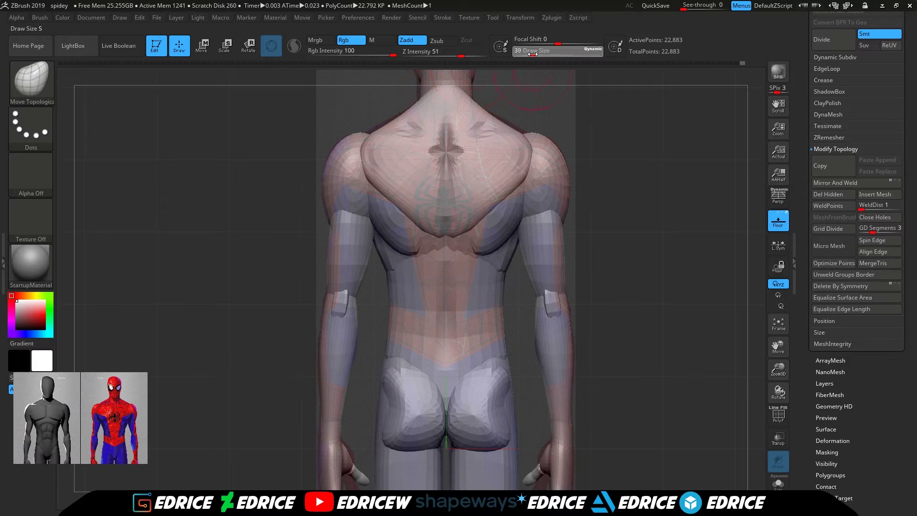
drag(402, 127, 395, 118)
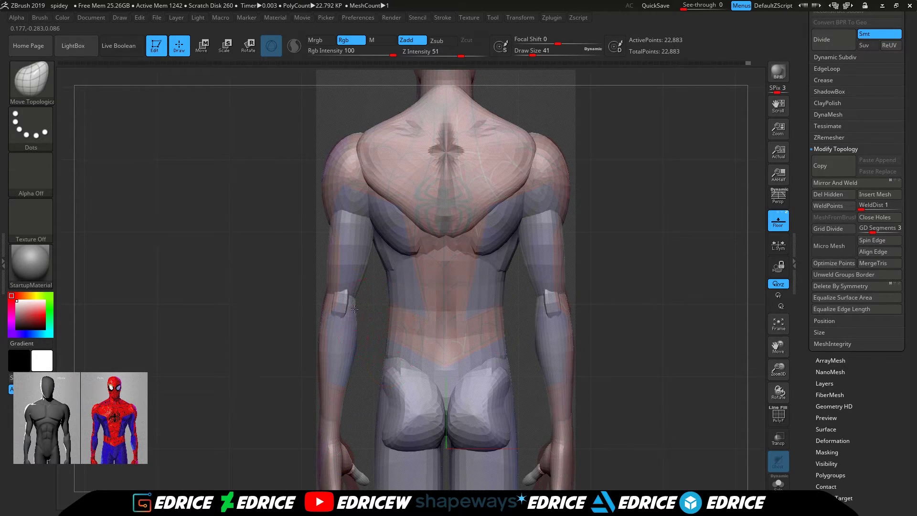
drag(364, 273, 460, 275)
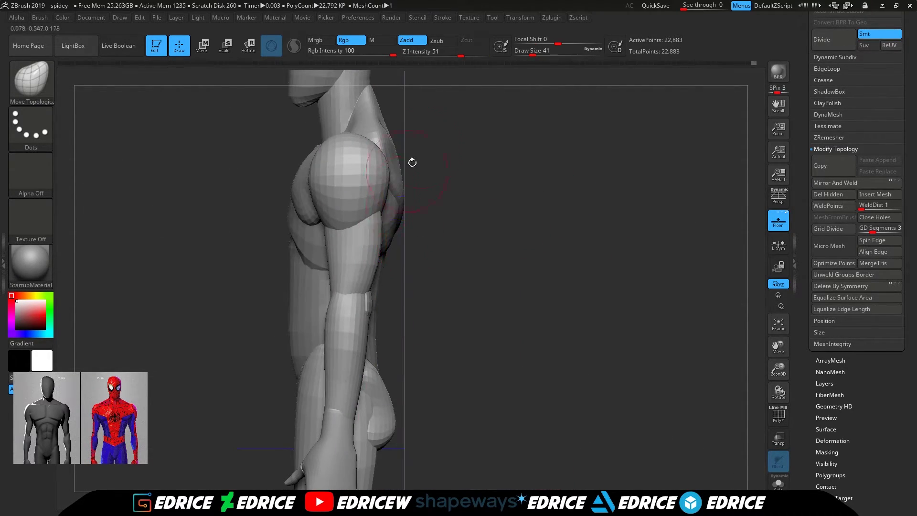
- Adjust the deltoids from the side at draw size 77, then reduce the draw size to 37 for the front view
drag(532, 51, 539, 52)
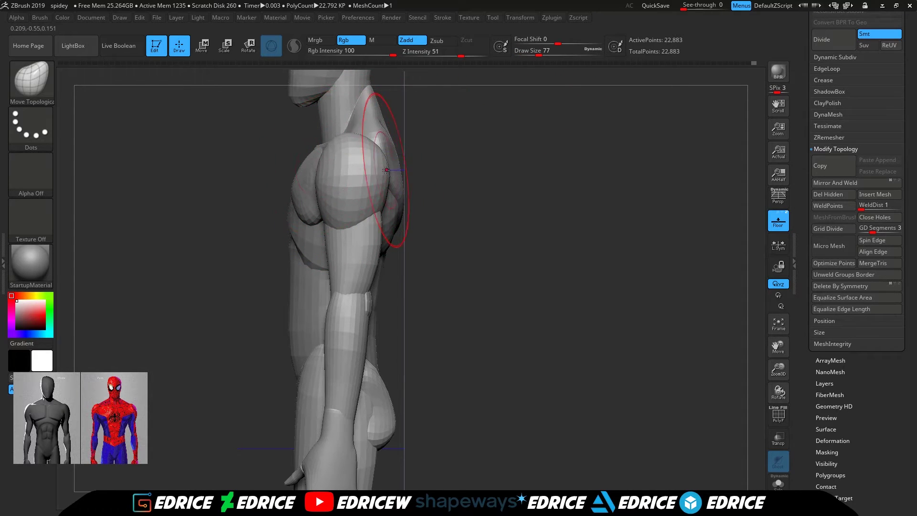
drag(539, 52, 531, 51)
mouse_move(640, 229)
mouse_down()
mouse_move(550, 232)
mouse_move(344, 269)
mouse_up()
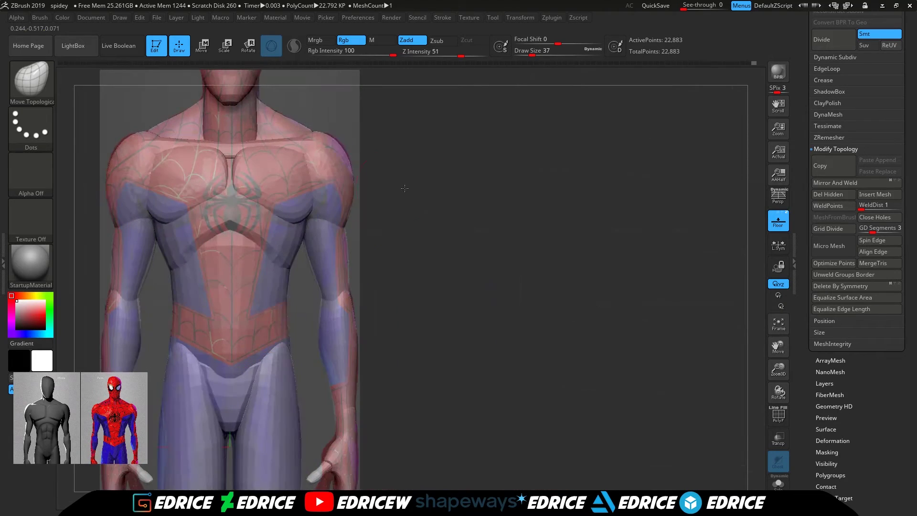
- Match the sides of the head to the reference with the Move Topological brush at draw size 56
mouse_move(658, 259)
alt+mouse_down()
mouse_move(657, 212)
mouse_move(727, 346)
alt+mouse_up()
drag(532, 52, 536, 51)
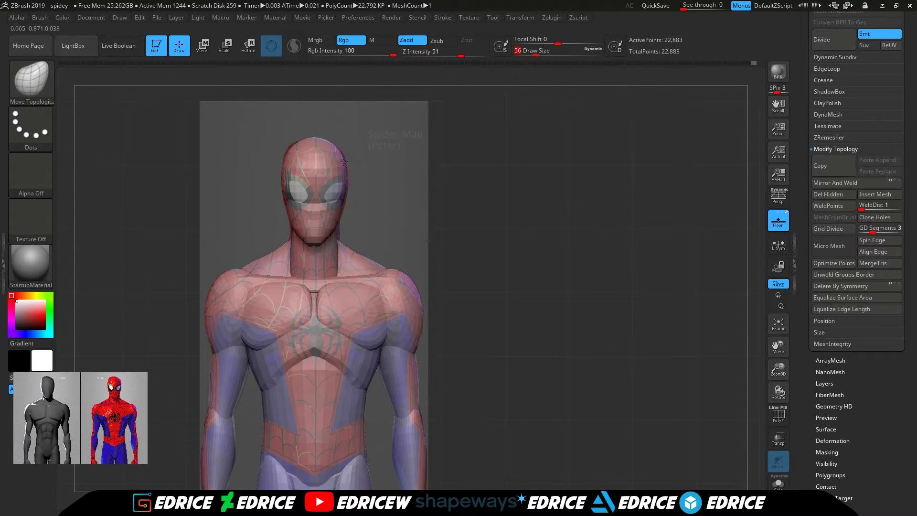
drag(328, 142, 340, 208)
right_drag(347, 204, 375, 222)
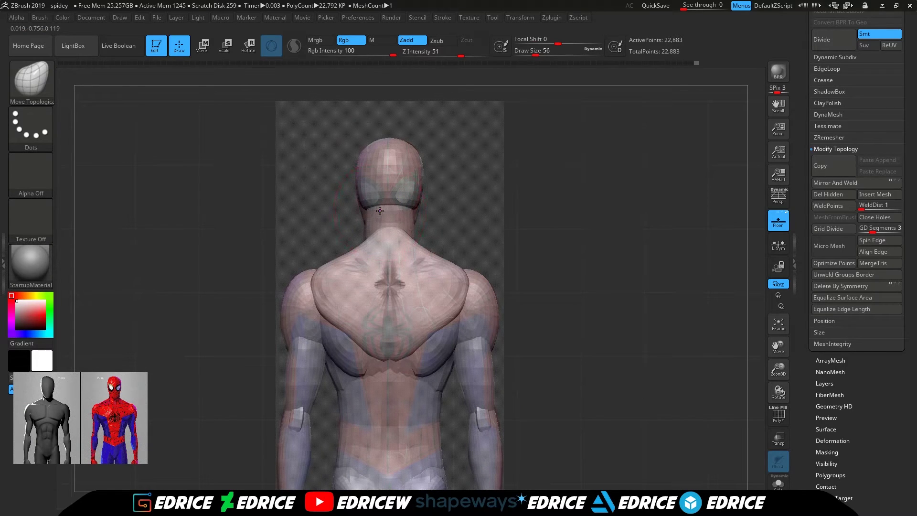
right_drag(491, 216, 459, 201)
- Hide the reference overlay and examine the proportions of the whole figure
click(778, 324)
key(shift+p)
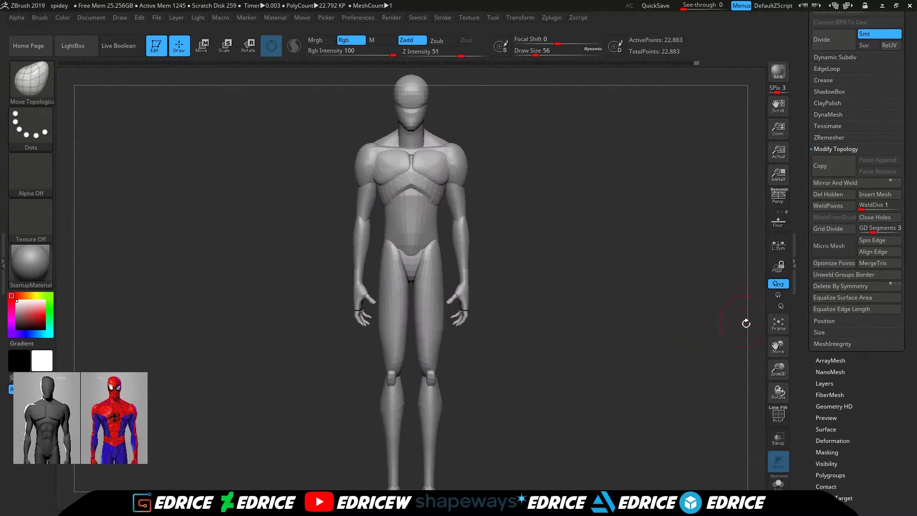
drag(780, 376, 774, 377)
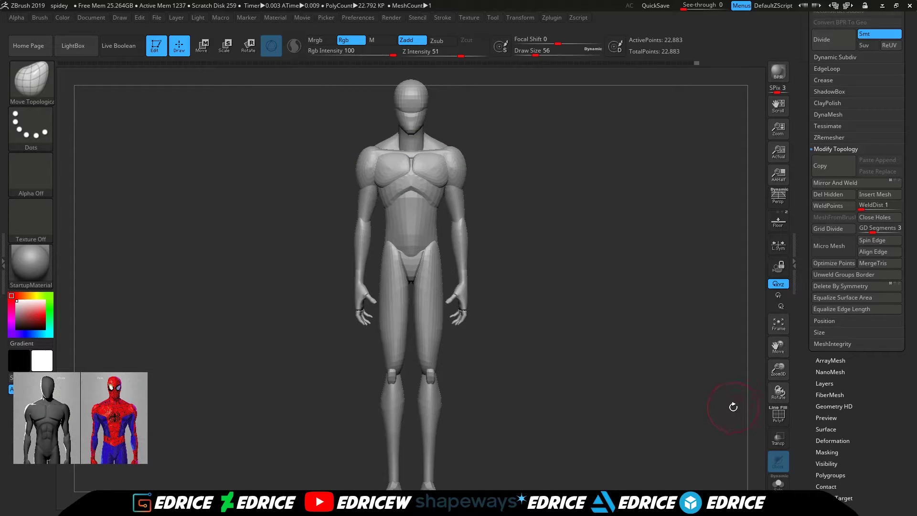
key(ctrl)
drag(782, 371, 782, 392)
drag(779, 348, 779, 382)
drag(780, 371, 781, 378)
- Refine the shoulder and upper chest area with the Move Topological brush, increasing the draw size from 33 to 44
drag(594, 287, 502, 272)
click(501, 49)
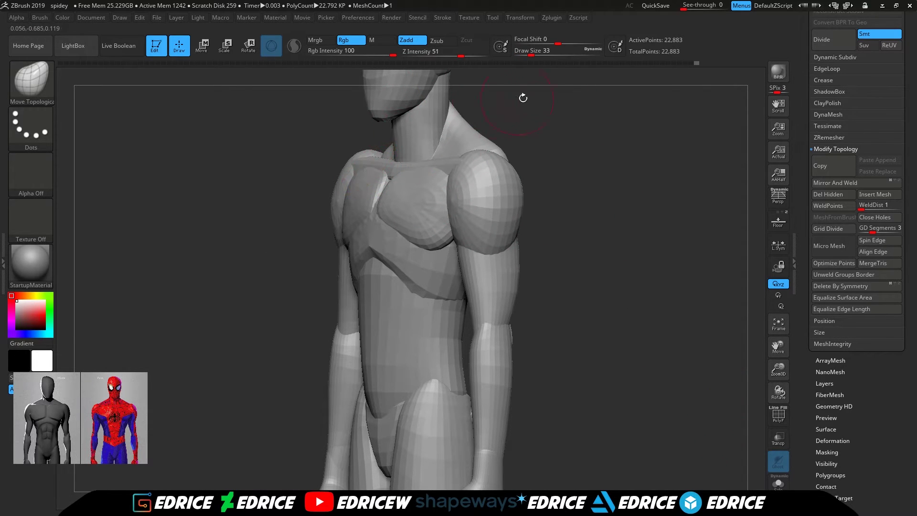
shift+drag(455, 153, 565, 130)
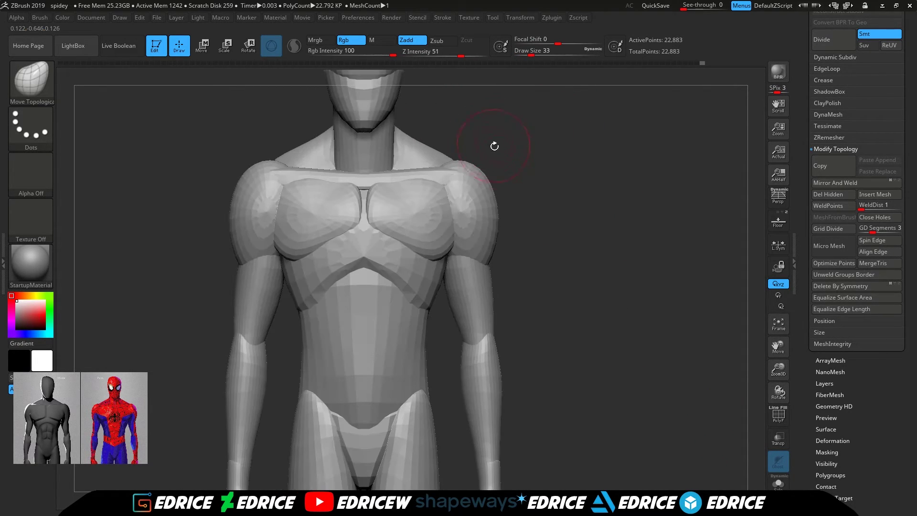
right_drag(395, 204, 358, 204)
drag(531, 50, 533, 51)
drag(351, 207, 353, 200)
mouse_move(526, 162)
shift+mouse_down()
mouse_move(573, 153)
mouse_move(444, 200)
shift+mouse_up()
mouse_move(506, 176)
shift+mouse_down()
mouse_move(579, 186)
mouse_move(420, 194)
mouse_move(541, 153)
mouse_move(467, 150)
mouse_move(581, 156)
mouse_move(507, 156)
shift+mouse_up()
- Adjust the outer hip edges above the glutes in back view with the Move Topological brush at draw size 44
mouse_move(778, 368)
mouse_down()
mouse_move(778, 349)
mouse_move(779, 367)
mouse_up()
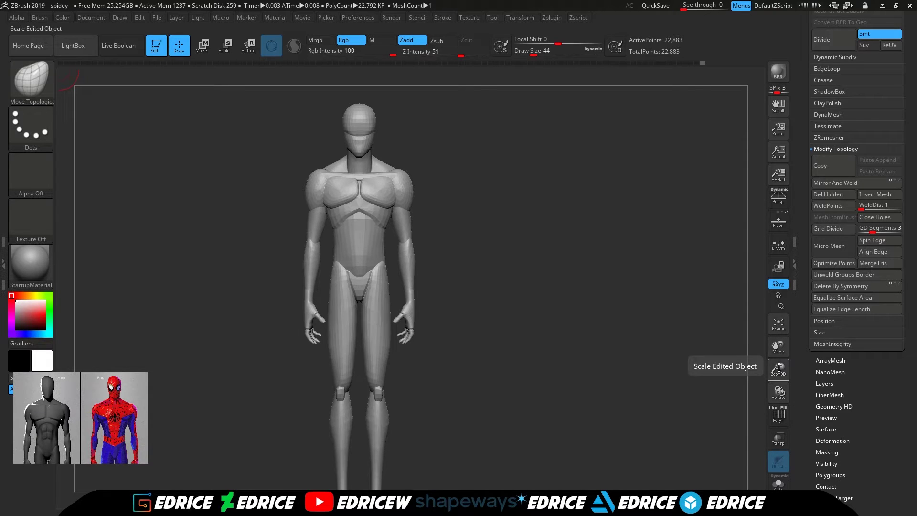
drag(700, 365, 713, 354)
drag(779, 369, 777, 394)
shift+drag(623, 137, 451, 144)
mouse_move(355, 377)
mouse_down()
mouse_move(506, 359)
mouse_move(483, 359)
mouse_up()
drag(375, 382, 367, 377)
shift+drag(475, 331, 425, 348)
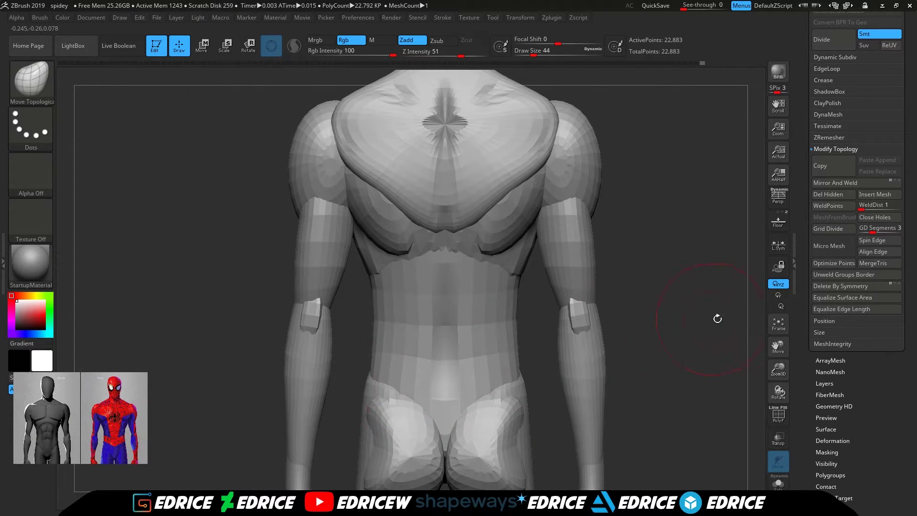
click(777, 326)
shift+drag(702, 351, 747, 377)
- Subdivide the figure mesh once and set up the hPolish brush at draw size 29
key(d)
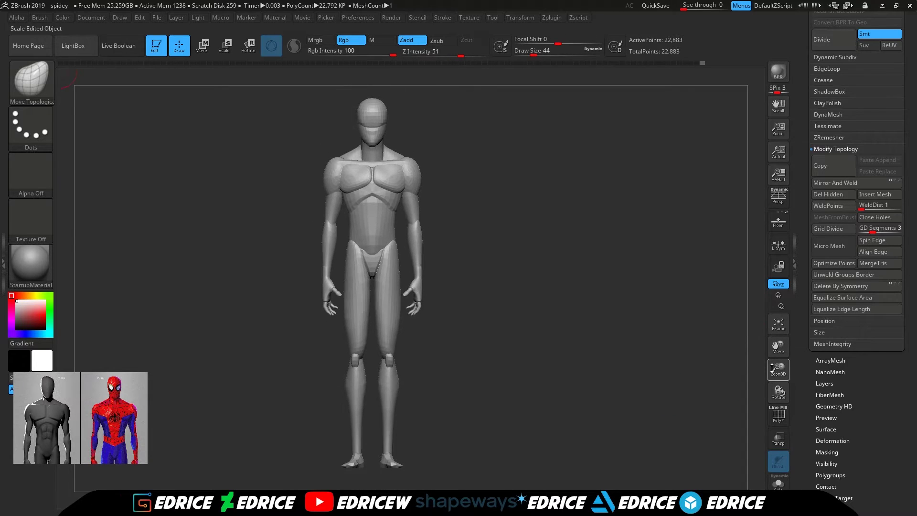
key(b)
key(h)
key(p)
drag(778, 347, 797, 475)
drag(428, 243, 425, 213)
drag(535, 52, 530, 51)
drag(519, 189, 487, 192)
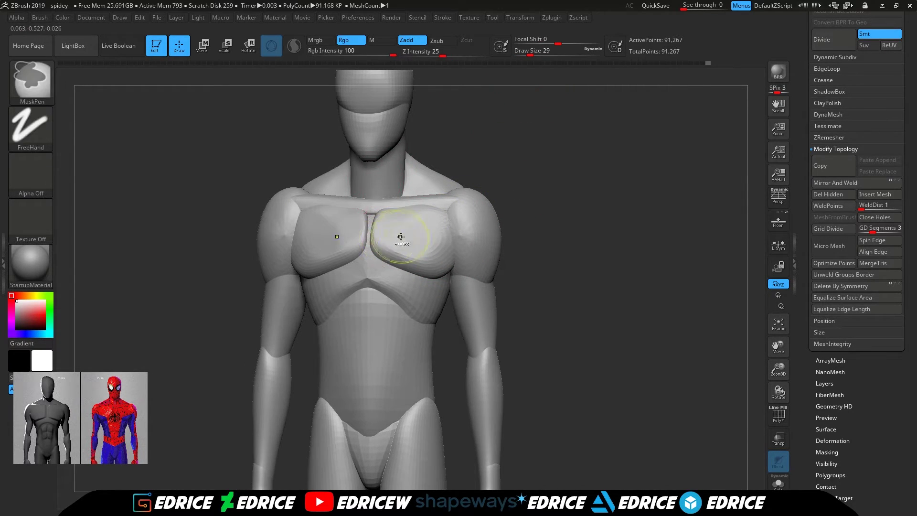
- Isolate the pectorals, flatten their front and lower planes with hPolish, and bring back the whole figure
ctrl+shift+click(385, 231)
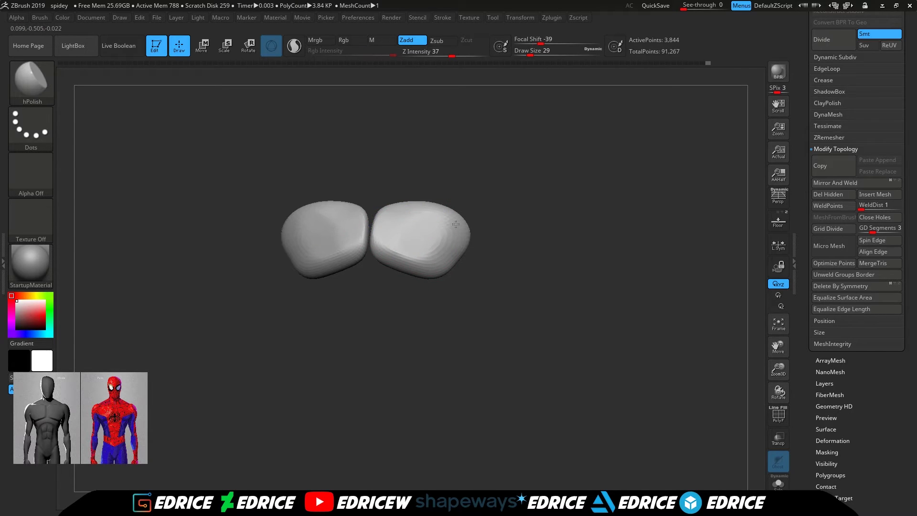
drag(480, 203, 496, 186)
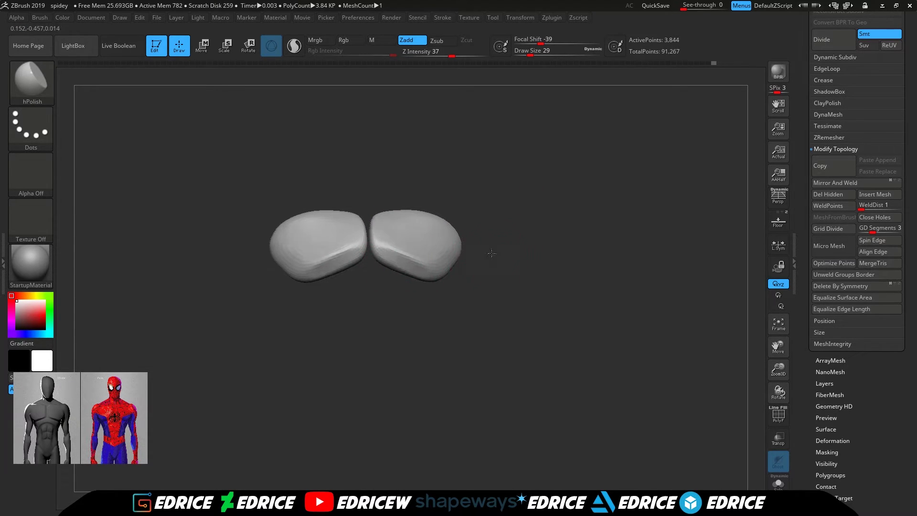
drag(495, 253, 444, 225)
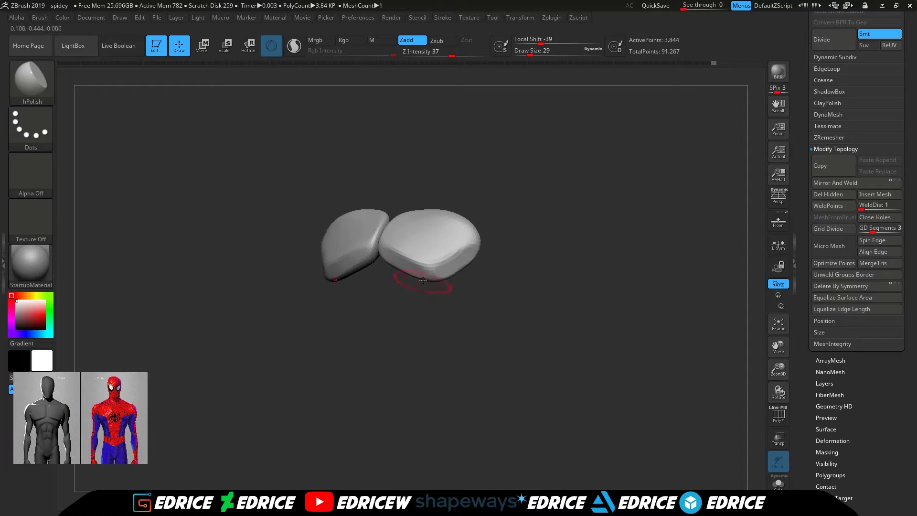
ctrl+shift+click(515, 248)
shift+drag(584, 221, 630, 255)
- Isolate the rib cage, polish the area around its lower arch with hPolish, and show the full body again
ctrl+shift+click(396, 315)
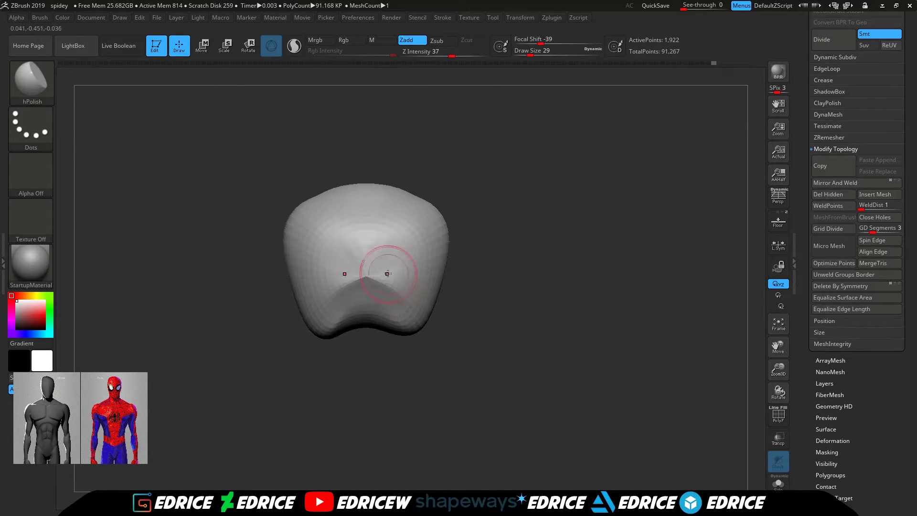
right_drag(390, 276, 388, 243)
mouse_move(363, 306)
mouse_down()
mouse_move(321, 321)
mouse_move(381, 303)
mouse_up()
right_drag(406, 329, 400, 307)
right_drag(418, 350, 523, 378)
ctrl+shift+click(580, 292)
- Isolate the upper arms, polish and smooth their faceted surfaces, and restore the hidden parts
mouse_move(581, 289)
shift+right_down()
mouse_move(523, 242)
mouse_move(458, 273)
shift+right_up()
ctrl+shift+click(382, 284)
mouse_move(373, 272)
mouse_down()
mouse_move(374, 288)
mouse_move(367, 277)
mouse_up()
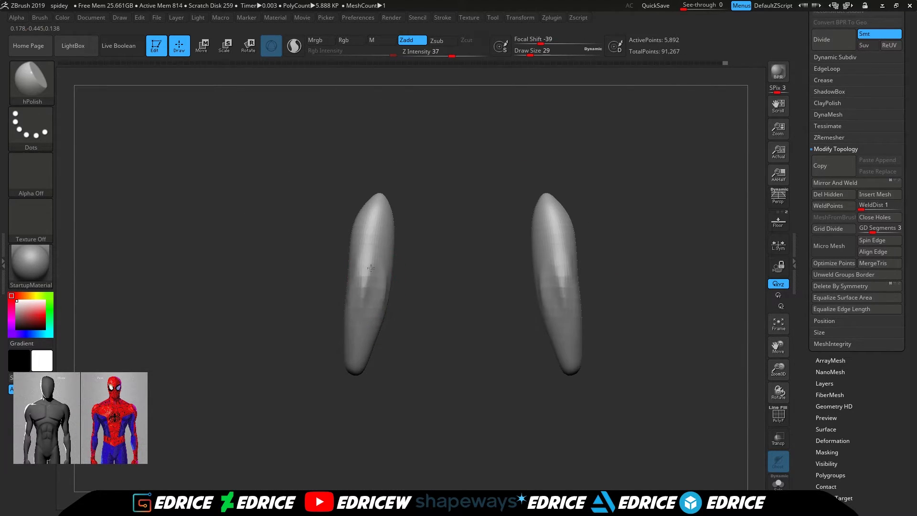
right_drag(422, 286, 515, 287)
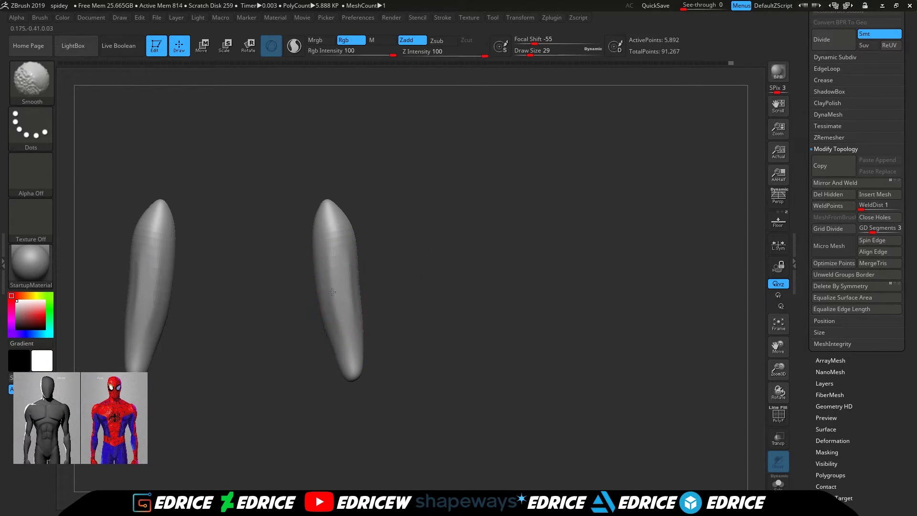
ctrl+shift+click(494, 291)
- Isolate the thighs, polish and smooth them with the draw size raised to 49, and unhide the rest of the figure
drag(776, 350, 858, 185)
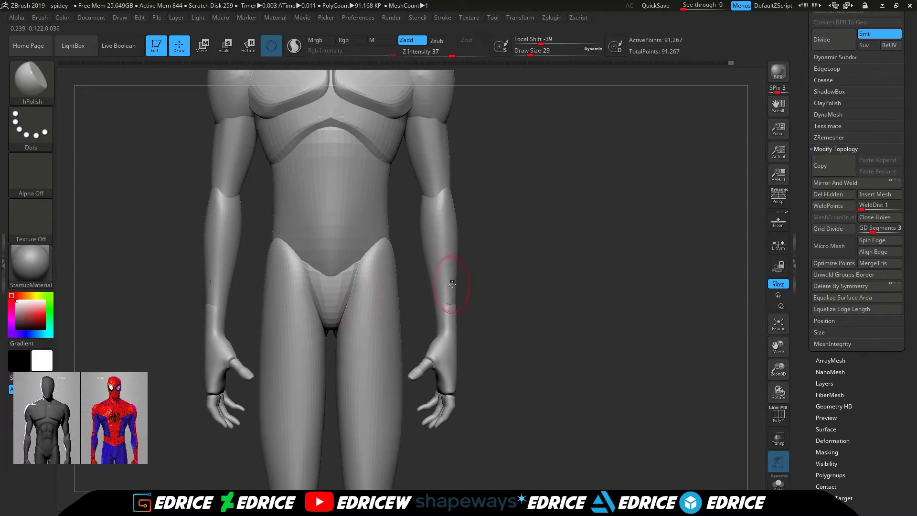
drag(781, 348, 786, 317)
click(778, 324)
ctrl+shift+click(433, 303)
drag(778, 368, 780, 411)
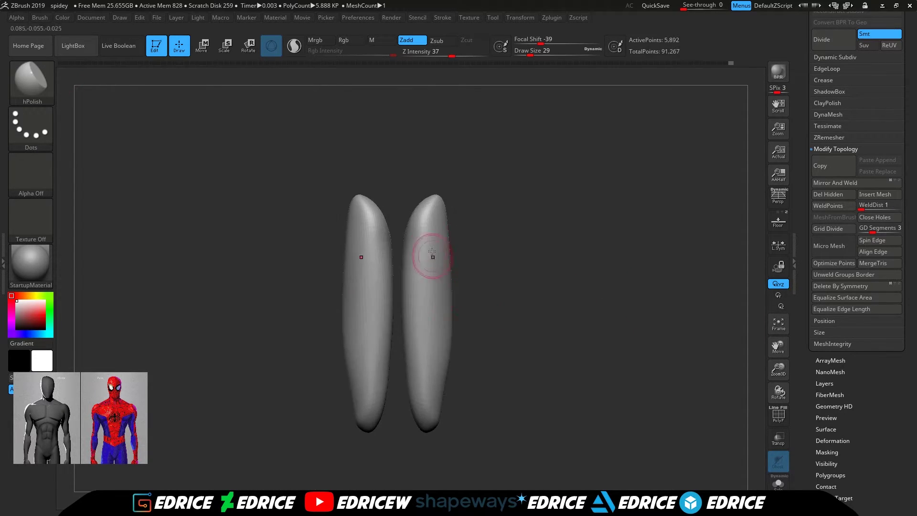
drag(540, 55, 544, 54)
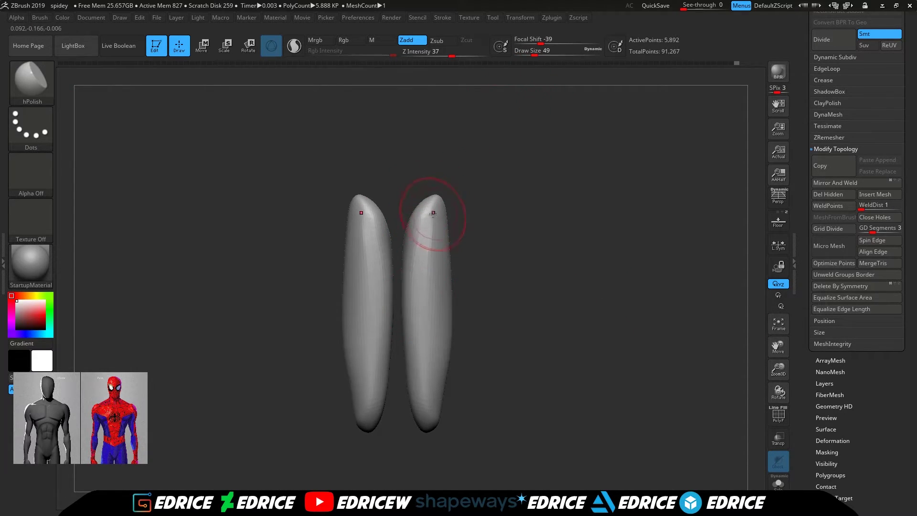
shift+drag(433, 210, 436, 236)
shift+drag(569, 268, 449, 282)
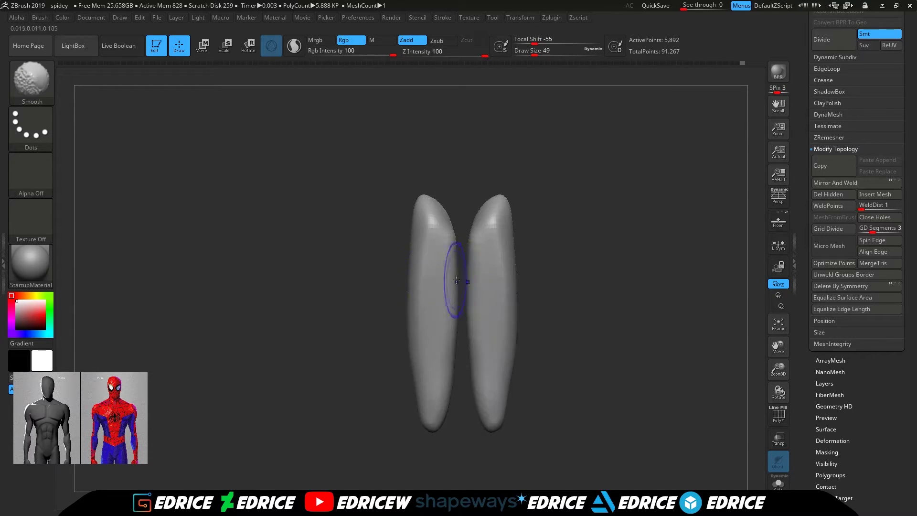
drag(432, 397, 437, 381)
mouse_move(559, 269)
mouse_down()
mouse_move(628, 278)
mouse_move(647, 323)
mouse_up()
ctrl+shift+click(630, 282)
- Polish and smooth the side of the head and the seam above the jaw with hPolish at draw size 27
mouse_move(783, 375)
mouse_down()
mouse_move(784, 366)
mouse_move(771, 435)
mouse_move(780, 352)
mouse_up()
drag(779, 349, 785, 449)
drag(533, 184, 480, 178)
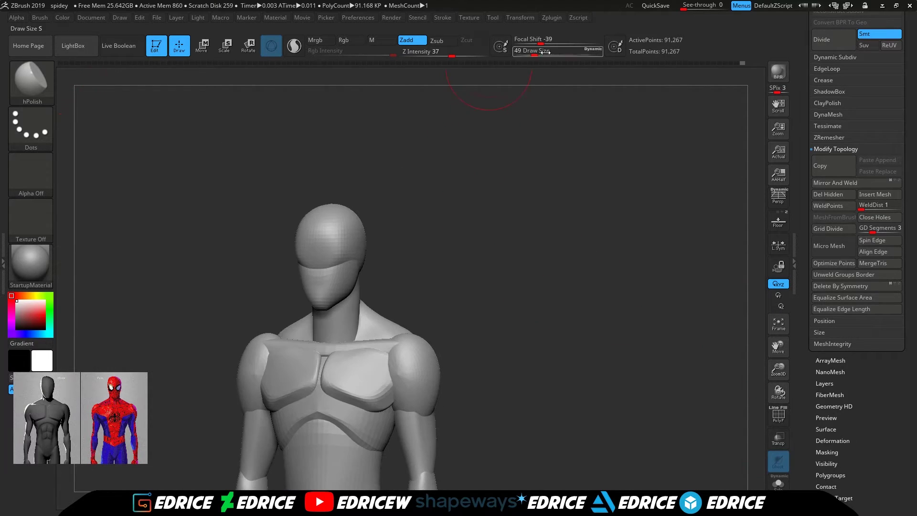
drag(535, 51, 530, 51)
drag(480, 155, 448, 151)
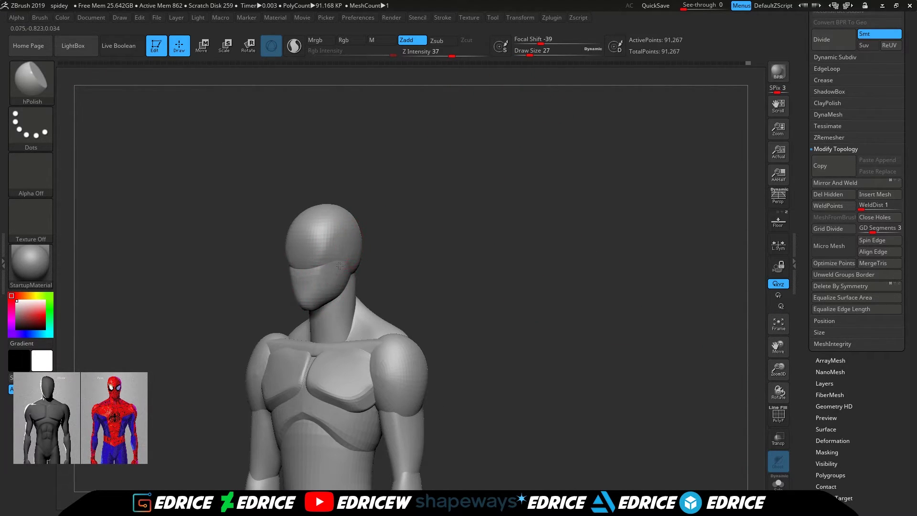
mouse_move(318, 280)
shift+mouse_down()
mouse_move(318, 245)
mouse_move(344, 240)
shift+mouse_up()
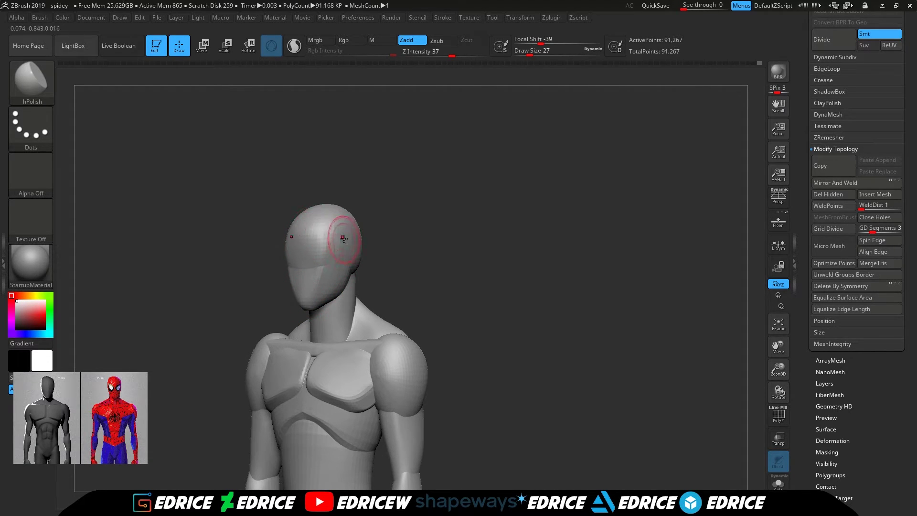
- Polish the underside of the jaw, using part isolation to reach it, and restore the whole figure
drag(415, 240, 345, 281)
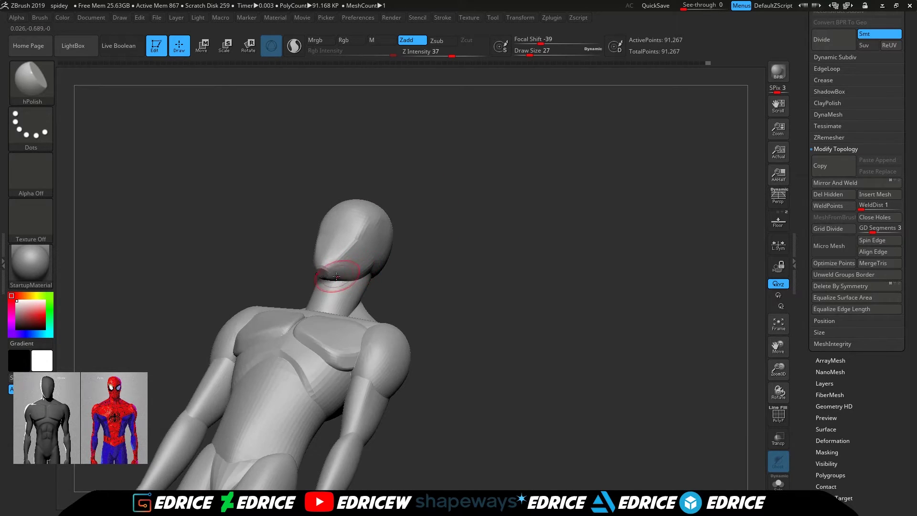
ctrl+shift+click(346, 281)
drag(402, 262, 453, 322)
ctrl+shift+click(466, 262)
drag(506, 241, 449, 243)
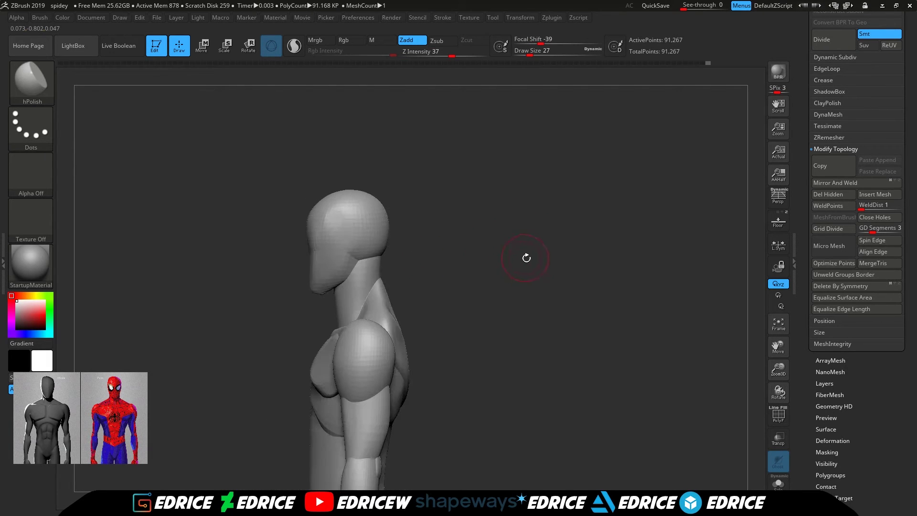
- Isolate the neck, polish and smooth its lower surface, and bring back the hidden parts
drag(488, 272, 458, 274)
ctrl+shift+click(359, 276)
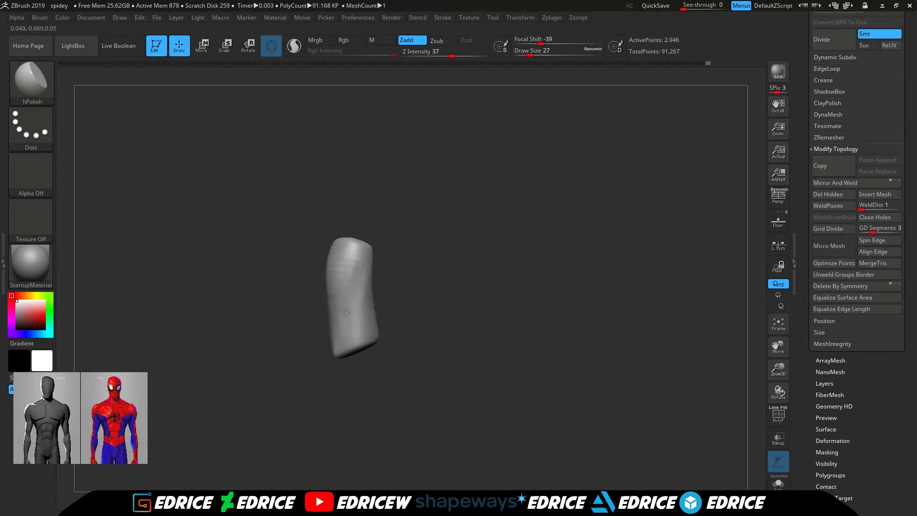
right_drag(342, 324, 335, 330)
shift+drag(348, 332, 340, 328)
ctrl+shift+click(477, 265)
drag(489, 270, 743, 305)
- Isolate the shoulder muscles, polish their inner front surfaces, and show the whole body again
drag(635, 354, 511, 360)
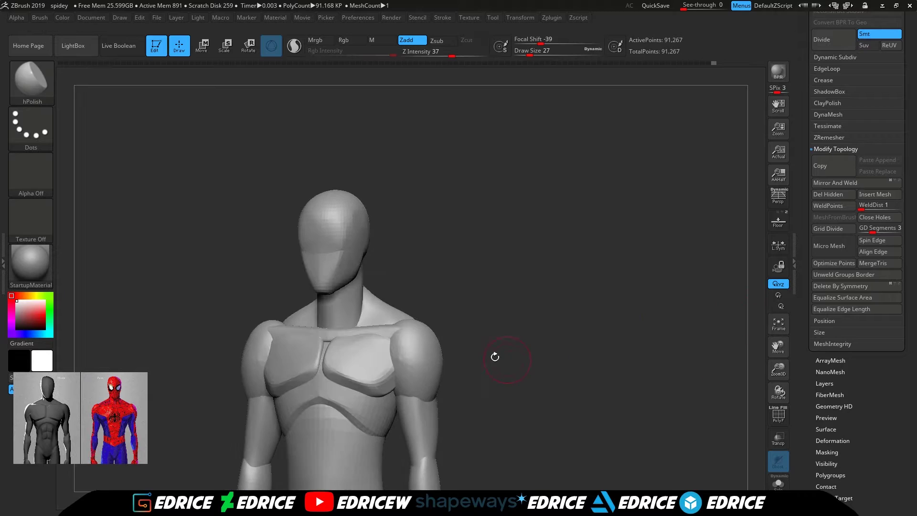
ctrl+shift+click(393, 337)
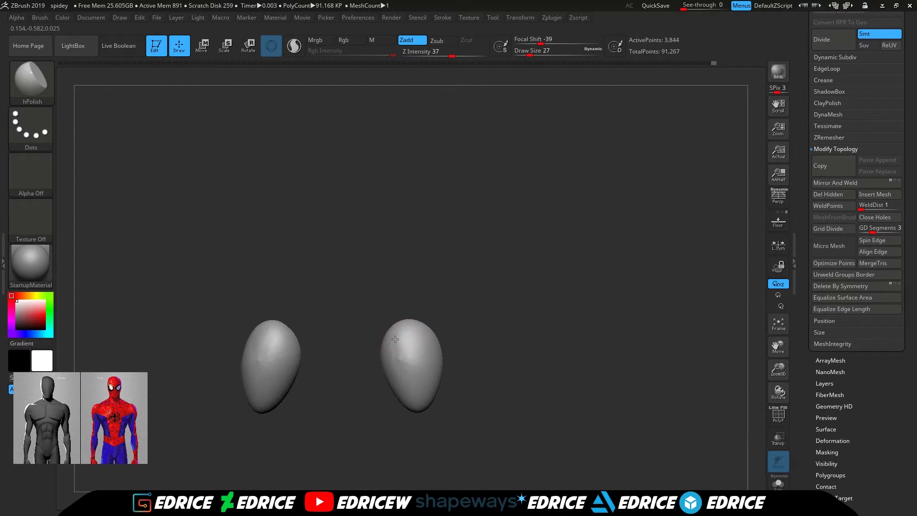
drag(388, 342, 395, 364)
mouse_move(521, 351)
mouse_down()
mouse_move(441, 351)
mouse_move(423, 371)
mouse_move(370, 385)
mouse_up()
ctrl+shift+click(549, 318)
mouse_move(553, 317)
mouse_down()
mouse_move(511, 369)
mouse_move(507, 403)
mouse_up()
- Isolate the trapezius, polish and smooth its upper surface with hPolish, and restore the whole figure
drag(372, 313, 383, 308)
drag(483, 297, 429, 325)
ctrl+shift+click(388, 282)
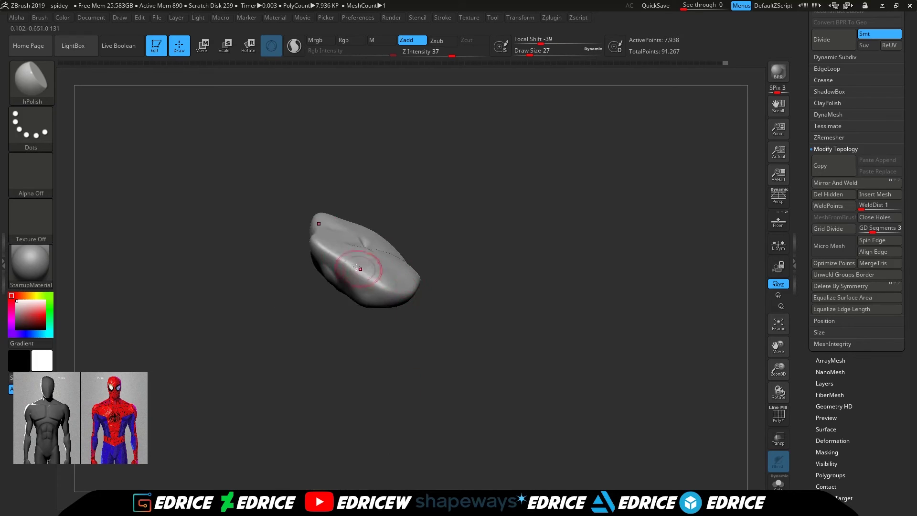
drag(386, 297, 337, 260)
shift+drag(337, 260, 387, 297)
drag(466, 253, 473, 208)
ctrl+shift+click(530, 210)
drag(563, 211, 416, 272)
drag(533, 260, 521, 267)
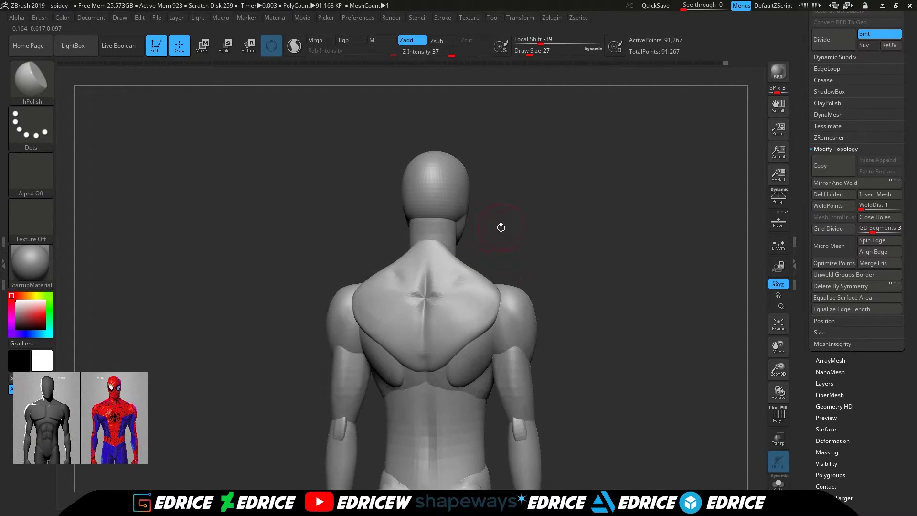
- Adjust the shape of the hands around the knuckles with the Move Topological brush at draw size 35
click(778, 331)
drag(731, 369, 554, 316)
click(48, 83)
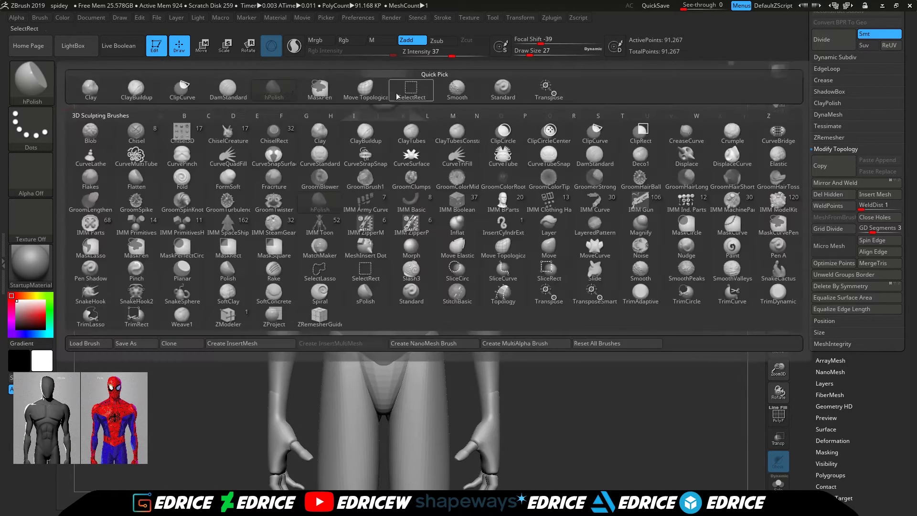
click(374, 88)
drag(659, 321, 743, 317)
drag(782, 371, 788, 411)
drag(779, 347, 801, 220)
drag(549, 143, 530, 88)
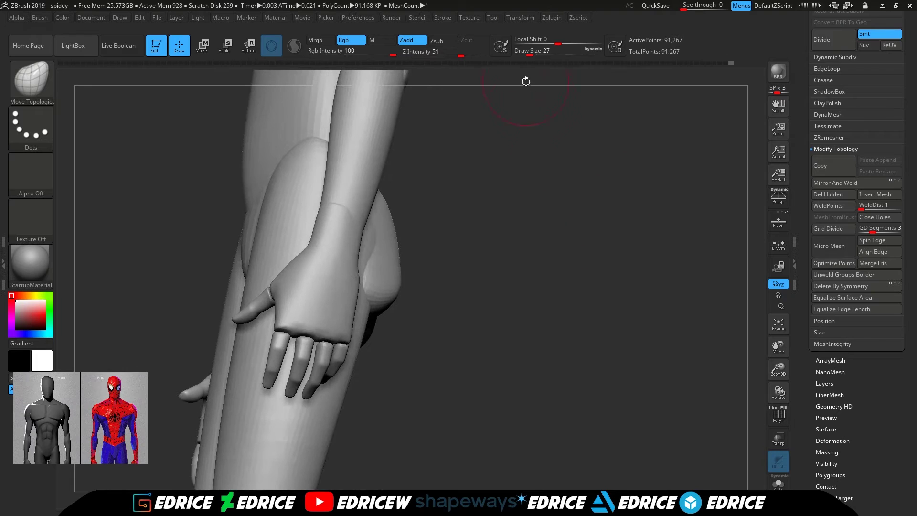
drag(449, 268, 418, 327)
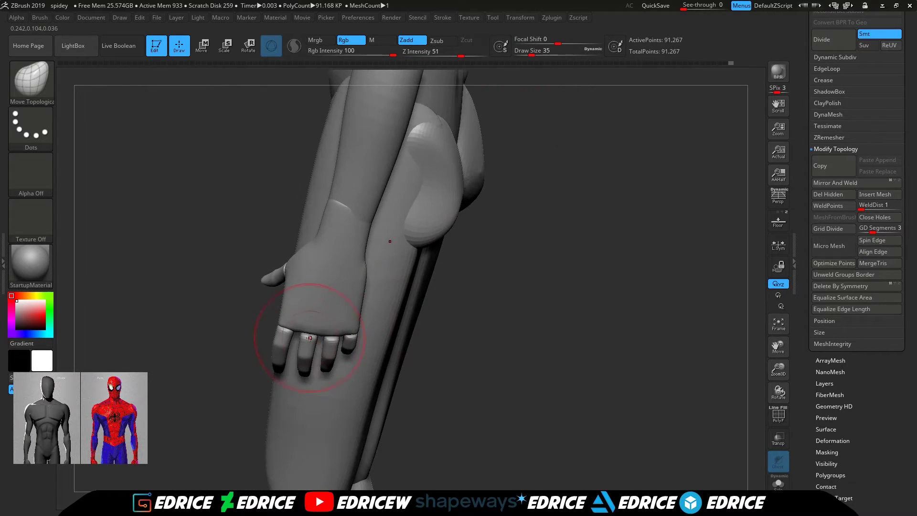
mouse_move(545, 287)
mouse_down()
mouse_move(511, 268)
mouse_move(382, 253)
mouse_up()
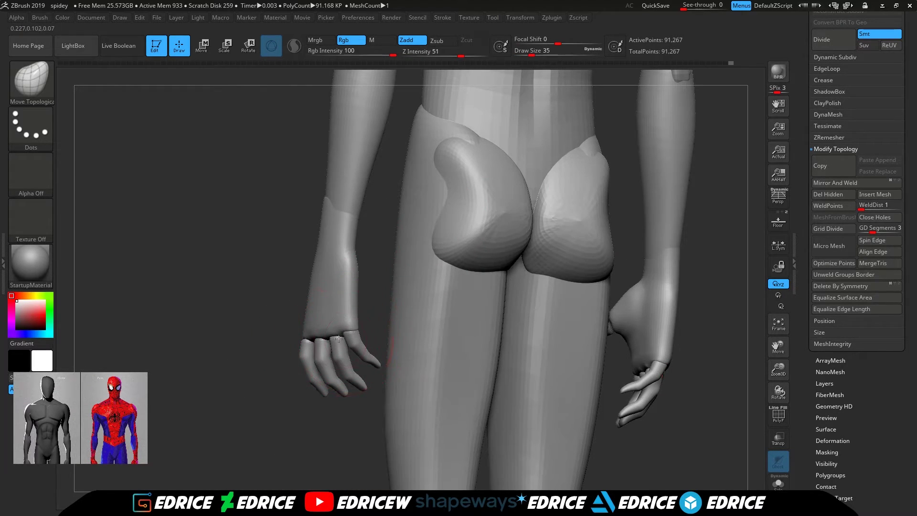
drag(307, 342, 268, 289)
shift+drag(420, 197, 373, 203)
- Polish the hands and wrists with the hPolish brush, reducing the draw size from 27 to 18
drag(532, 51, 530, 52)
drag(456, 211, 403, 217)
shift+drag(159, 352, 208, 348)
key(b)
key(h)
key(p)
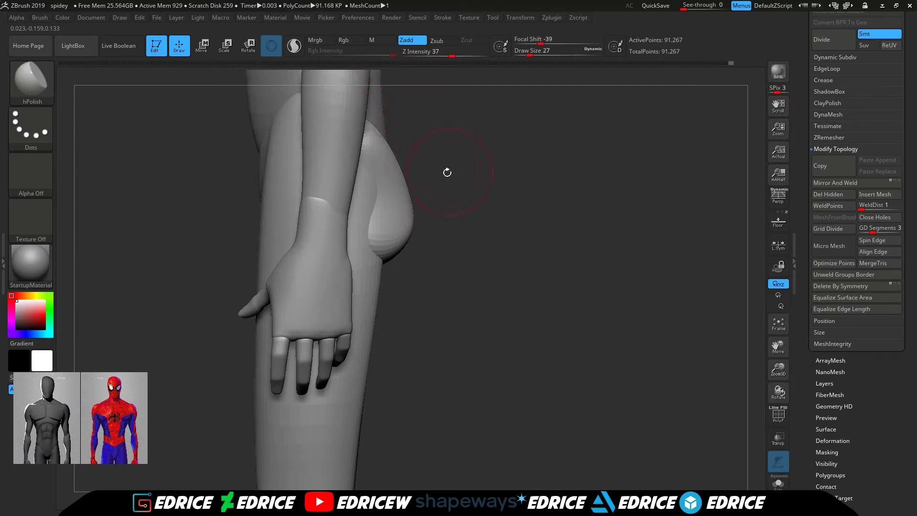
drag(451, 159, 410, 106)
drag(228, 299, 228, 276)
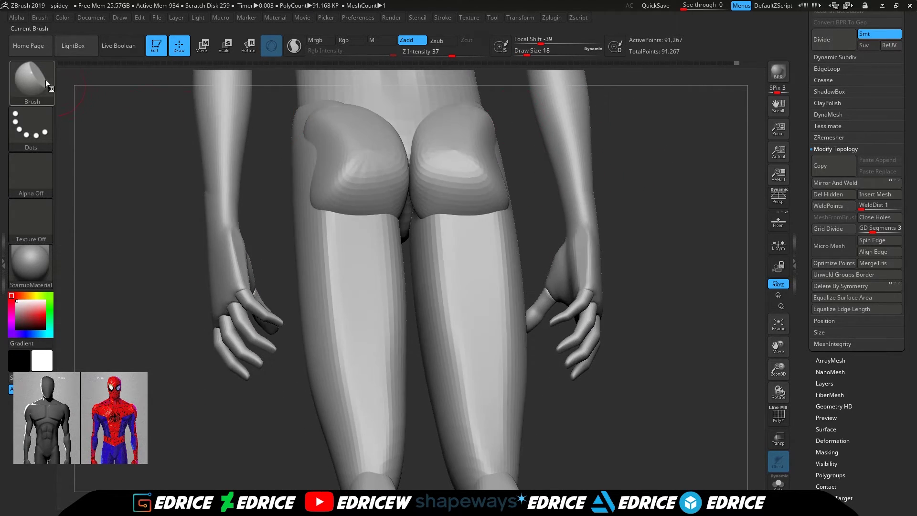
- Sharpen the ridge across the glutes with the Pinch brush at draw size 18 and smooth the result
key(b)
key(p)
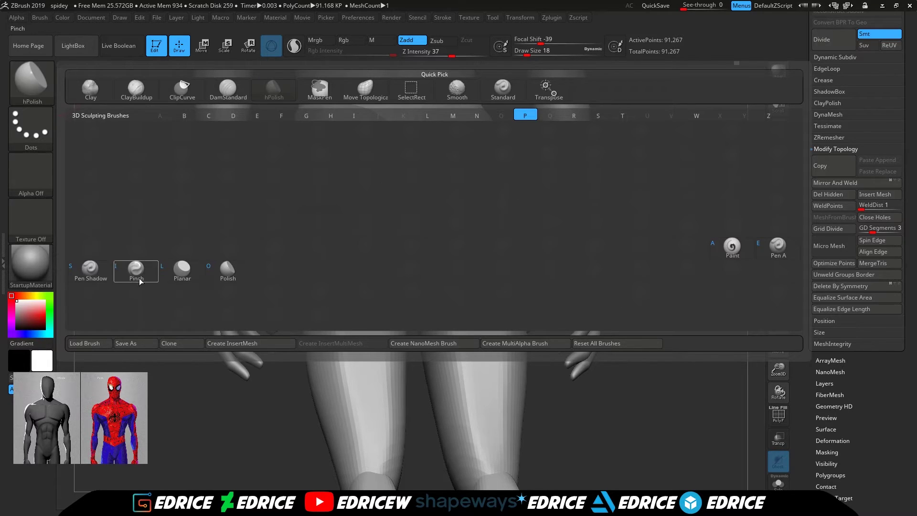
key(i)
drag(353, 154, 338, 159)
shift+drag(432, 174, 492, 183)
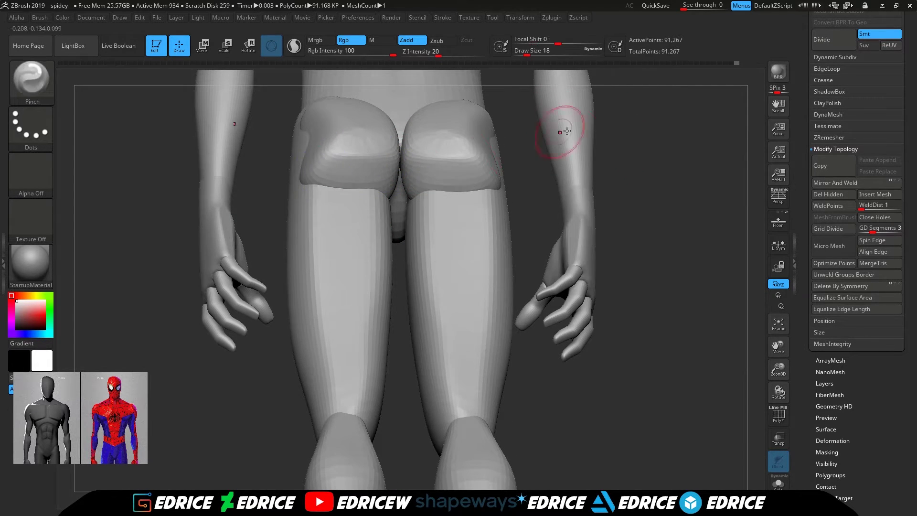
drag(543, 133, 541, 170)
shift+drag(434, 149, 442, 122)
alt+drag(678, 160, 681, 288)
- Polish the outer edges of the glutes with the hPolish brush at draw size 18
key(b)
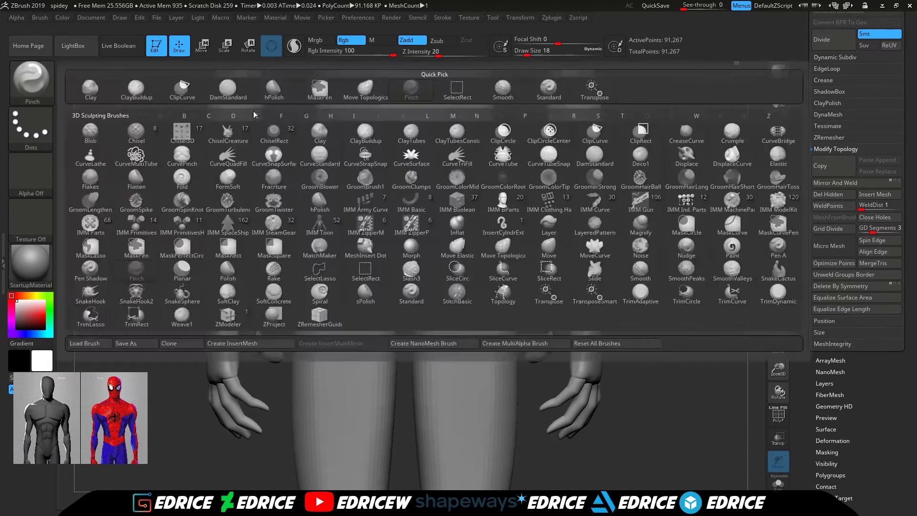
click(277, 92)
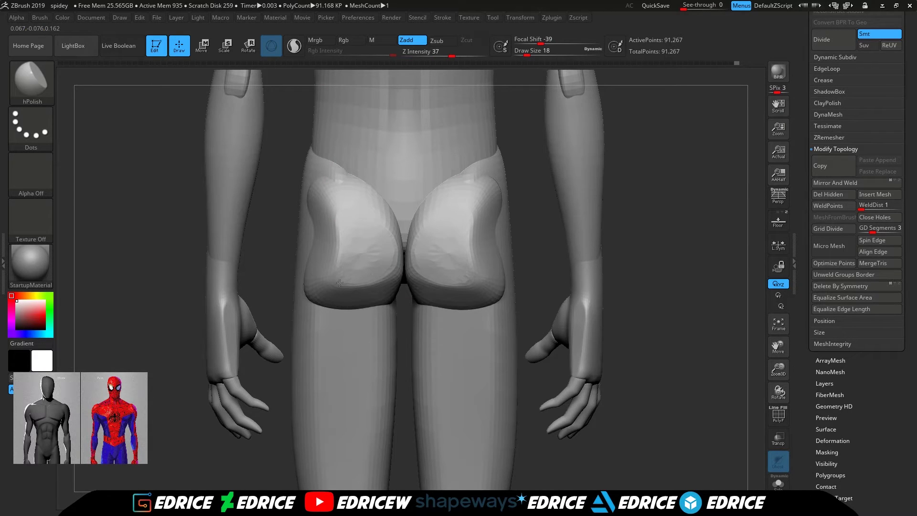
drag(313, 192, 322, 210)
drag(590, 136, 687, 132)
drag(311, 237, 318, 253)
drag(757, 225, 727, 231)
key(f)
drag(760, 353, 748, 336)
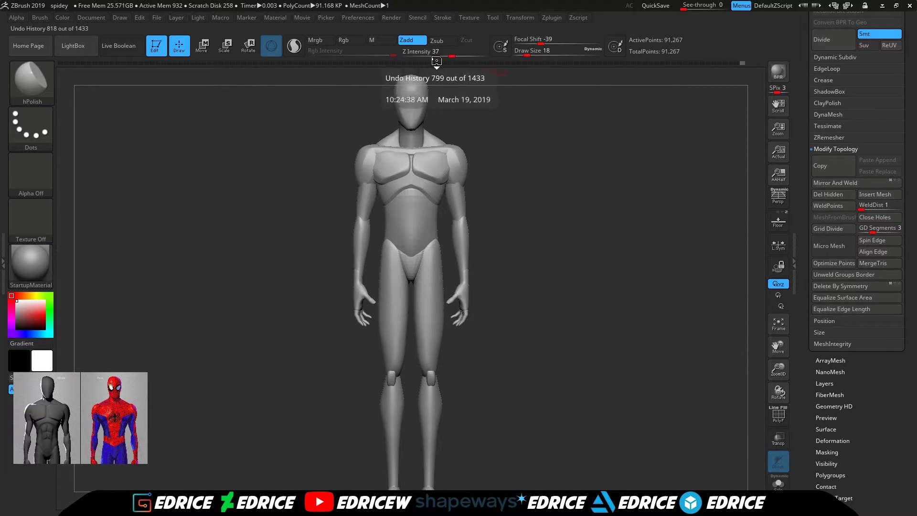
ctrl+shift+click(466, 299)
ctrl+shift+click(466, 300)
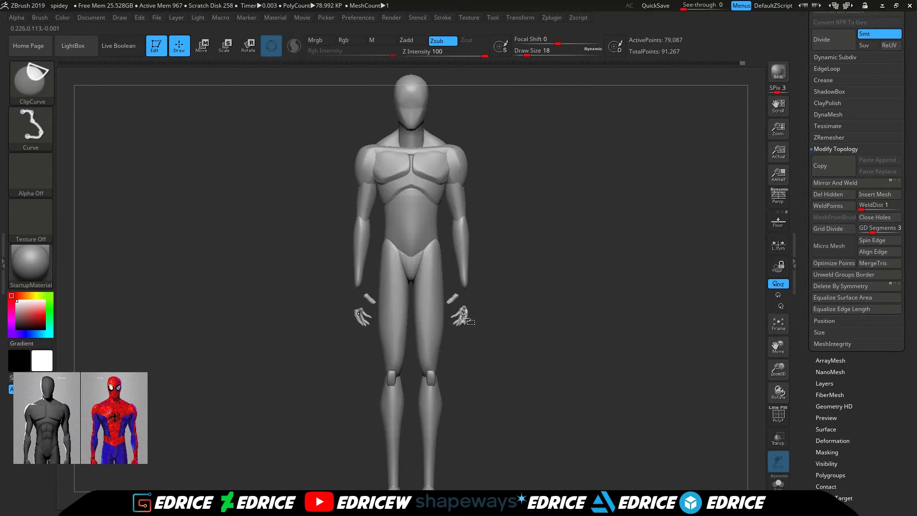
ctrl+shift+click(517, 293)
- Hide the legs, pelvis, torso, neck and head so that only the arms and hands stay visible
ctrl+shift+click(432, 330)
ctrl+shift+click(432, 331)
ctrl+shift+click(432, 335)
ctrl+shift+click(432, 346)
ctrl+shift+click(431, 347)
ctrl+shift+click(432, 382)
ctrl+shift+click(436, 286)
ctrl+shift+click(415, 224)
ctrl+shift+click(416, 177)
ctrl+shift+click(417, 143)
ctrl+shift+click(421, 151)
ctrl+shift+click(414, 114)
ctrl+shift+click(415, 116)
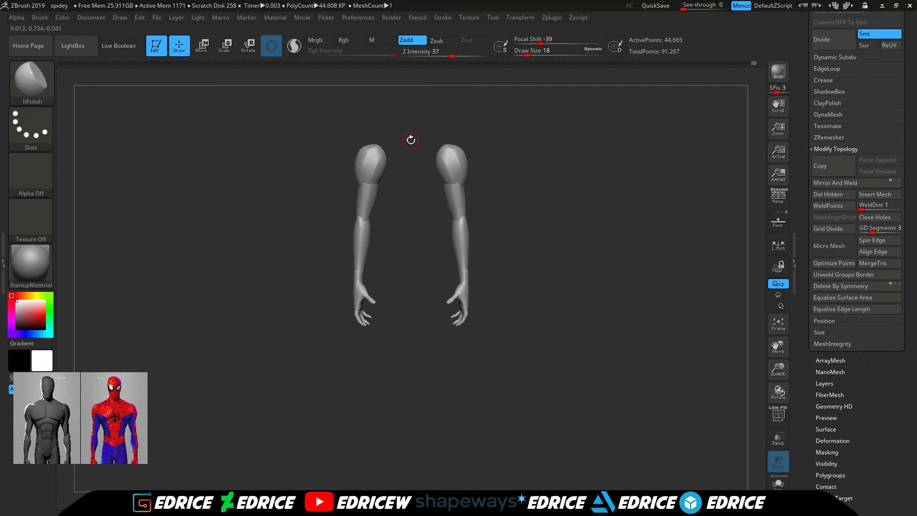
- Mask everything except the arms, rotate both arms outward into an A-pose, and clear the mask
ctrl+drag(427, 92, 541, 331)
ctrl+shift+click(518, 314)
key(r)
ctrl+click(486, 178)
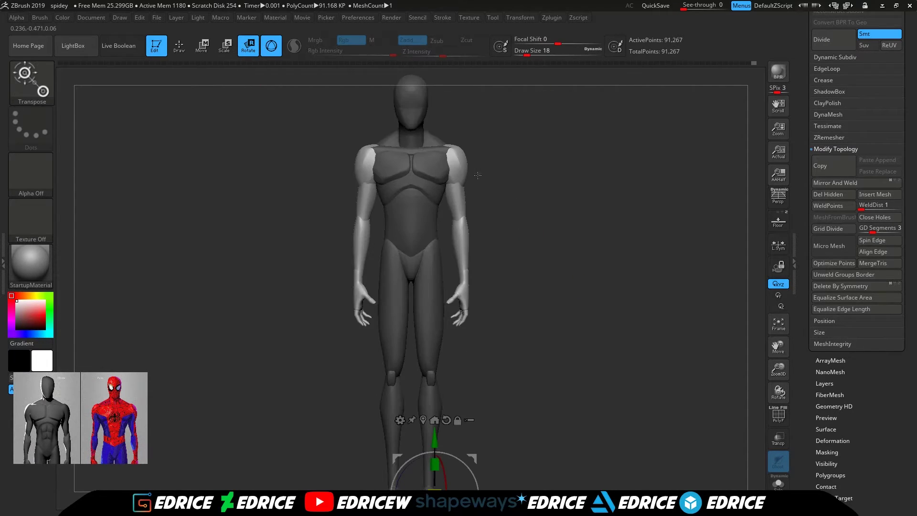
click(271, 45)
mouse_move(450, 157)
mouse_down()
mouse_move(463, 294)
mouse_move(539, 272)
mouse_up()
key(q)
ctrl+click(740, 403)
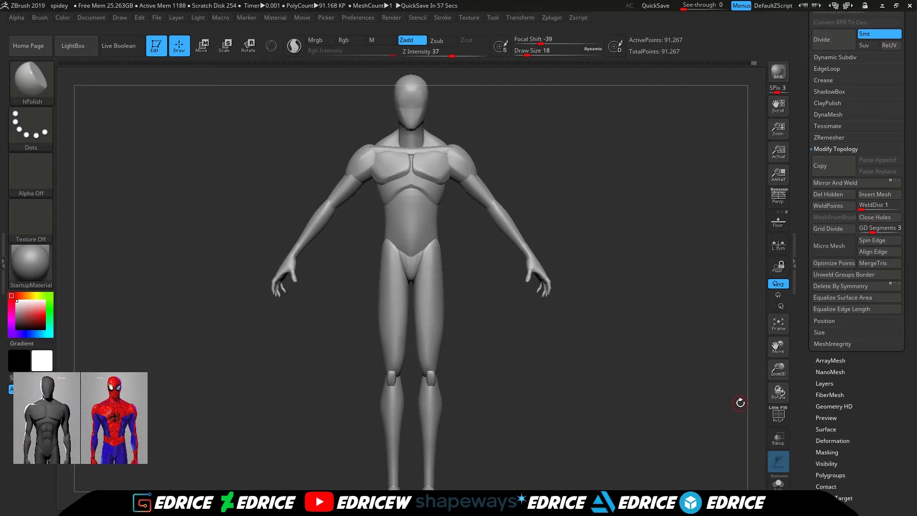
- Subdivide the figure to level 4 and sculpt the back of the isolated waist with ClayBuildup at draw size 41, smoothing the strokes
scroll(889, 229, up, 5)
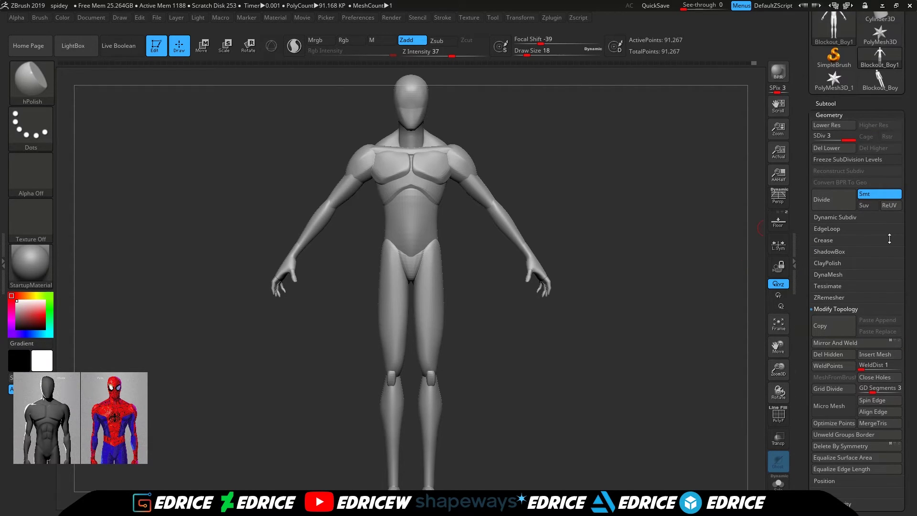
key(ctrl+d)
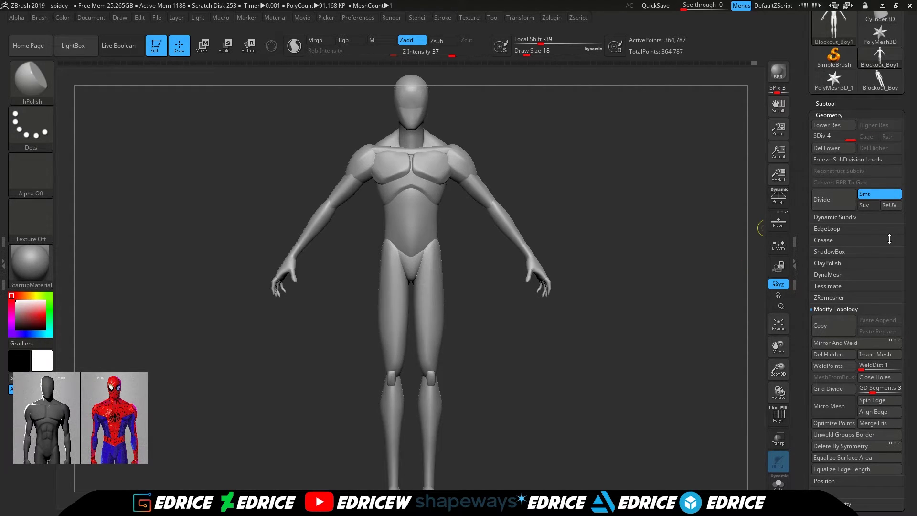
click(33, 84)
click(277, 167)
drag(778, 370, 778, 404)
drag(527, 55, 531, 55)
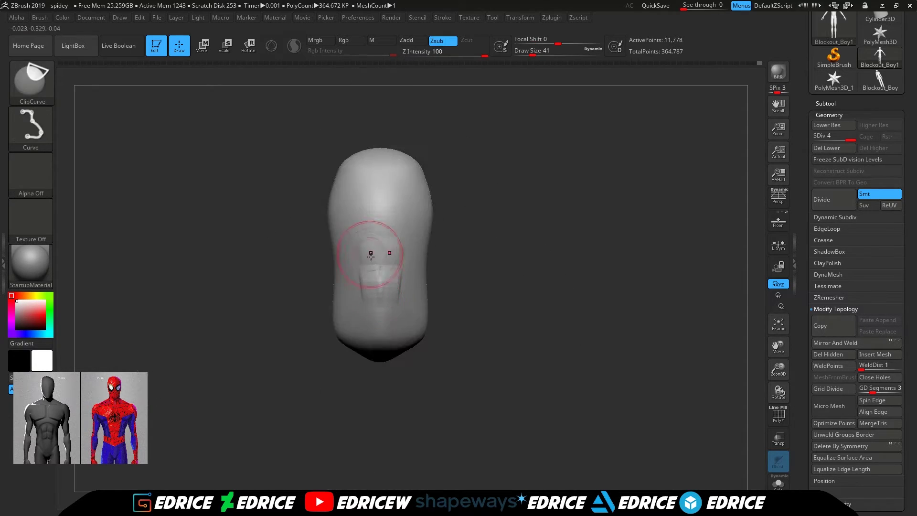
drag(392, 231, 369, 273)
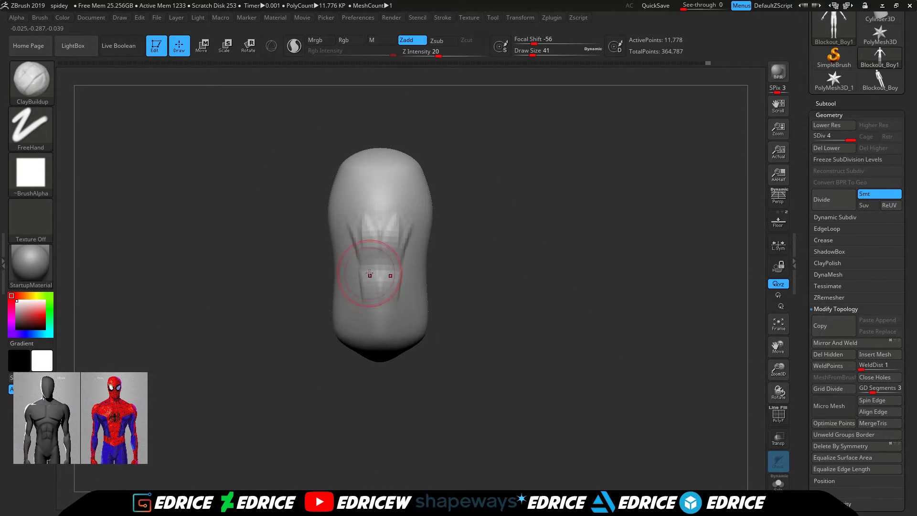
shift+drag(373, 319, 374, 336)
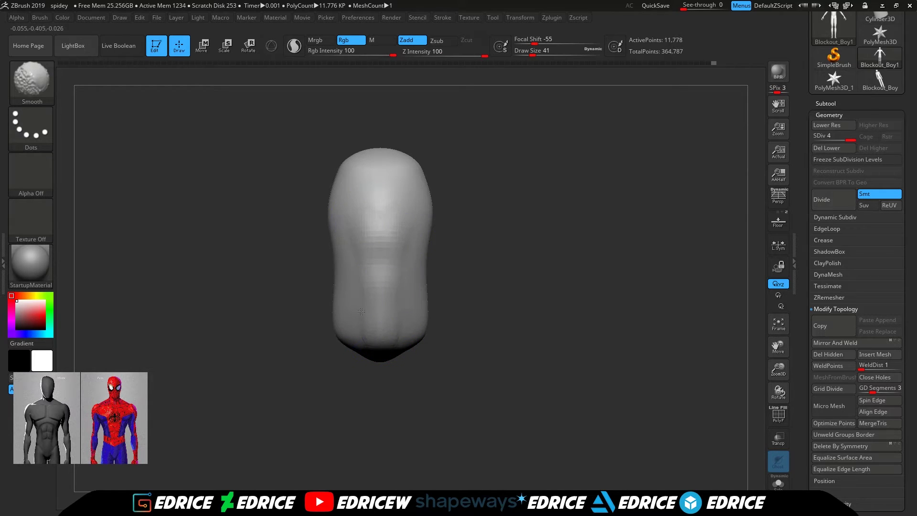
- Add more ClayBuildup strokes along the lower back of the waist and show the whole figure again
drag(407, 274, 403, 316)
mouse_move(563, 274)
mouse_down()
mouse_move(506, 272)
mouse_move(532, 268)
mouse_move(515, 269)
mouse_up()
ctrl+shift+click(559, 261)
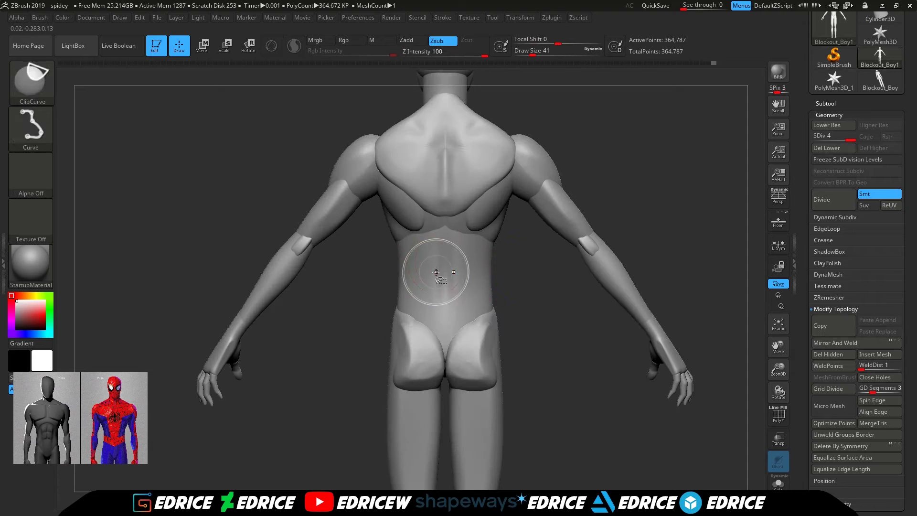
ctrl+shift+click(436, 272)
mouse_move(429, 252)
mouse_down()
mouse_move(442, 307)
mouse_move(420, 249)
mouse_move(448, 309)
mouse_up()
ctrl+shift+click(597, 296)
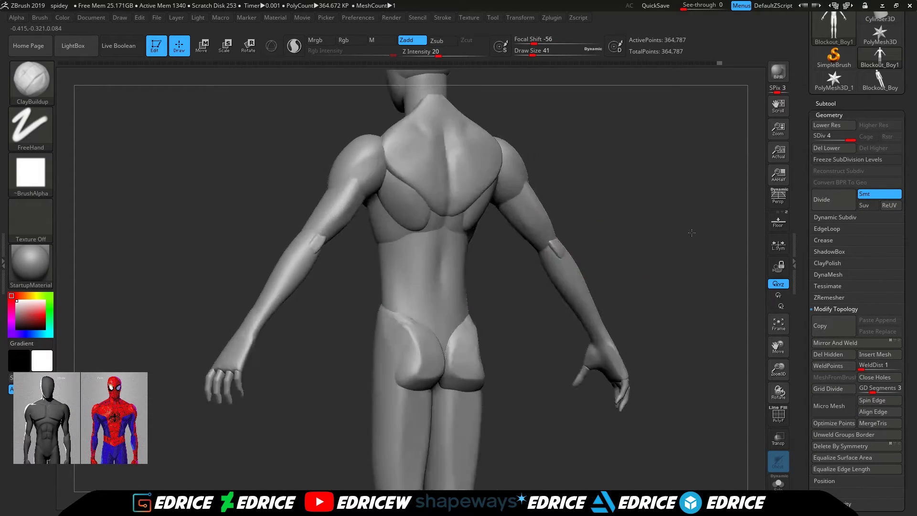
- Work the centre of the upper back with ClayBuildup and smooth the area where the shoulders meet the upper arms
mouse_move(434, 149)
mouse_down()
mouse_move(436, 121)
mouse_move(438, 151)
mouse_up()
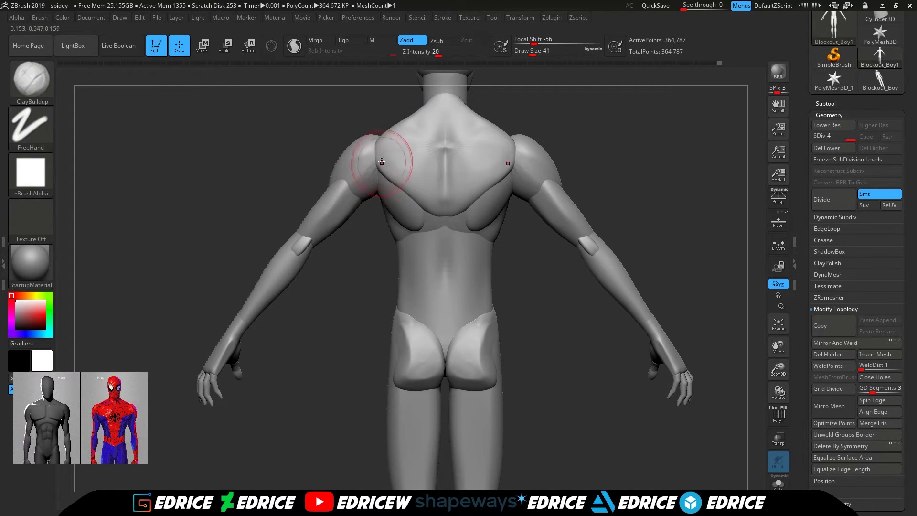
mouse_move(341, 222)
right_down()
mouse_move(345, 203)
mouse_move(355, 203)
right_up()
shift+drag(351, 196, 338, 220)
right_drag(344, 205, 353, 234)
shift+drag(336, 191, 325, 229)
mouse_move(356, 215)
right_down()
mouse_move(495, 218)
mouse_move(478, 244)
right_up()
shift+right_drag(646, 246, 600, 248)
shift+right_drag(712, 272, 590, 294)
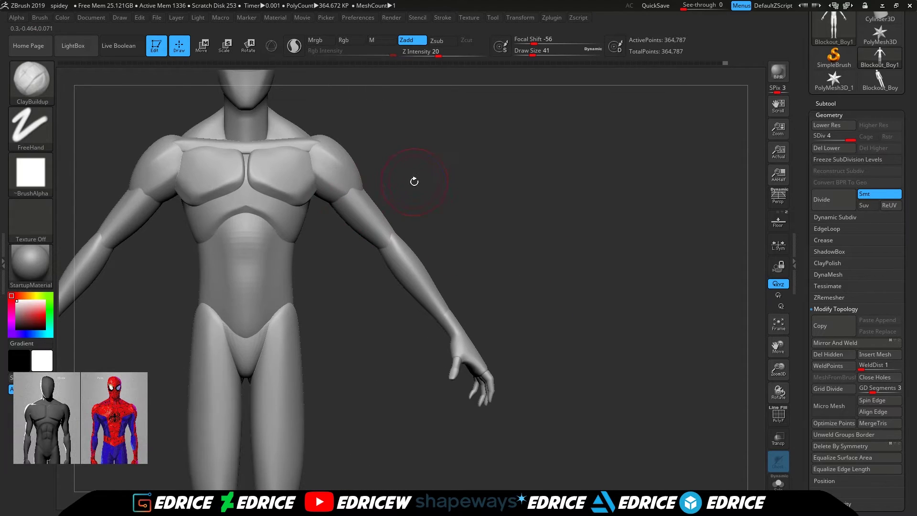
- Isolate the shoulder caps, smooth their surfaces at draw size 18, and show the whole figure again
drag(778, 368, 777, 406)
alt+right_drag(620, 270, 626, 248)
ctrl+shift+click(382, 181)
right_drag(532, 90, 523, 191)
mouse_move(455, 352)
ctrl+shift+mouse_down()
mouse_move(414, 265)
mouse_move(334, 191)
mouse_move(205, 238)
mouse_move(179, 347)
ctrl+shift+mouse_up()
right_drag(206, 330, 258, 286)
shift+drag(338, 184, 346, 213)
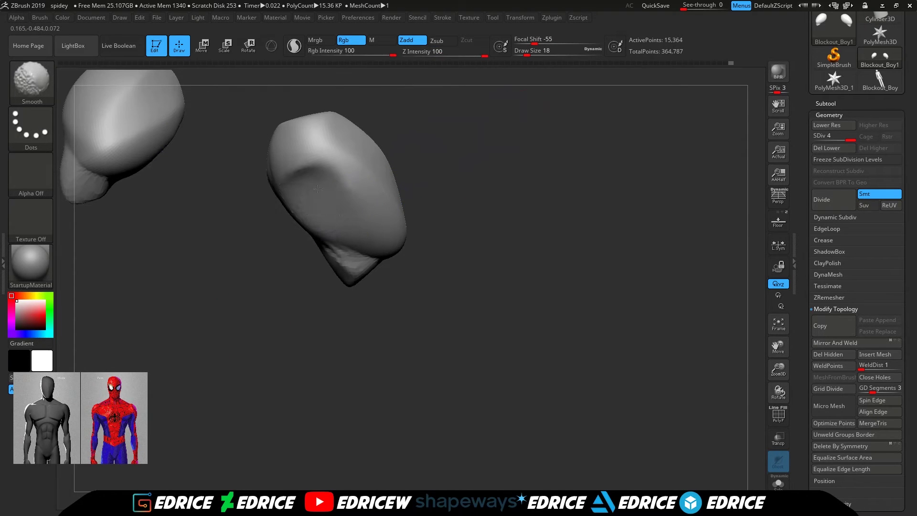
ctrl+shift+click(528, 191)
- Pull the outer edge of the pectorals toward the shoulders with the Move Topological brush at draw size 41
mouse_move(534, 194)
right_down()
mouse_move(438, 246)
mouse_move(465, 172)
mouse_move(393, 122)
right_up()
key(b)
key(m)
key(t)
right_drag(492, 86, 425, 127)
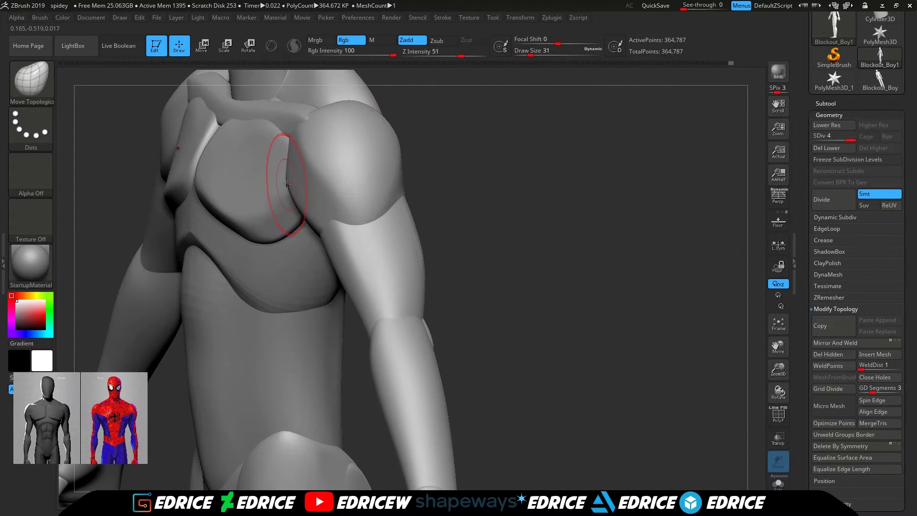
key(bracketright)
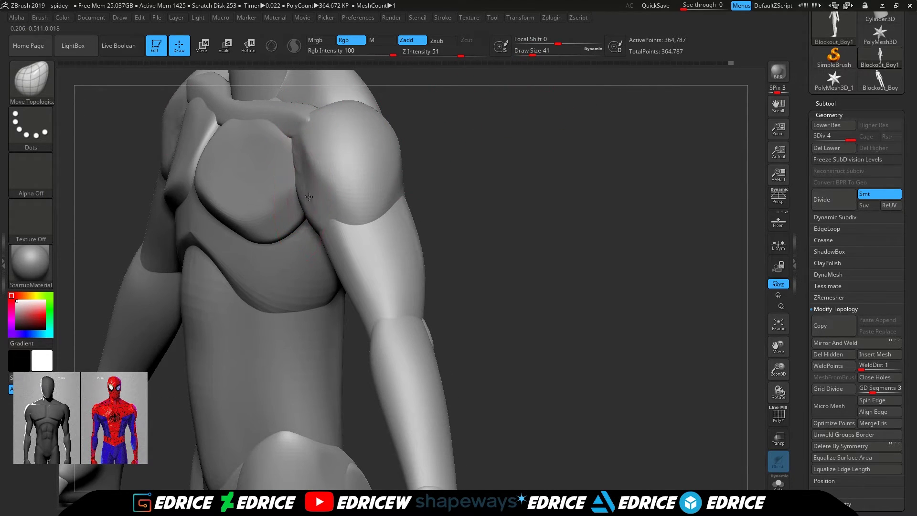
mouse_move(429, 143)
right_down()
mouse_move(459, 133)
mouse_move(463, 110)
mouse_move(406, 184)
right_up()
right_drag(306, 228, 731, 298)
right_drag(291, 386, 277, 301)
ctrl+shift+click(135, 312)
right_drag(139, 310, 238, 280)
ctrl+shift+click(238, 280)
- Display the reference image, isolate the kneecaps and reshape them with the Move Topological brush at draw size 29
click(779, 325)
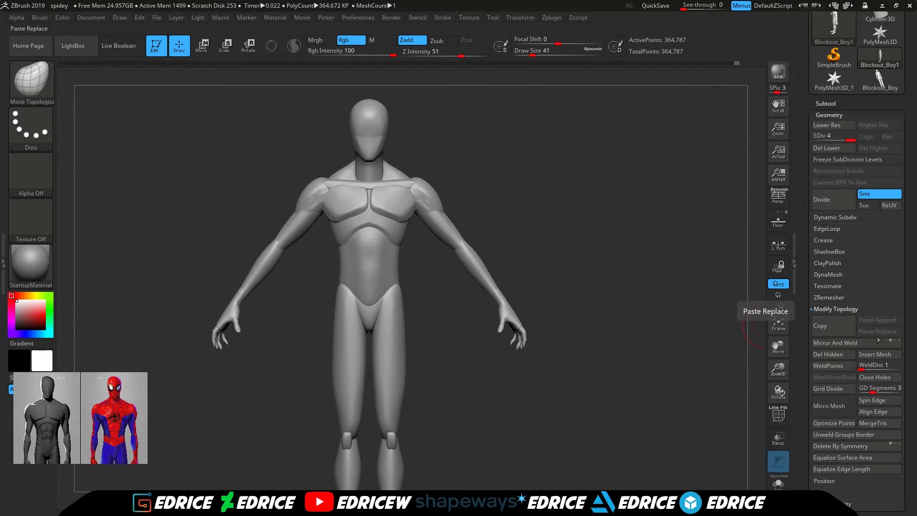
drag(778, 369, 784, 415)
drag(778, 347, 774, 157)
click(530, 54)
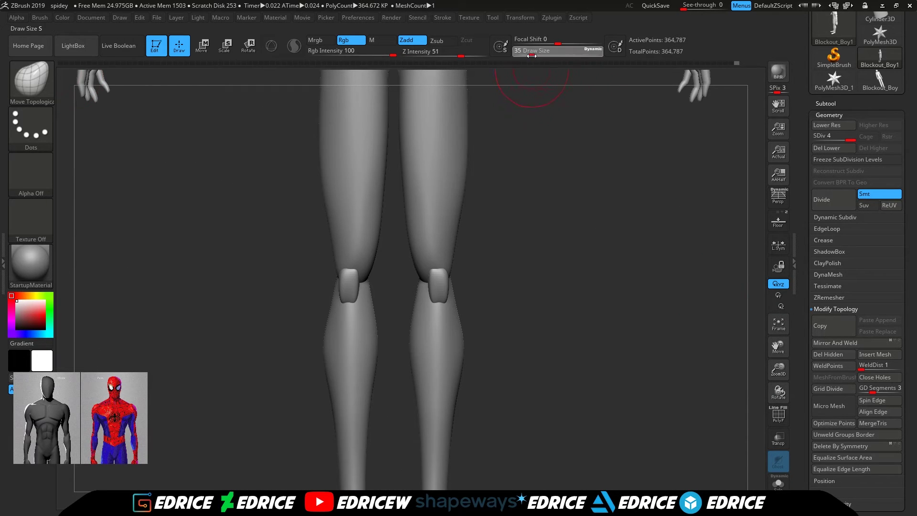
drag(778, 370, 780, 394)
drag(778, 347, 761, 239)
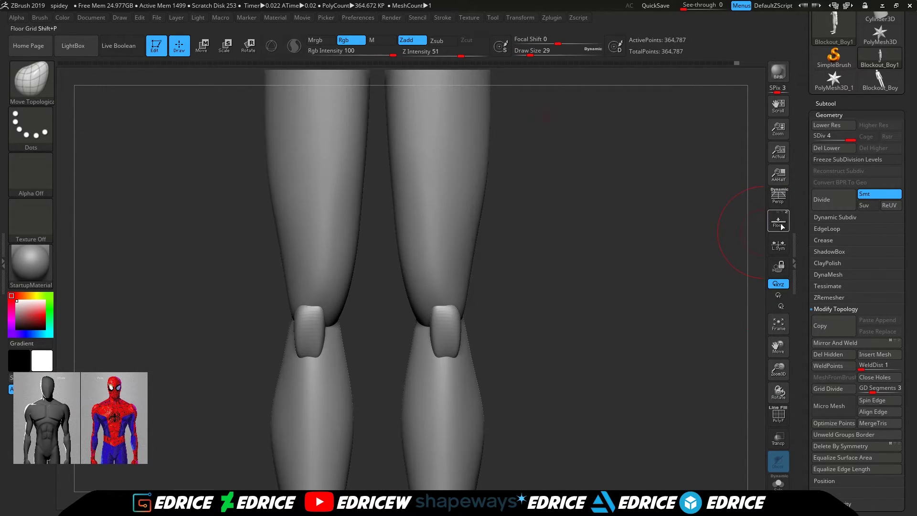
click(778, 219)
alt+click(432, 332)
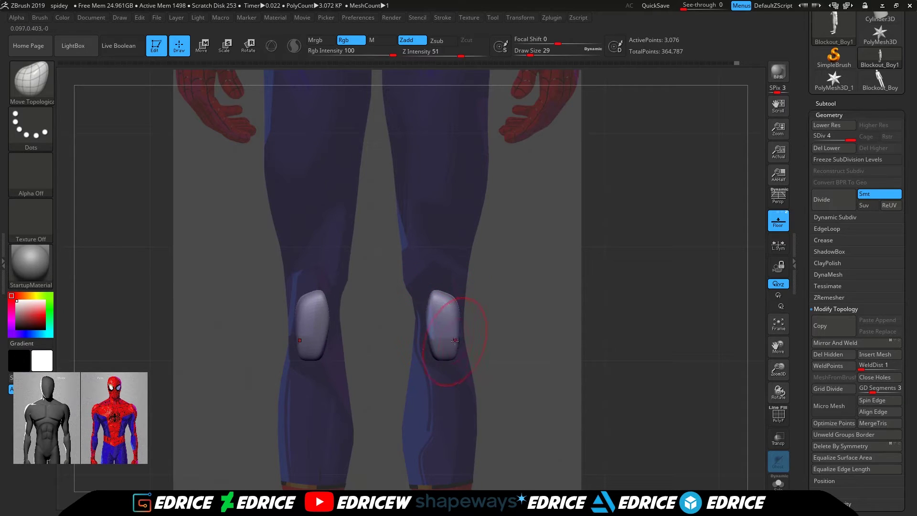
mouse_move(448, 284)
mouse_down()
mouse_move(447, 270)
mouse_move(415, 279)
mouse_move(446, 276)
mouse_up()
drag(392, 253, 449, 243)
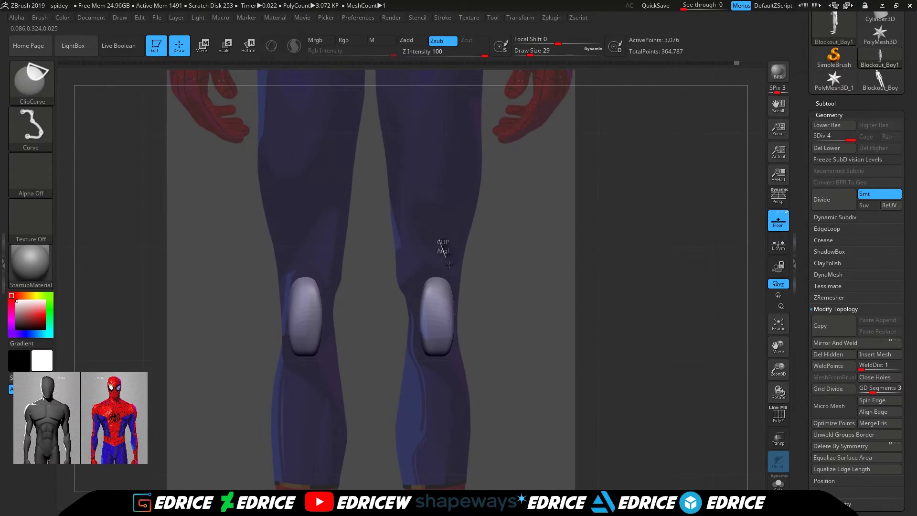
- Trim the lower ends of the kneecaps with ClipCurve and smooth the cut surfaces
mouse_move(394, 377)
ctrl+shift+mouse_down()
mouse_move(416, 302)
mouse_move(537, 371)
mouse_move(522, 345)
ctrl+shift+mouse_up()
ctrl+shift+drag(589, 336, 345, 377)
shift+drag(446, 362, 475, 334)
mouse_move(450, 237)
ctrl+shift+mouse_down()
mouse_move(483, 350)
mouse_move(460, 322)
ctrl+shift+mouse_up()
ctrl+shift+drag(473, 297, 429, 374)
shift+drag(537, 342, 508, 337)
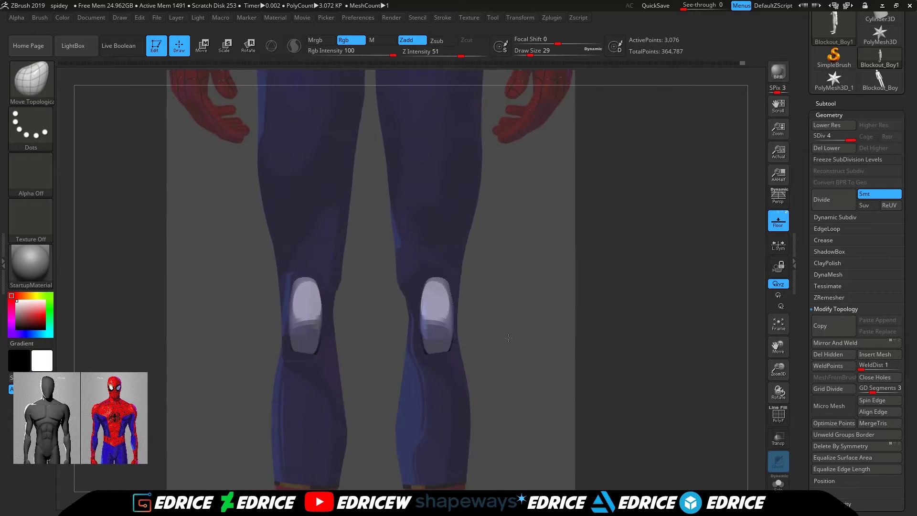
shift+drag(427, 320, 452, 323)
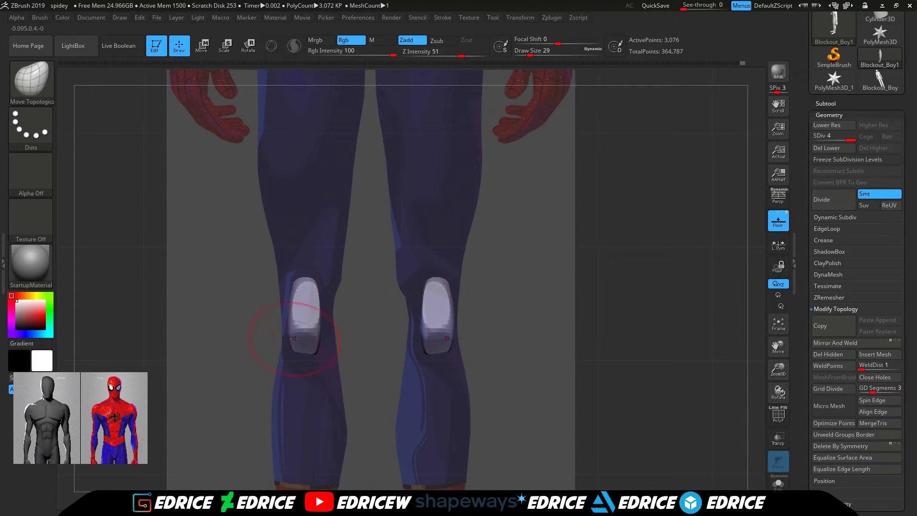
- Refine the kneecaps' shape to fit the legs, alternating between the isolated kneecaps and the full figure
drag(291, 328, 289, 306)
key(alt+s)
drag(535, 287, 451, 259)
alt+click(338, 286)
key(alt+s)
shift+drag(309, 245, 330, 308)
key(alt+s)
mouse_move(549, 293)
mouse_down()
mouse_move(626, 284)
mouse_move(549, 286)
mouse_up()
alt+click(347, 309)
key(alt+s)
mouse_move(330, 292)
mouse_down()
mouse_move(346, 293)
mouse_move(332, 297)
mouse_up()
key(alt+s)
shift+drag(414, 289, 351, 276)
- Carve creases above the knees on the isolated thighs with DamStandard at draw size 29 and smooth them
alt+click(362, 265)
key(alt+s)
key(alt+s)
shift+drag(578, 259, 616, 259)
click(36, 84)
click(234, 89)
key(alt+s)
drag(330, 296, 355, 283)
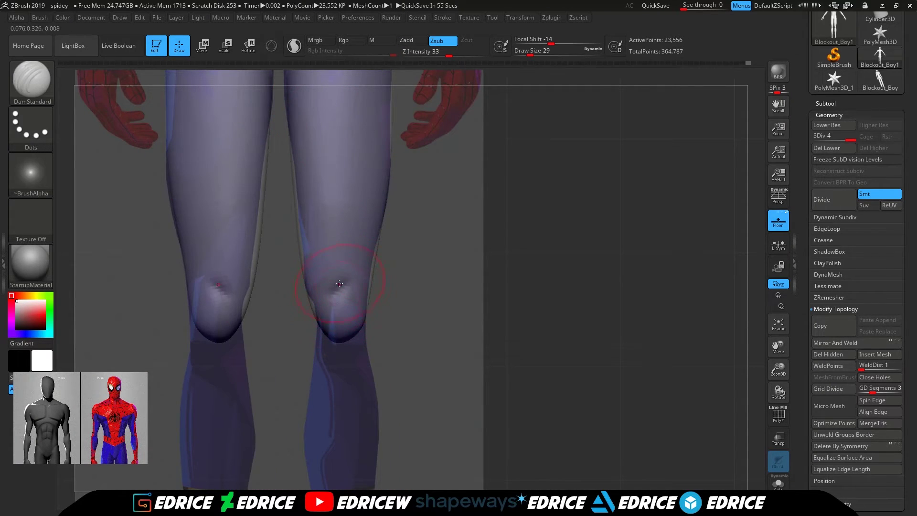
drag(375, 315, 388, 317)
mouse_move(296, 334)
mouse_down()
mouse_move(449, 322)
mouse_move(466, 298)
mouse_up()
shift+drag(341, 287, 348, 312)
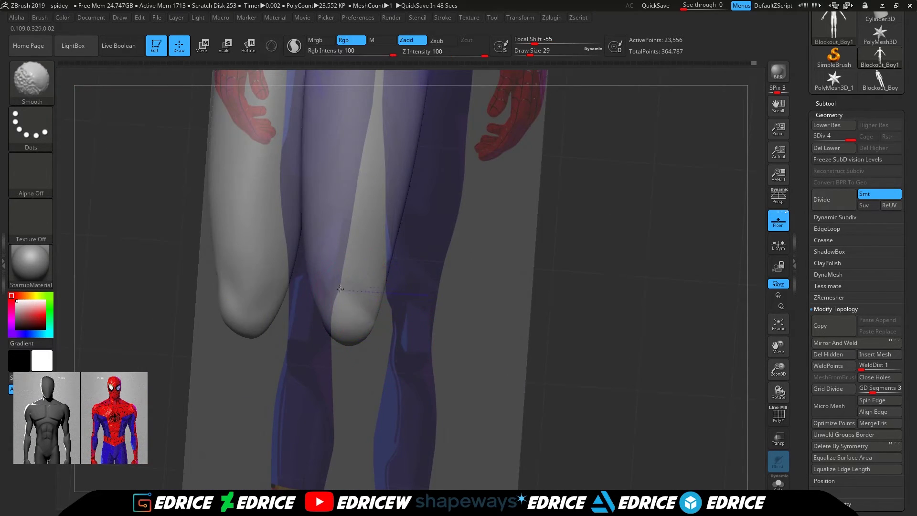
key(alt+s)
shift+drag(503, 288, 334, 311)
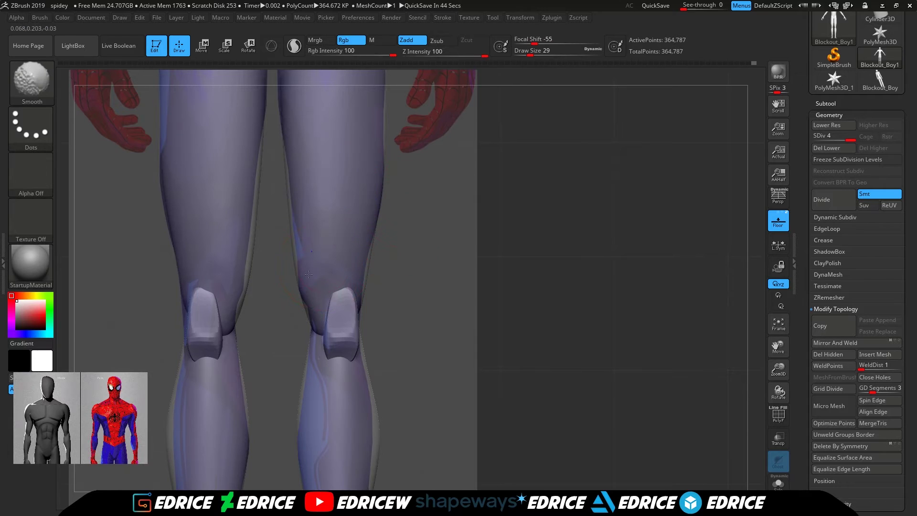
- Reshape the isolated thighs around the knees at subdivision level 1 with Move Topological at draw size 46, and return to level 4
ctrl+shift+click(317, 297)
key(b)
key(m)
key(t)
key(shift+d)
click(534, 52)
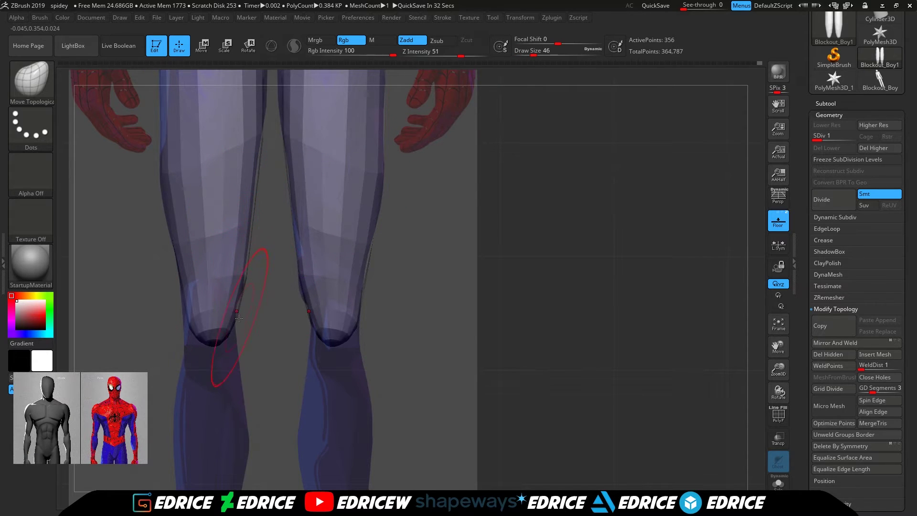
click(535, 53)
drag(361, 282, 365, 281)
drag(826, 140, 852, 139)
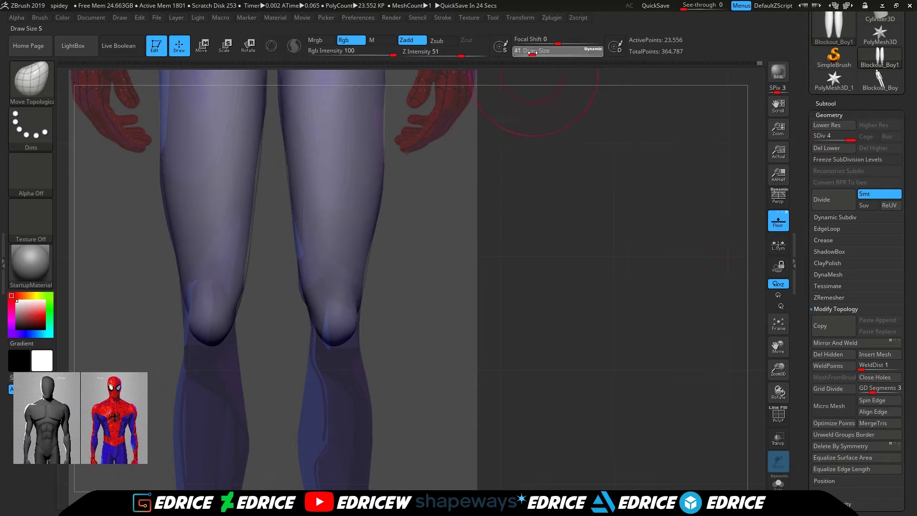
- Adjust the lower thigh contour at draw size 35, and show the whole figure with the reference image hidden
drag(534, 53, 520, 57)
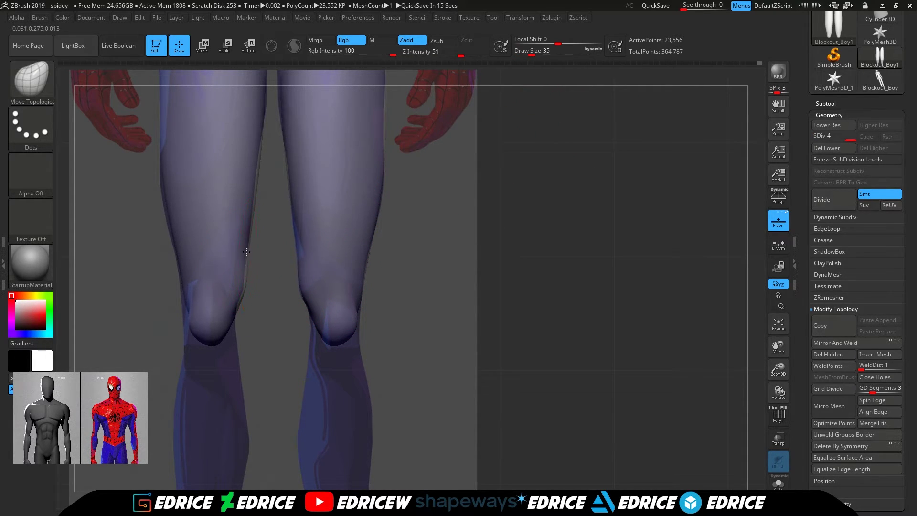
ctrl+shift+click(576, 299)
drag(778, 370, 776, 348)
click(778, 325)
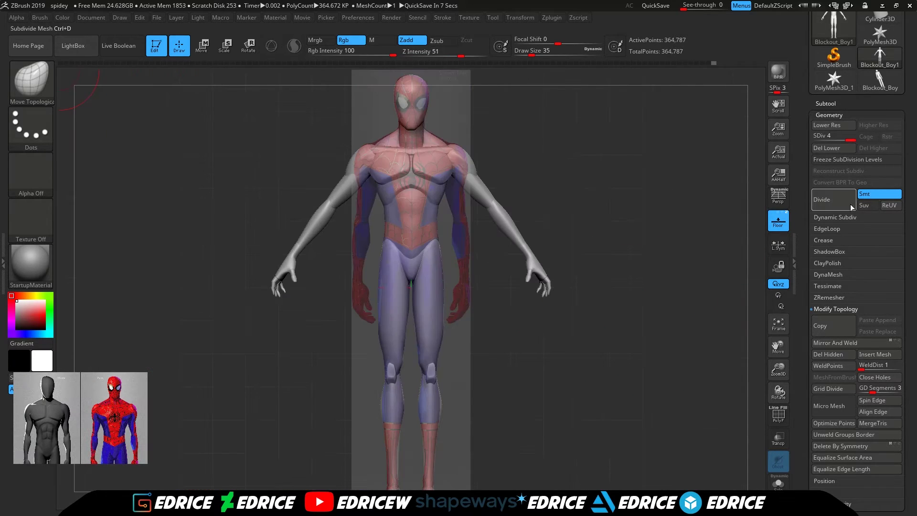
click(785, 227)
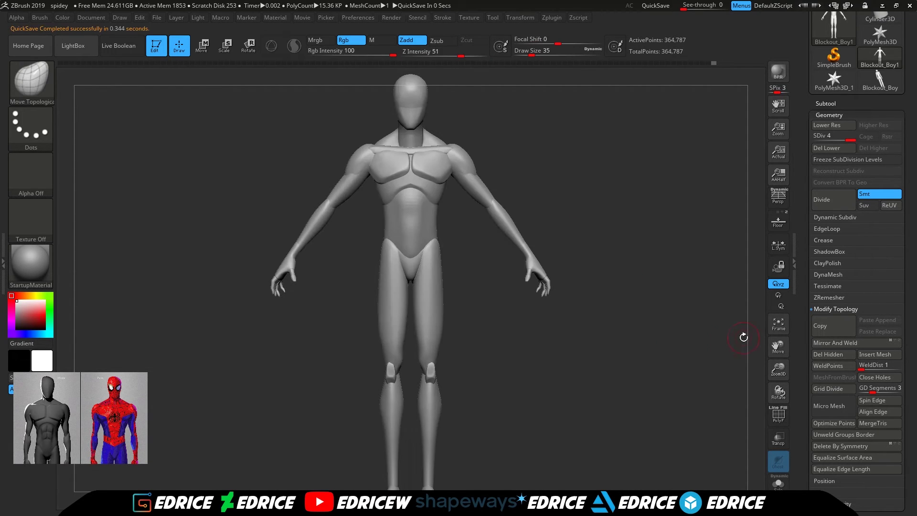
- Set the ZRemesher target polygon count to 15 and duplicate the figure's subtool
click(844, 298)
click(863, 365)
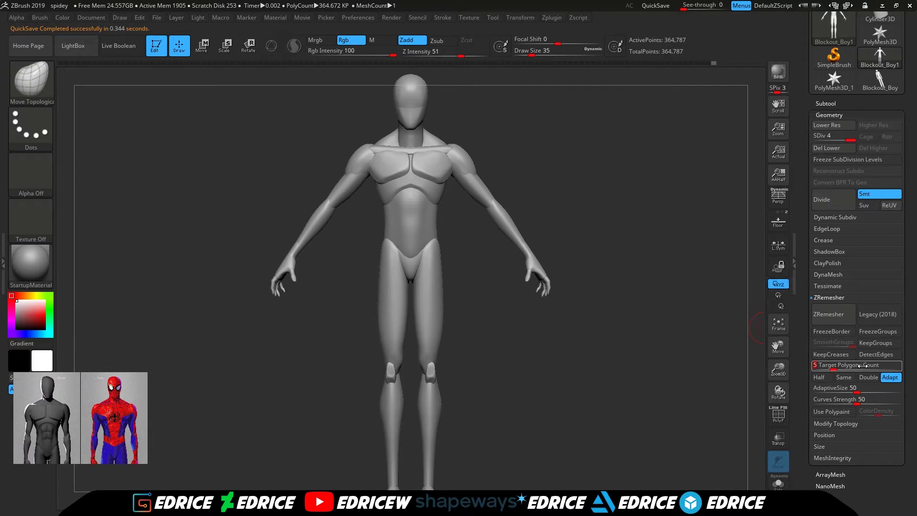
text(15)
click(826, 104)
click(833, 383)
- Run ZRemesher on the original Blockout_Boy1 subtool with the target polygon count of 15
click(884, 494)
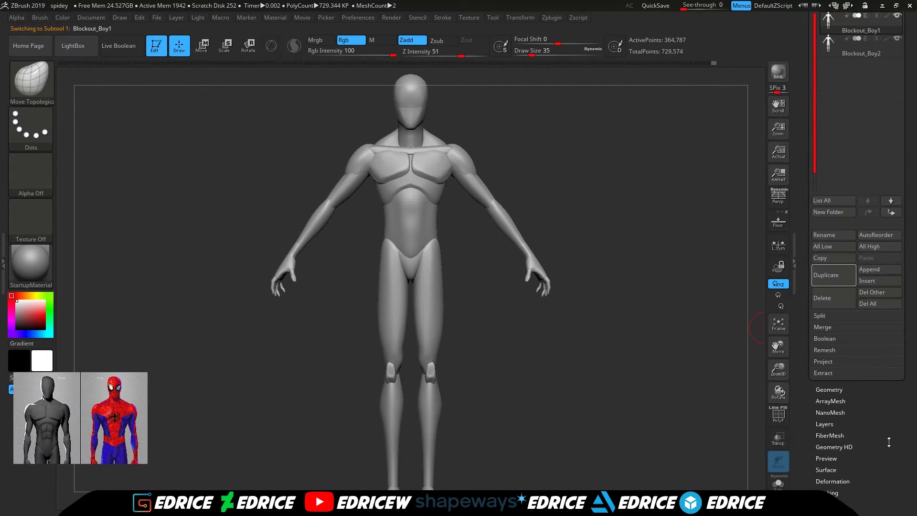
click(831, 212)
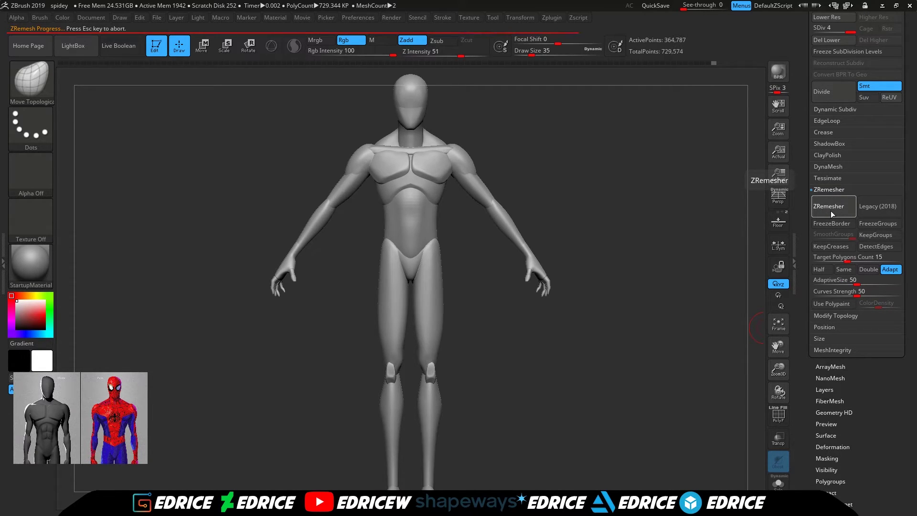
scroll(860, 111, up, 5)
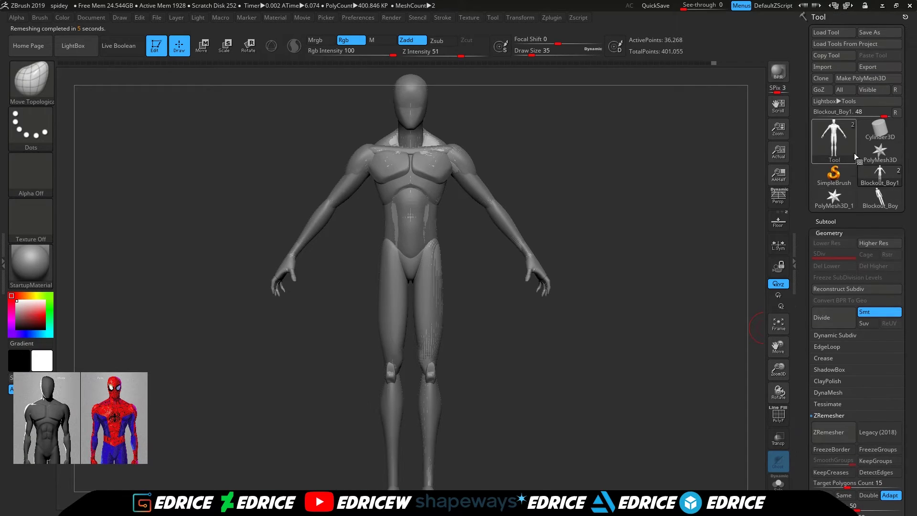
- Try DynaMesh on the Blockout_Boy1 subtool without freezing its subdivision levels, check the hips and hand, and undo it
click(833, 221)
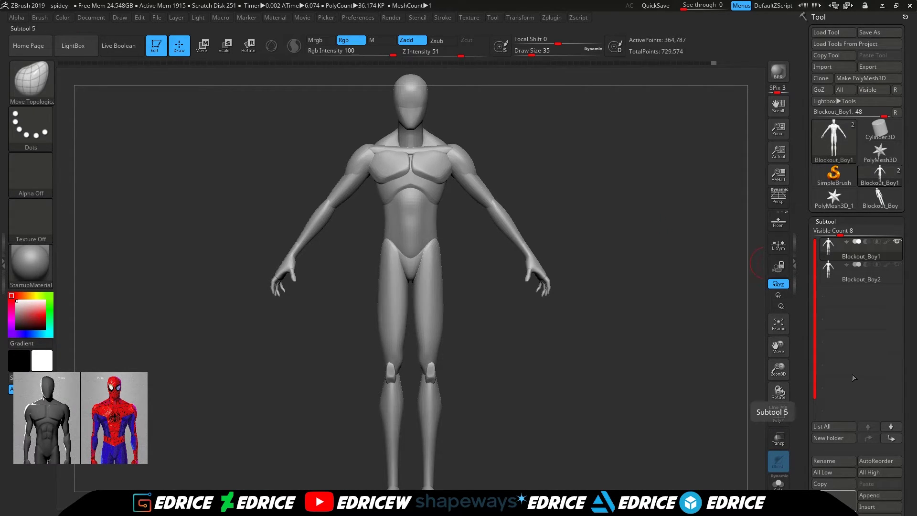
scroll(899, 338, down, 5)
scroll(898, 329, down, 3)
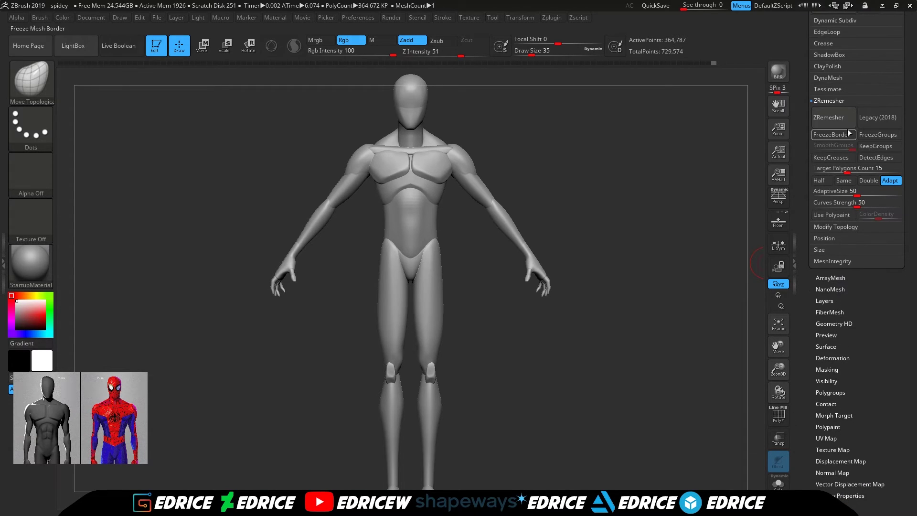
click(828, 77)
click(832, 95)
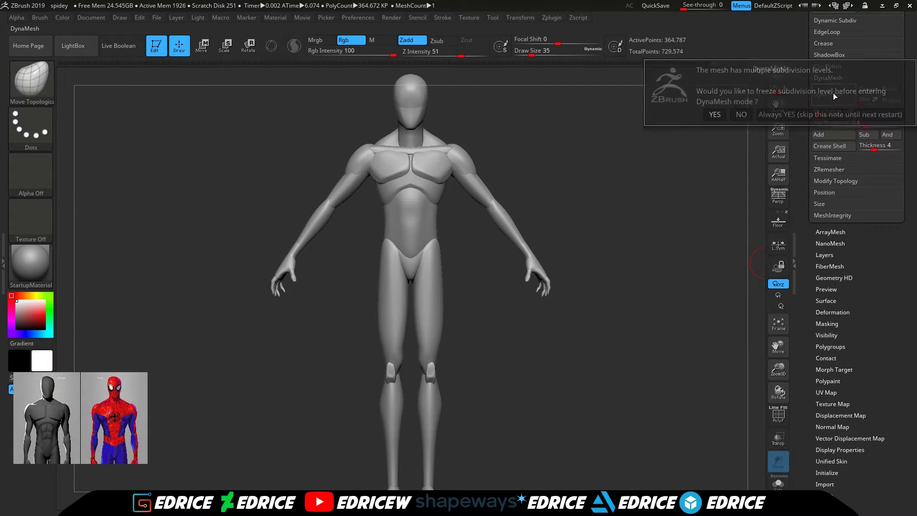
click(749, 116)
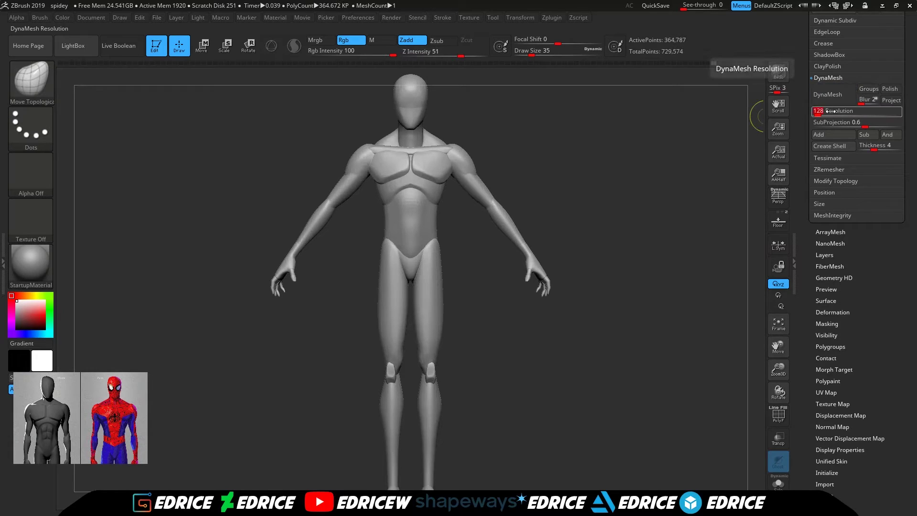
click(828, 94)
click(707, 175)
drag(705, 177, 602, 188)
drag(779, 369, 744, 379)
drag(780, 347, 769, 276)
key(ctrl+z)
- Remesh the figure with DynaMesh at resolution 1504 without freezing the subdivision levels
click(854, 115)
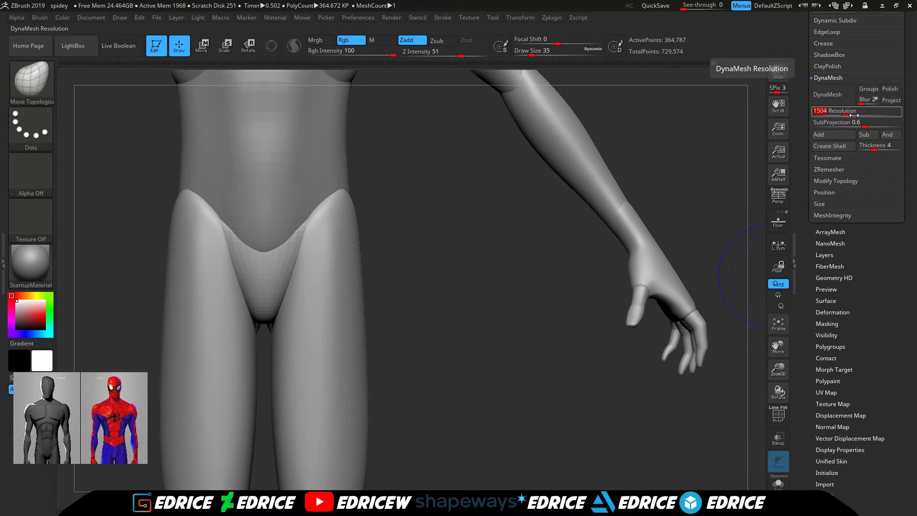
click(837, 95)
click(747, 120)
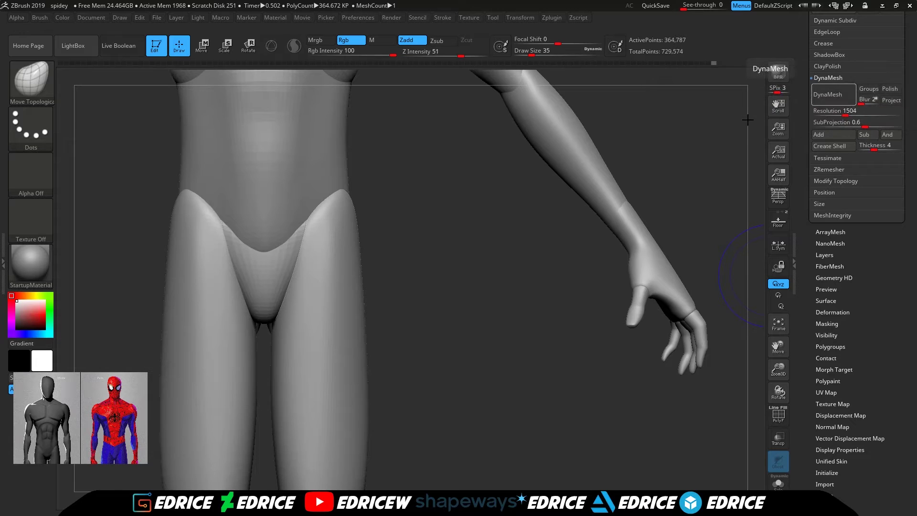
key(f)
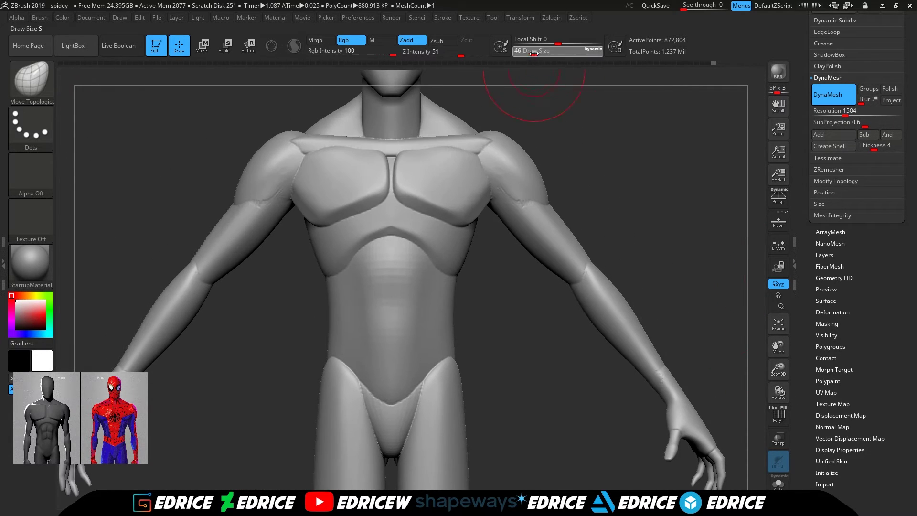
- Smooth the blockout seams on the chest, shoulders, arms and buttocks with the Smooth brush at draw size 29
key(shift)
mouse_move(368, 209)
shift+mouse_down()
mouse_move(352, 147)
mouse_move(393, 139)
mouse_move(336, 122)
shift+mouse_up()
drag(454, 96, 411, 91)
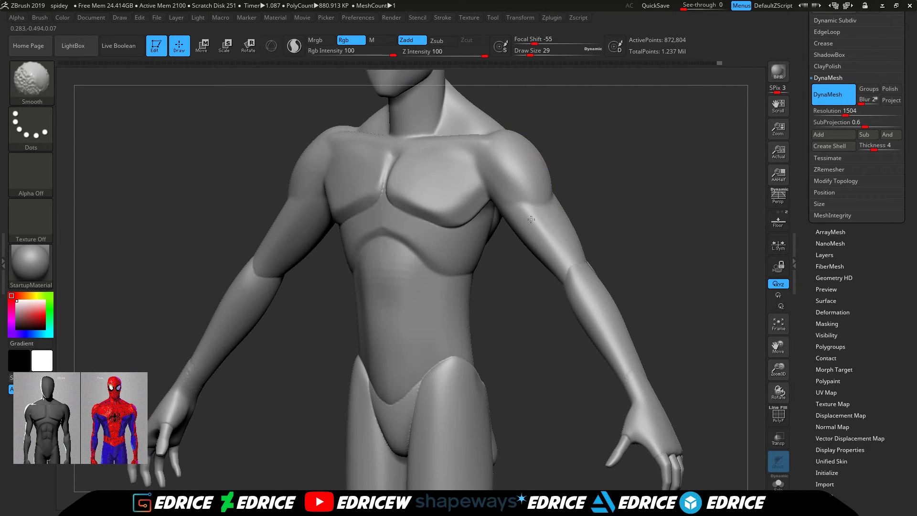
drag(592, 206, 530, 191)
drag(550, 339, 478, 334)
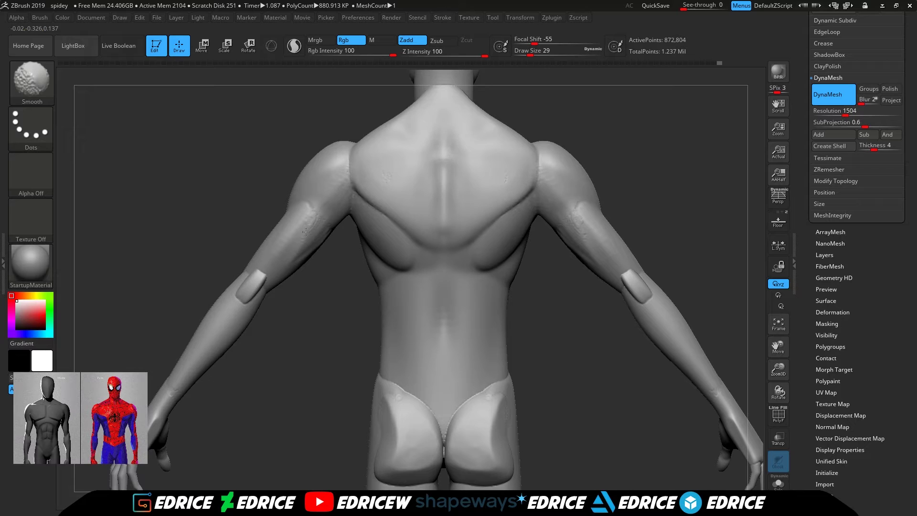
shift+drag(298, 267, 160, 413)
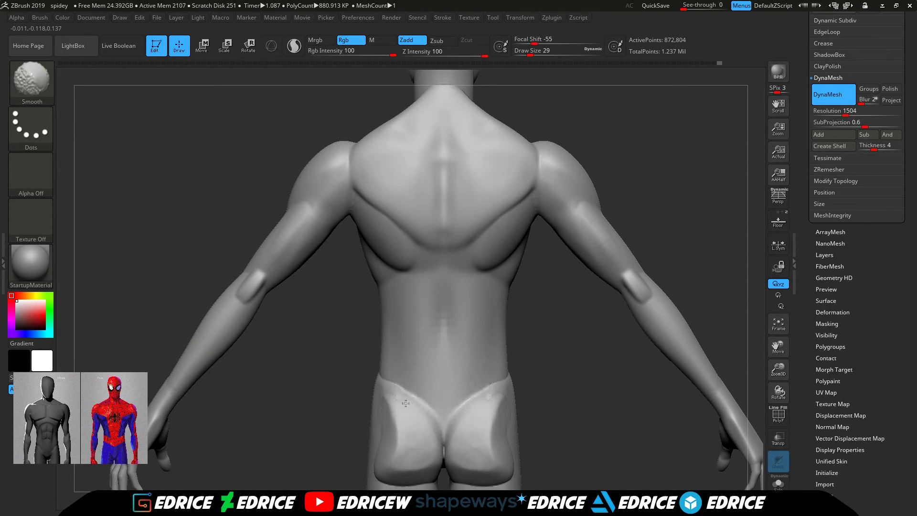
- Smooth the neck and head, and soften the seams where the thighs meet the front of the hips
drag(781, 345, 783, 497)
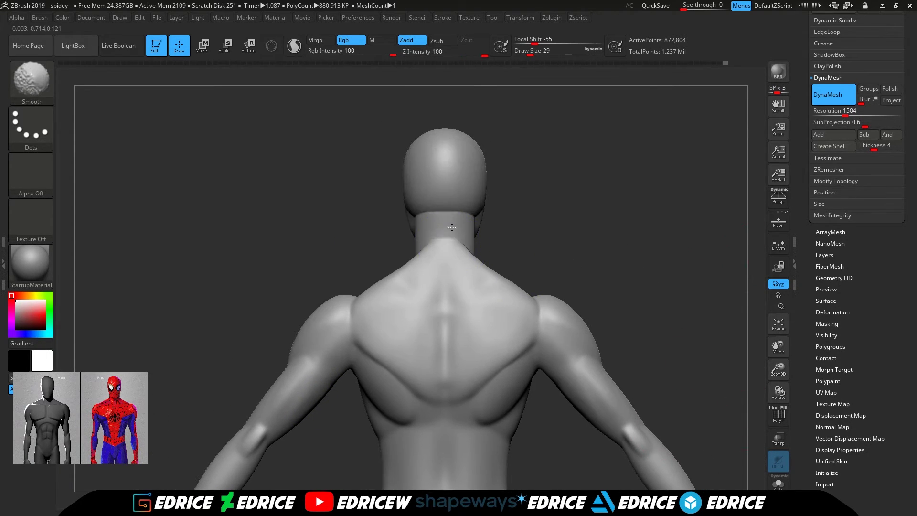
drag(477, 217, 503, 210)
drag(547, 246, 541, 190)
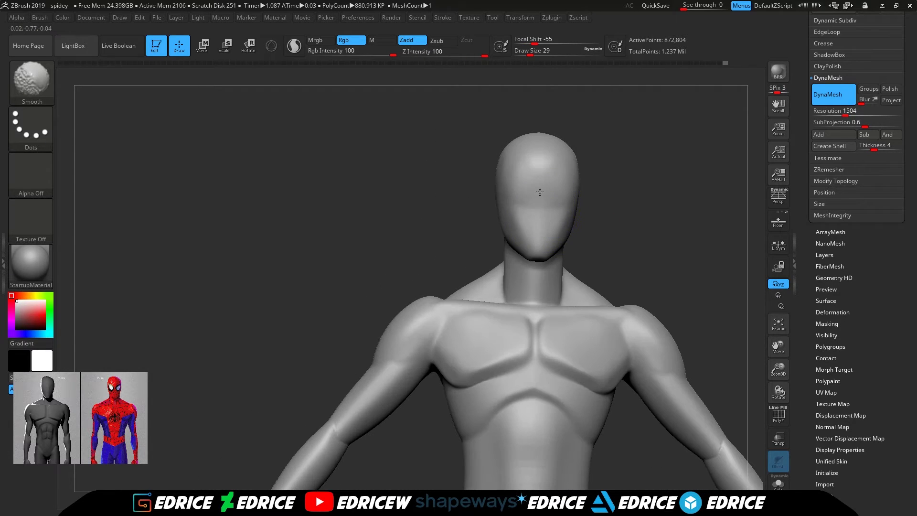
drag(778, 369, 777, 330)
drag(778, 348, 687, 86)
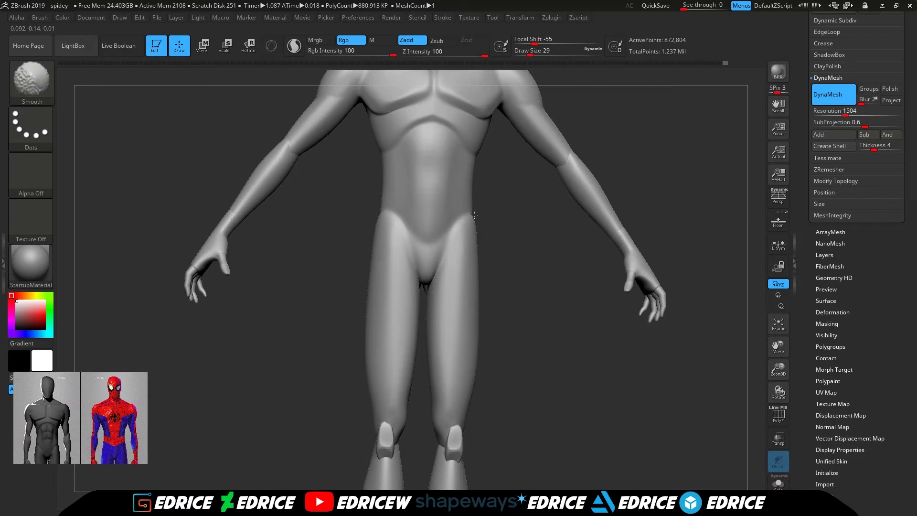
shift+drag(472, 219, 444, 227)
- Smooth the leg seams around the knees, lower legs and upper thighs from the side and back
drag(778, 348, 785, 250)
drag(544, 285, 411, 284)
right_drag(542, 347, 487, 472)
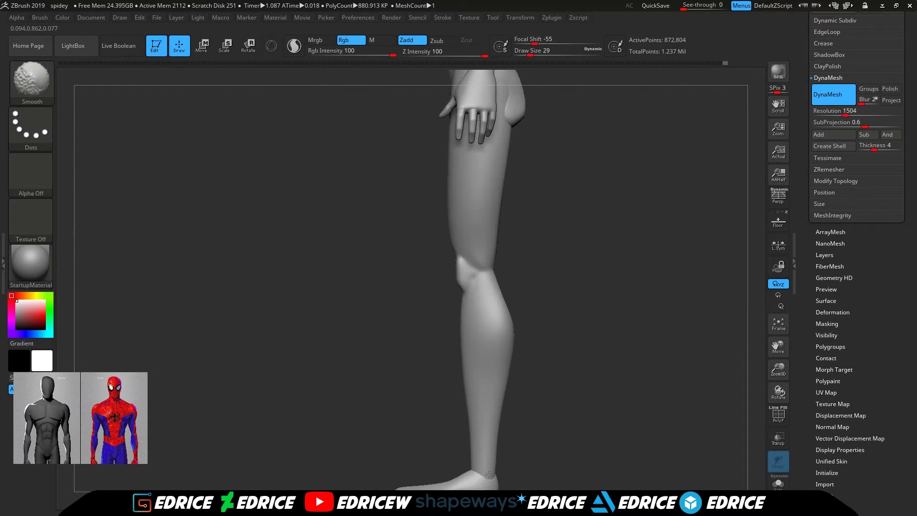
right_drag(491, 439, 530, 432)
shift+drag(521, 132, 520, 152)
drag(778, 369, 780, 411)
drag(776, 351, 774, 482)
shift+drag(501, 267, 454, 186)
- Build up the upper back with the ClayBuildup brush
drag(779, 348, 779, 470)
right_drag(297, 321, 420, 312)
shift+drag(607, 236, 603, 294)
drag(786, 350, 671, 513)
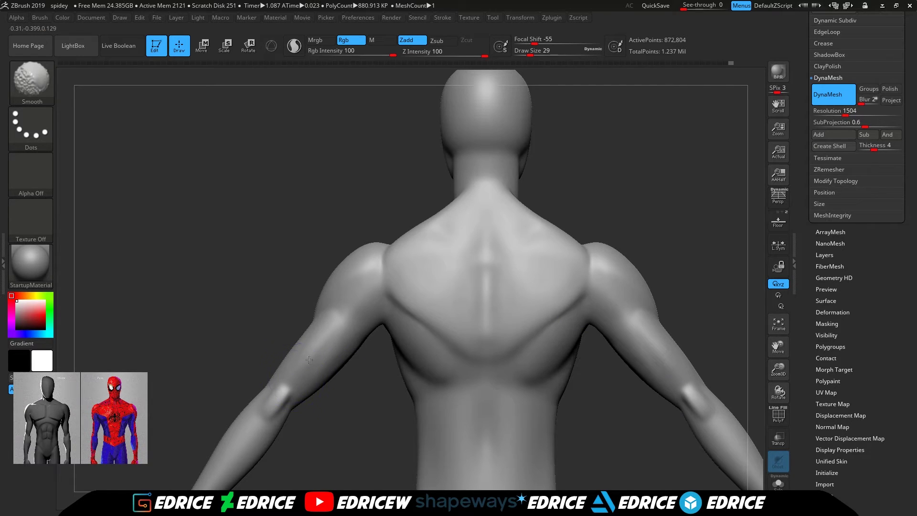
key(b)
key(m)
key(t)
drag(780, 351, 757, 327)
click(41, 79)
click(145, 87)
right_drag(316, 196, 368, 241)
- Carve the spine groove down the middle of the back with the DamStandard brush and soften it
click(32, 79)
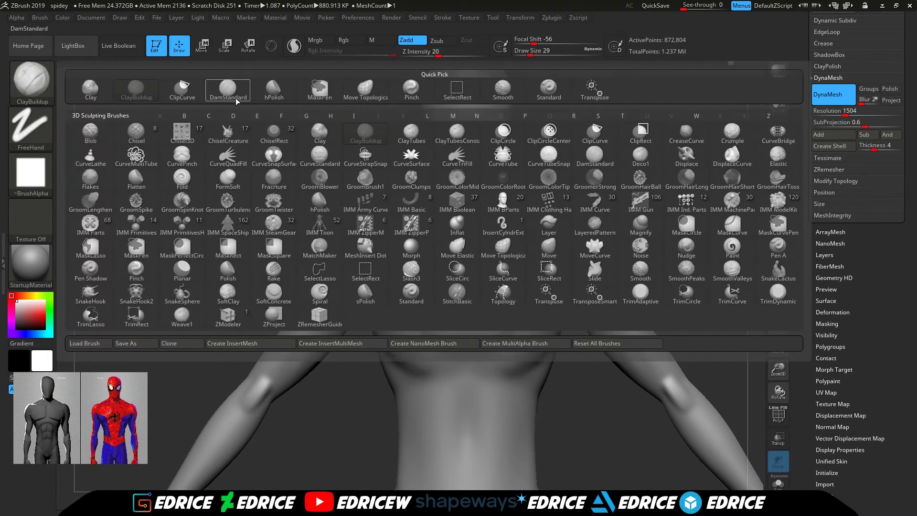
click(225, 89)
drag(466, 191, 466, 302)
mouse_move(468, 468)
shift+mouse_down()
mouse_move(466, 205)
mouse_move(440, 293)
mouse_move(466, 310)
shift+mouse_up()
- Smooth the shoulder blades and upper back at draw size 23
click(525, 54)
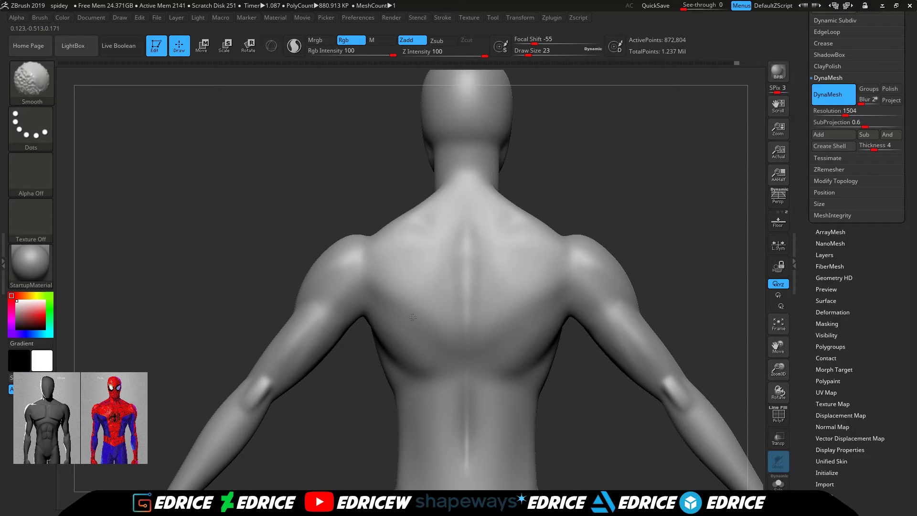
mouse_move(427, 227)
shift+mouse_down()
mouse_move(432, 219)
mouse_move(420, 220)
shift+mouse_up()
drag(626, 197, 649, 199)
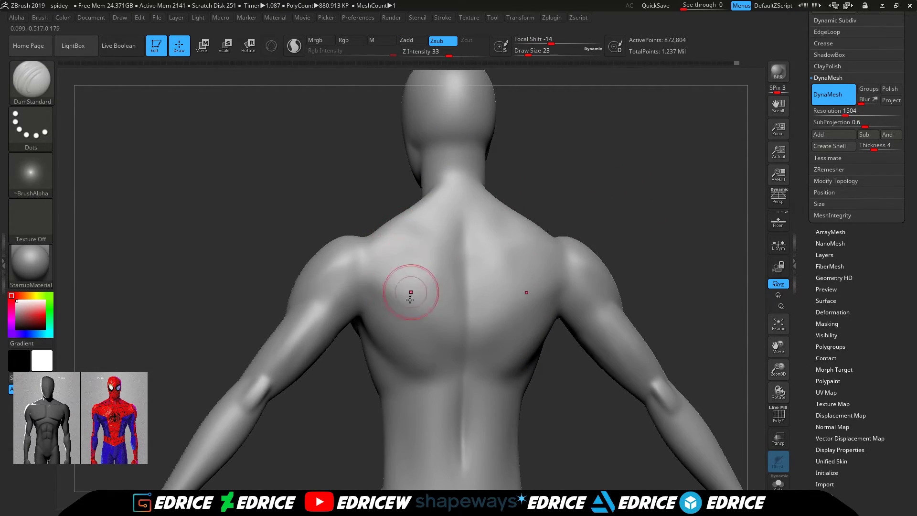
shift+drag(395, 307, 404, 316)
shift+drag(653, 243, 726, 221)
drag(778, 347, 770, 280)
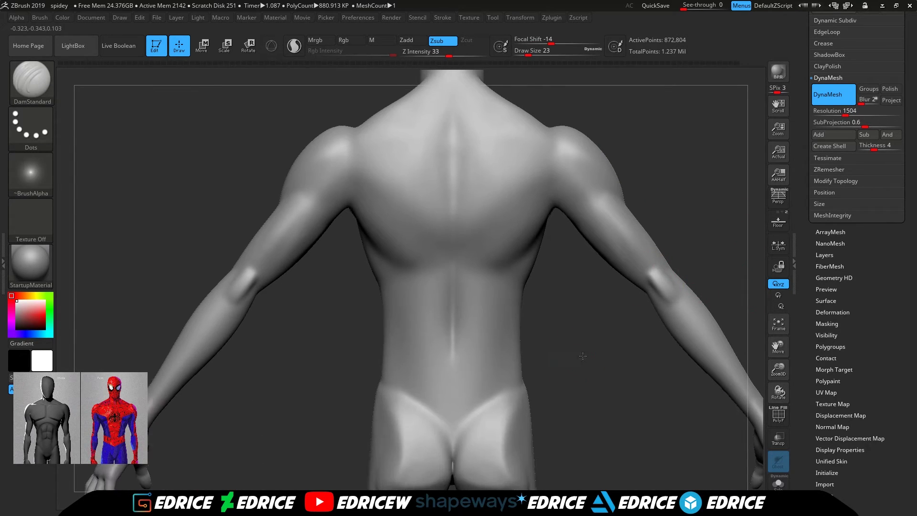
- Build up the lower back muscles on both sides of the spine with ClayBuildup and smooth them
key(b)
key(c)
key(b)
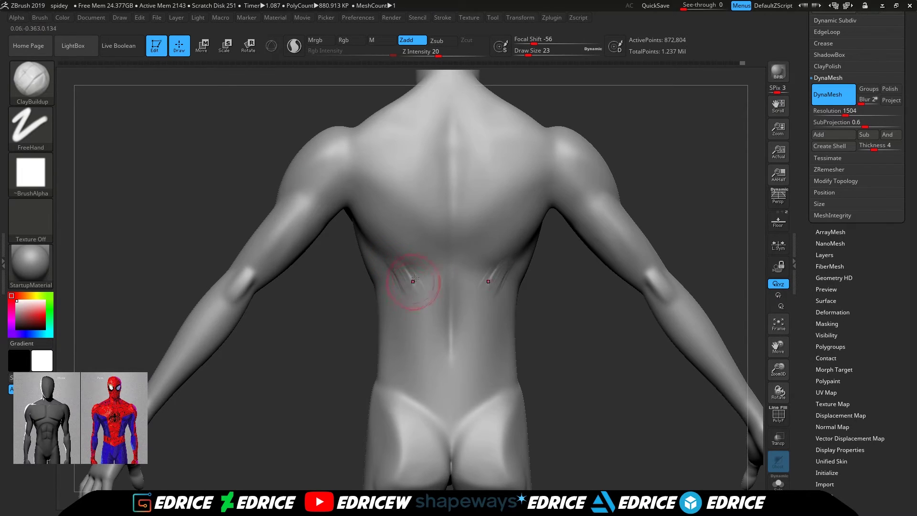
drag(419, 291, 433, 258)
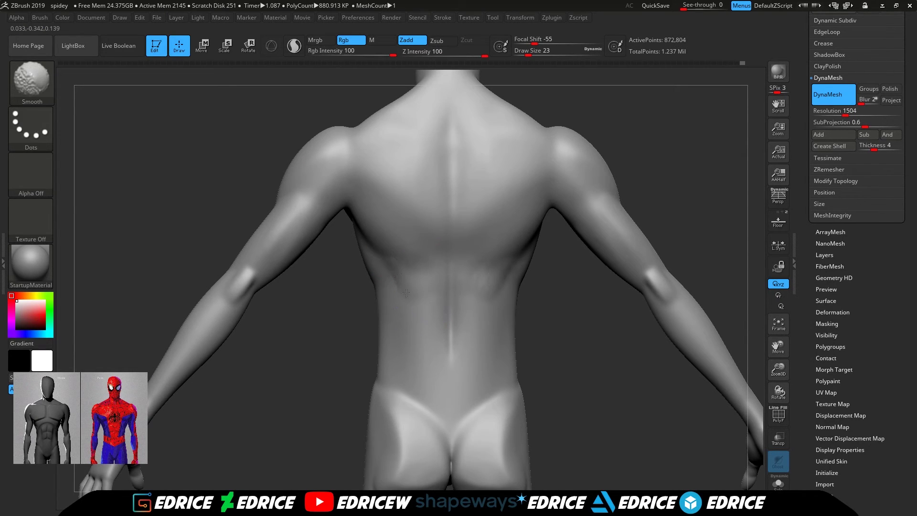
mouse_move(431, 380)
mouse_down()
mouse_move(431, 361)
mouse_move(418, 373)
mouse_move(430, 394)
mouse_up()
shift+drag(420, 368, 414, 328)
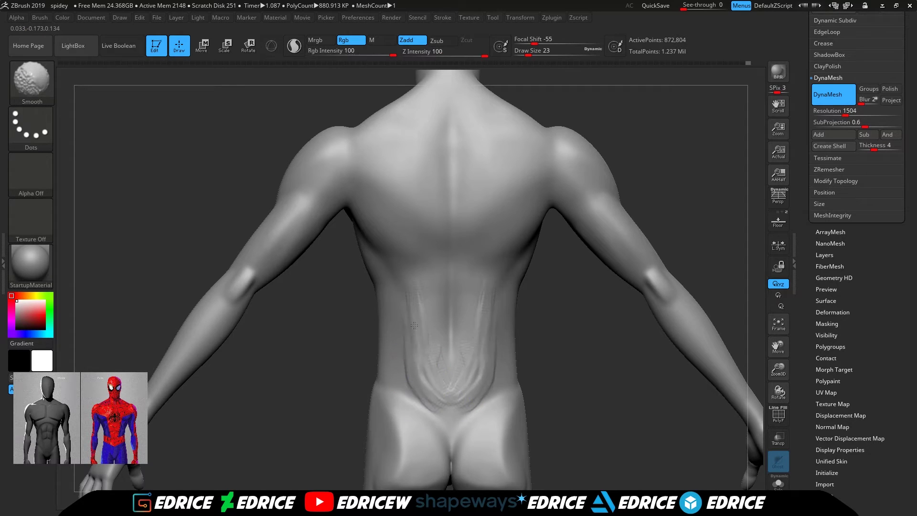
- Add clay to the side of the ribcage below the armpit and smooth it into the back
mouse_move(567, 406)
mouse_down()
mouse_move(583, 405)
mouse_move(626, 290)
mouse_move(599, 291)
mouse_up()
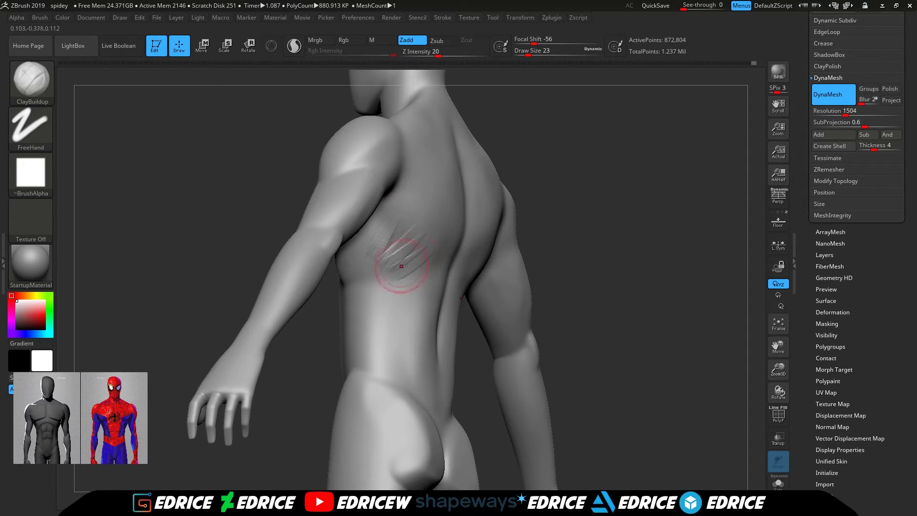
shift+drag(413, 232, 424, 256)
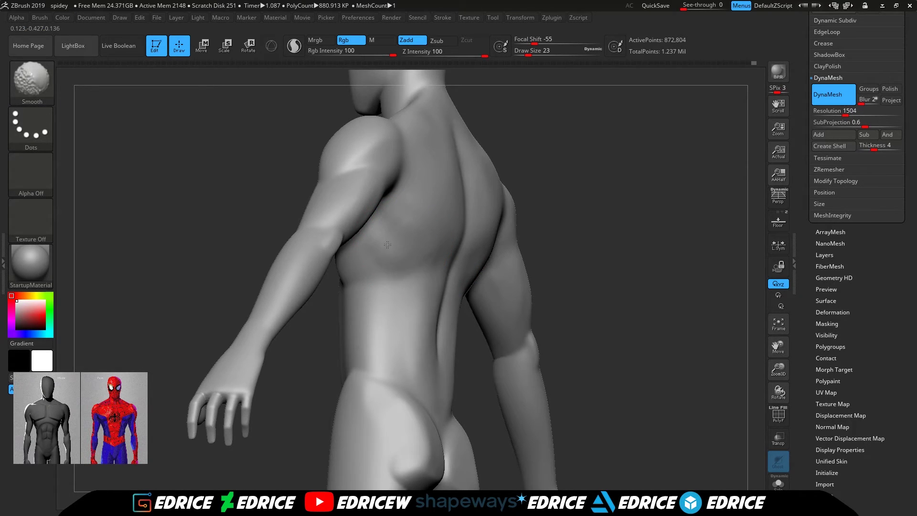
drag(553, 247, 545, 249)
shift+drag(405, 295, 407, 302)
- Build up the side of the waist above the hip and smooth it
drag(600, 233, 616, 245)
drag(371, 367, 388, 348)
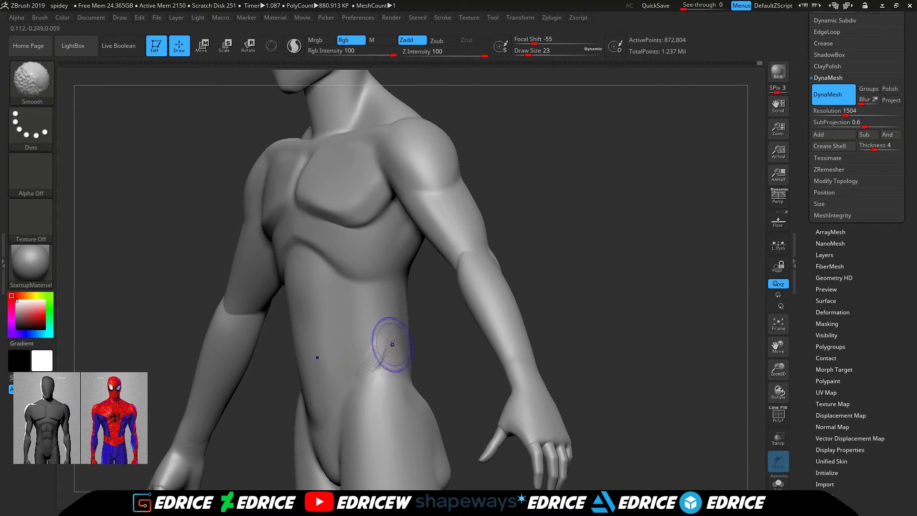
mouse_move(400, 304)
mouse_down()
mouse_move(383, 337)
mouse_move(457, 321)
mouse_up()
- Build up the abdominal muscles down the front of the torso with ClayBuildup and smooth them
drag(287, 274, 300, 307)
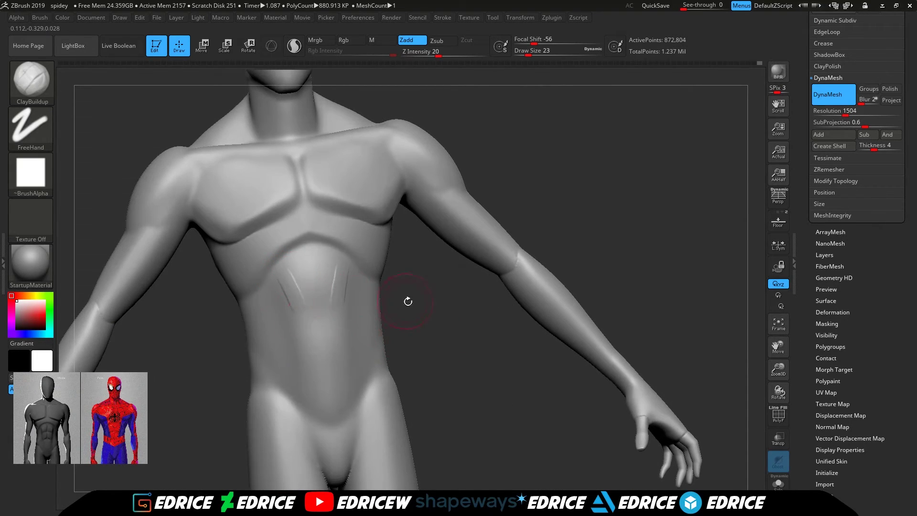
shift+drag(396, 299, 414, 301)
mouse_move(291, 272)
mouse_down()
mouse_move(288, 321)
mouse_move(300, 295)
mouse_up()
drag(302, 347, 306, 357)
shift+drag(306, 358, 304, 363)
drag(303, 403, 309, 409)
drag(438, 374, 475, 373)
shift+drag(348, 329, 358, 351)
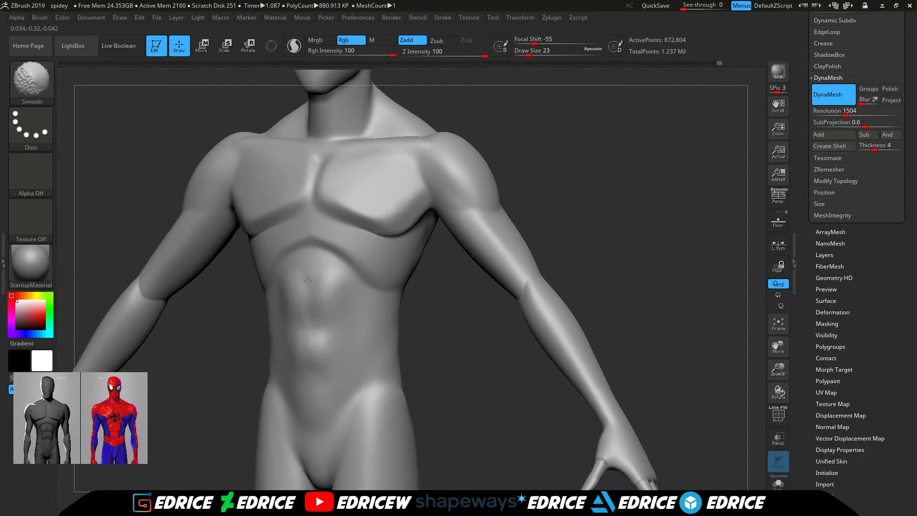
- Build up the front of the thighs with ClayBuildup and smooth the added clay
click(774, 328)
drag(750, 376, 709, 379)
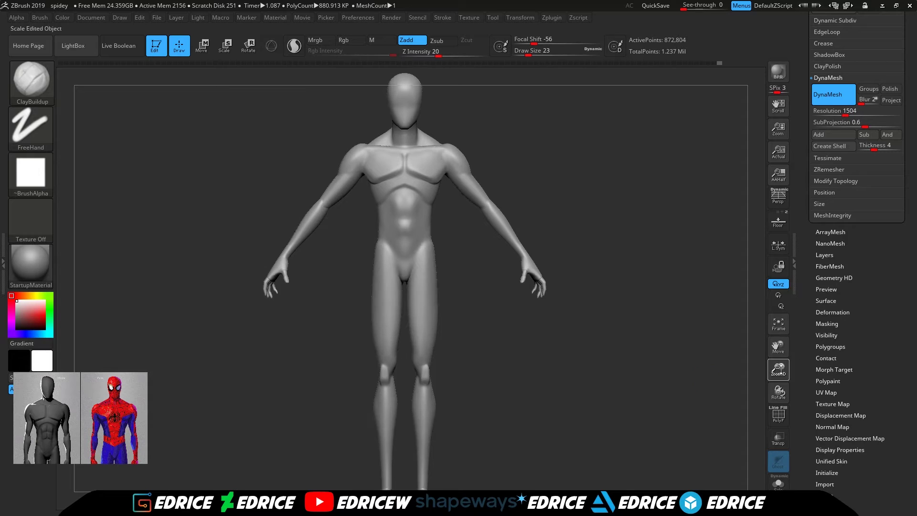
drag(781, 368, 778, 396)
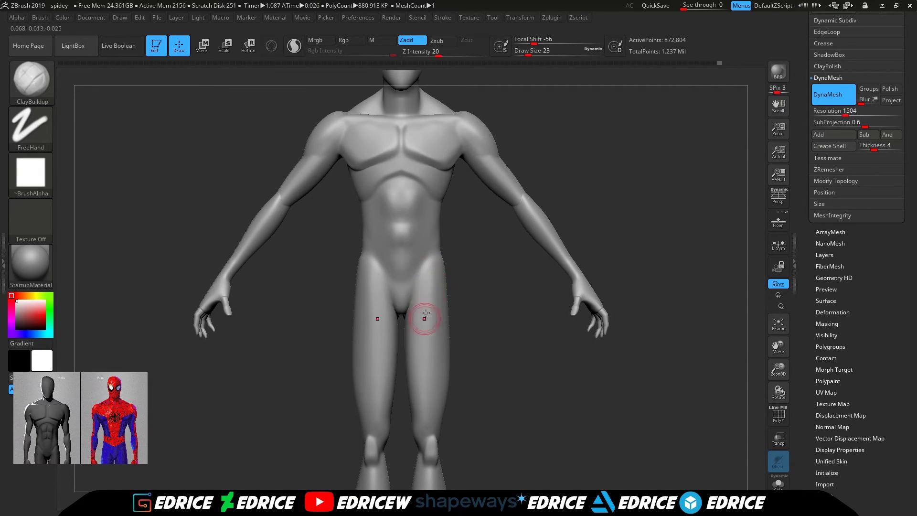
key(shift)
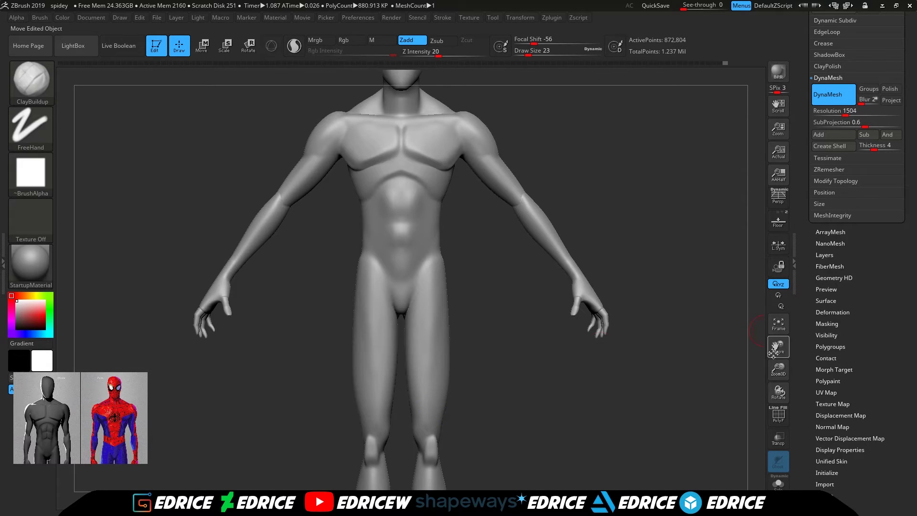
- Smooth the arms around the elbows and return to a front view of the whole figure
drag(778, 346, 737, 413)
mouse_move(778, 367)
mouse_down()
mouse_move(780, 382)
mouse_move(778, 351)
mouse_up()
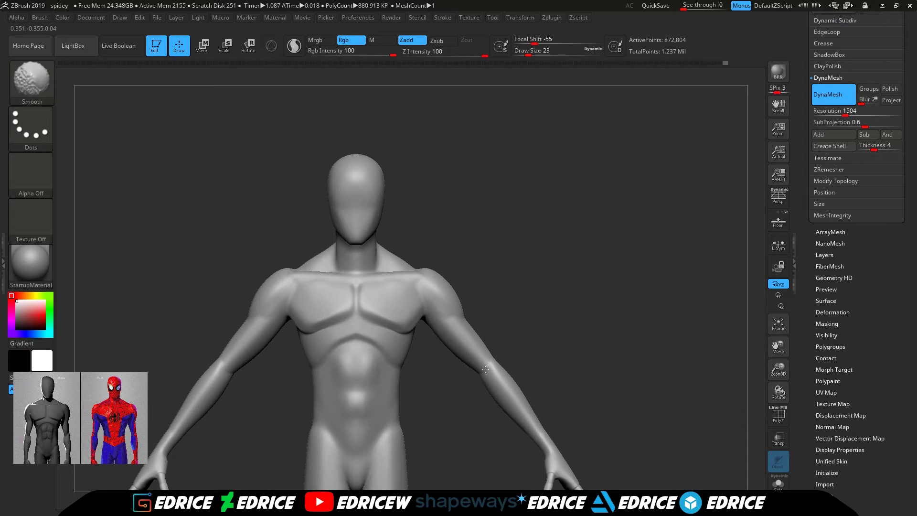
drag(624, 460, 581, 472)
key(f)
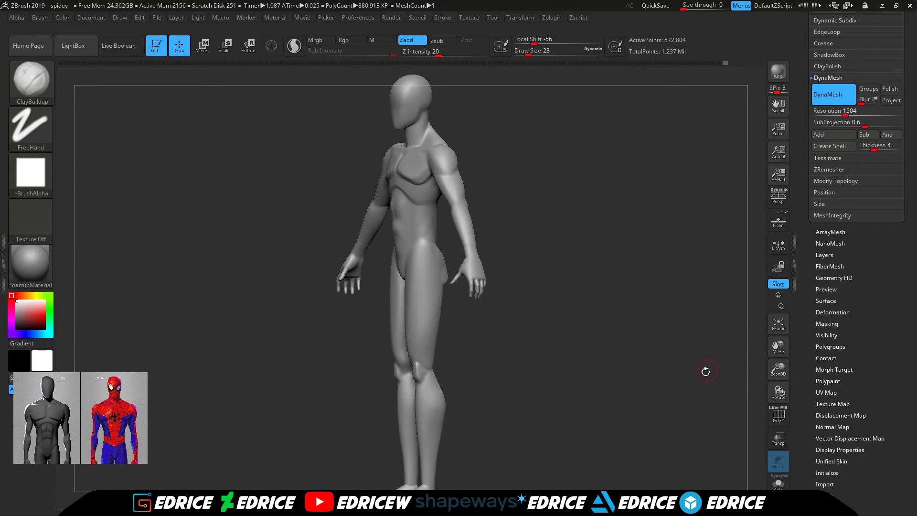
shift+drag(712, 368, 735, 364)
- Delete the old Blockout_Boy2 subtool and duplicate the reworked Blockout_Boy1 subtool
scroll(845, 165, up, 5)
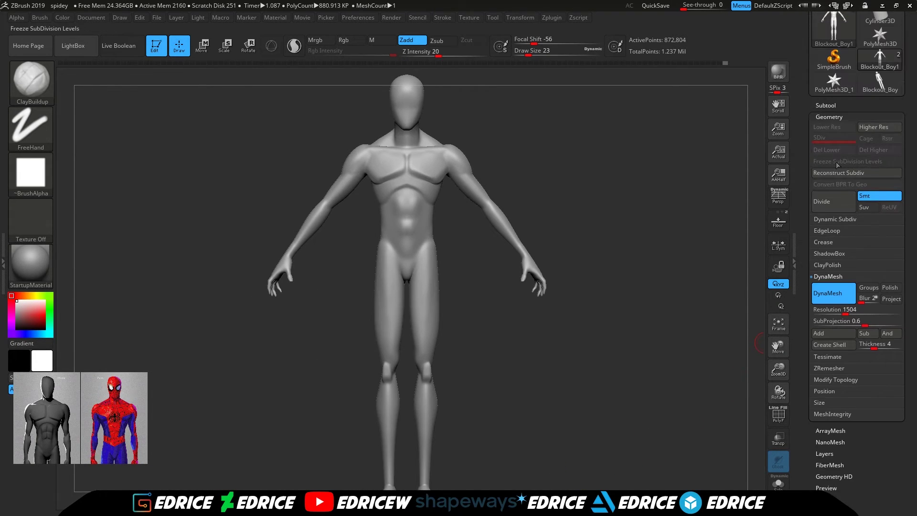
click(823, 107)
click(840, 164)
click(827, 409)
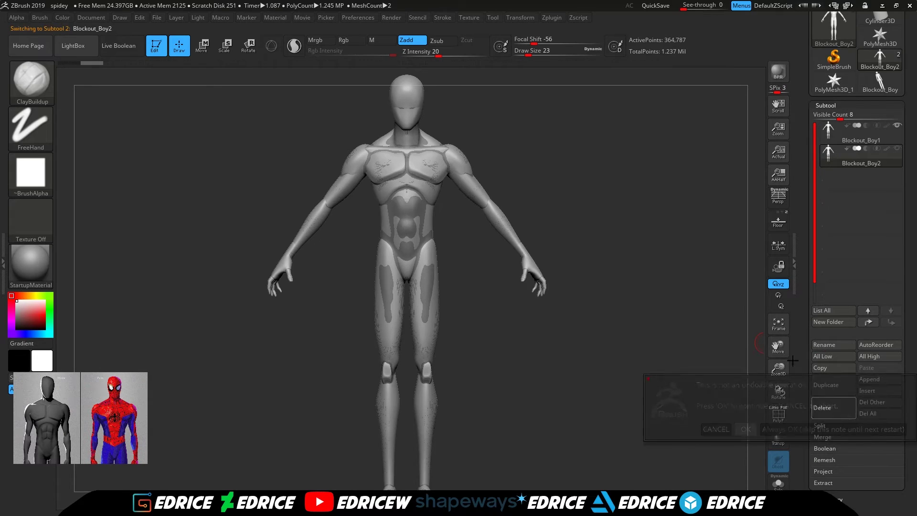
key(Return)
click(830, 394)
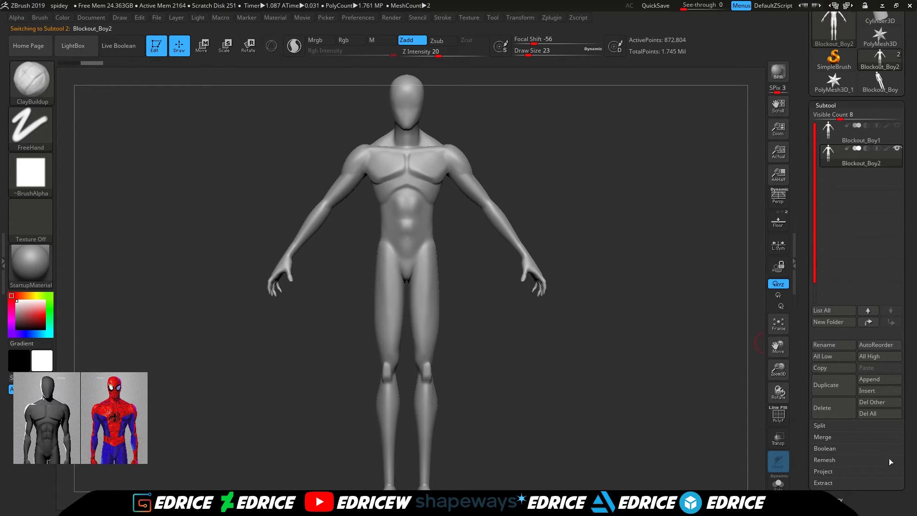
- Remesh the Blockout_Boy2 subtool with ZRemesher at a target polygon count of 10 and turn on its wireframe display
click(840, 497)
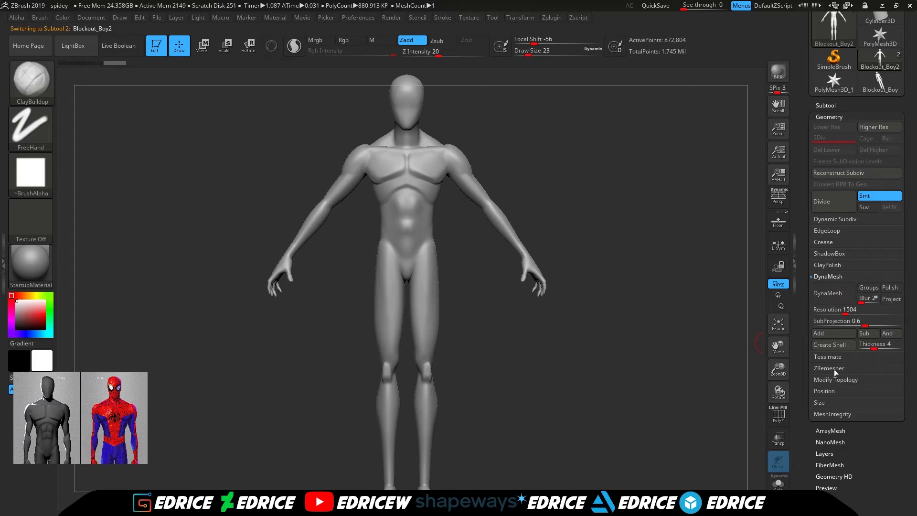
click(862, 367)
text(10)
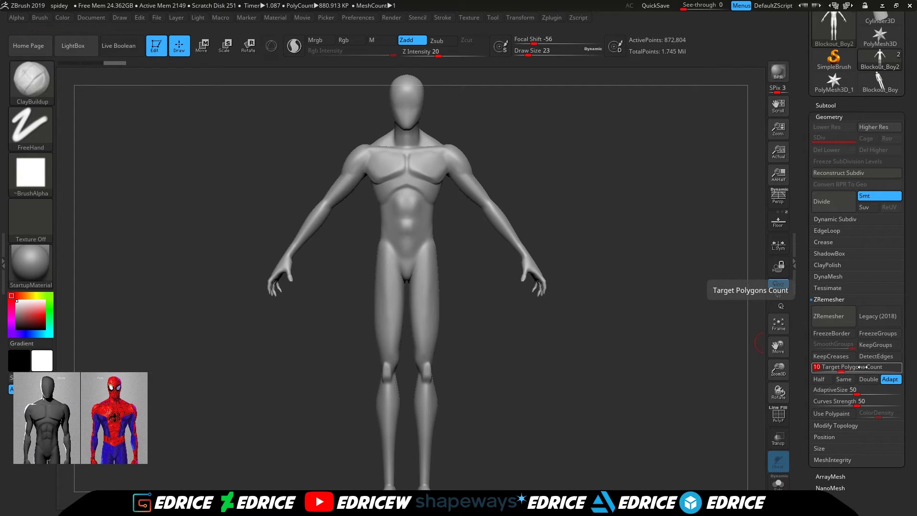
click(828, 316)
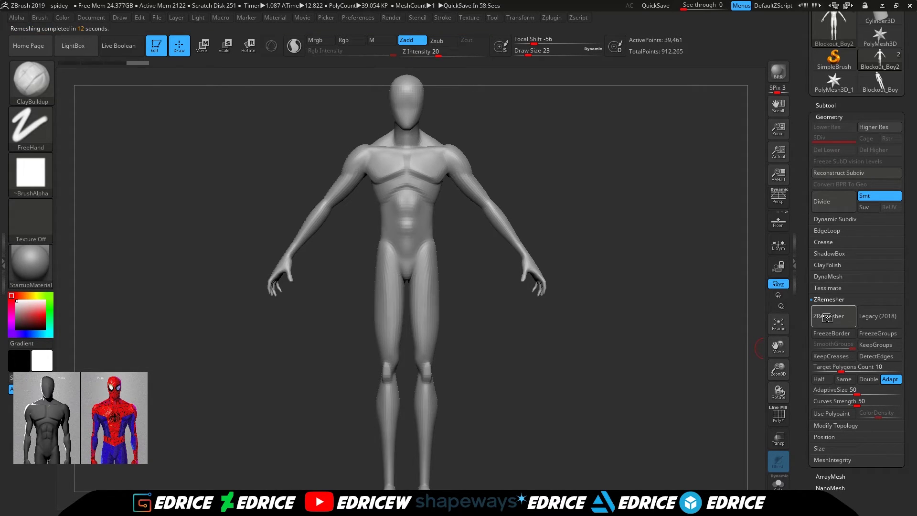
click(771, 416)
drag(734, 398, 657, 378)
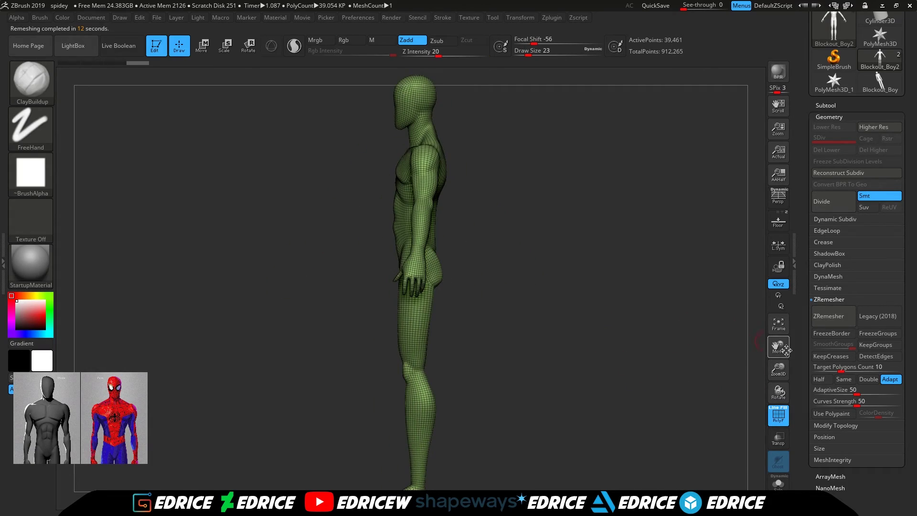
- Hide the stray mesh fragments between the feet with a rectangular selection and delete the hidden geometry
drag(779, 369, 781, 402)
drag(728, 342, 645, 330)
drag(778, 370, 779, 352)
drag(778, 347, 778, 108)
drag(766, 370, 772, 322)
click(31, 81)
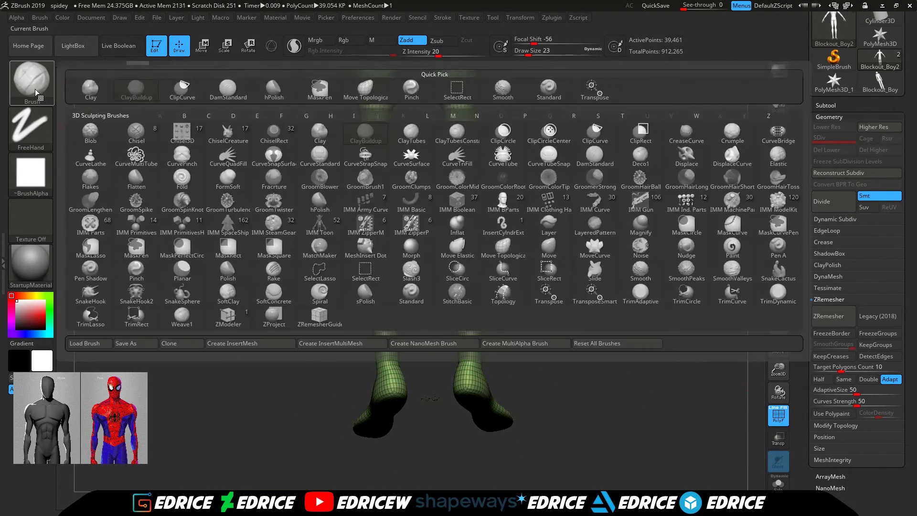
ctrl+shift+click(34, 86)
ctrl+shift+click(365, 132)
ctrl+shift+drag(412, 367, 453, 425)
ctrl+shift+click(527, 402)
ctrl+alt+shift+drag(419, 373, 450, 431)
drag(700, 344, 675, 357)
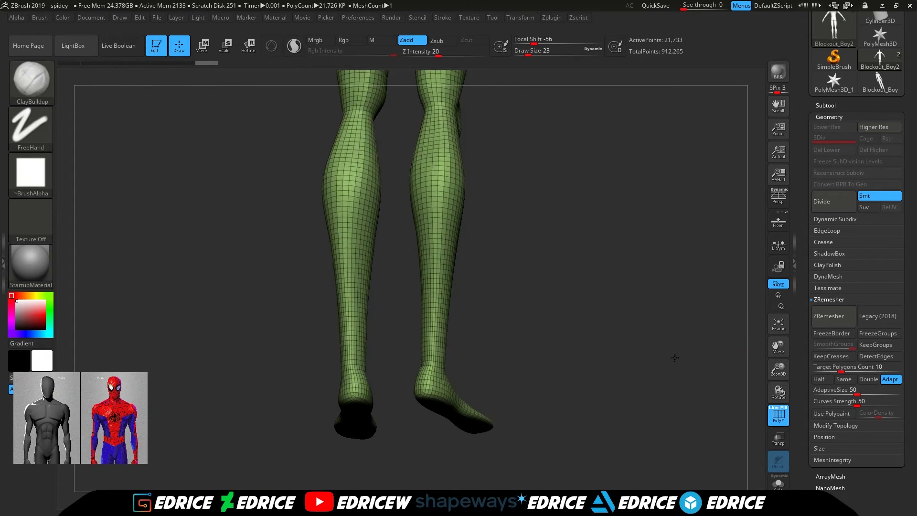
click(842, 428)
click(834, 359)
drag(721, 362, 639, 385)
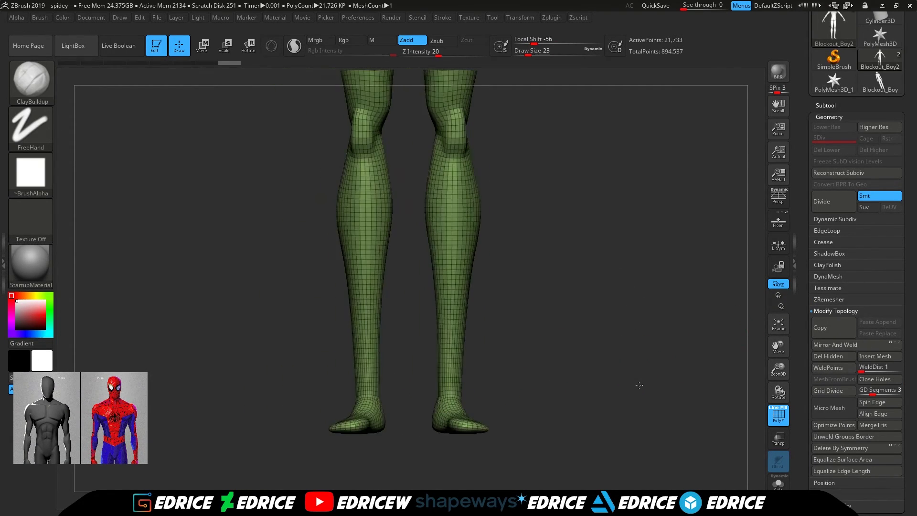
- Make Blockout_Boy1 the active subtool, with the whole figure in view and the wireframe display off
click(779, 324)
drag(700, 352, 585, 144)
scroll(897, 99, up, 5)
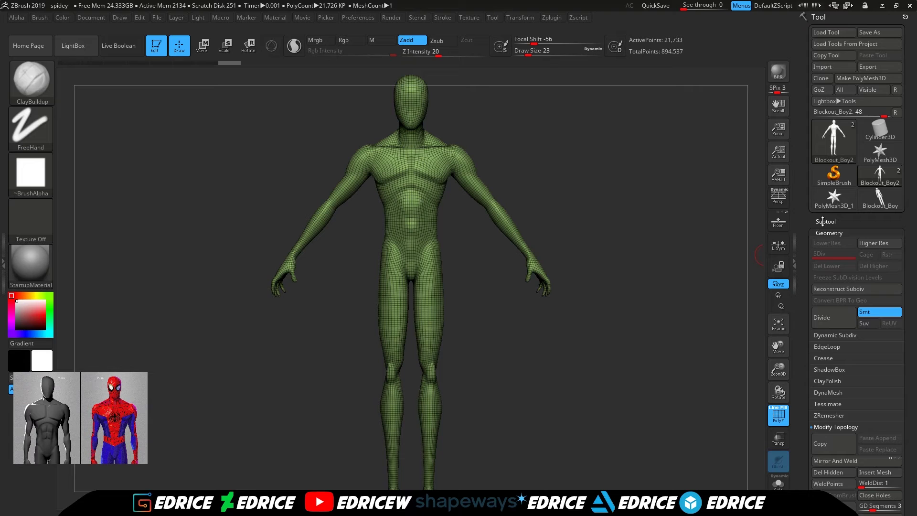
click(825, 221)
click(833, 256)
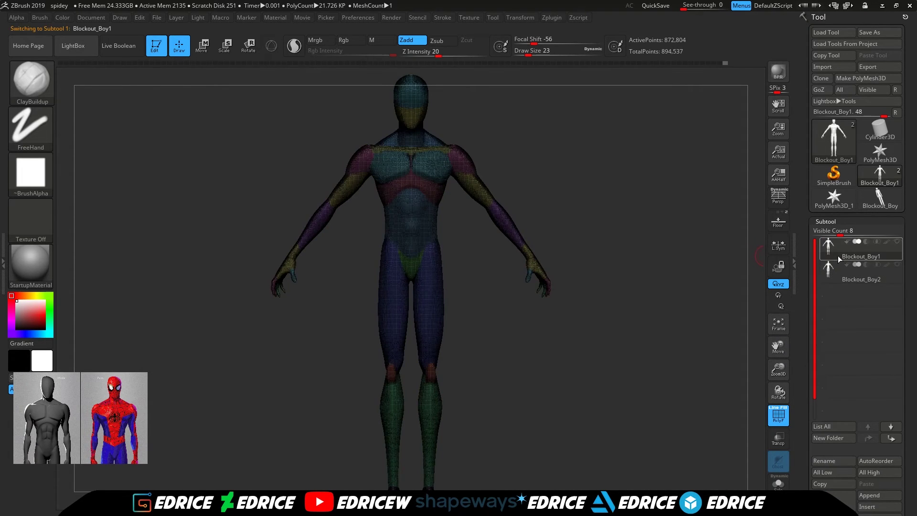
click(778, 414)
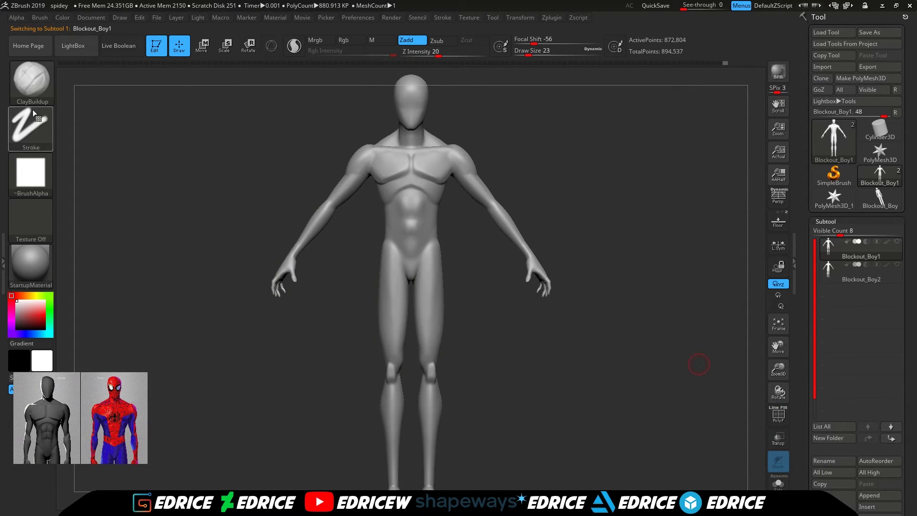
- Switch to the Paint brush and choose a blue colour for the figure
key(b)
key(p)
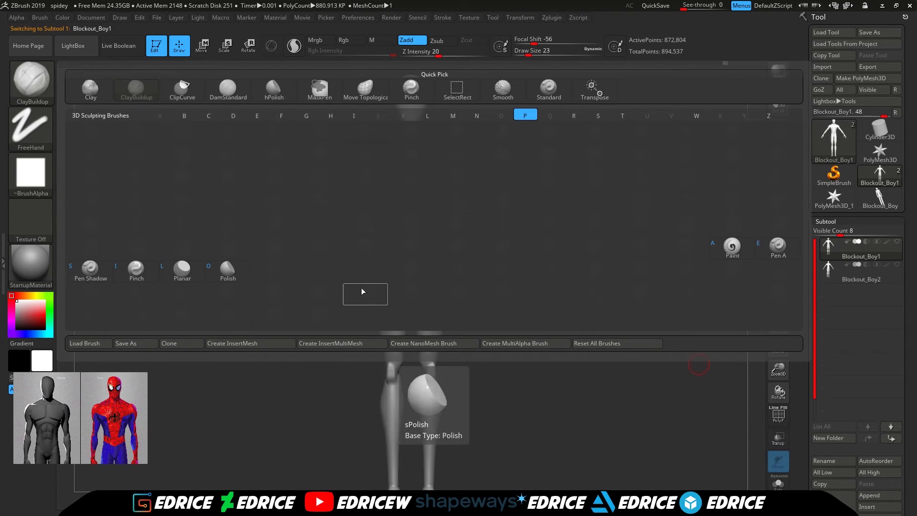
click(743, 256)
click(38, 320)
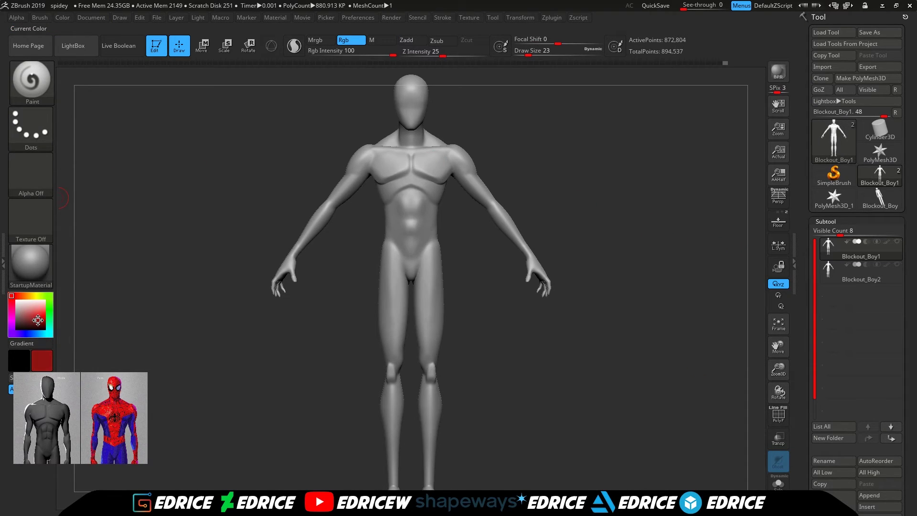
drag(38, 320, 30, 327)
click(32, 334)
click(29, 318)
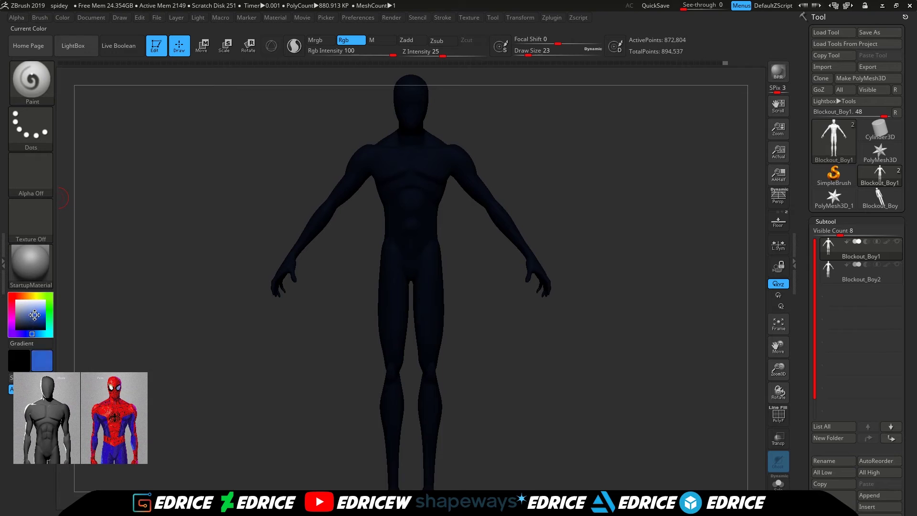
click(34, 313)
- Apply the SkinShade4 material, darken the blue to R 13, G 31, B 116, and fill the whole object with it
click(31, 265)
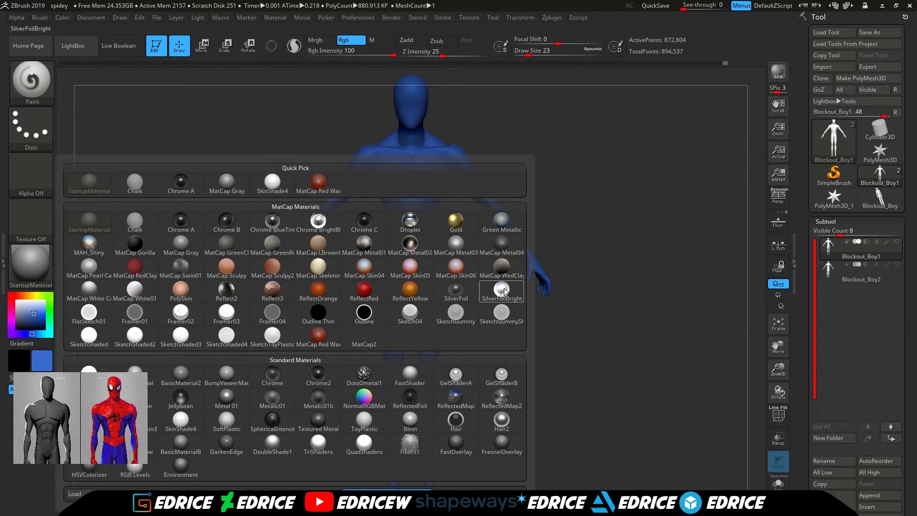
click(272, 182)
click(29, 317)
click(39, 319)
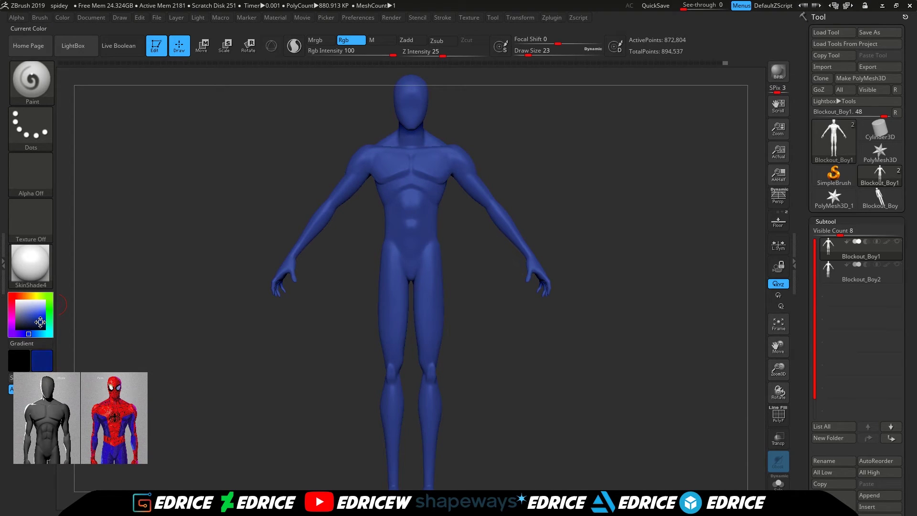
click(40, 321)
click(106, 19)
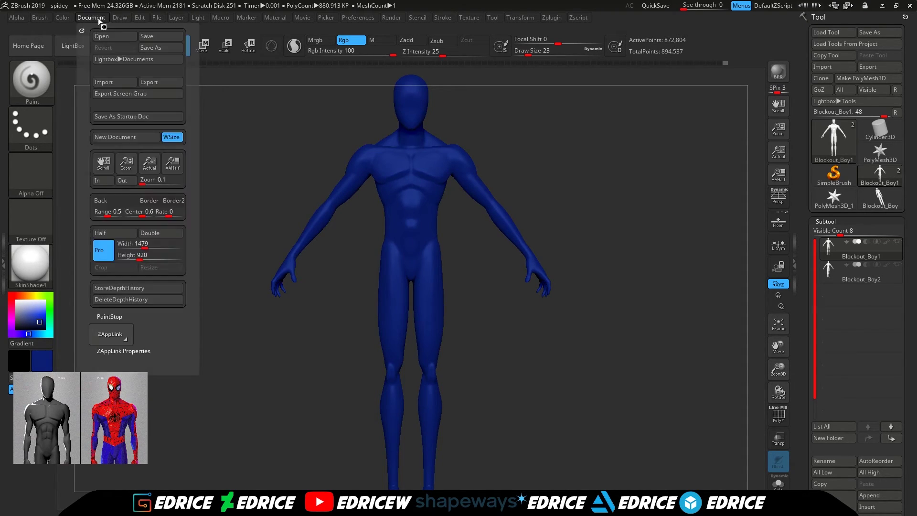
click(63, 17)
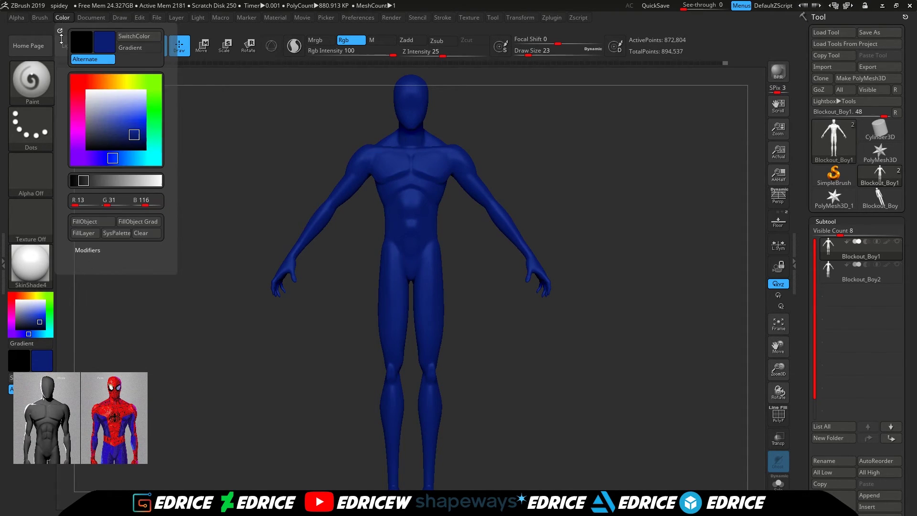
click(91, 222)
- Pick a dark red and paint the face and side of the head, raising the draw size to 44
click(11, 296)
click(38, 320)
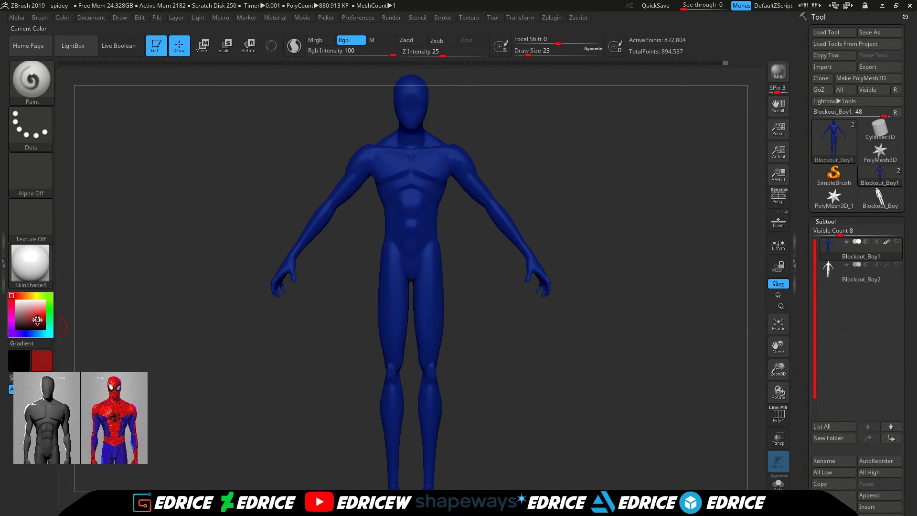
alt+drag(194, 334, 683, 379)
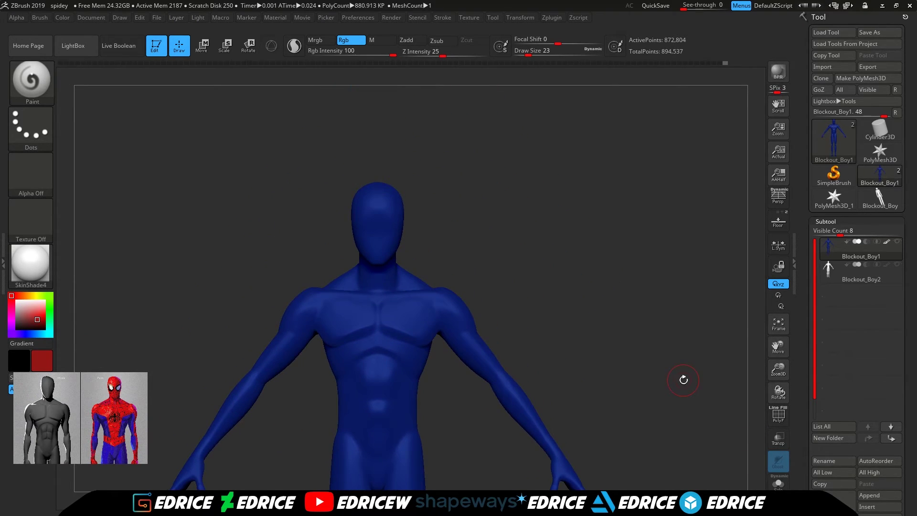
drag(378, 203, 386, 229)
click(534, 51)
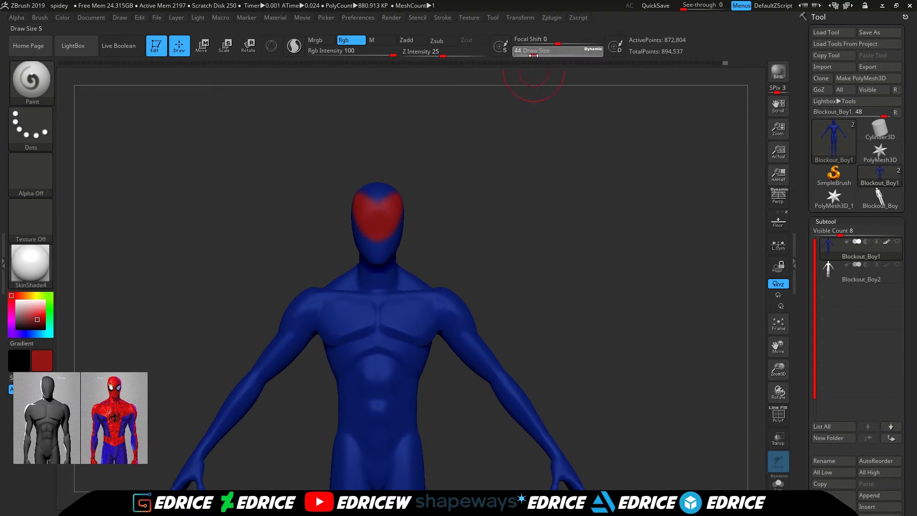
drag(550, 148, 479, 151)
drag(413, 211, 396, 247)
- Apply Alpha 14 to the Paint brush and paint the rest of the head and the neck red, using draw size 25 for the neck
click(30, 174)
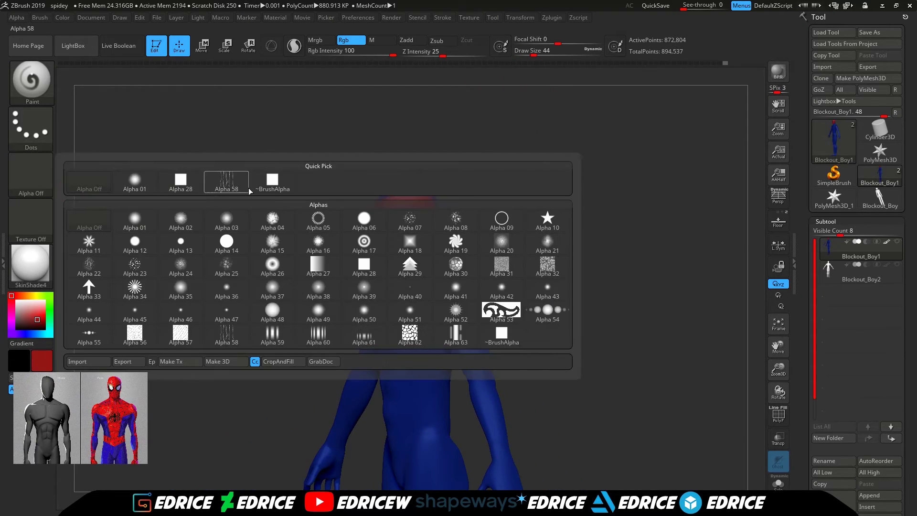
click(232, 238)
drag(427, 186, 386, 194)
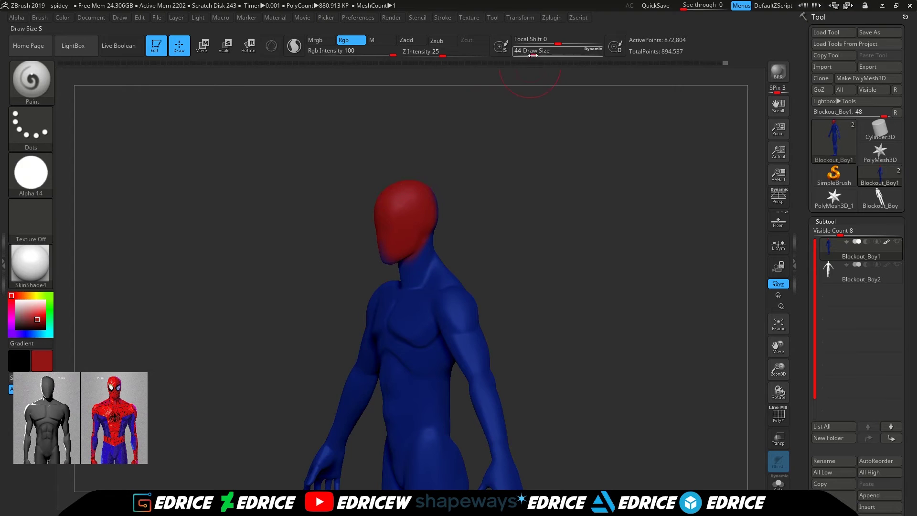
click(529, 55)
drag(405, 274, 425, 247)
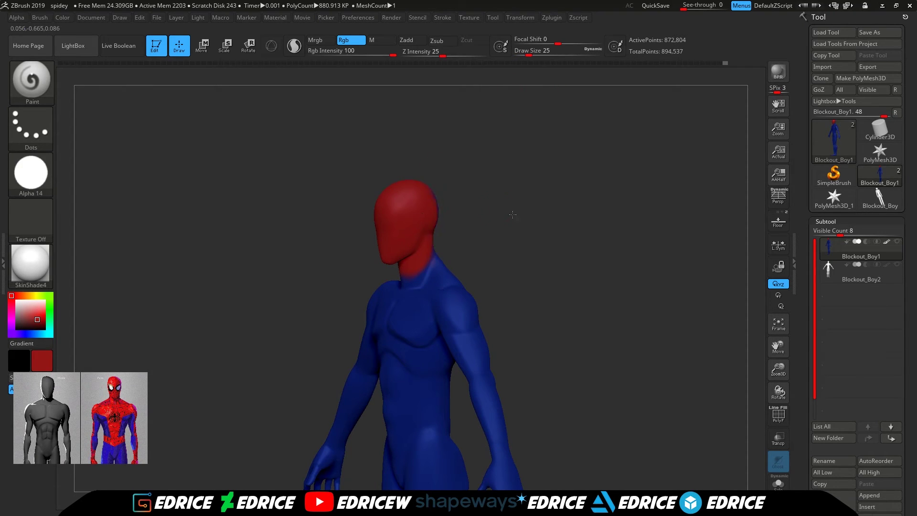
drag(513, 210, 444, 212)
- Mask the lower body and inner arms with a curve mask stroke running from beside the hand over the armpit to mid-chest
mouse_move(509, 225)
shift+mouse_down()
mouse_move(478, 230)
mouse_move(449, 256)
mouse_move(460, 266)
shift+mouse_up()
shift+drag(754, 341, 726, 317)
drag(780, 352, 741, 278)
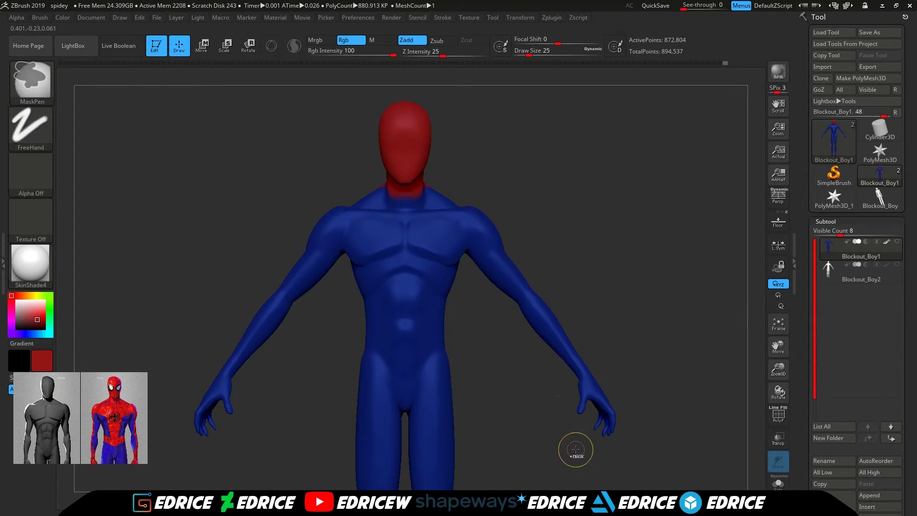
ctrl+click(32, 131)
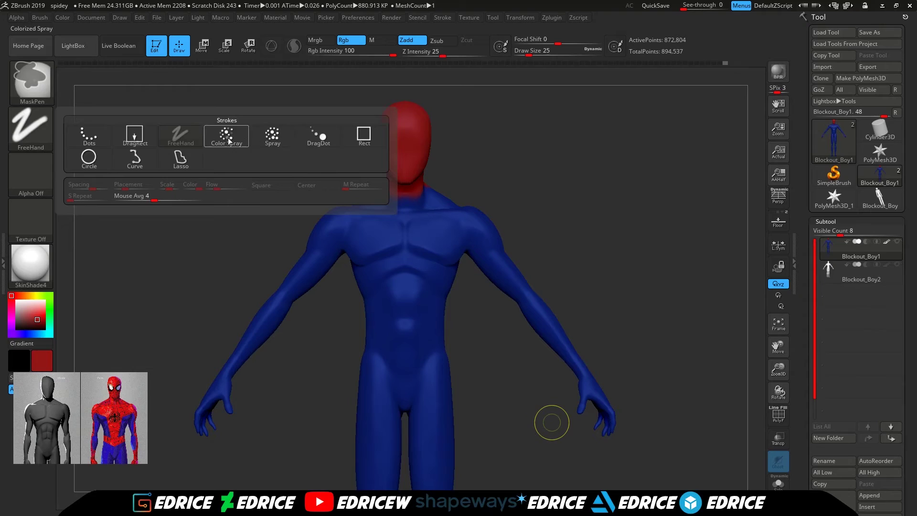
click(140, 161)
mouse_move(555, 430)
mouse_down()
mouse_move(460, 271)
mouse_move(496, 261)
mouse_move(466, 234)
mouse_move(432, 254)
mouse_up()
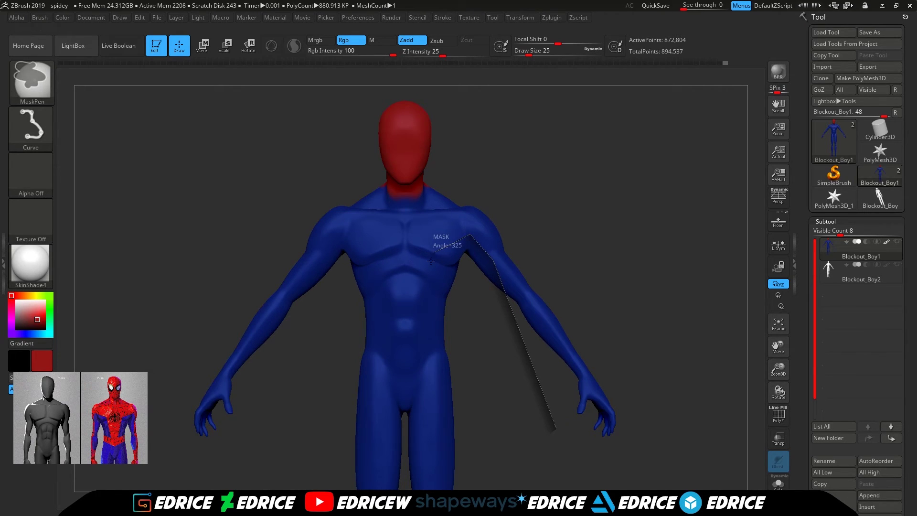
- Paint the unmasked chest, shoulders and arms red front and back at draw size 71, and clear the mask
click(538, 54)
mouse_move(449, 222)
mouse_down()
mouse_move(391, 263)
mouse_move(308, 269)
mouse_move(286, 294)
mouse_up()
mouse_move(330, 265)
mouse_down()
mouse_move(319, 266)
mouse_move(202, 449)
mouse_up()
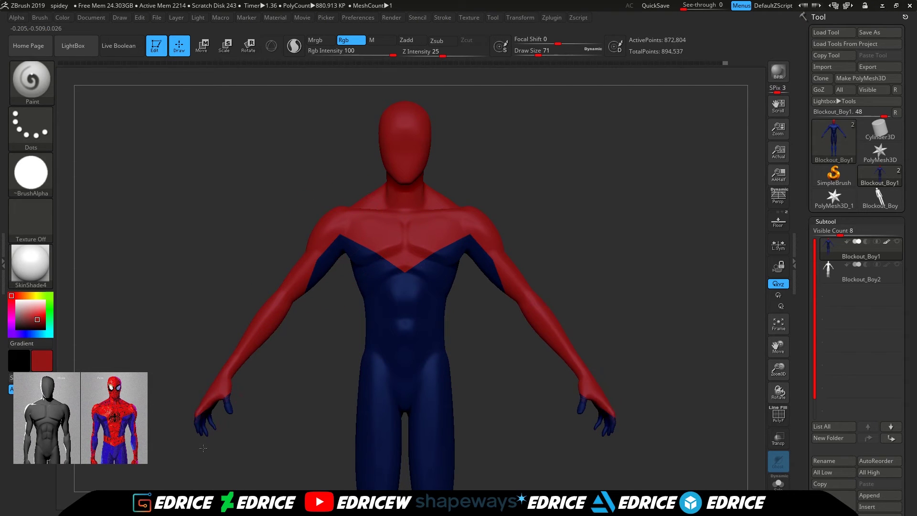
mouse_move(525, 200)
mouse_down()
mouse_move(559, 188)
mouse_move(702, 191)
mouse_up()
mouse_move(313, 238)
mouse_down()
mouse_move(318, 215)
mouse_move(177, 258)
mouse_up()
drag(279, 92, 505, 205)
ctrl+click(634, 329)
ctrl+drag(633, 330, 652, 351)
- Mask the sides of the abdomen, paint the tapering centre strip red at draw size 33, and clear the mask
mouse_move(640, 335)
mouse_down()
mouse_move(593, 330)
mouse_move(635, 344)
mouse_up()
mouse_move(542, 413)
mouse_down()
mouse_move(534, 397)
mouse_move(595, 368)
mouse_up()
drag(539, 53, 534, 55)
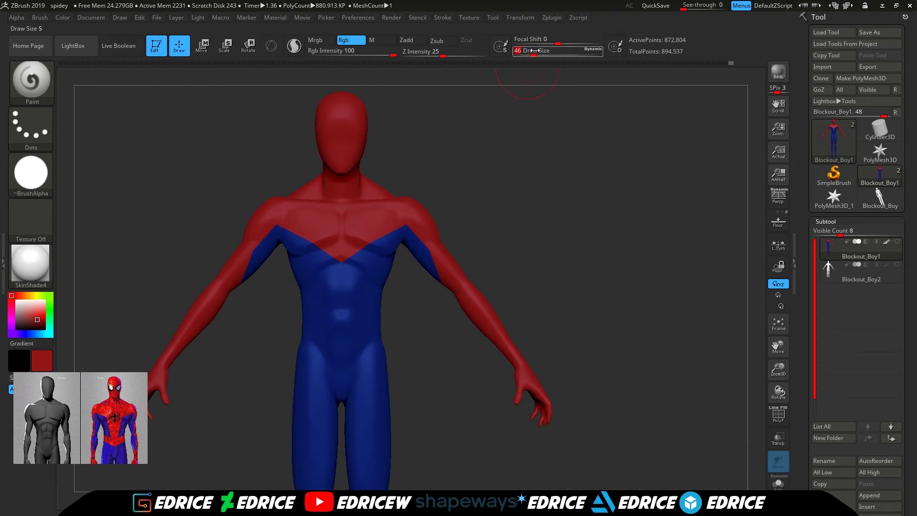
ctrl+click(31, 126)
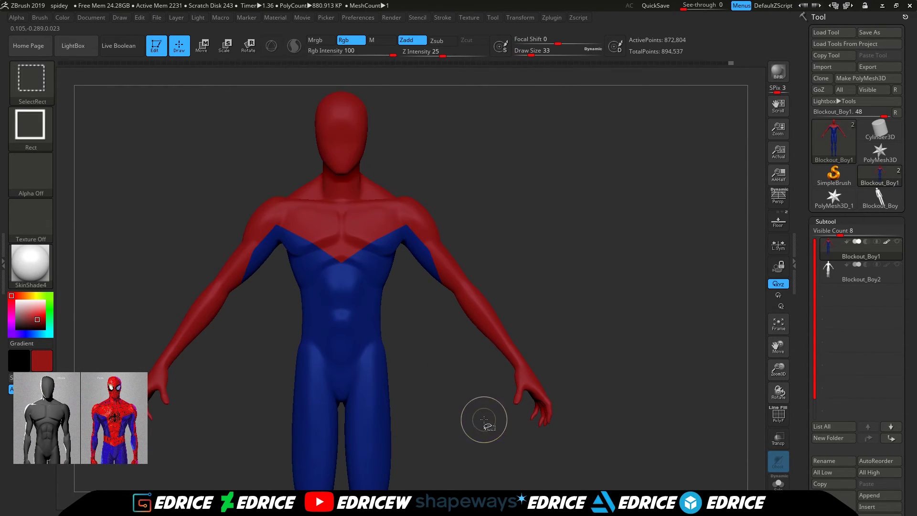
mouse_move(460, 403)
ctrl+mouse_down()
mouse_move(420, 303)
mouse_move(394, 268)
mouse_move(369, 308)
mouse_move(362, 246)
mouse_move(346, 401)
mouse_move(345, 382)
mouse_move(324, 497)
mouse_move(336, 483)
ctrl+mouse_up()
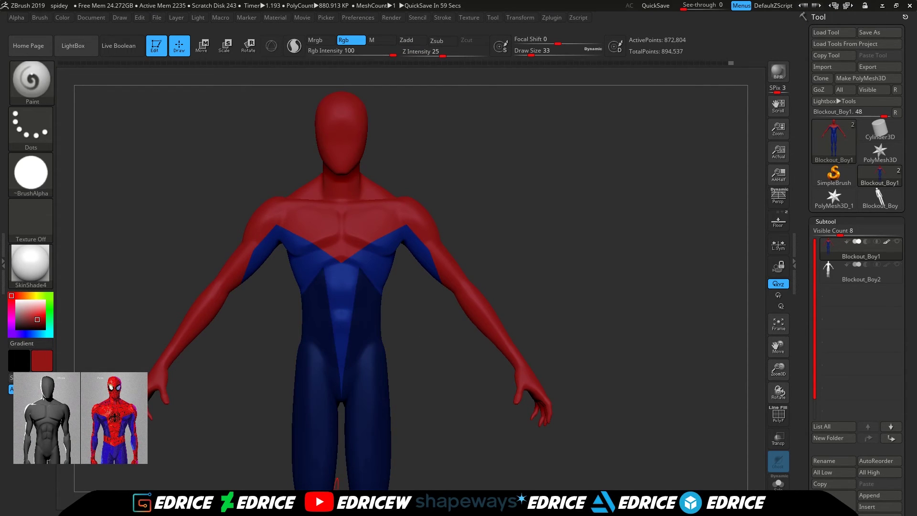
mouse_move(459, 130)
ctrl+mouse_down()
mouse_move(375, 221)
mouse_move(342, 306)
ctrl+mouse_up()
ctrl+drag(573, 239, 602, 228)
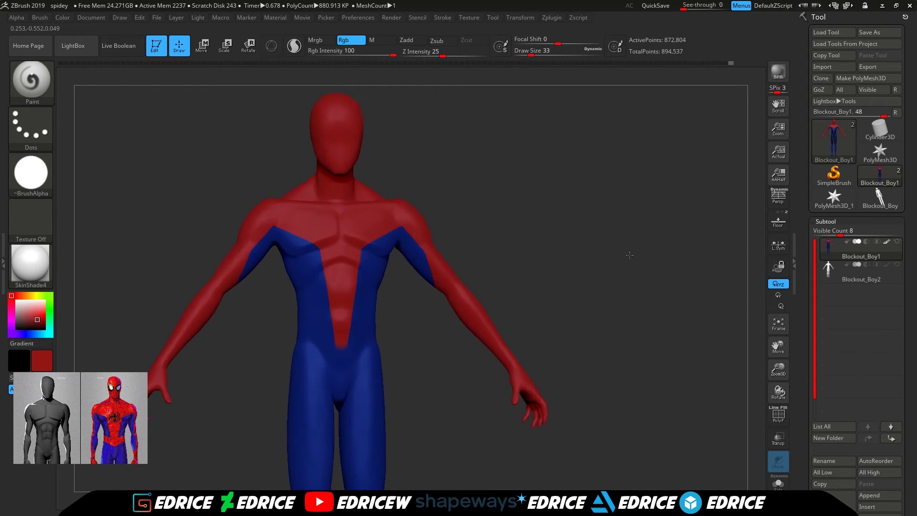
- Paint the head and body of a black spider emblem at the centre of the chest with draw size 7
drag(531, 56, 528, 56)
drag(778, 369, 778, 416)
drag(778, 346, 774, 436)
click(17, 328)
click(528, 51)
text(7)
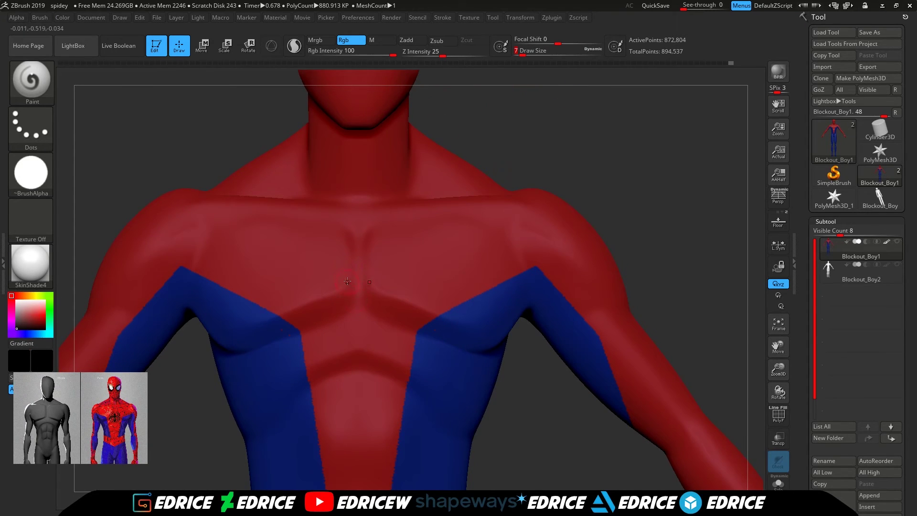
drag(365, 307, 360, 299)
mouse_move(352, 333)
mouse_down()
mouse_move(358, 329)
mouse_move(358, 356)
mouse_up()
- Paint the spider emblem's curved legs symmetrically in black with draw size 4
click(521, 51)
text(4)
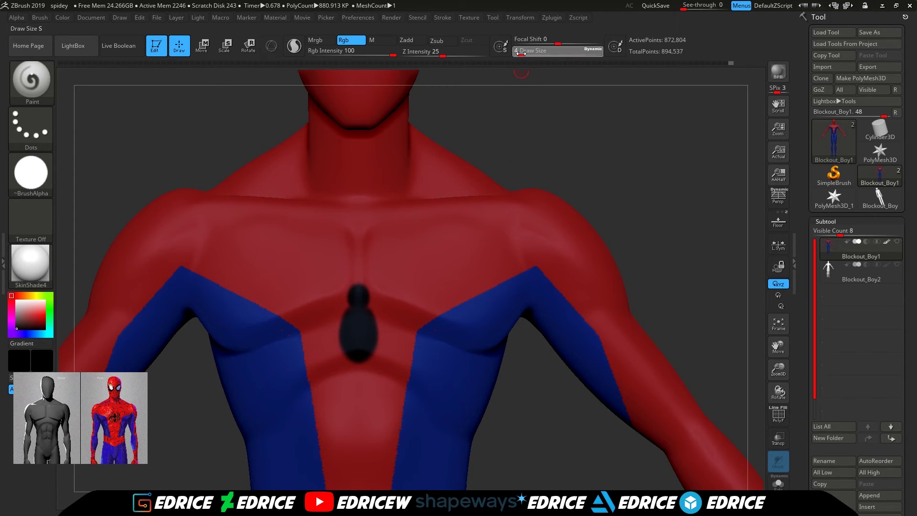
drag(371, 310, 388, 282)
mouse_move(389, 326)
mouse_down()
mouse_move(410, 318)
mouse_move(415, 287)
mouse_up()
mouse_move(377, 342)
mouse_down()
mouse_move(391, 377)
mouse_move(367, 385)
mouse_up()
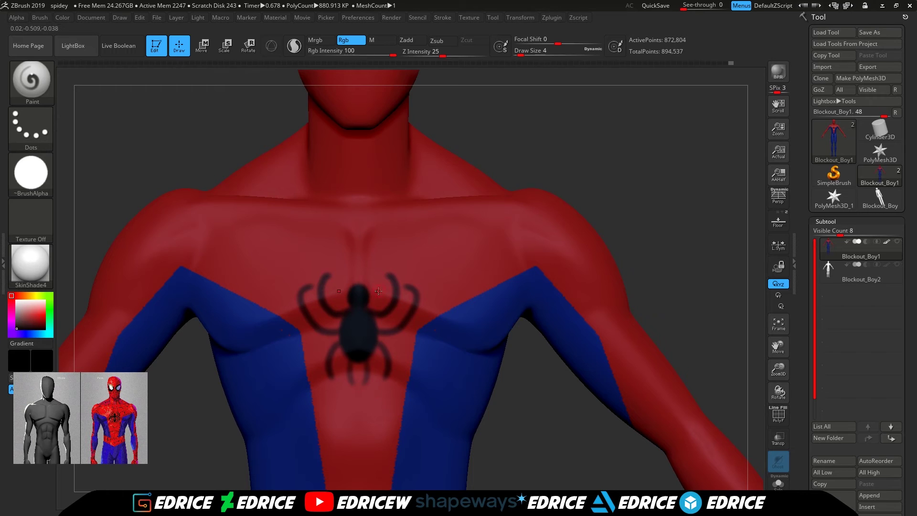
- Paint a tiny white smiling face on the chest spider's head with draw size 1
drag(28, 307, 13, 297)
click(535, 51)
text(1)
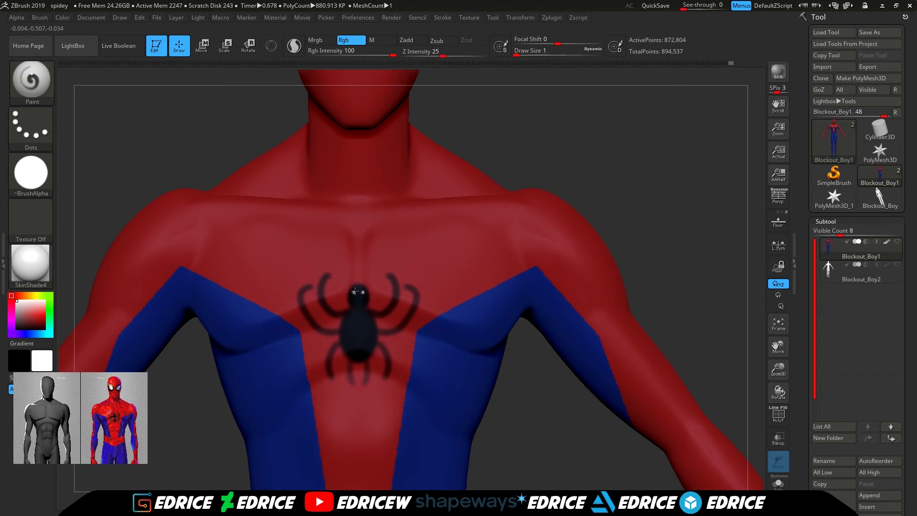
- Paint a solid black teardrop-shaped eye on one side of the mask with draw size 3
mouse_move(778, 369)
mouse_down()
mouse_move(778, 336)
mouse_move(772, 473)
mouse_up()
drag(517, 54, 525, 54)
drag(778, 368, 778, 400)
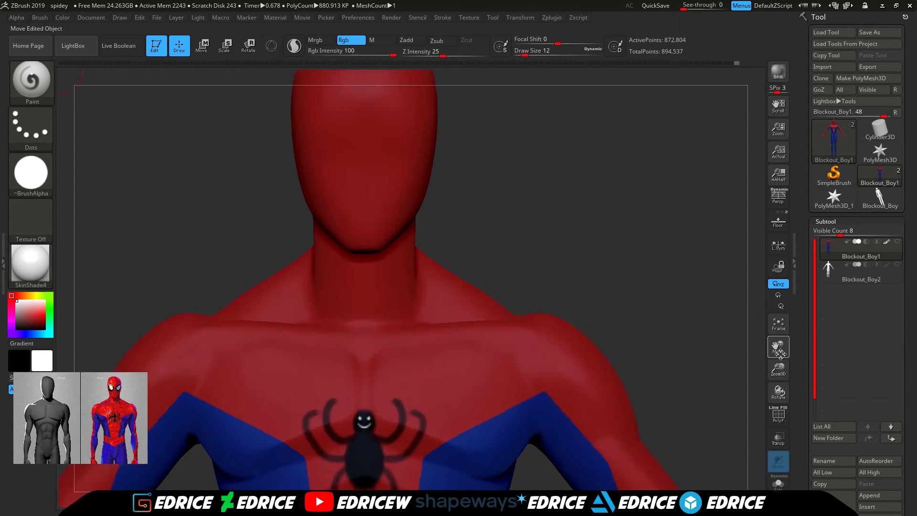
drag(778, 346, 793, 506)
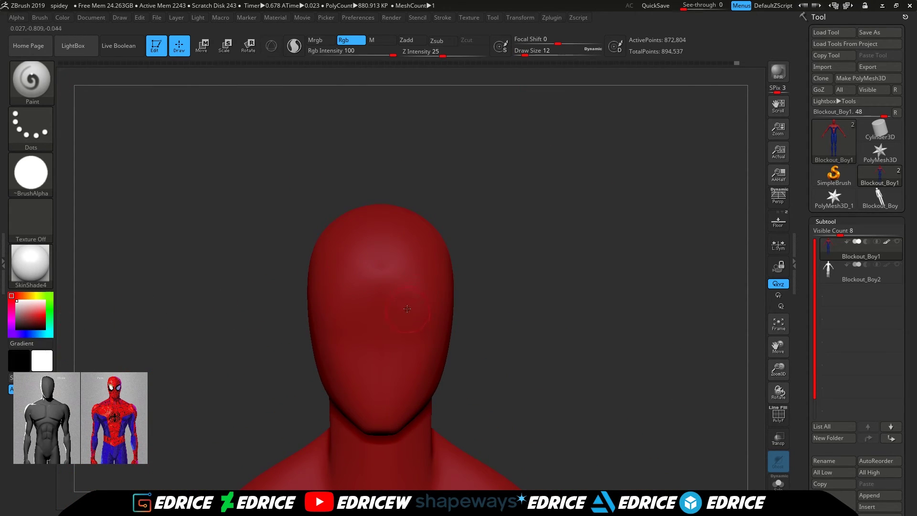
click(17, 328)
drag(525, 54, 519, 56)
drag(398, 317, 409, 304)
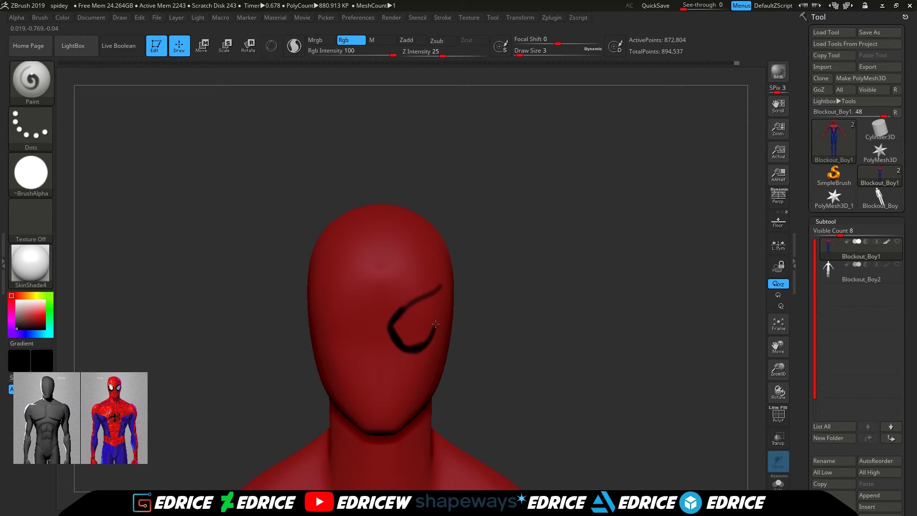
mouse_move(392, 325)
mouse_down()
mouse_move(427, 298)
mouse_move(423, 337)
mouse_move(395, 327)
mouse_up()
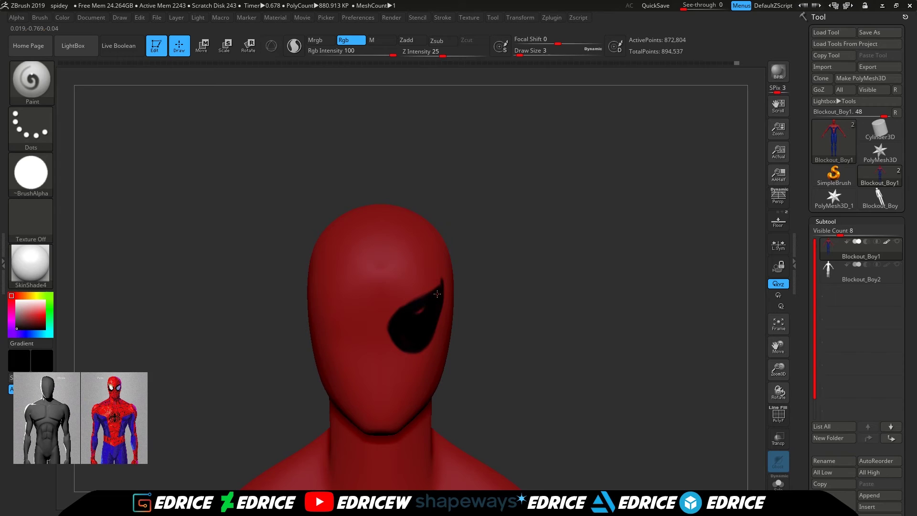
- Paint a narrow slanted black eye on the other side of the mask, covering the first attempt with the mask's red
drag(319, 312, 365, 339)
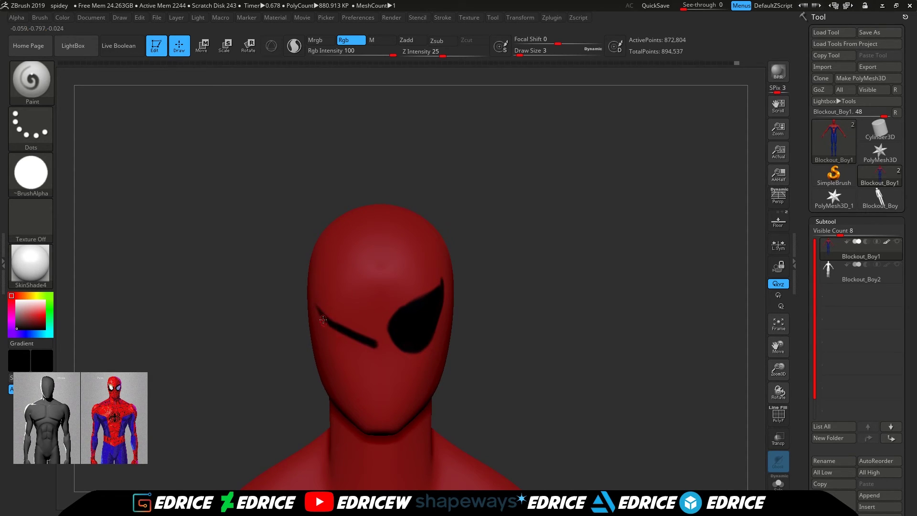
drag(322, 318, 376, 350)
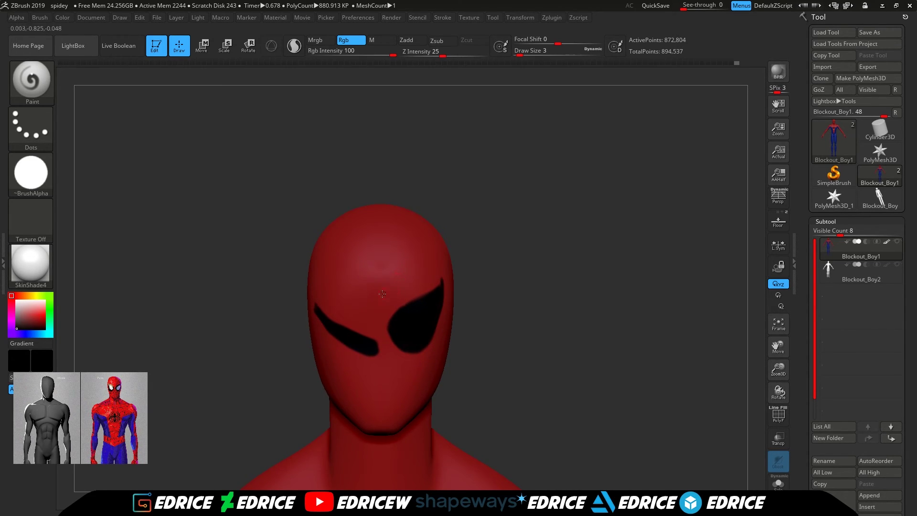
key(c)
mouse_move(381, 335)
mouse_down()
mouse_move(371, 361)
mouse_move(329, 322)
mouse_up()
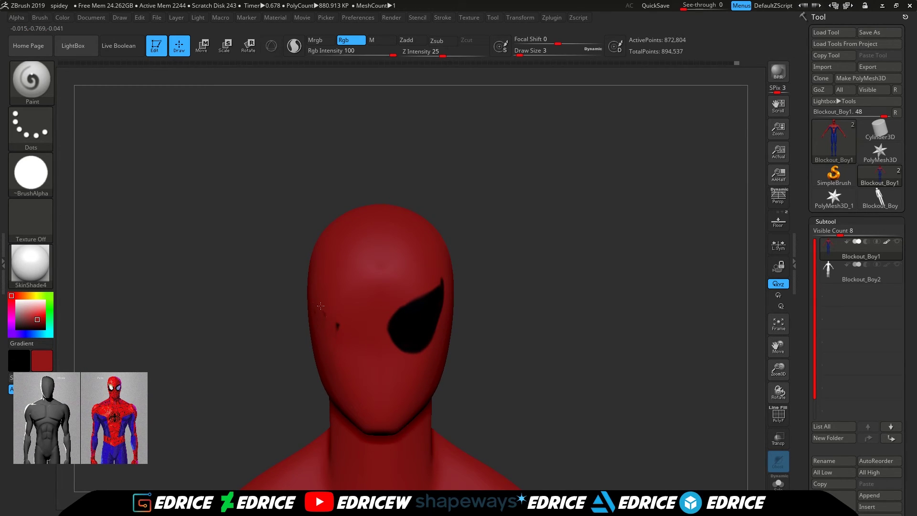
key(c)
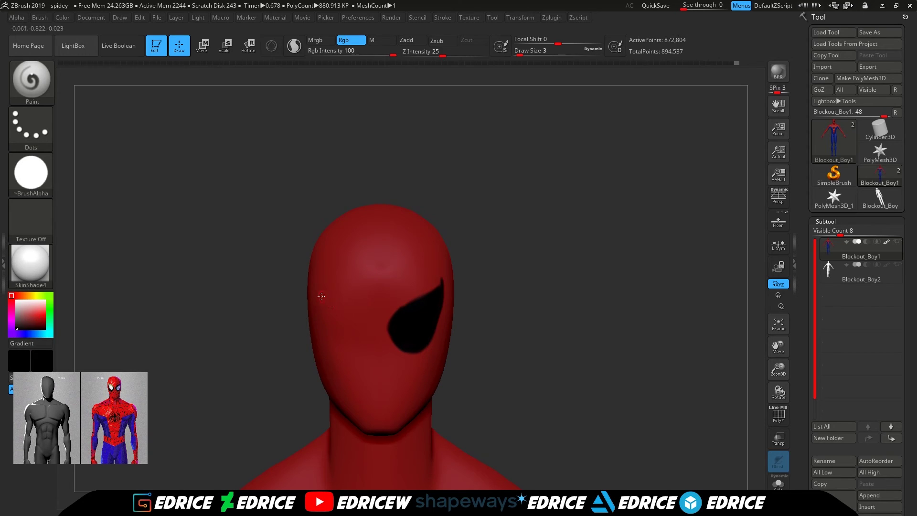
drag(344, 316, 370, 330)
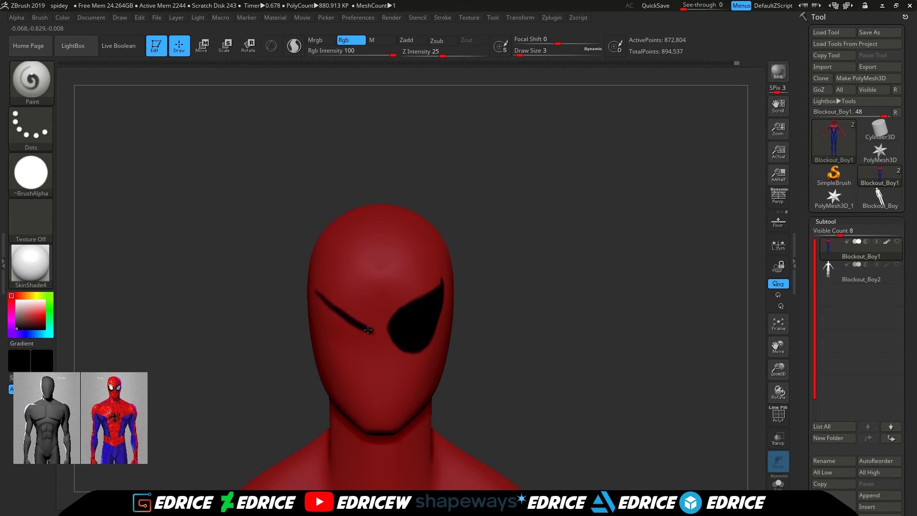
drag(321, 304, 365, 339)
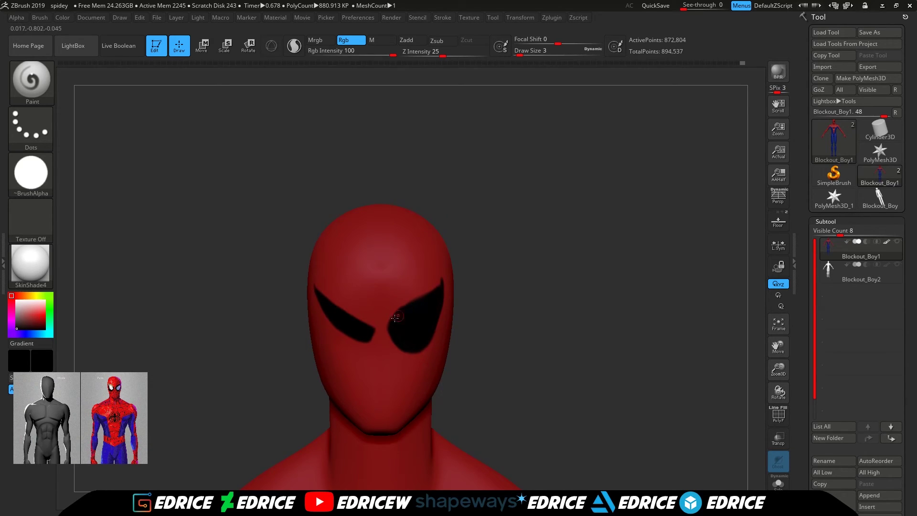
- Fill the insides of both mismatched black eyes with white lenses at draw size 2
click(16, 301)
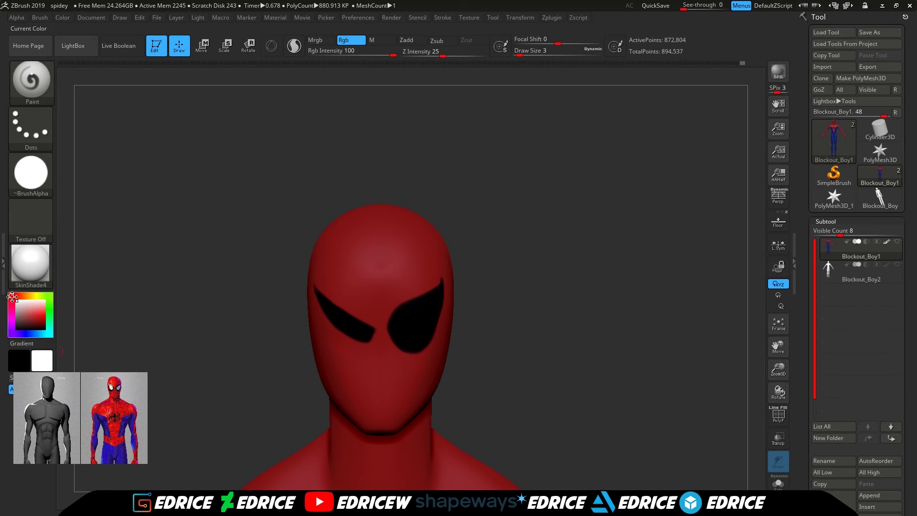
key(bracketleft)
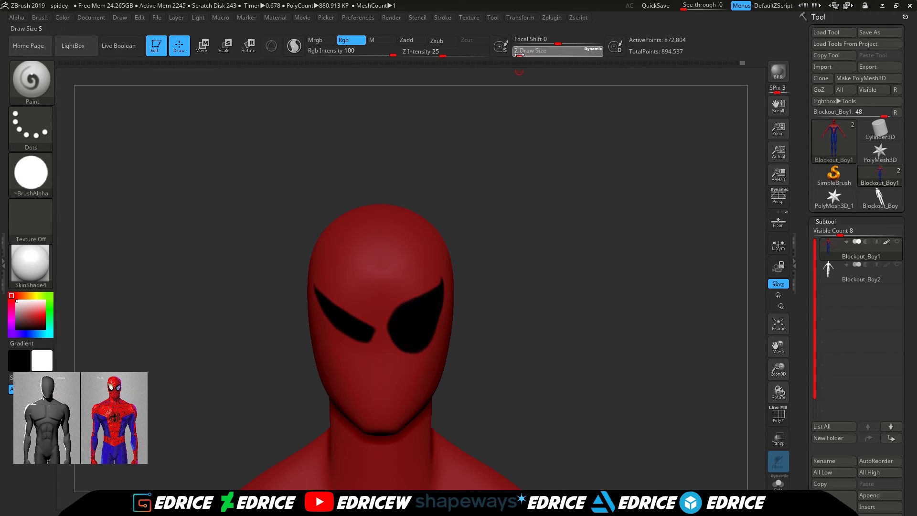
mouse_move(400, 328)
mouse_down()
mouse_move(404, 320)
mouse_move(415, 335)
mouse_move(430, 304)
mouse_up()
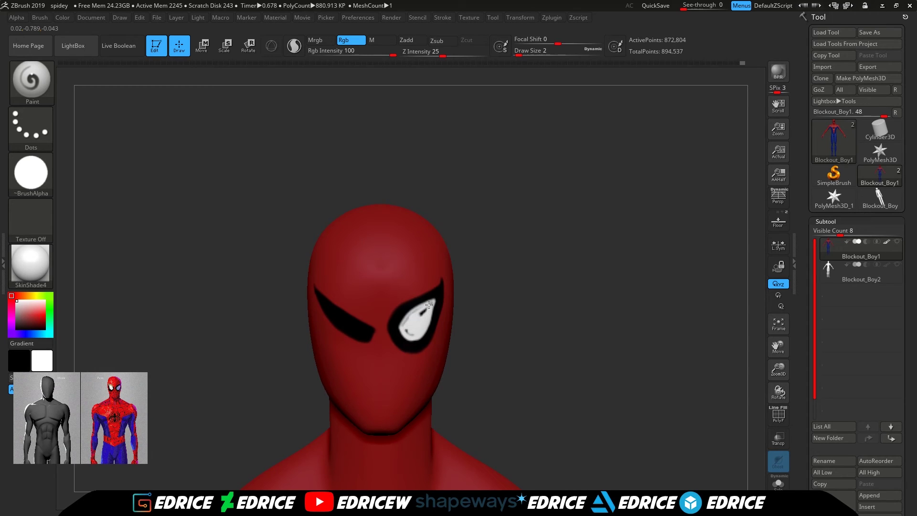
drag(322, 303, 362, 329)
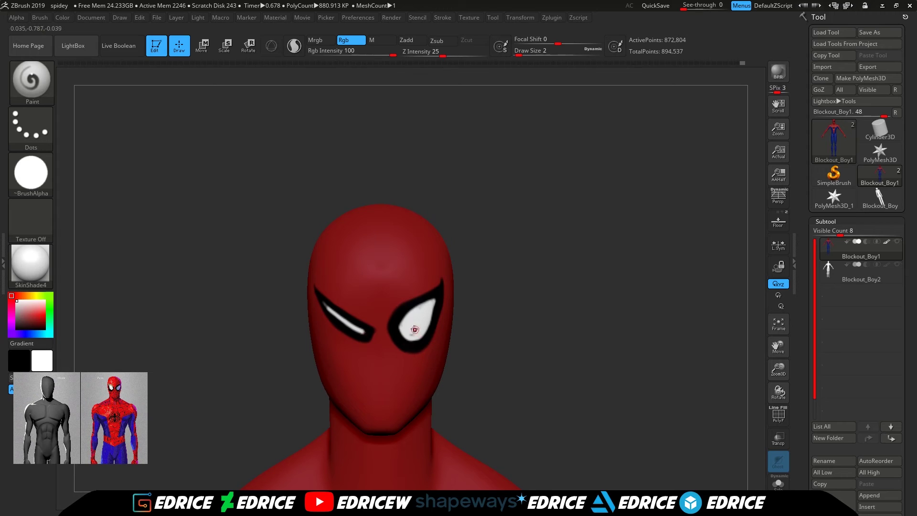
- Paint over both mismatched eyes with red sampled from the mask, using a larger brush
mouse_move(778, 370)
mouse_down()
mouse_move(776, 337)
mouse_move(777, 356)
mouse_up()
mouse_move(710, 388)
mouse_down()
mouse_move(686, 387)
mouse_move(709, 389)
mouse_up()
mouse_move(42, 358)
mouse_down()
mouse_move(387, 342)
mouse_move(377, 329)
mouse_up()
drag(519, 53, 526, 53)
drag(380, 334, 339, 298)
drag(405, 332, 437, 292)
- Paint a symmetrical pair of black eye shapes at draw size 4 and trim the gap between them with the mask's red
drag(526, 53, 520, 53)
drag(38, 321, 17, 328)
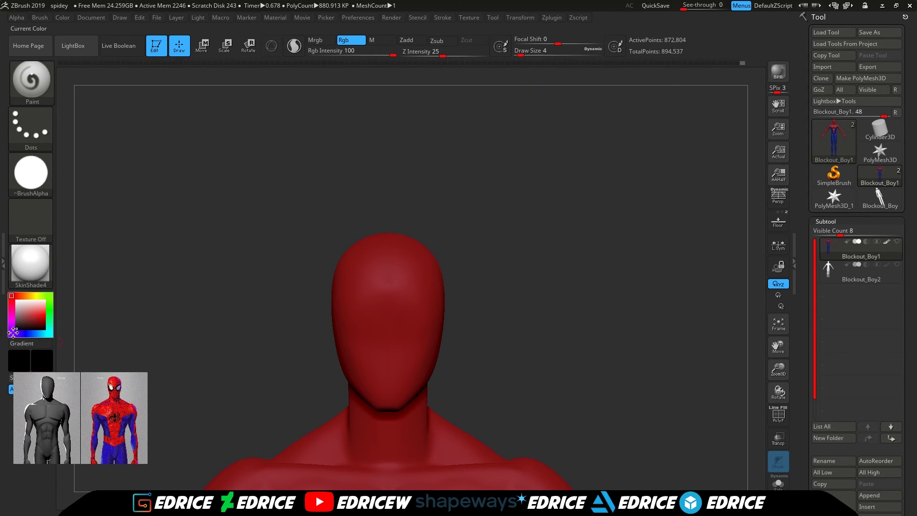
mouse_move(401, 337)
mouse_down()
mouse_move(406, 344)
mouse_move(399, 329)
mouse_move(441, 292)
mouse_move(423, 341)
mouse_move(403, 324)
mouse_move(432, 306)
mouse_move(406, 337)
mouse_move(427, 320)
mouse_up()
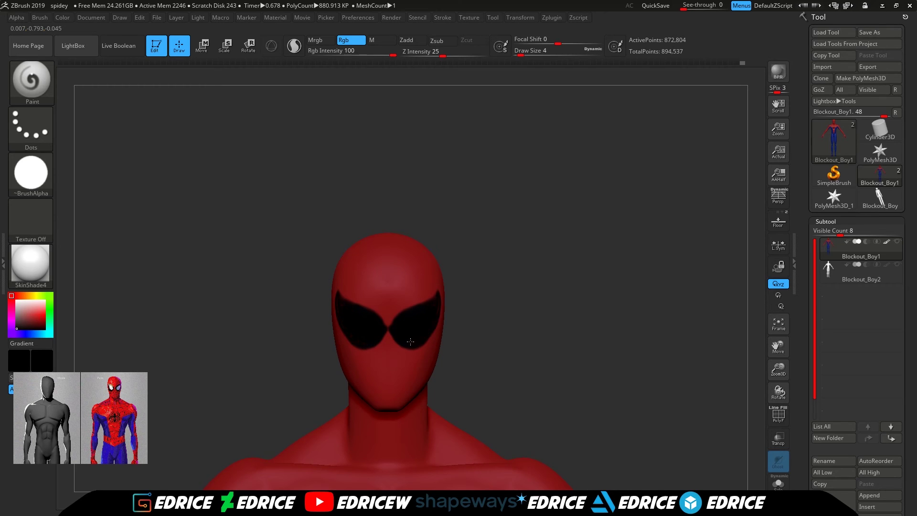
key(c)
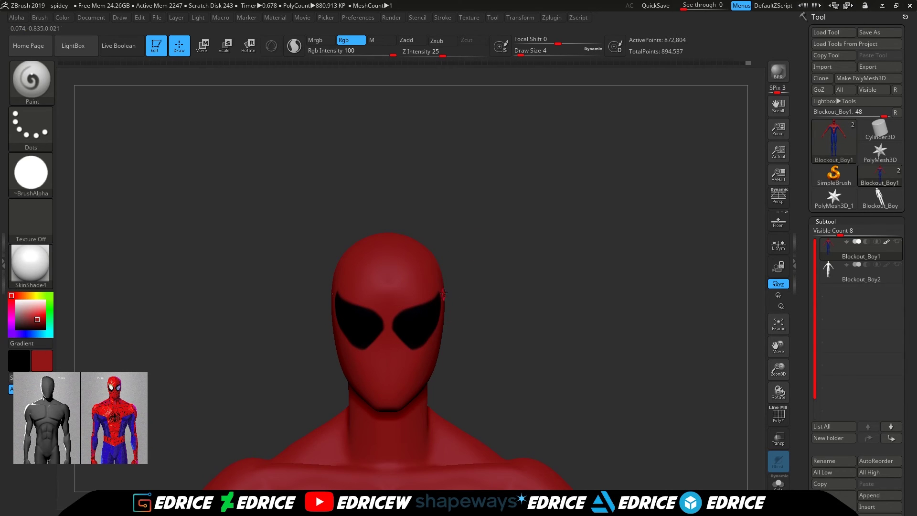
drag(778, 369, 770, 391)
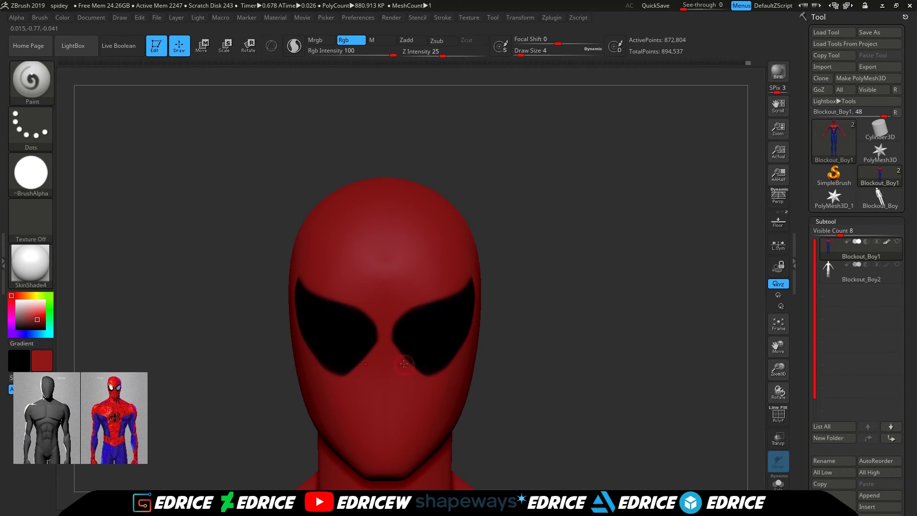
- Paint white lenses inside both black eye shapes with draw size 3, leaving thick black rims
click(17, 299)
key([)
mouse_move(409, 334)
mouse_down()
mouse_move(463, 303)
mouse_move(432, 351)
mouse_move(425, 334)
mouse_move(461, 317)
mouse_move(416, 347)
mouse_move(429, 347)
mouse_up()
drag(776, 370, 760, 344)
drag(778, 346, 748, 325)
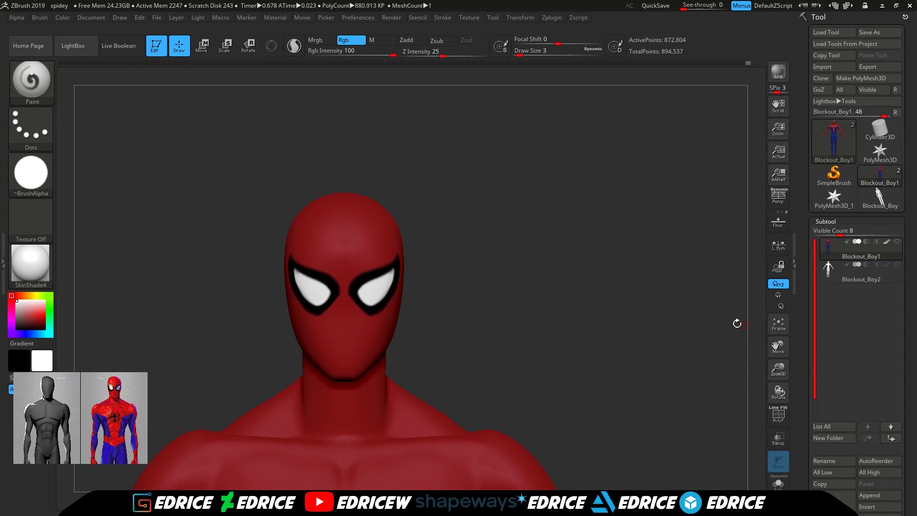
- Paint thin black web lines at draw size 1: one down the face's centre, with diagonals radiating across the forehead and cheeks
click(17, 324)
click(516, 52)
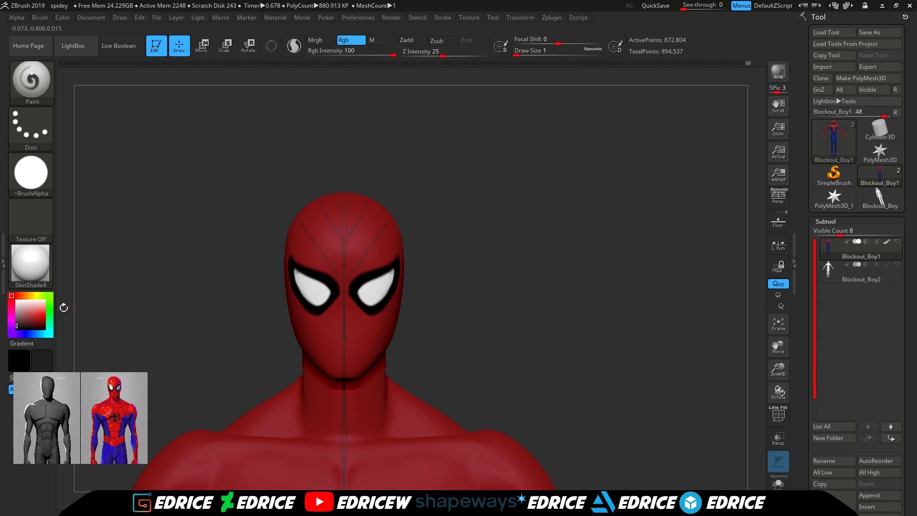
drag(20, 320, 12, 334)
drag(345, 305, 394, 359)
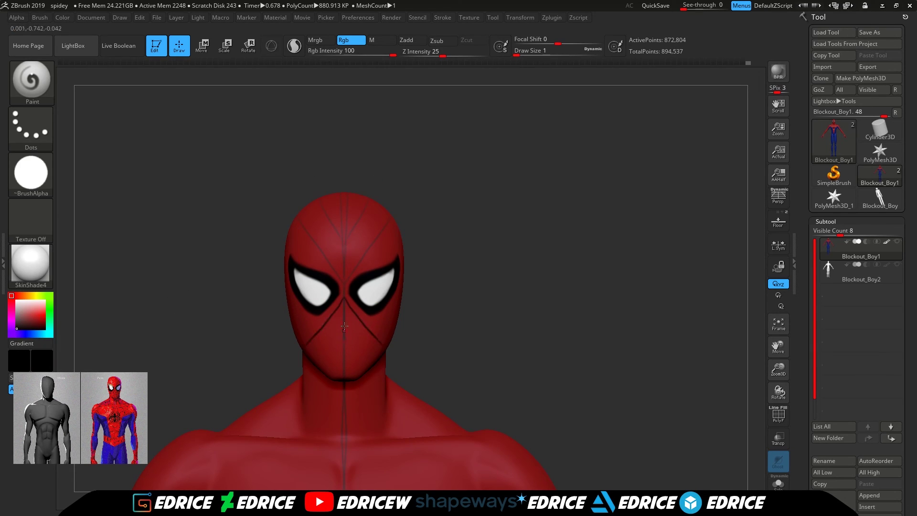
drag(363, 255, 389, 220)
- Thicken the mask's central and forehead web lines in black at draw size 2 and connect the radiating lines with curved web arcs
click(519, 54)
mouse_move(344, 287)
mouse_down()
mouse_move(391, 218)
mouse_move(343, 332)
mouse_move(344, 427)
mouse_up()
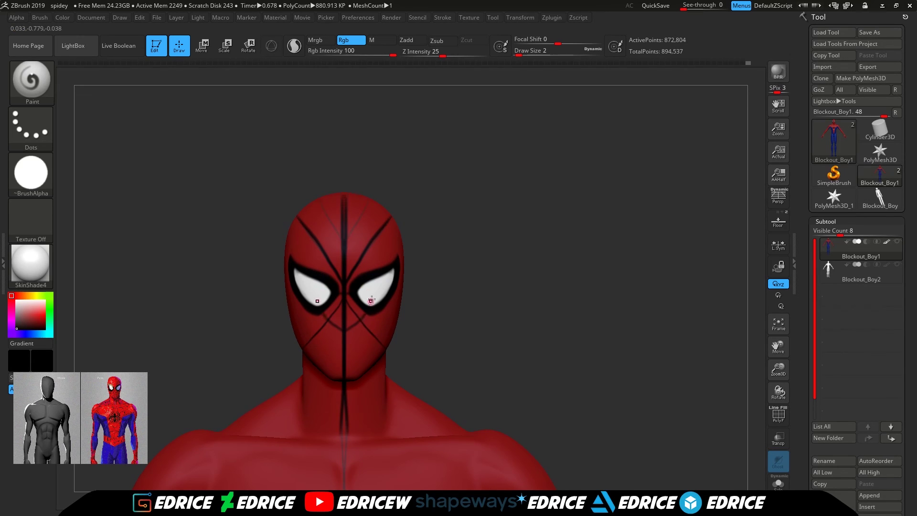
drag(369, 247, 384, 272)
drag(381, 232, 396, 257)
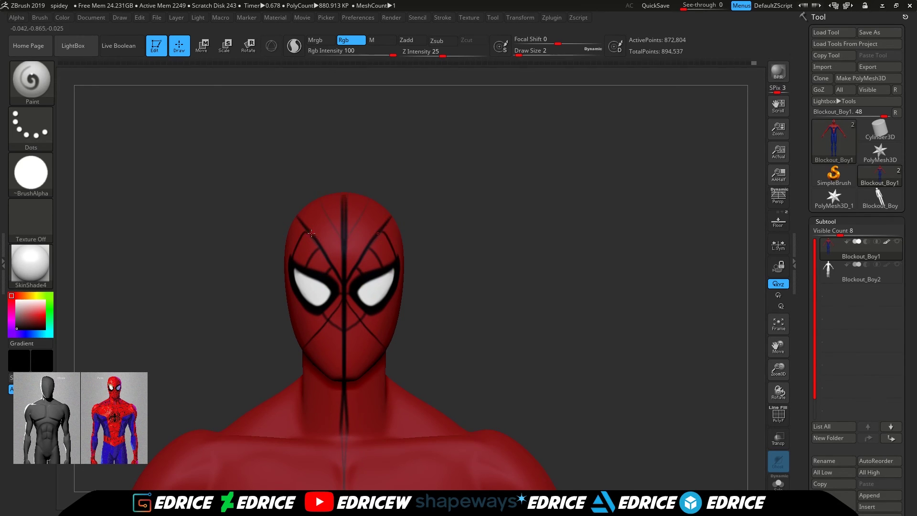
drag(310, 230, 342, 221)
drag(305, 218, 324, 207)
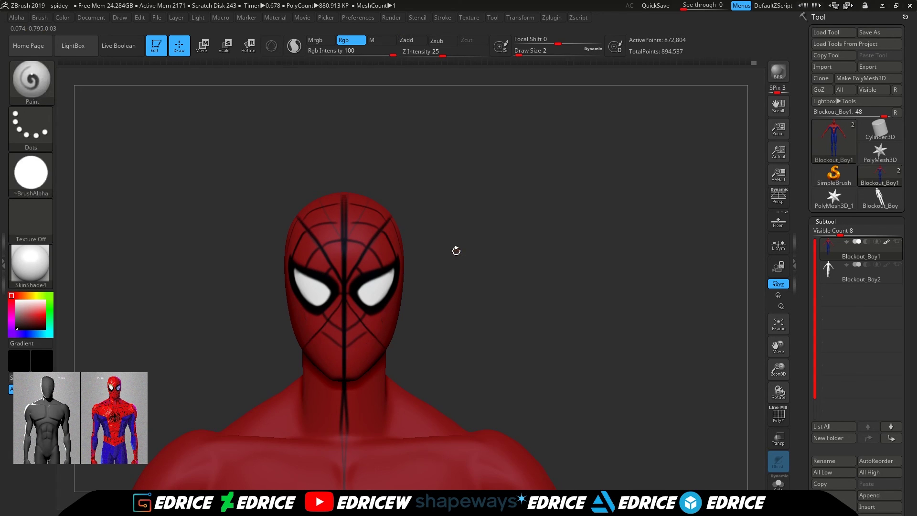
- Render the figure's head and torso with BPR and try the LineRender_diag render preset
click(778, 323)
drag(778, 368, 737, 449)
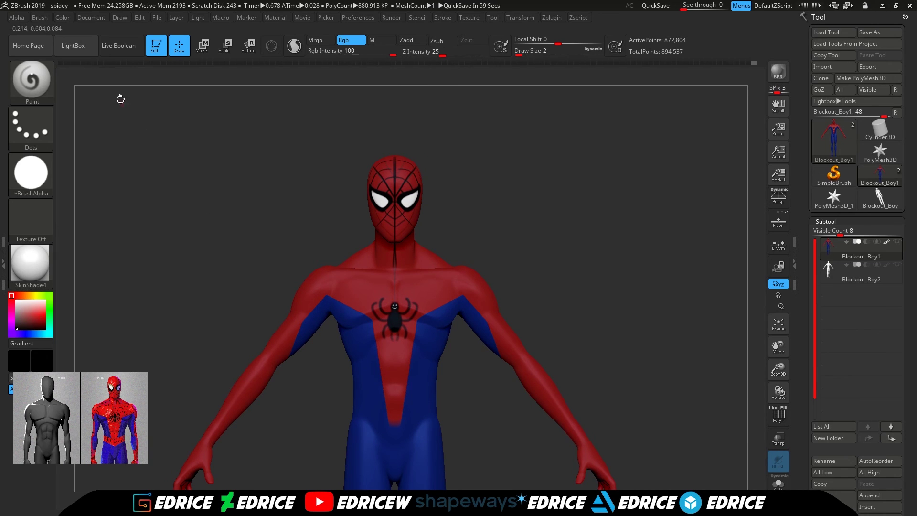
click(778, 325)
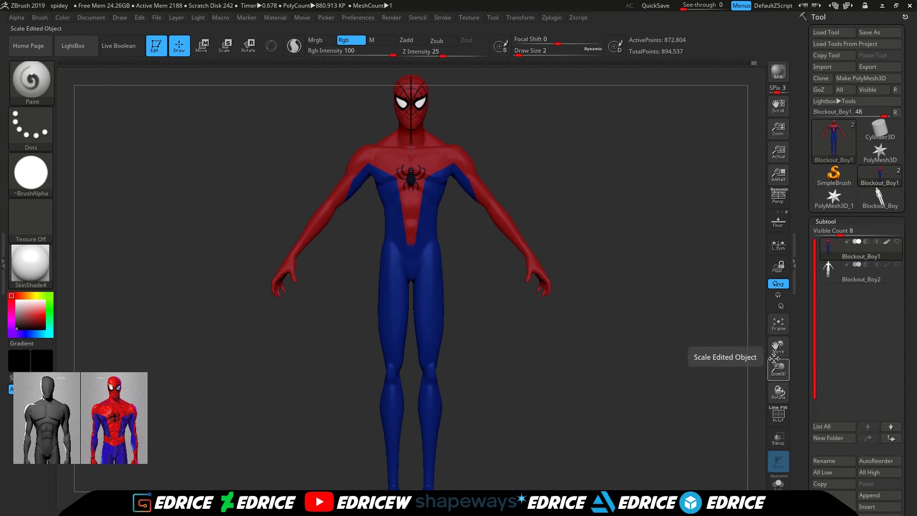
drag(779, 368, 734, 364)
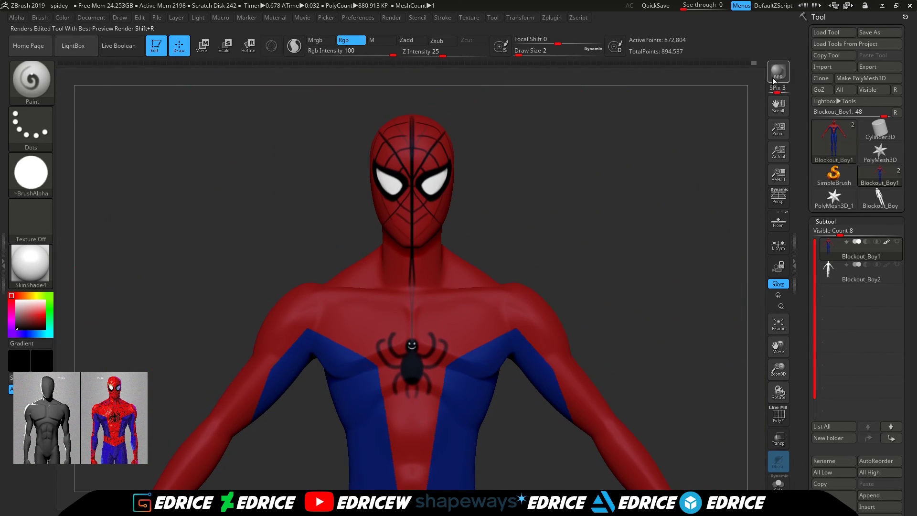
click(73, 45)
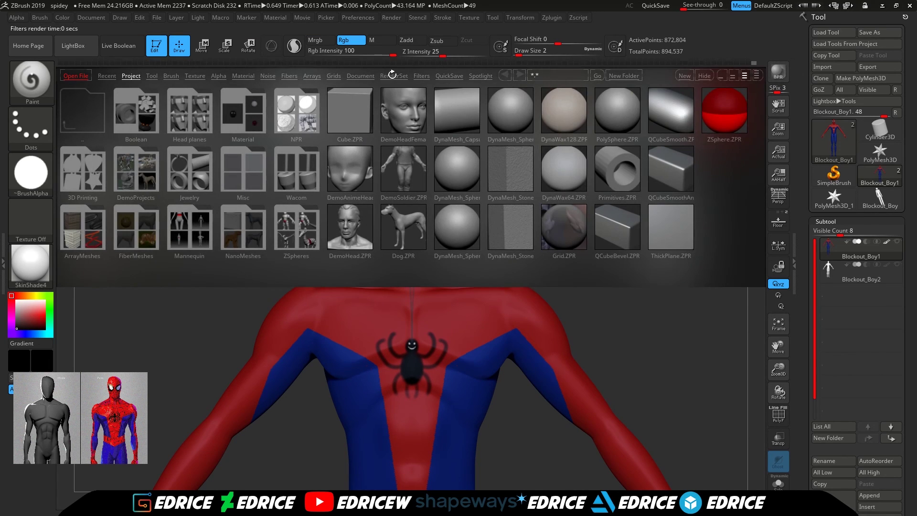
click(393, 76)
scroll(319, 207, down, 4)
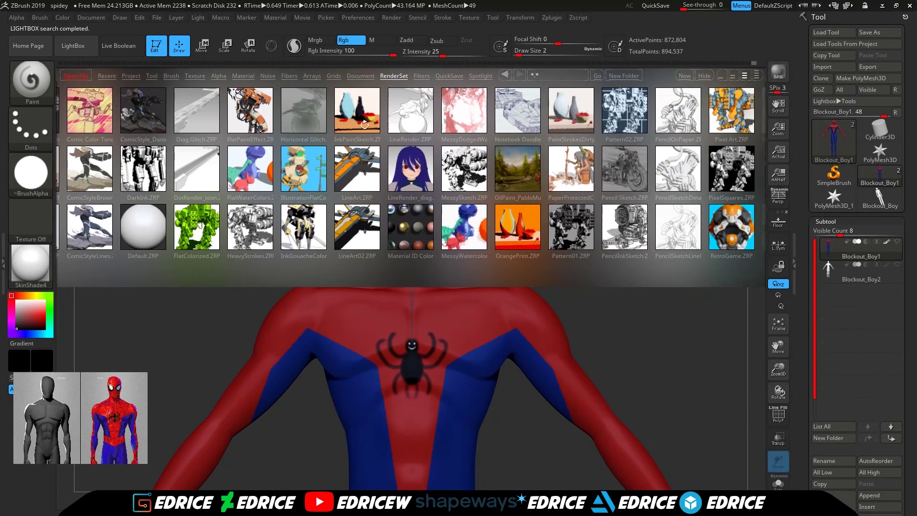
double_click(401, 165)
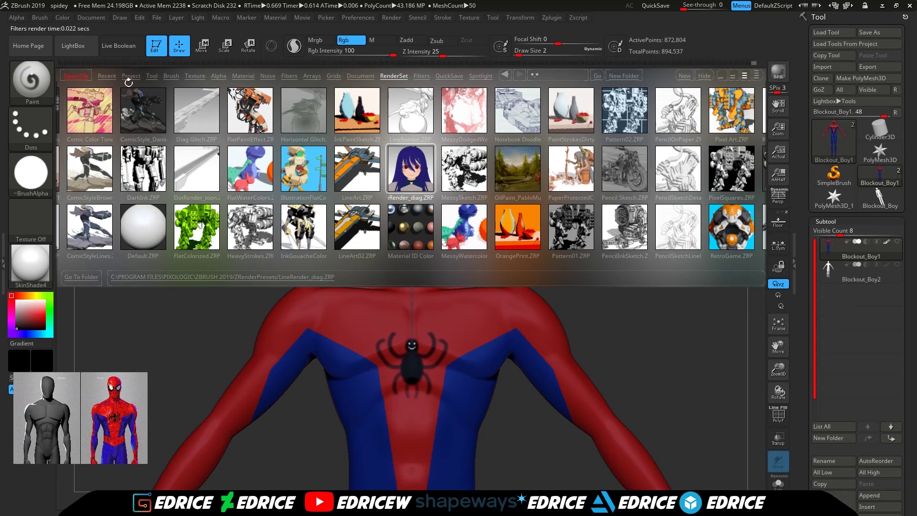
click(93, 52)
click(94, 51)
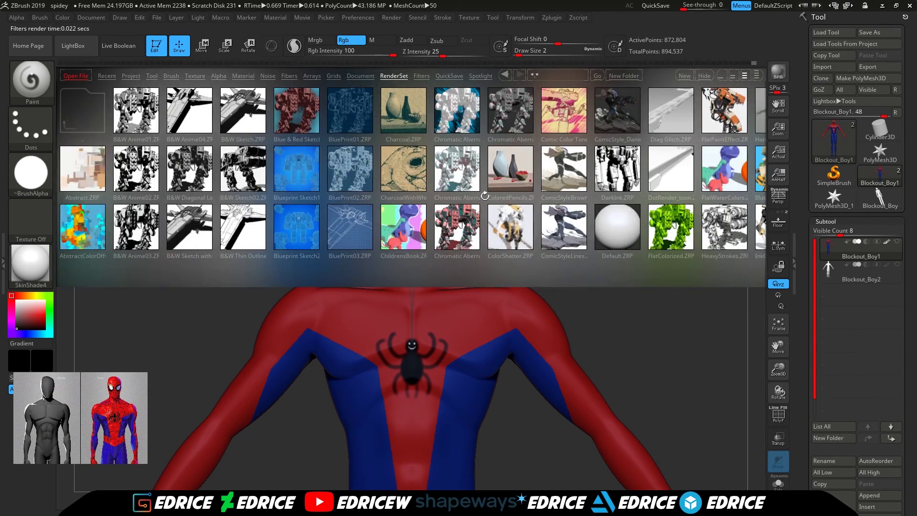
- Try the ComicStyle_DanielBel render preset on the figure
drag(486, 195, 457, 222)
double_click(510, 182)
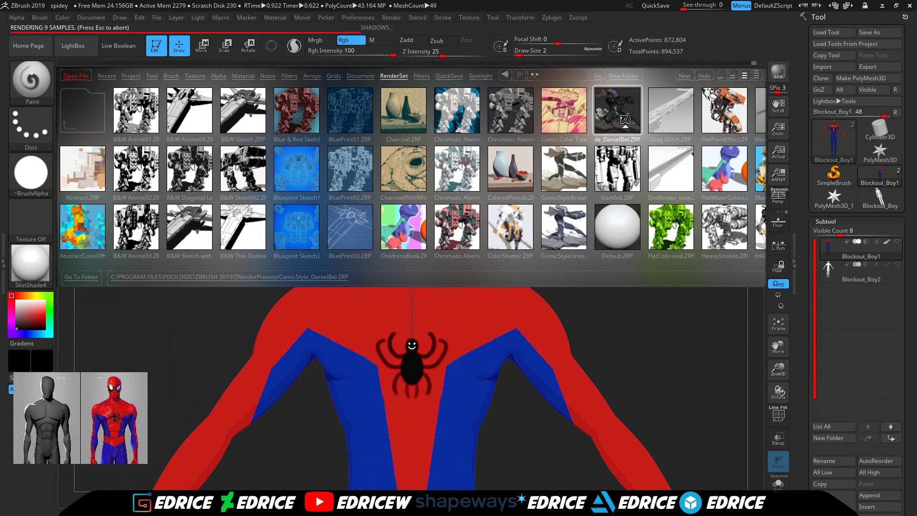
click(90, 51)
click(90, 51)
- Apply the FlatWaterColors render preset to the figure and close the preset browser
drag(588, 172, 307, 173)
double_click(328, 170)
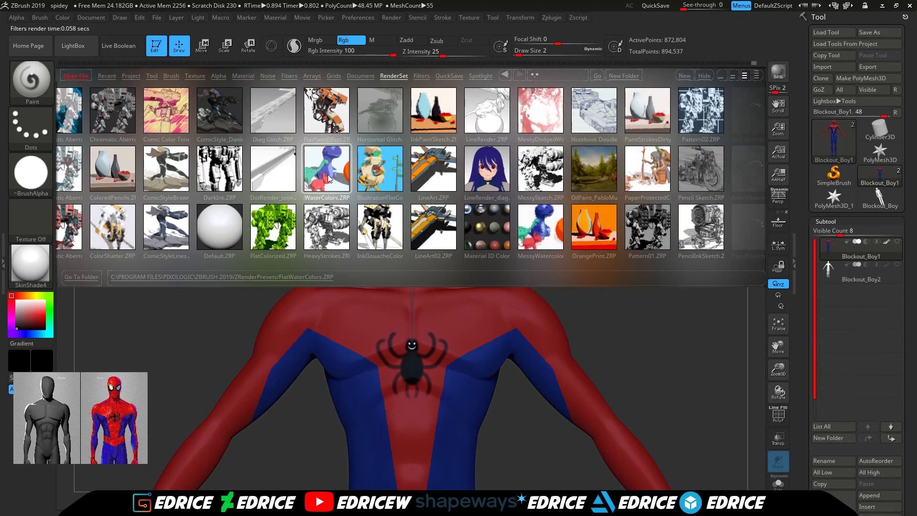
click(84, 52)
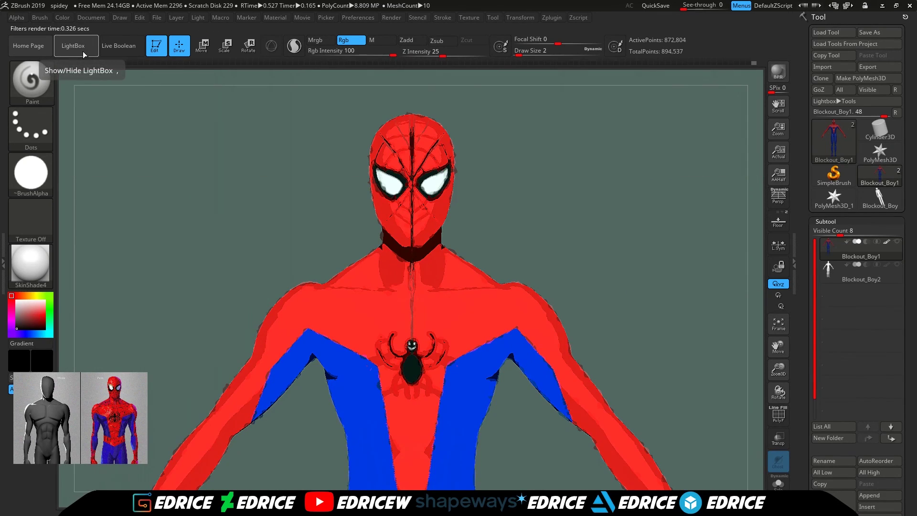
- Try the LineArt02 render preset on the figure and close the preset browser to view the render
click(84, 54)
drag(543, 162, 283, 158)
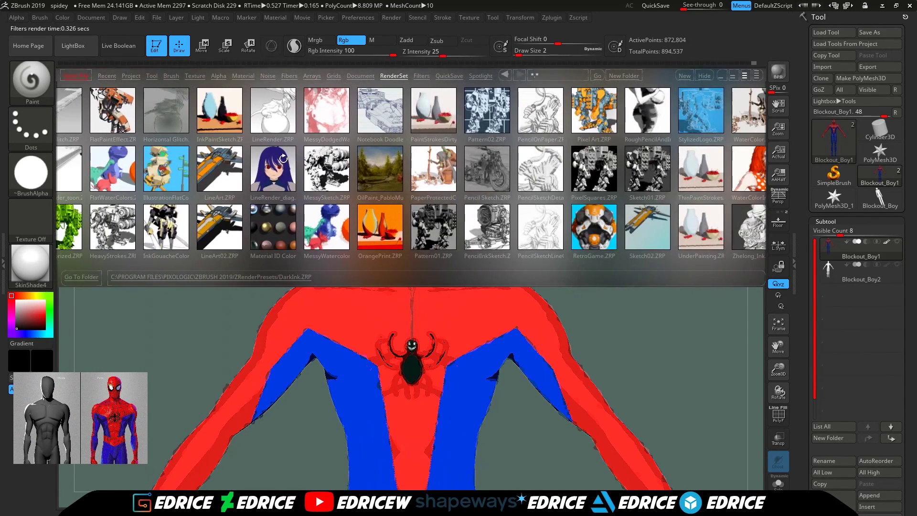
double_click(230, 221)
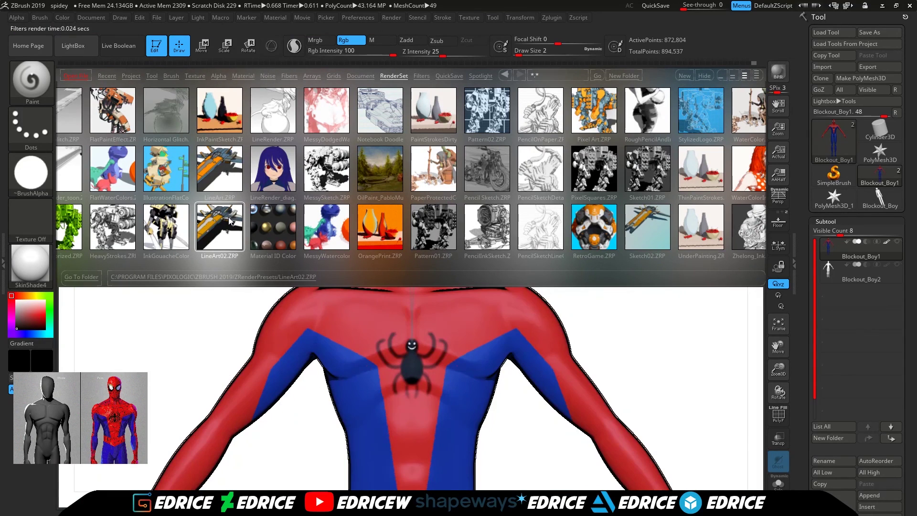
click(81, 52)
- Try the LineArt and InkPaintSketch render presets on the figure, closing the preset browser to view the render
click(81, 52)
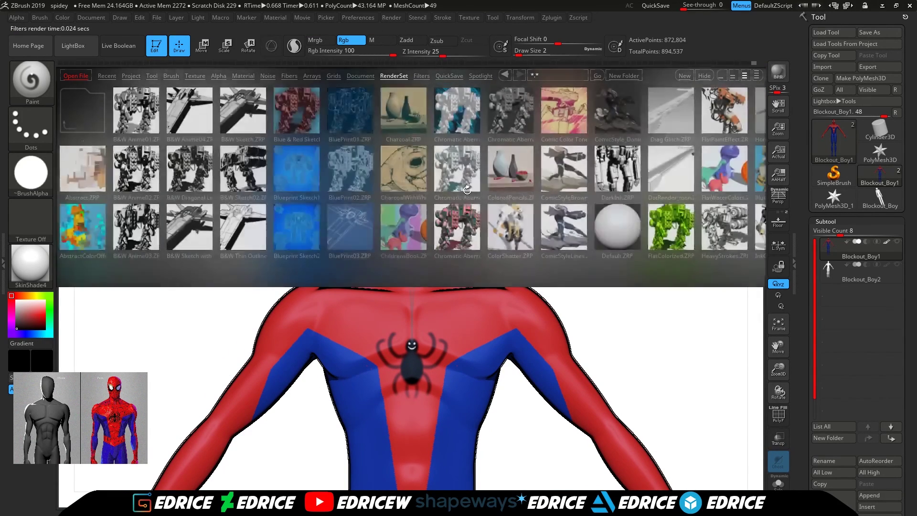
drag(542, 180, 283, 164)
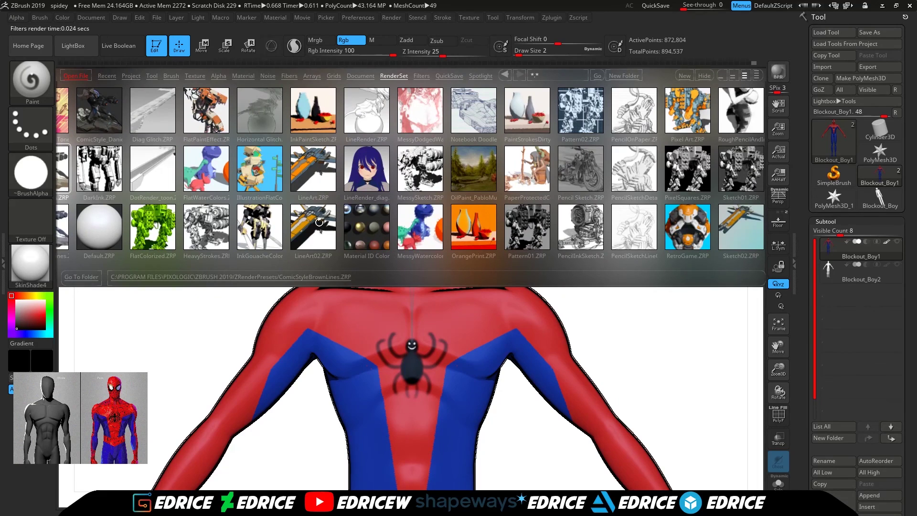
double_click(310, 176)
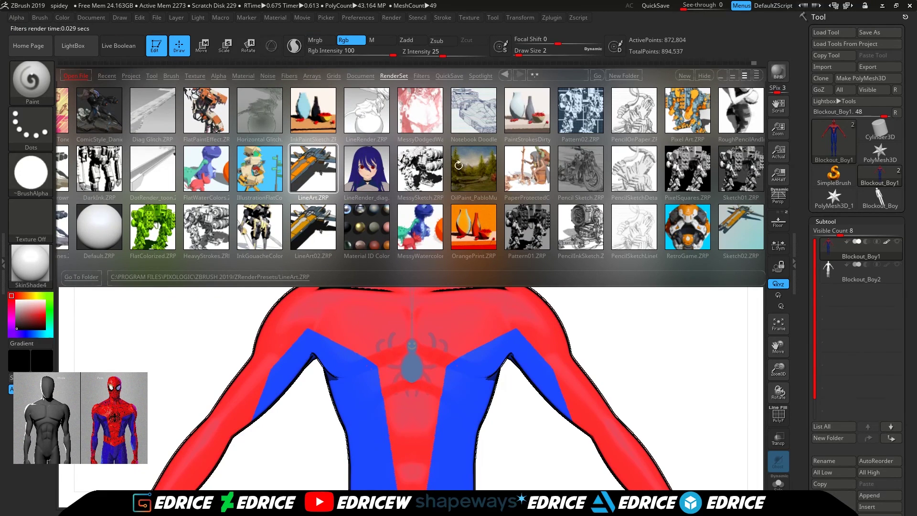
double_click(320, 125)
click(85, 50)
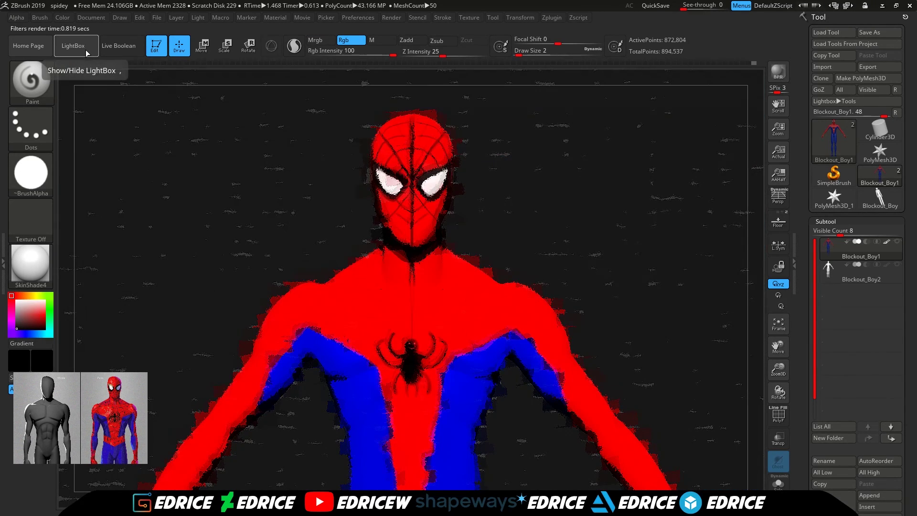
- Try a painterly brush-stroke render preset with a dark background on the figure and view the full render
click(85, 50)
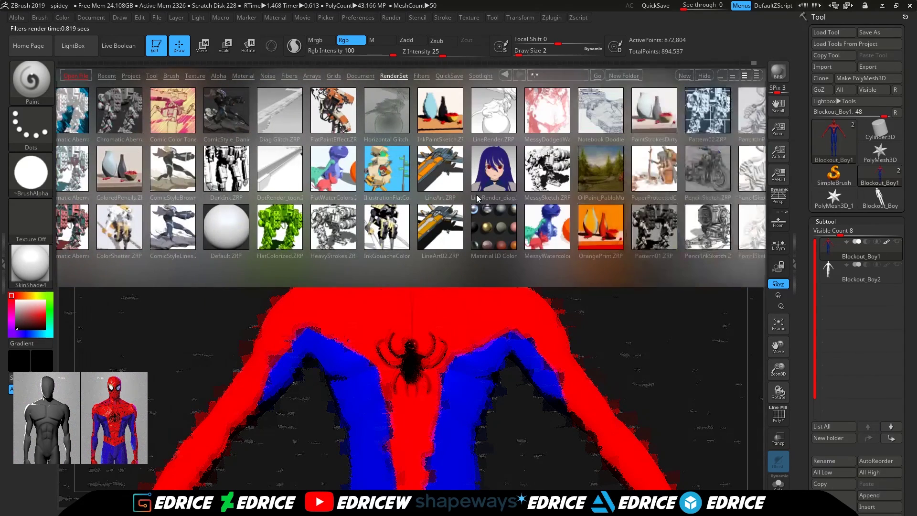
drag(407, 198, 344, 224)
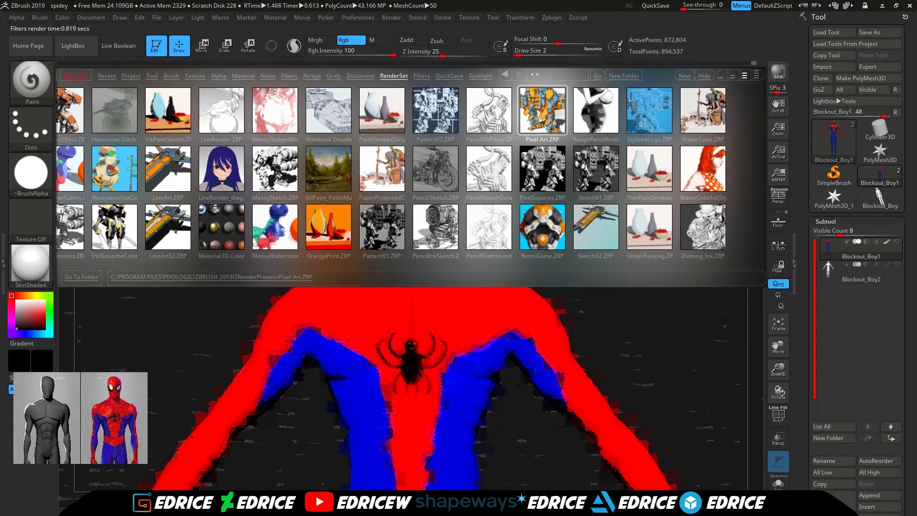
drag(567, 171, 346, 172)
double_click(485, 181)
click(76, 49)
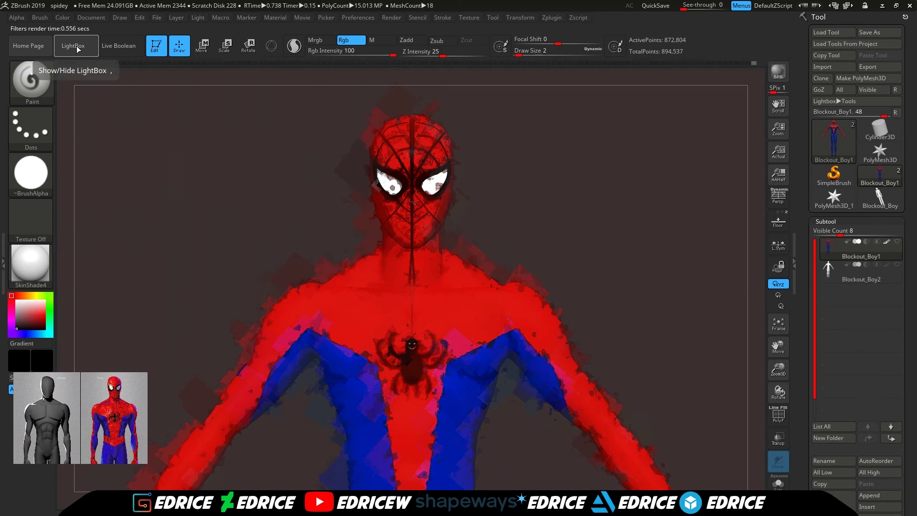
- Try the B&W Thin Outline render preset on the figure and view the result
click(78, 50)
double_click(245, 227)
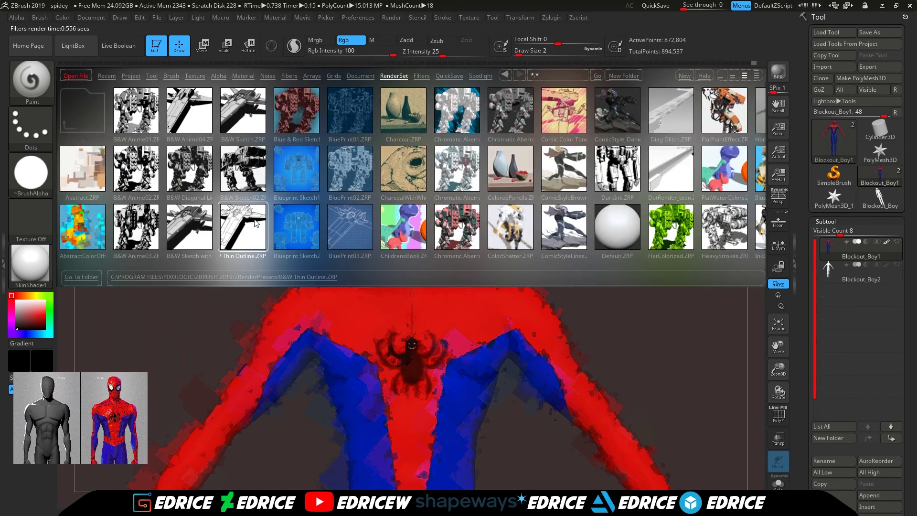
click(85, 52)
- Apply the Comic Color Tones1 render preset to the figure and close the preset browser
click(94, 51)
drag(550, 217, 356, 223)
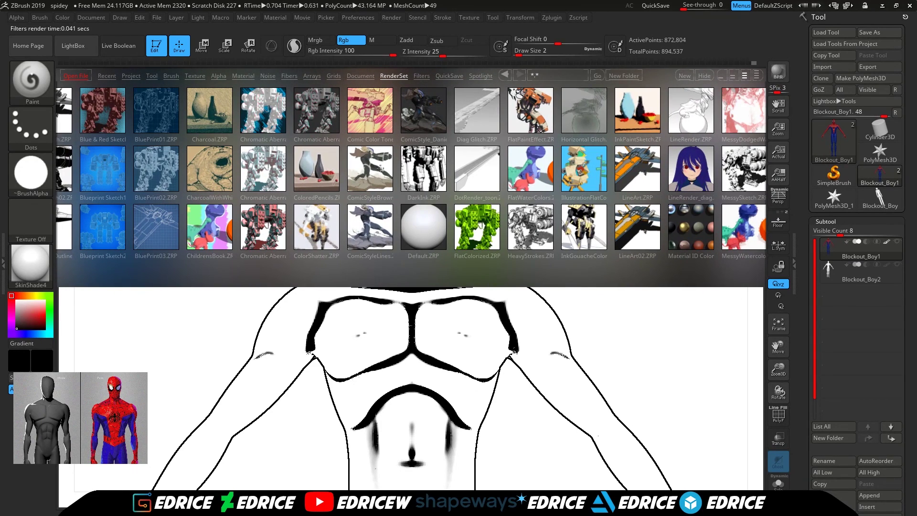
double_click(372, 121)
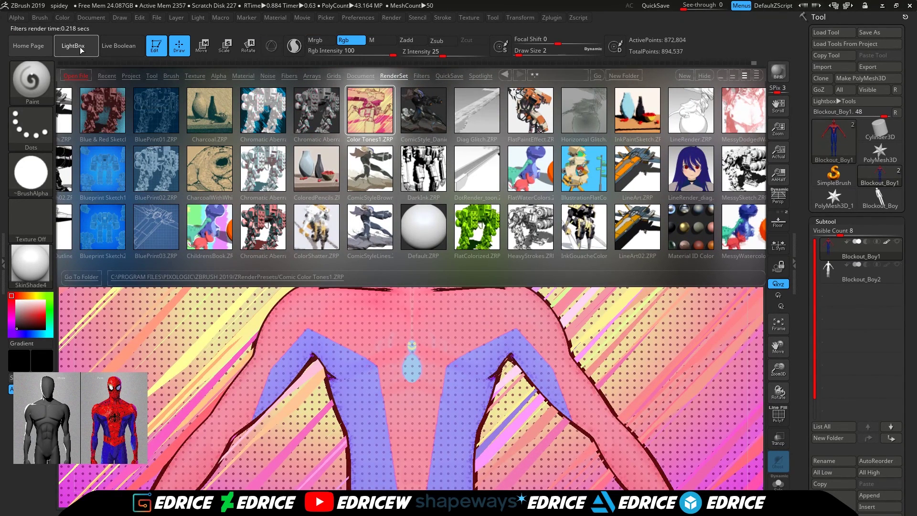
click(80, 48)
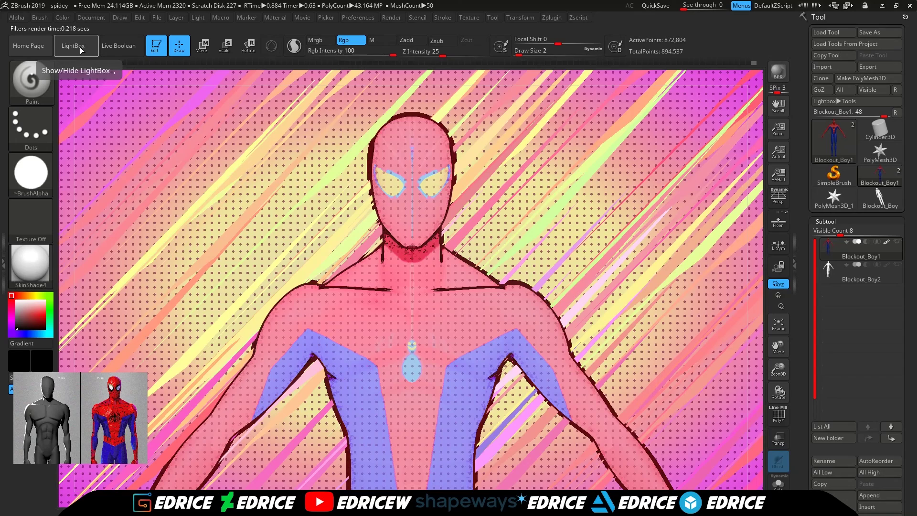